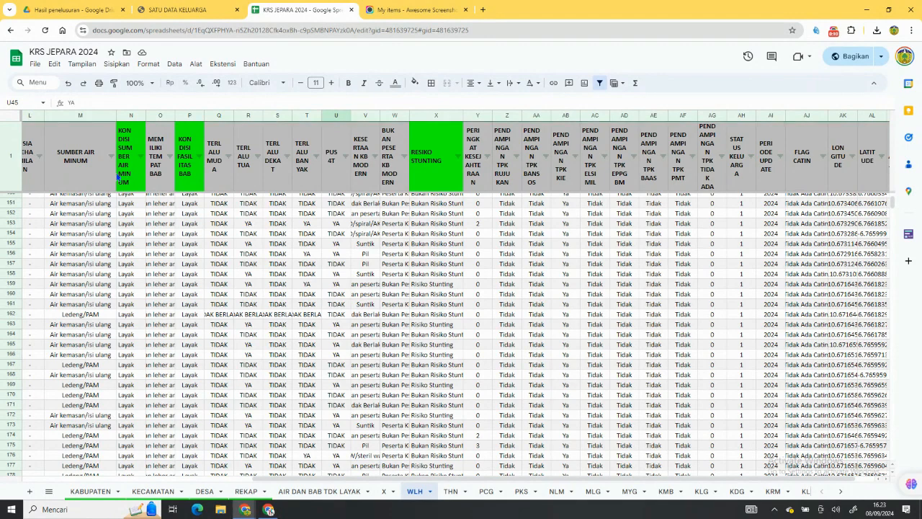
Review the records on sheet X down to the last row and inspect the query formula in cell A1.
drag(374, 479, 145, 481)
drag(281, 469, 551, 503)
drag(384, 491, 237, 249)
drag(891, 232, 909, 374)
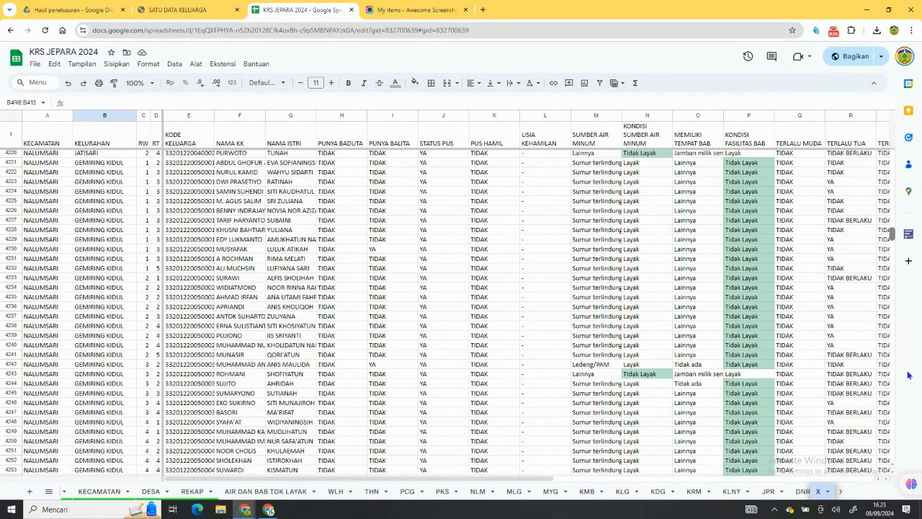
click(893, 469)
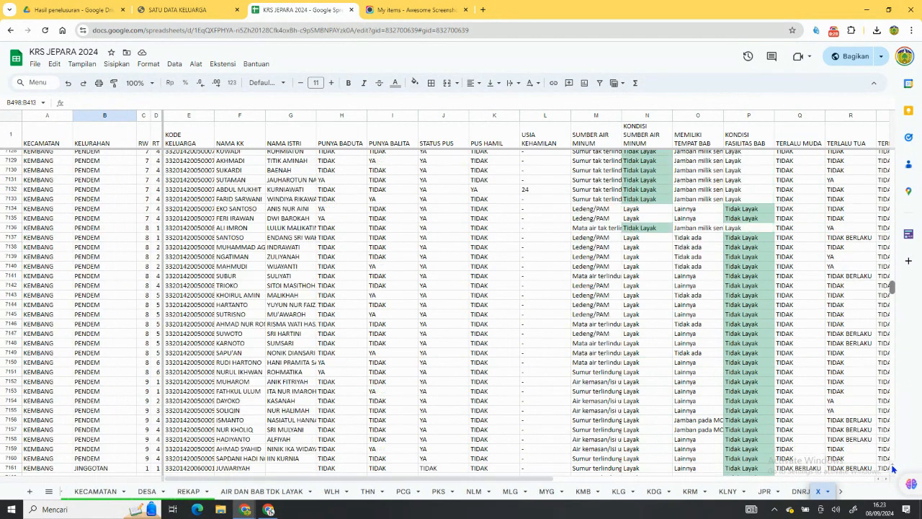
drag(893, 296, 893, 475)
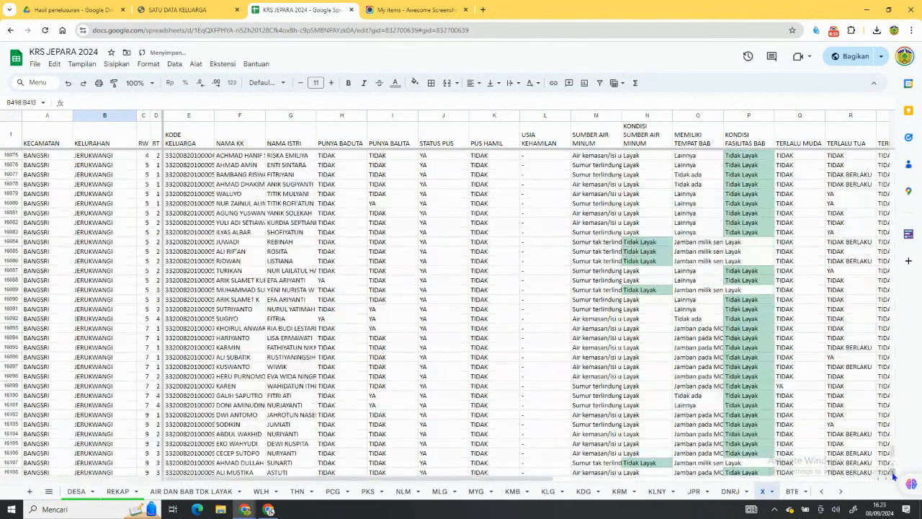
scroll(278, 347, down, 15)
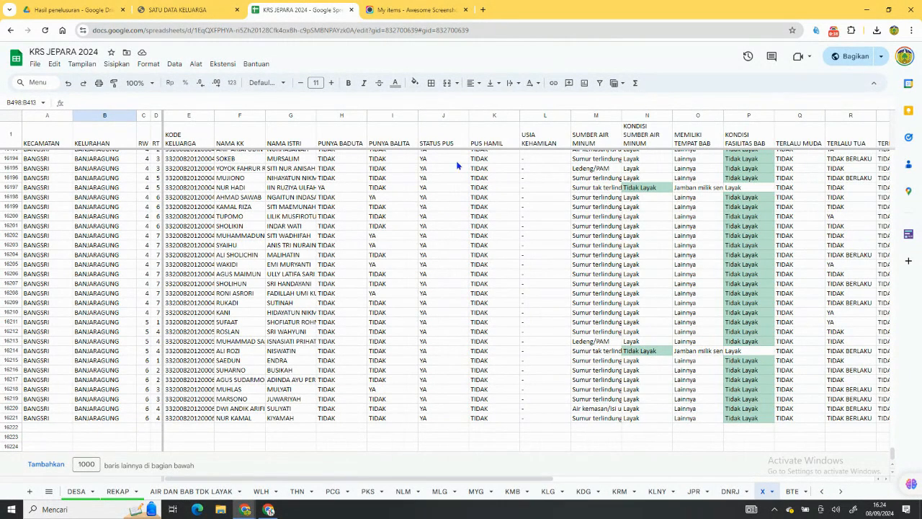
click(44, 136)
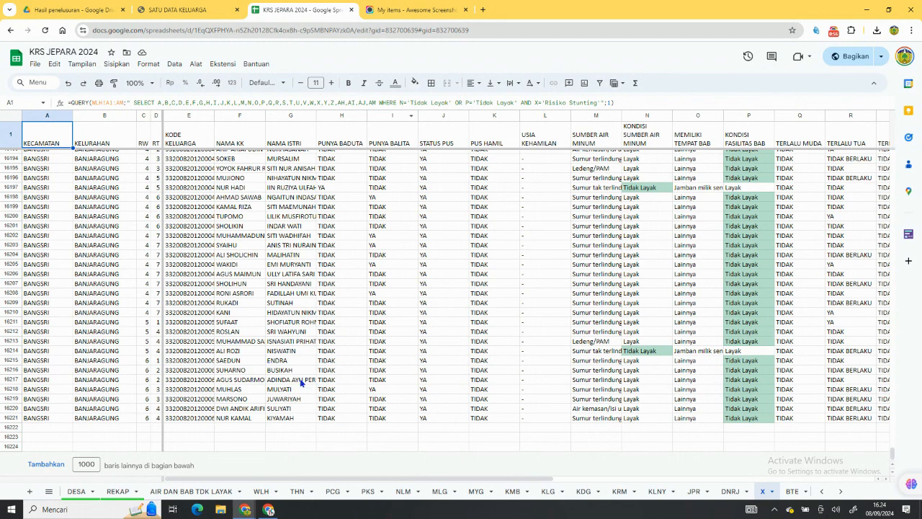
Open the REKAP sheet and look through the recap rows from the WELAHAN to the TAHUNAN district.
click(125, 491)
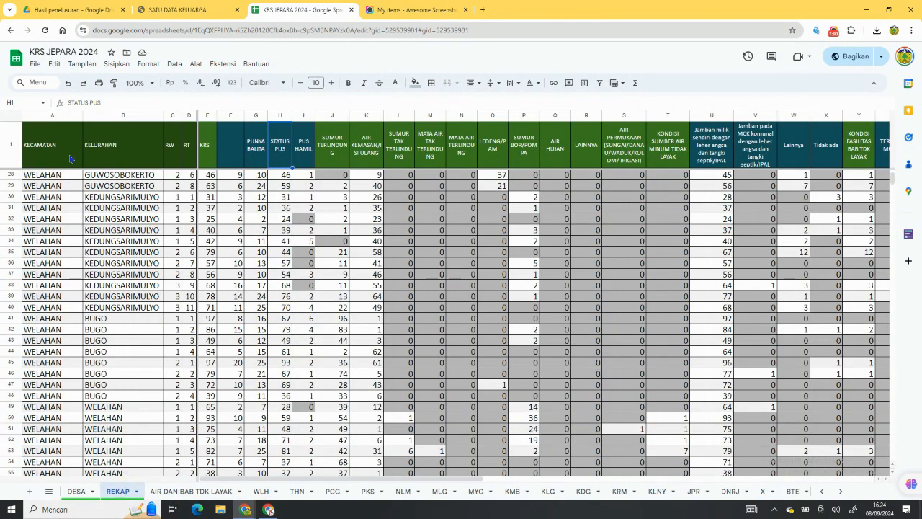
click(110, 144)
click(206, 145)
scroll(214, 327, down, 20)
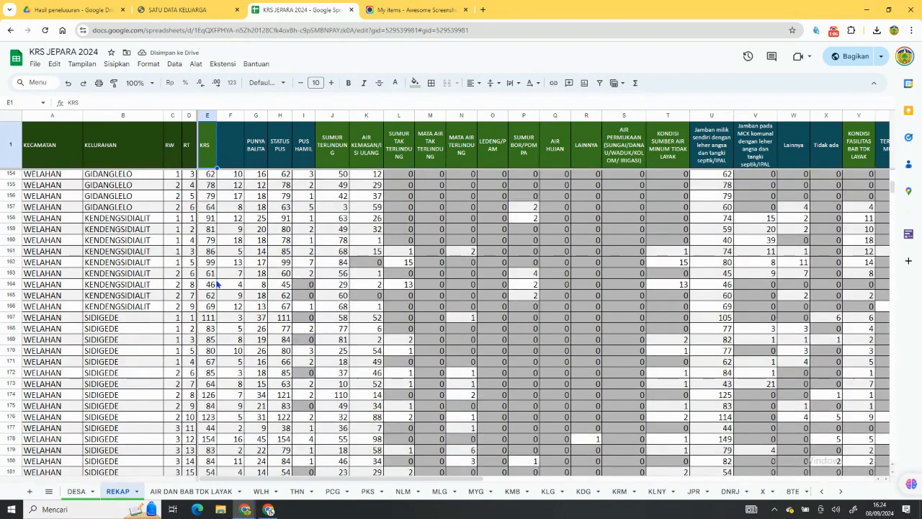
scroll(214, 327, down, 5)
scroll(209, 317, up, 8)
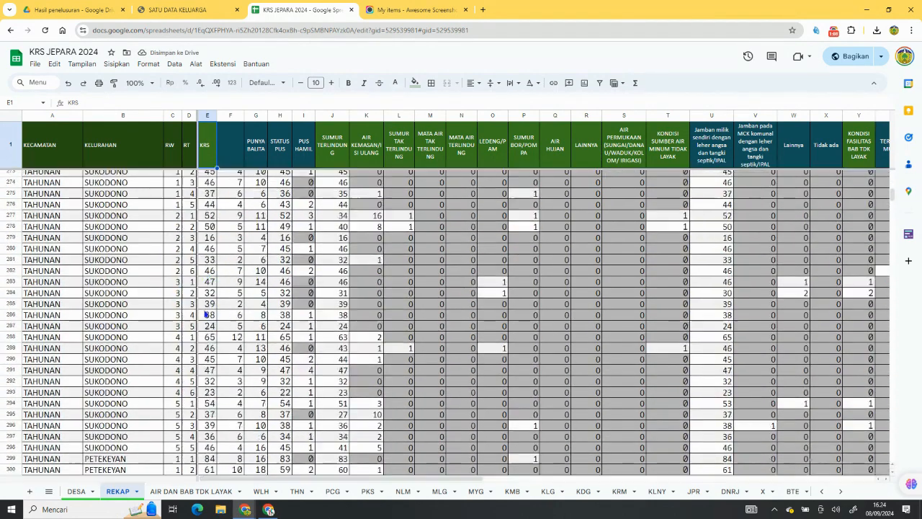
scroll(204, 308, up, 7)
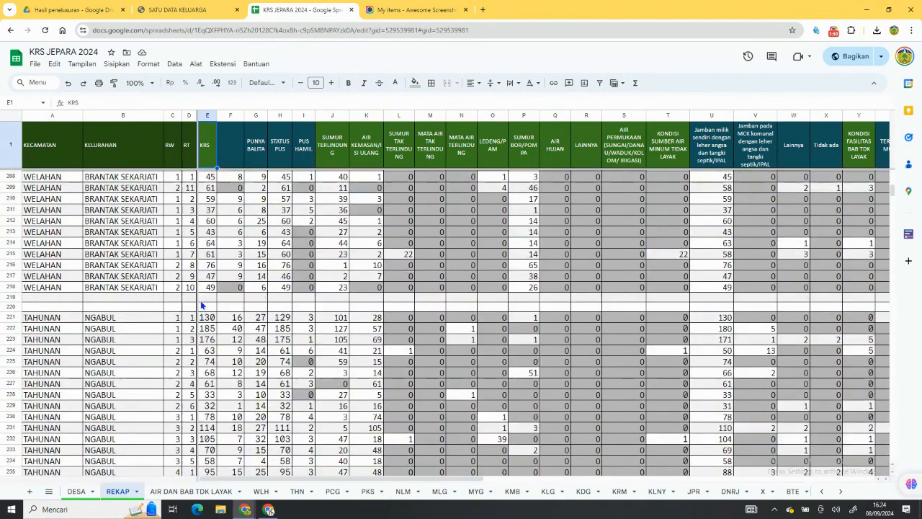
Inspect the formulas in cells A1, A221 and E221 of the recap and look over its remaining columns.
click(49, 162)
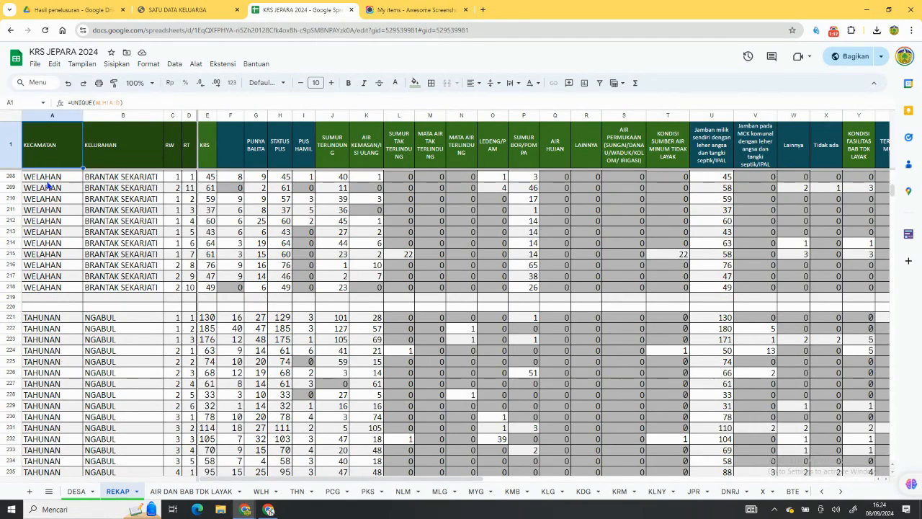
click(47, 321)
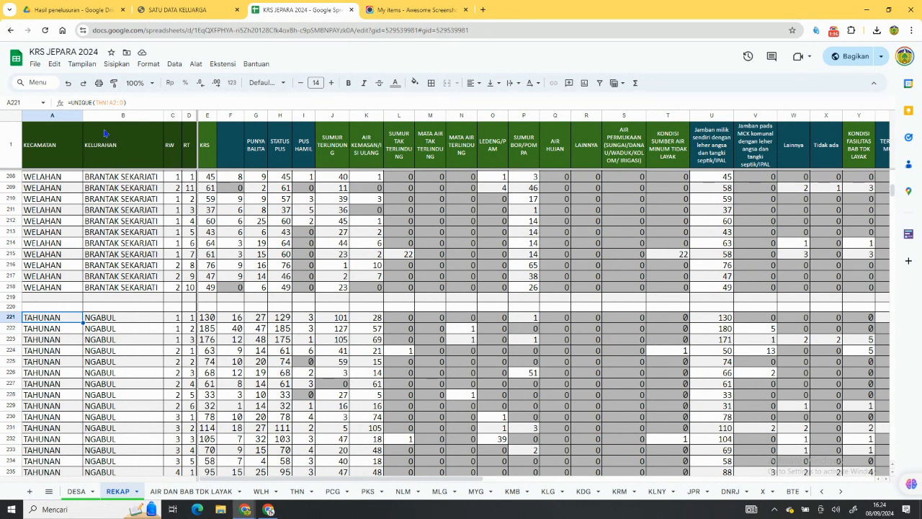
click(213, 320)
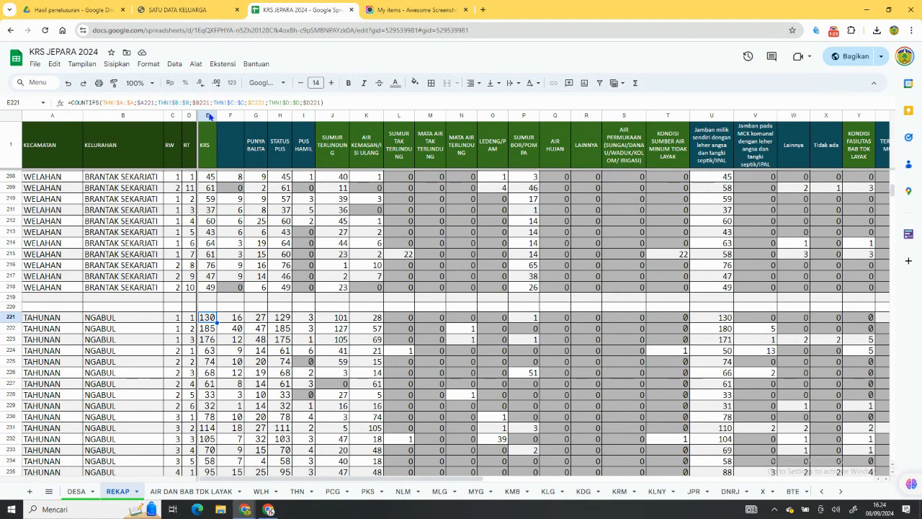
scroll(333, 132, right, 10)
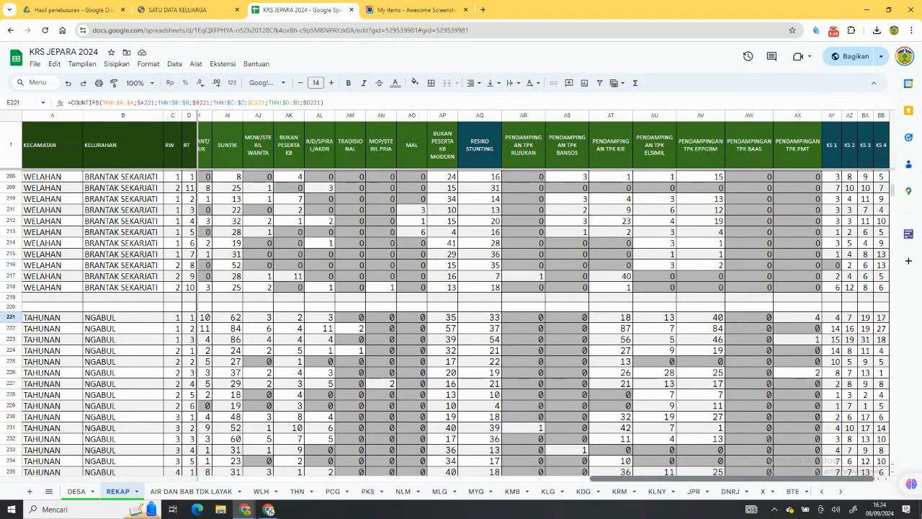
scroll(544, 324, left, 10)
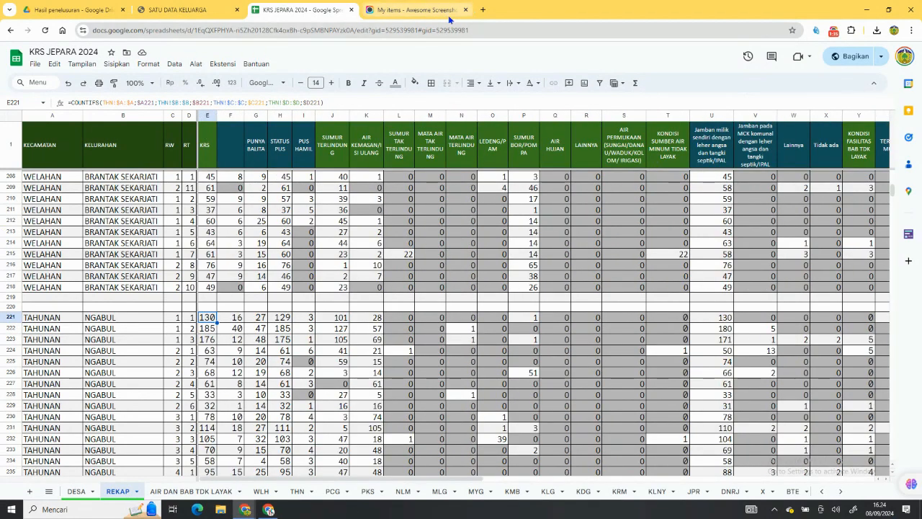
Open the Looker Studio home page in a new browser tab.
click(482, 9)
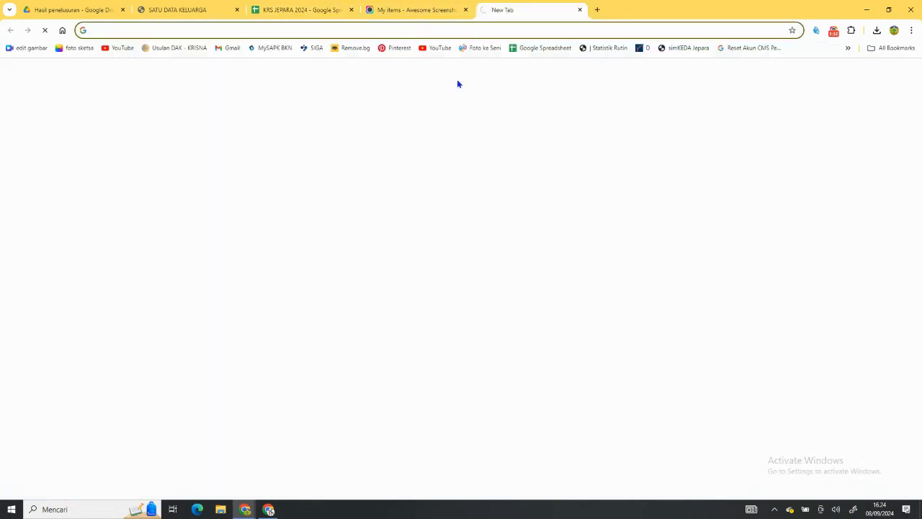
click(420, 30)
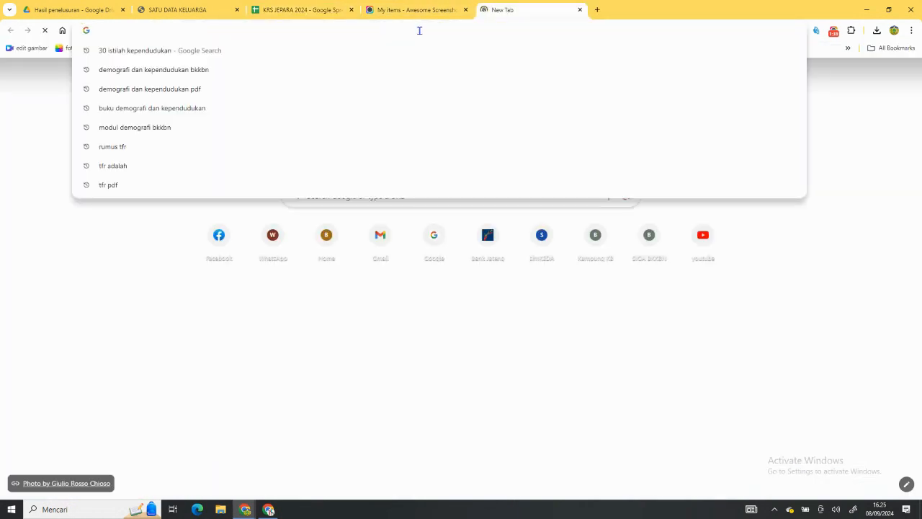
text(LOO)
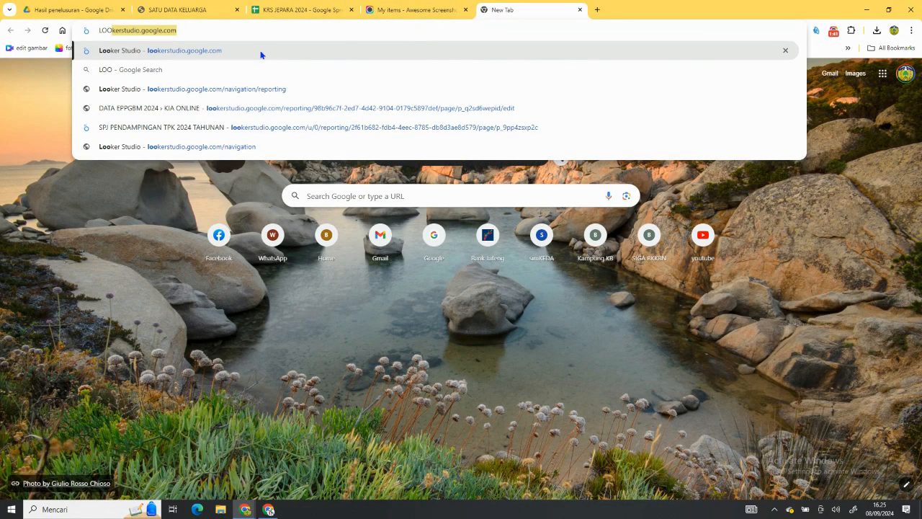
click(255, 54)
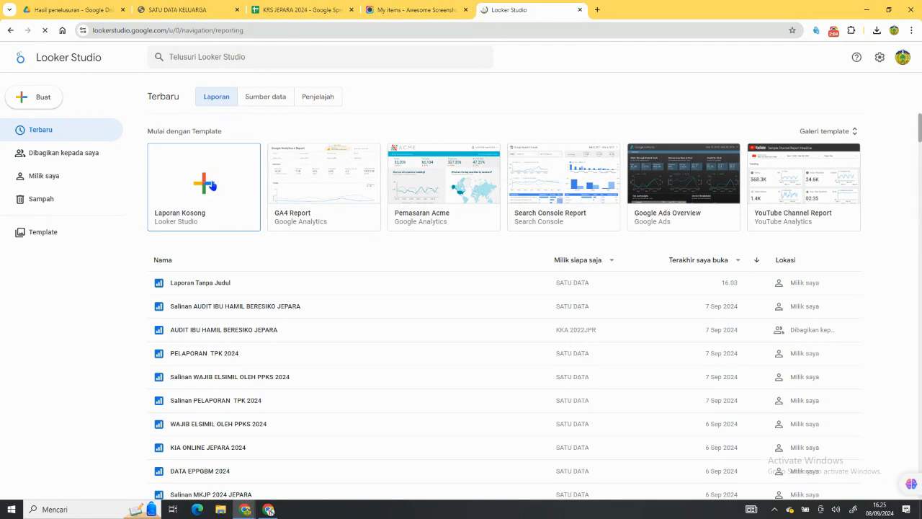
Create a blank report using the REKAP worksheet of the Google spreadsheet KRS JEPARA 2024 as its data source.
click(213, 185)
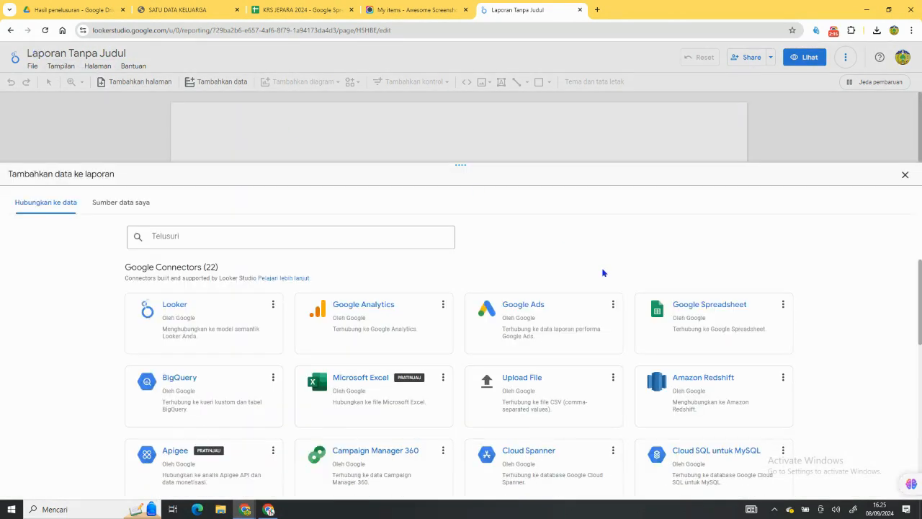
click(664, 316)
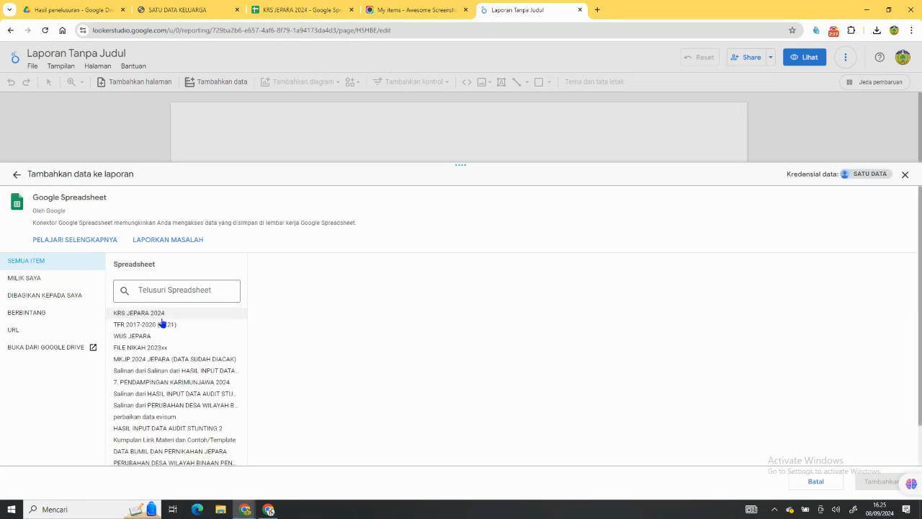
click(185, 318)
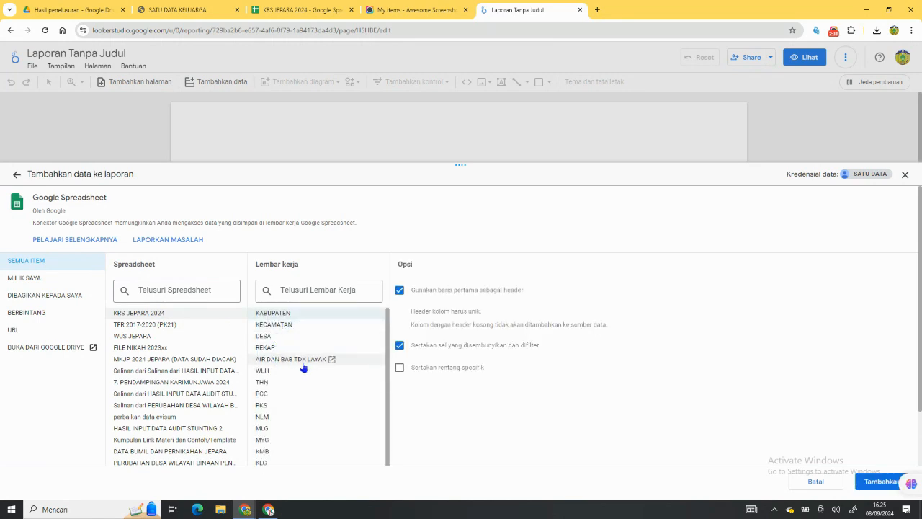
click(309, 349)
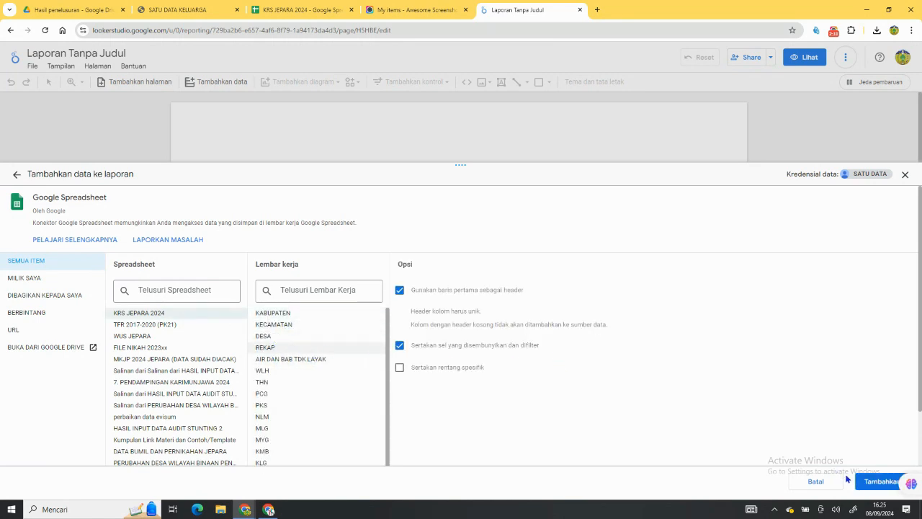
click(868, 481)
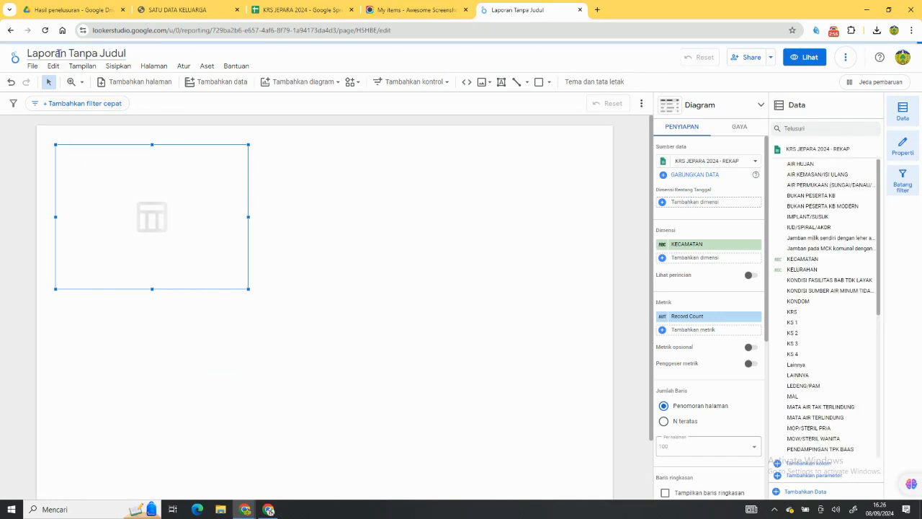
Rename the untitled report as KRS JEPARA 2024.
click(121, 54)
text(KRS JEPARA 2024)
key(Return)
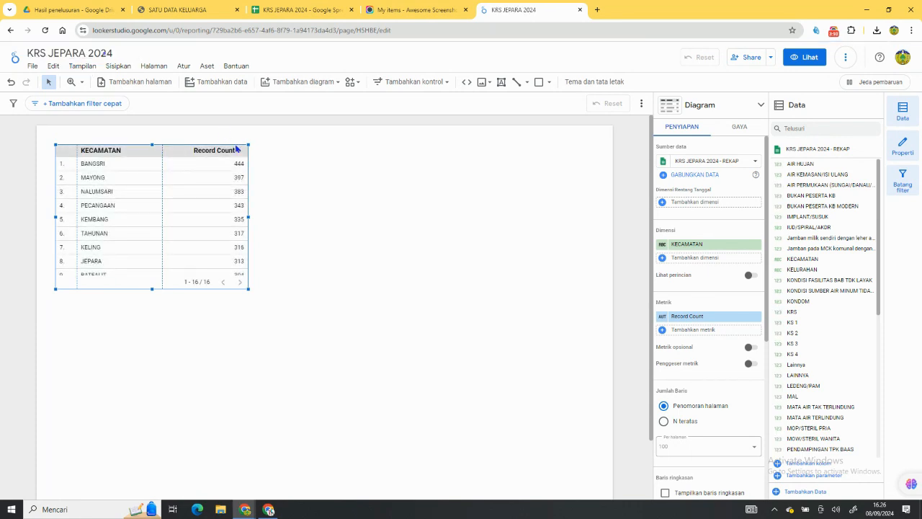
Set the chart header of the KECAMATAN table to "Jangan tampilkan" in its style settings.
scroll(722, 315, down, 1)
scroll(722, 317, down, 3)
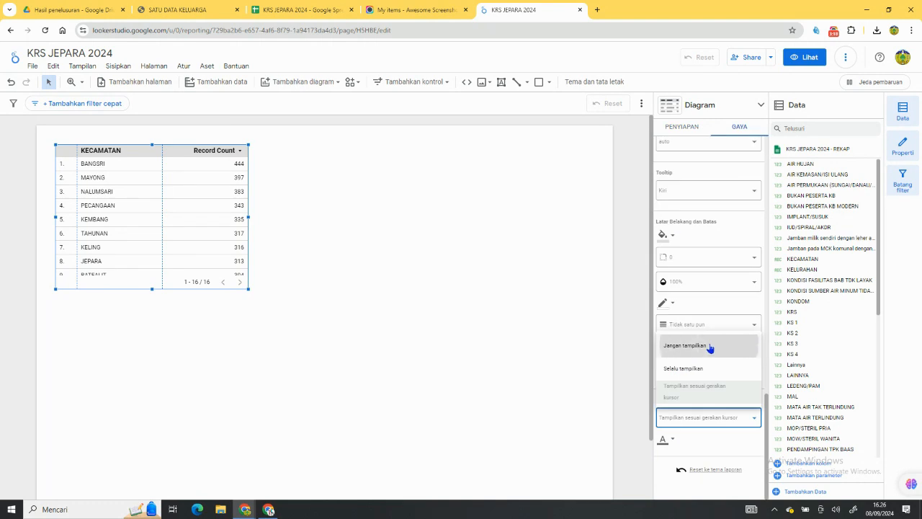
click(710, 347)
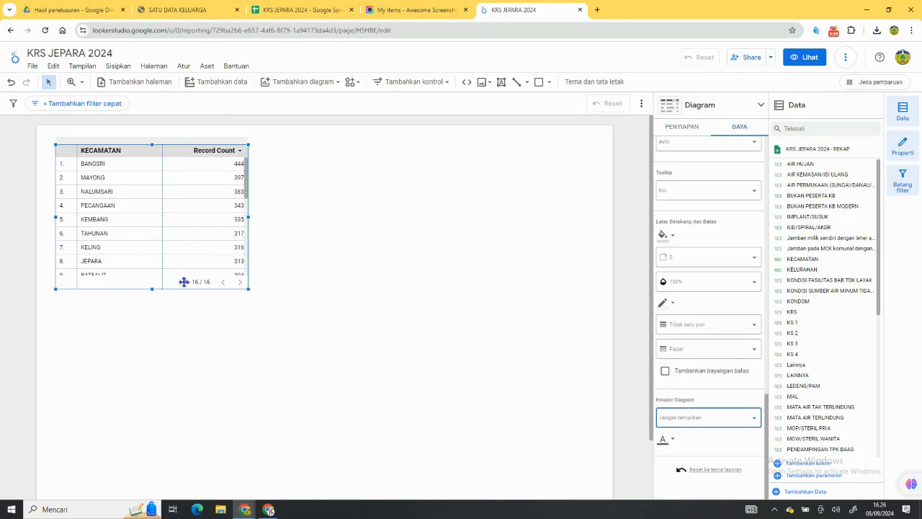
Centre-align the Record Count metric column of the KECAMATAN table.
scroll(670, 180, up, 4)
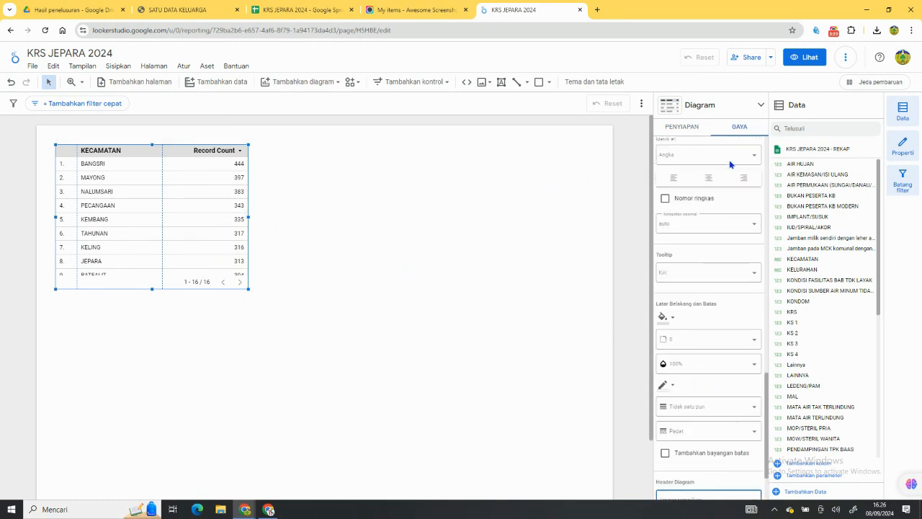
click(686, 128)
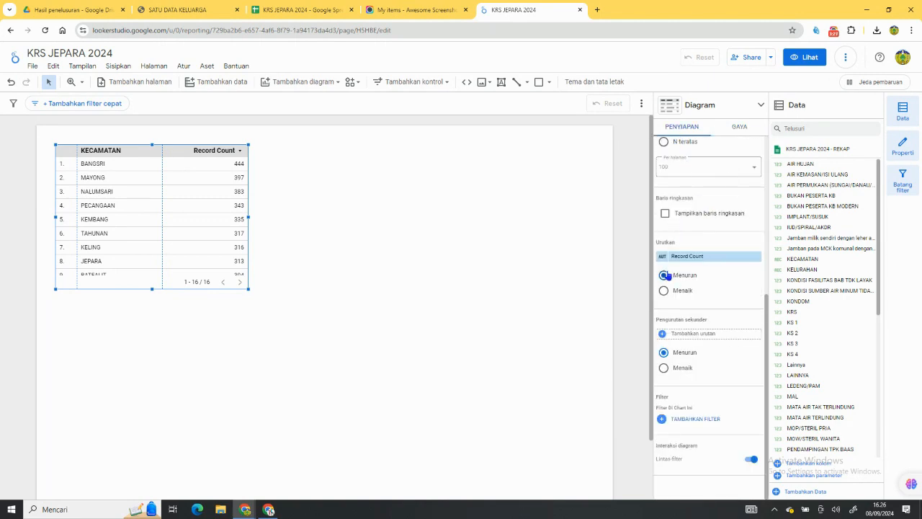
scroll(664, 270, up, 4)
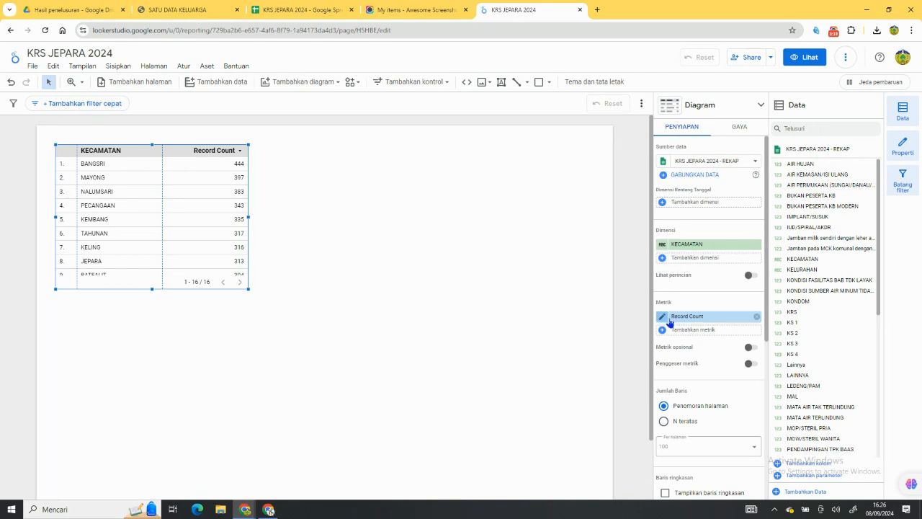
scroll(668, 322, down, 1)
scroll(667, 322, down, 3)
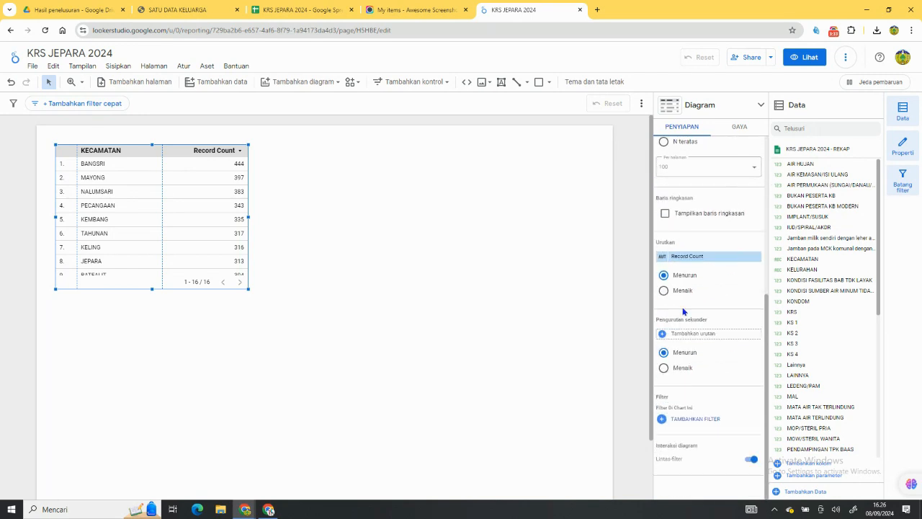
click(738, 130)
scroll(707, 190, down, 4)
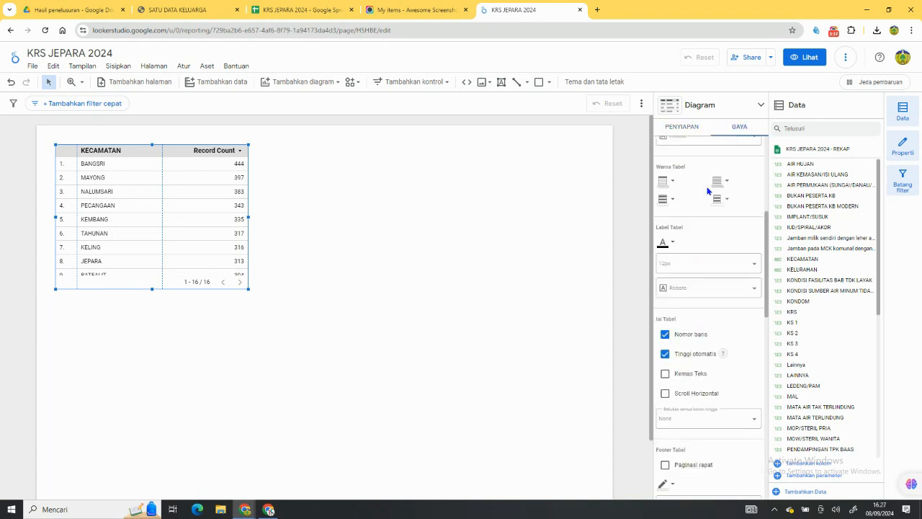
scroll(688, 335, up, 3)
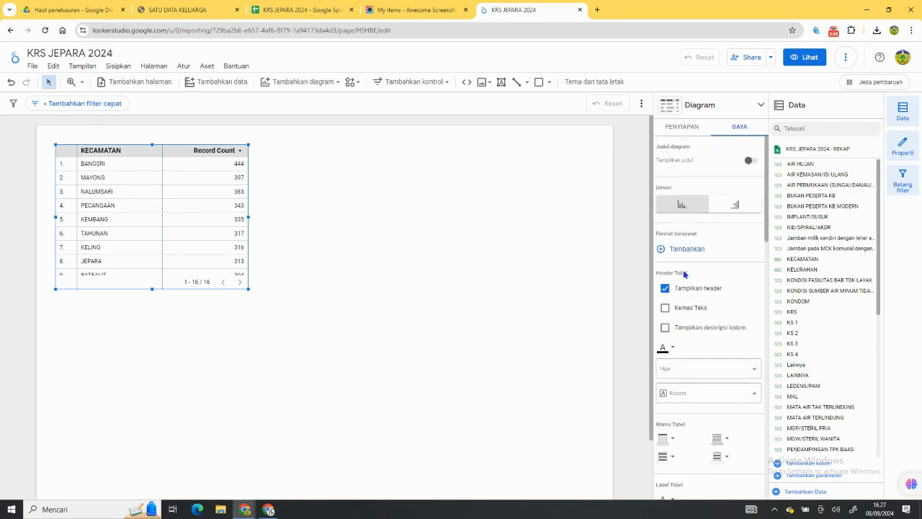
scroll(685, 274, down, 3)
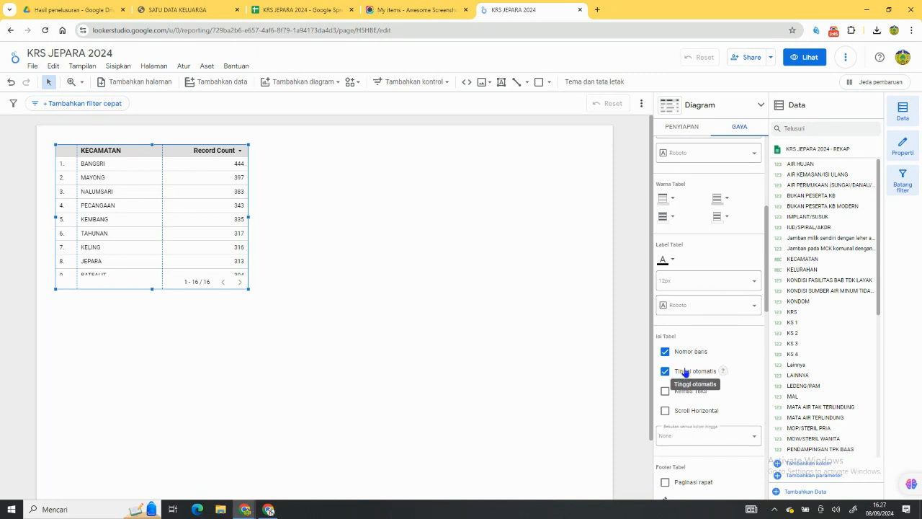
scroll(666, 389, down, 5)
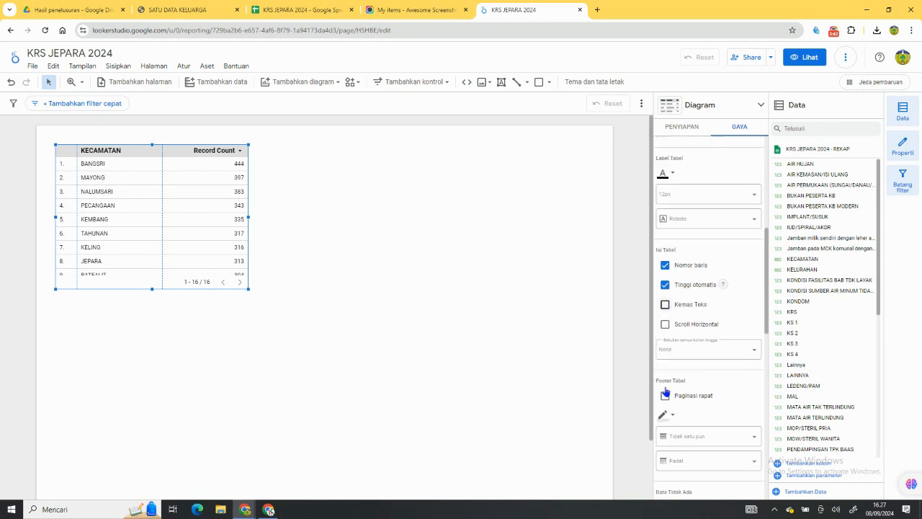
scroll(677, 349, down, 1)
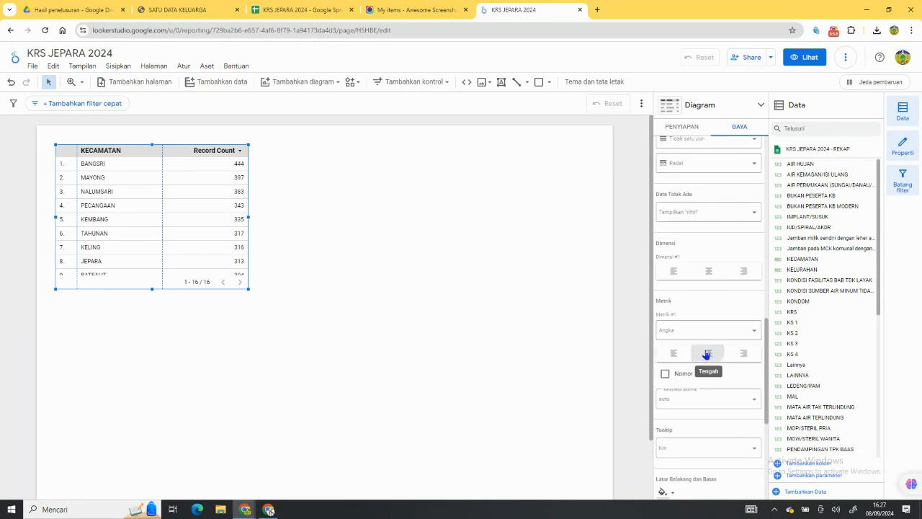
click(708, 354)
Change the table's row count option from page numbering to "N teratas".
scroll(728, 400, down, 1)
scroll(730, 403, down, 3)
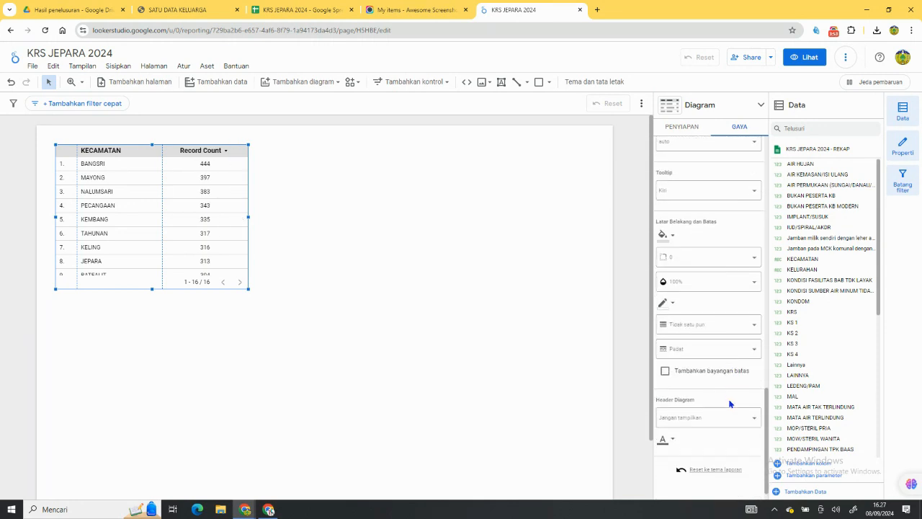
scroll(684, 429, up, 3)
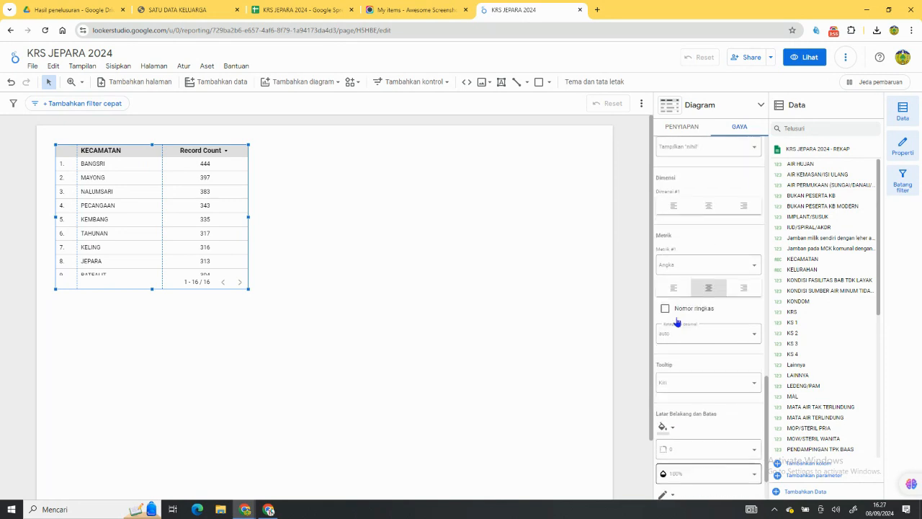
click(690, 126)
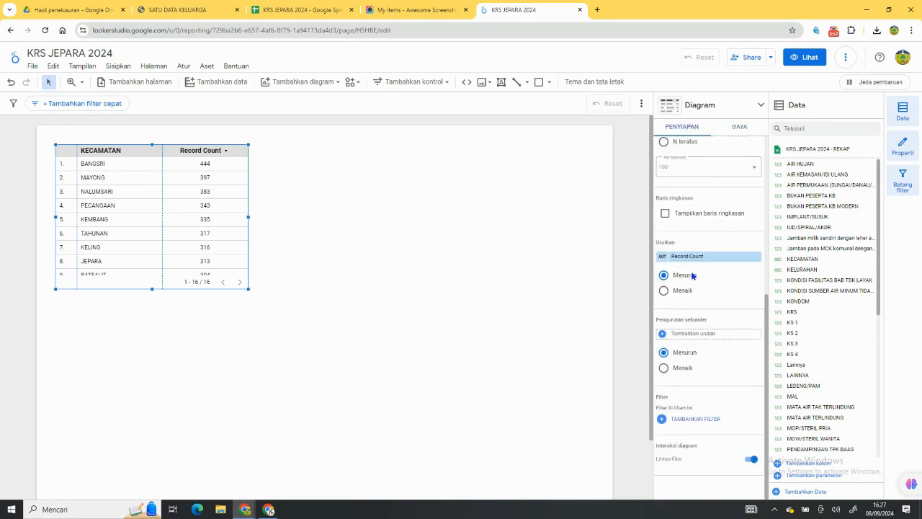
scroll(696, 294, up, 2)
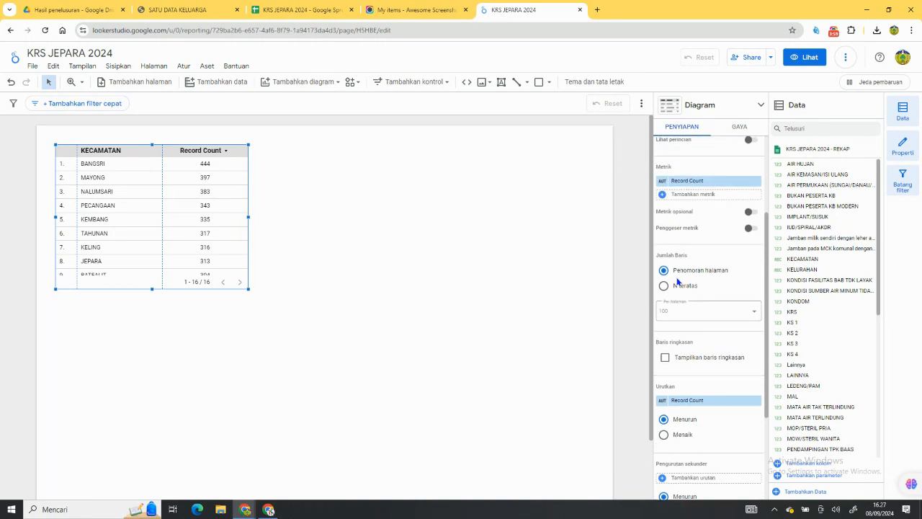
click(663, 286)
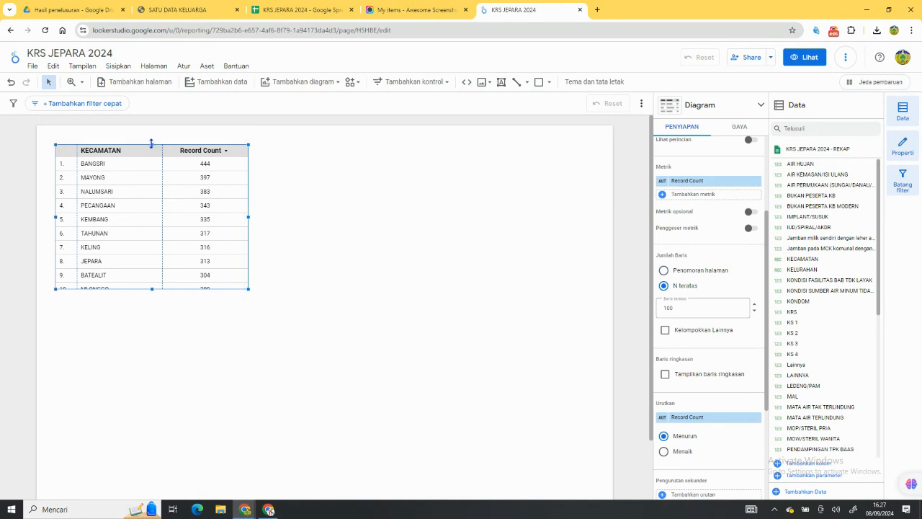
Resize the KECAMATAN table to span nearly the full page width, lowering its upper edge slightly and extending its lower edge.
drag(152, 144, 152, 160)
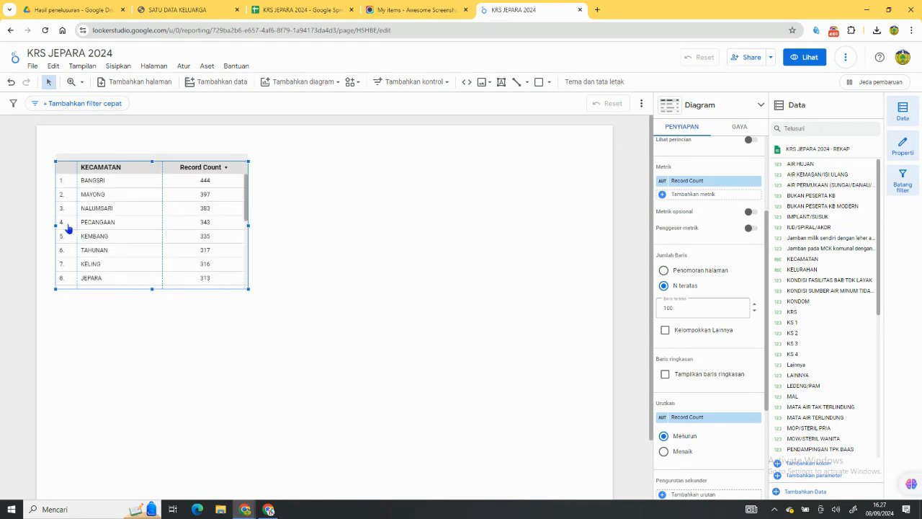
drag(54, 225, 39, 234)
drag(145, 289, 145, 302)
drag(249, 232, 609, 231)
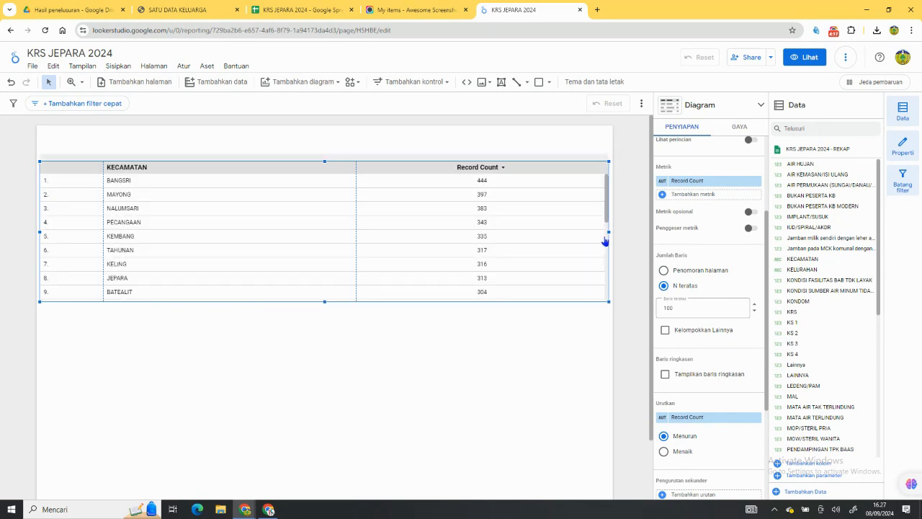
Replace the Record Count metric with KONDISI FASILITAS BAB TDK LAYAK and KONDISI SUMBER AIR MINUM TIDAK LAYAK.
scroll(699, 284, up, 2)
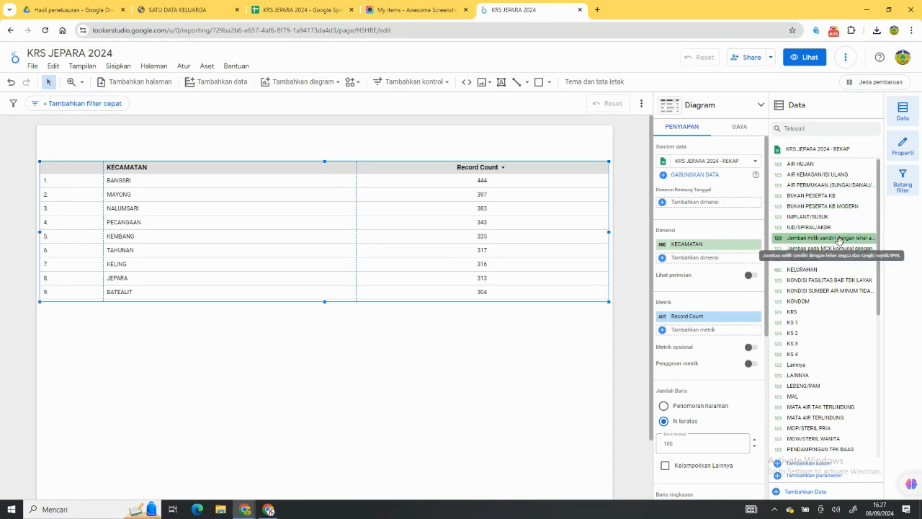
drag(834, 279, 718, 327)
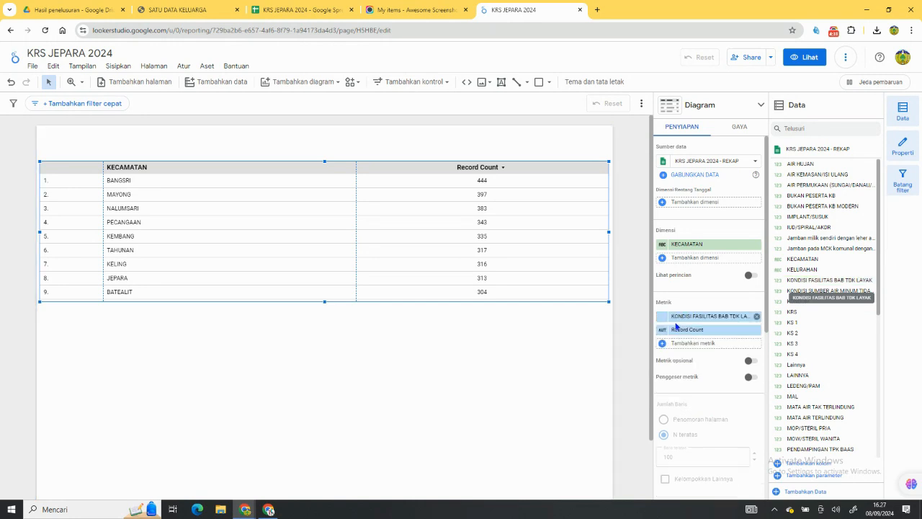
drag(829, 290, 696, 331)
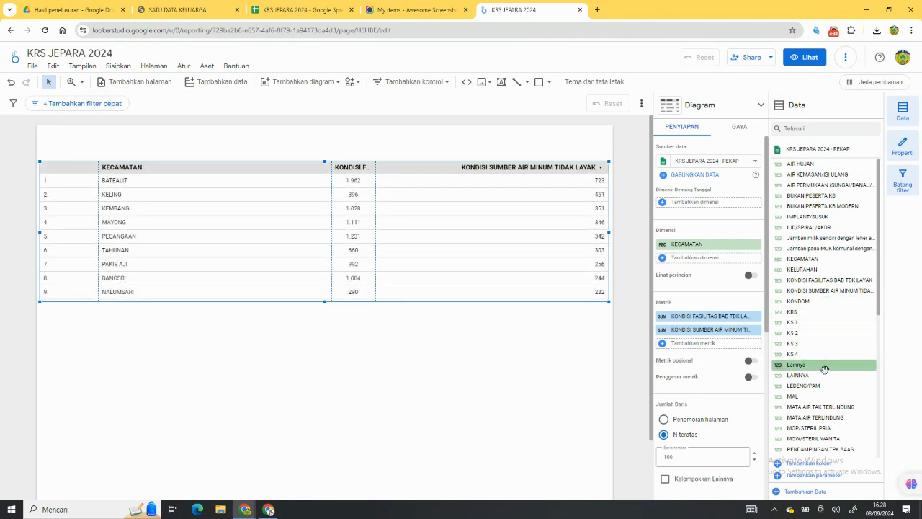
Add PUS 4T and PUS HAMIL as metrics below the two KONDISI metrics.
scroll(825, 396, down, 2)
scroll(825, 399, down, 3)
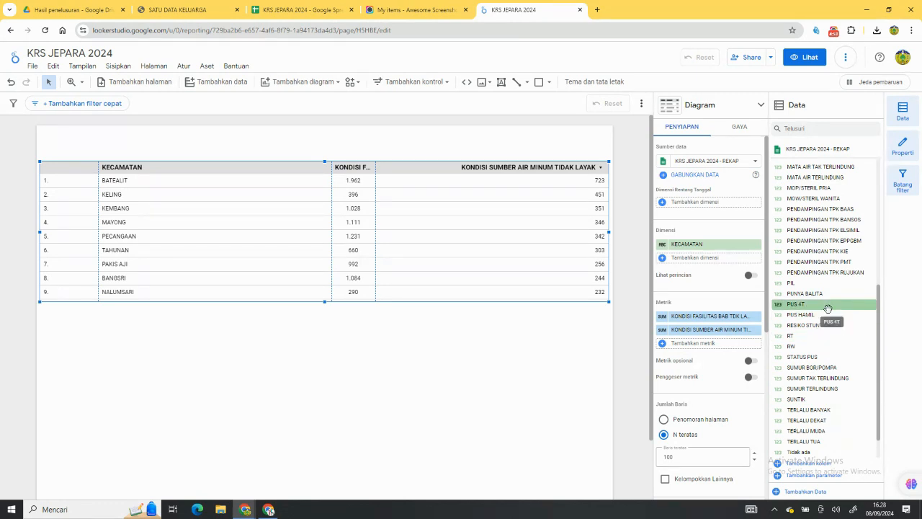
scroll(828, 309, down, 1)
scroll(828, 308, up, 4)
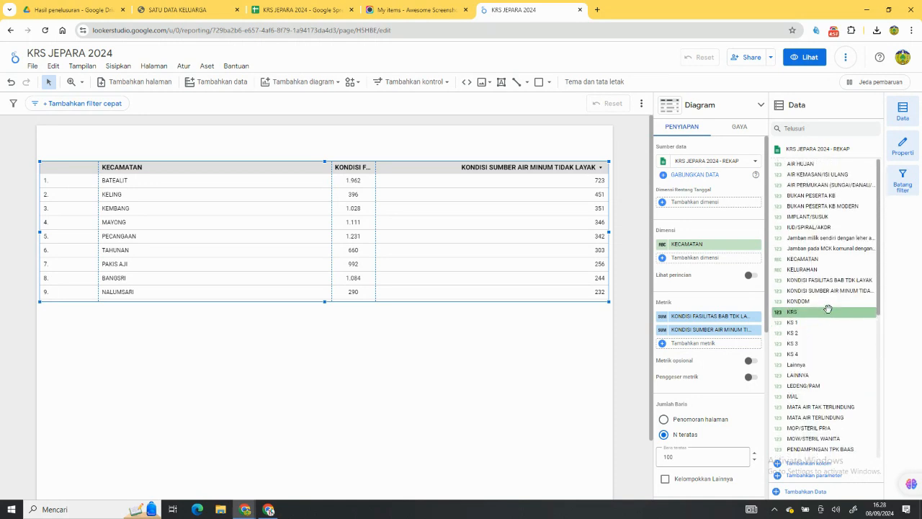
scroll(827, 317, down, 2)
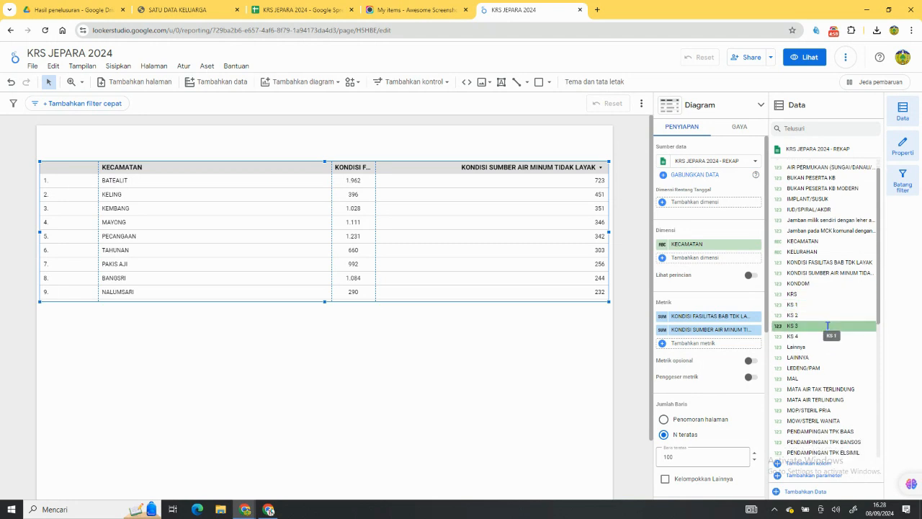
scroll(827, 322, down, 2)
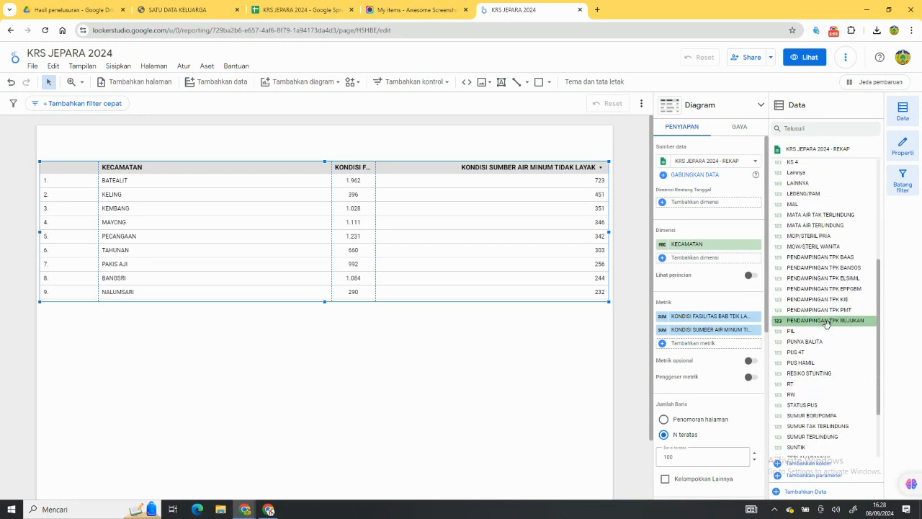
scroll(827, 320, down, 1)
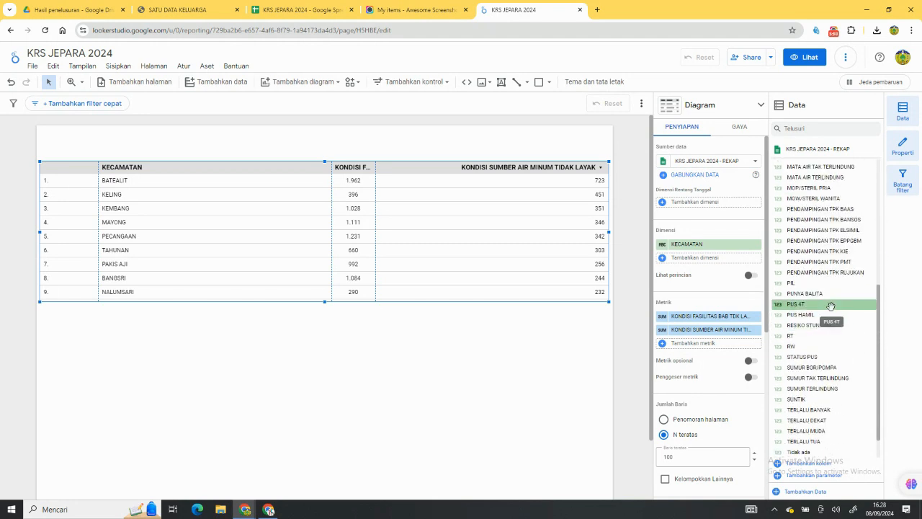
drag(830, 306, 684, 356)
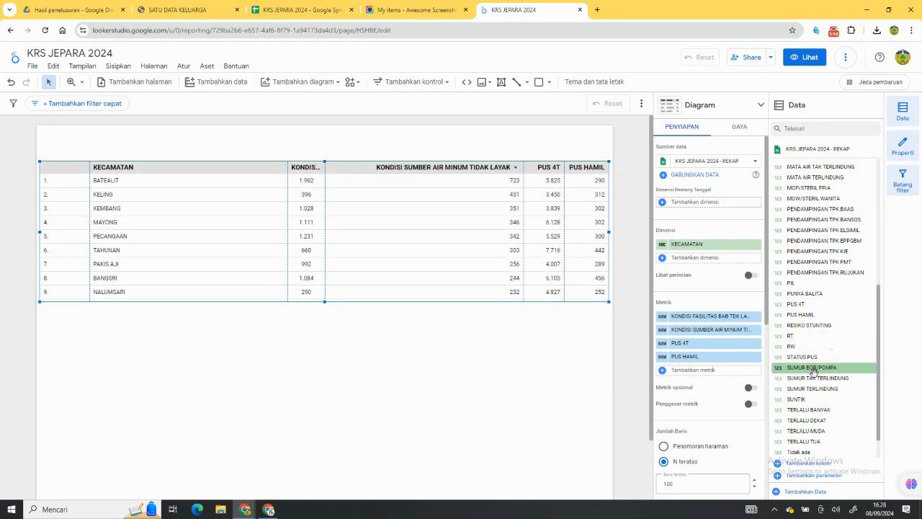
Add STATUS PUS as the table's first metric and adjust the column widths so all headers fit.
drag(818, 357, 705, 320)
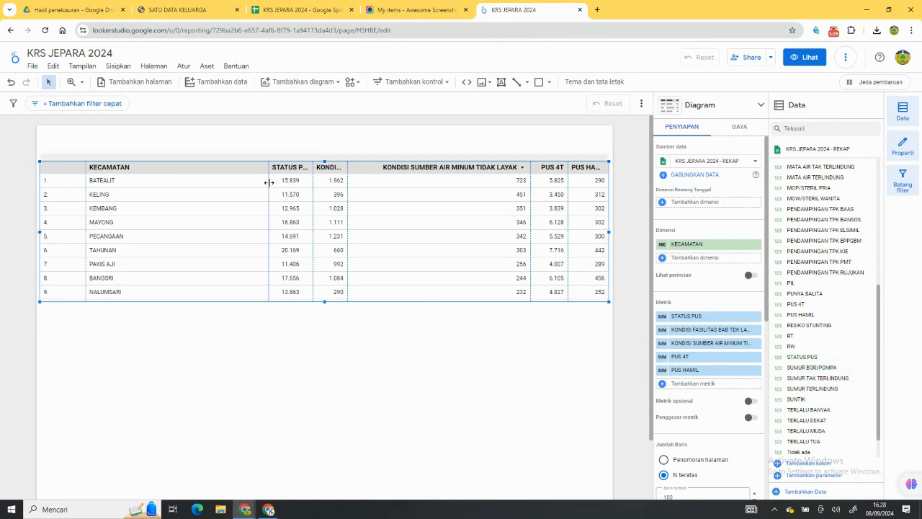
scroll(269, 187, down, 3)
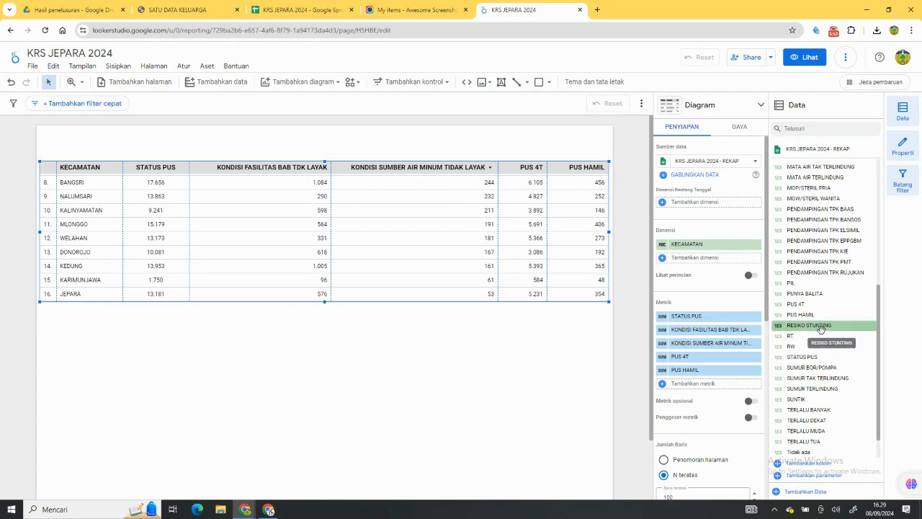
Add BUKAN PESERTA KB MODERN as a metric directly below STATUS PUS.
scroll(822, 337, down, 1)
scroll(822, 337, up, 8)
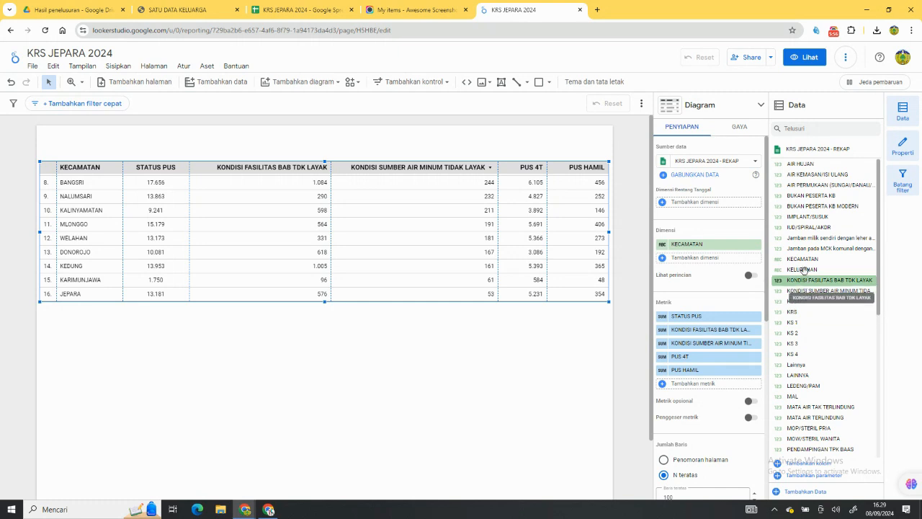
scroll(823, 319, down, 2)
scroll(826, 337, up, 2)
drag(821, 321, 821, 218)
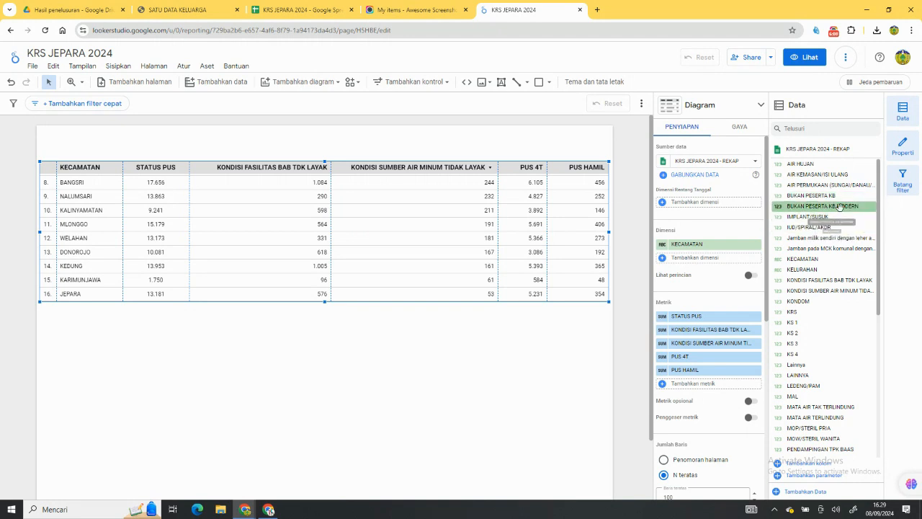
drag(839, 206, 741, 337)
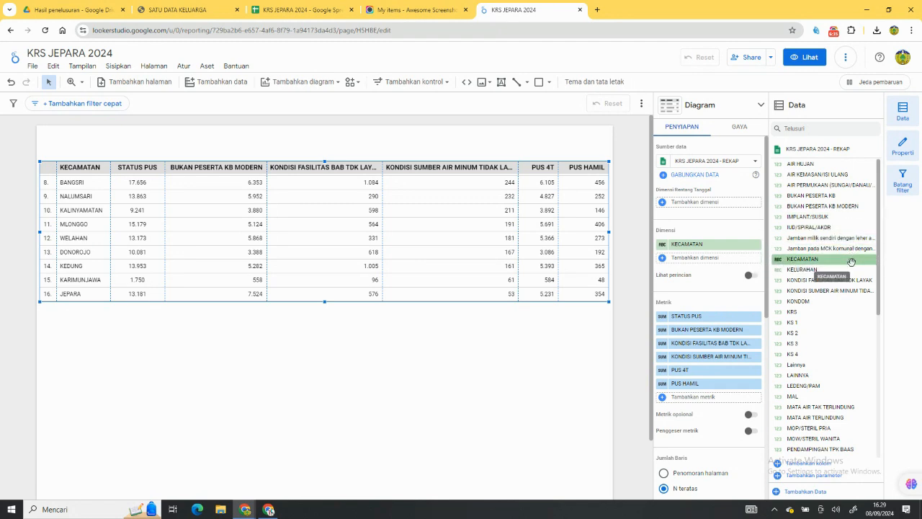
Add KELURAHAN as the first metric and PUNYA BALITA as the last metric of the table.
drag(853, 268, 663, 321)
click(661, 318)
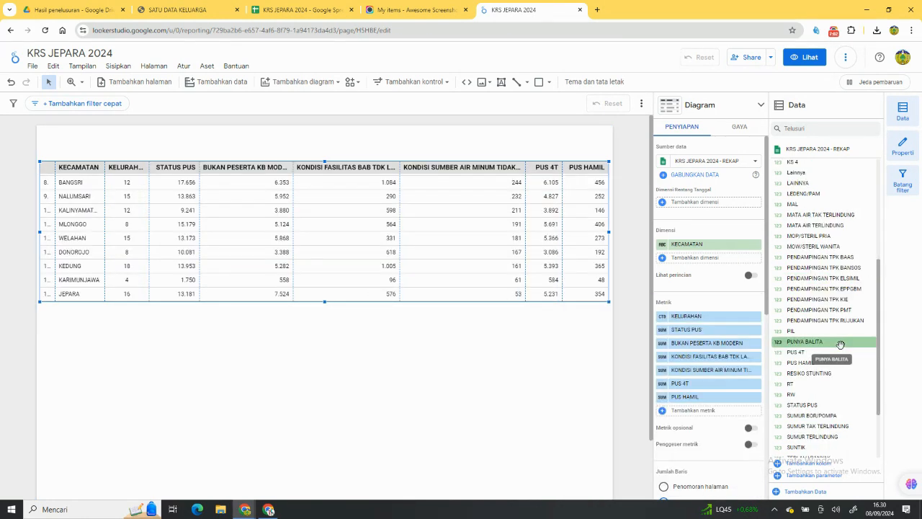
drag(839, 345, 738, 416)
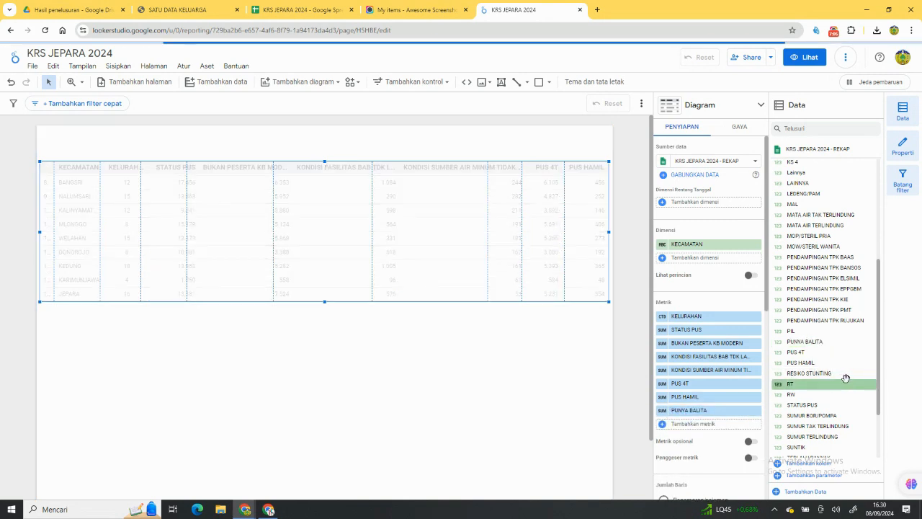
scroll(854, 368, down, 2)
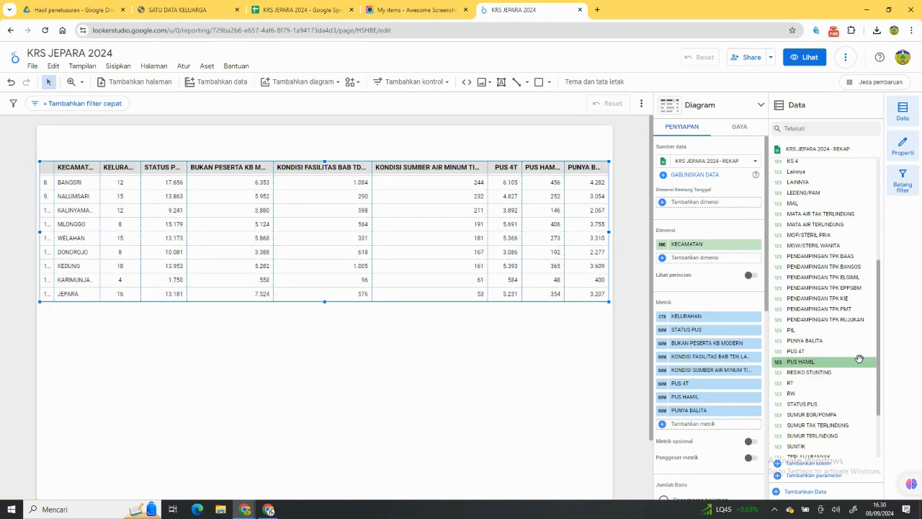
scroll(859, 358, up, 4)
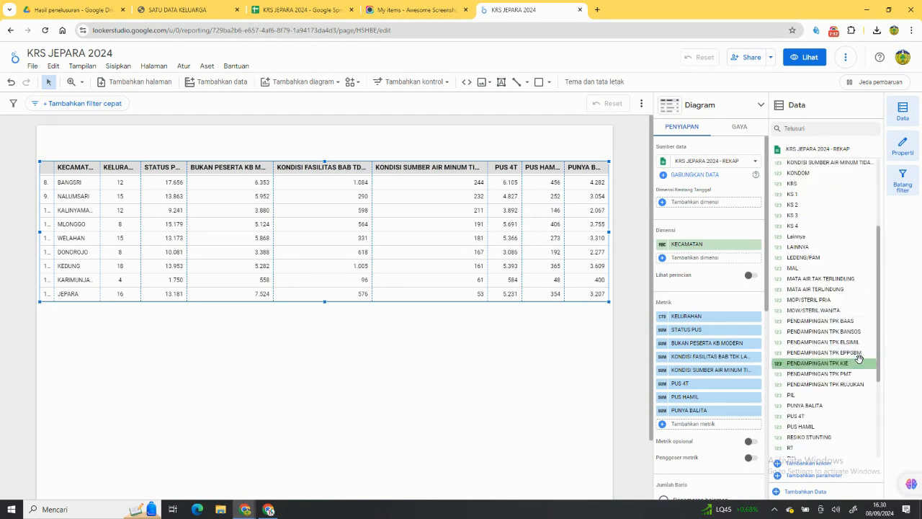
scroll(858, 361, down, 2)
scroll(845, 366, down, 3)
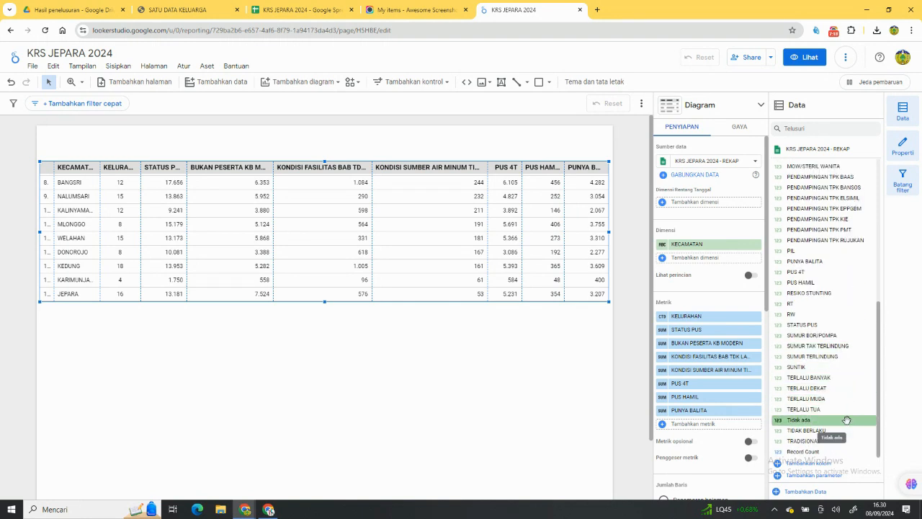
Try adding TERLALU BANYAK as the last metric of the table.
drag(843, 378, 746, 429)
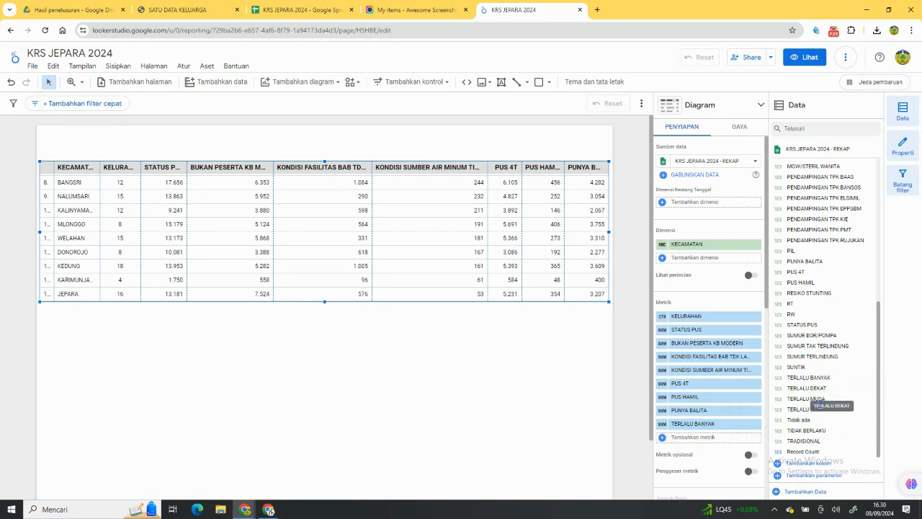
click(755, 423)
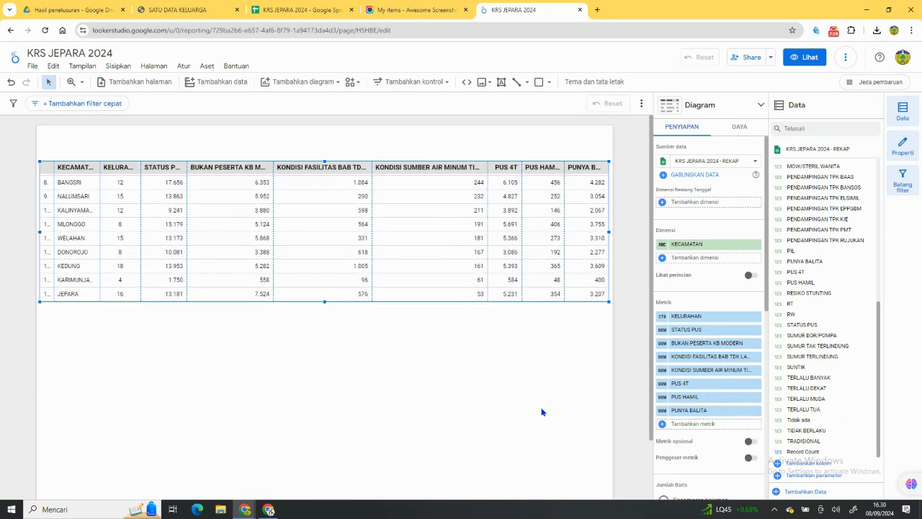
Rename the KELURAHAN metric to DESA.
click(661, 315)
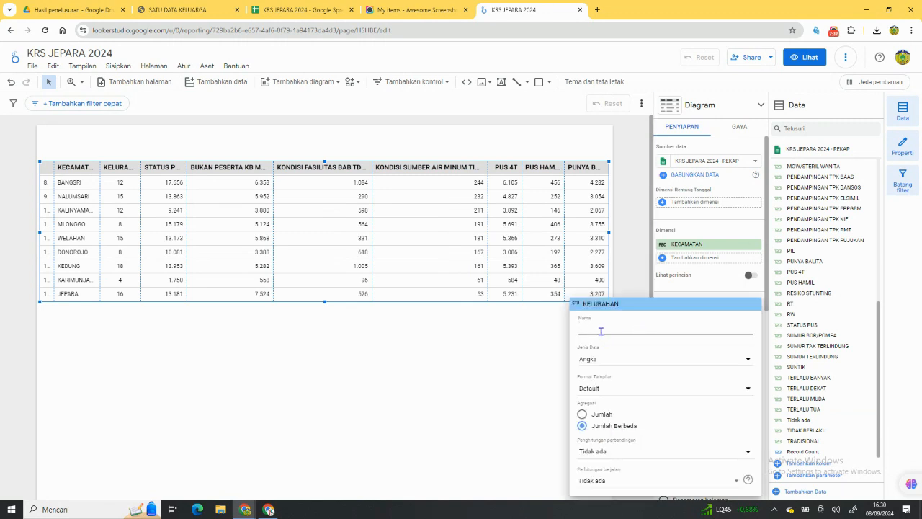
text(DESA)
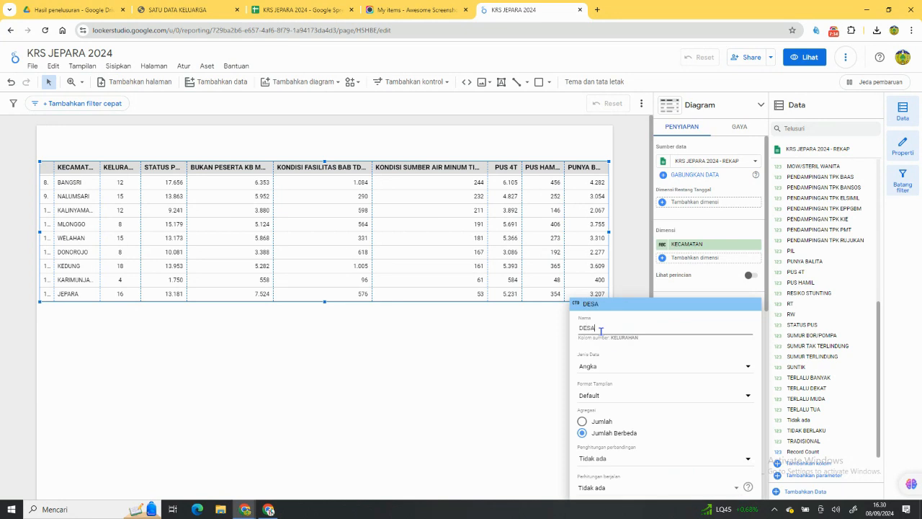
click(625, 265)
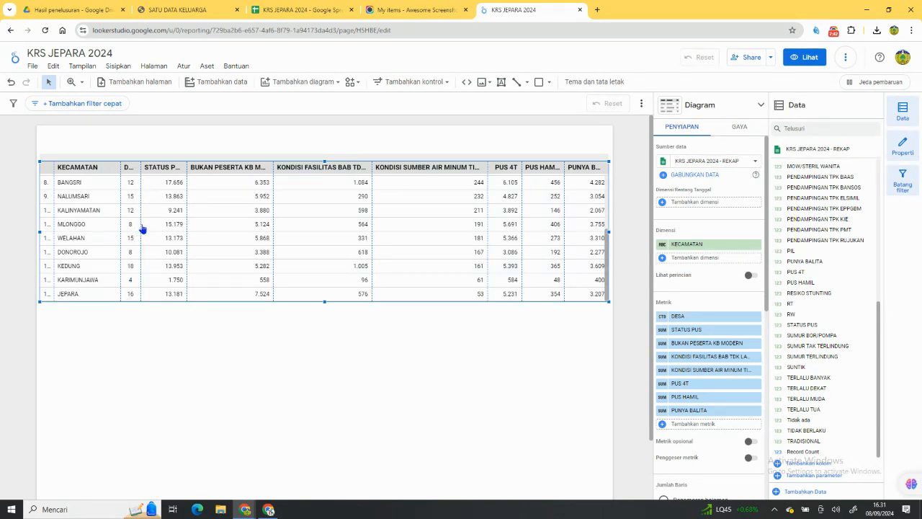
Set the font size of the table's header and labels to 20px.
click(739, 127)
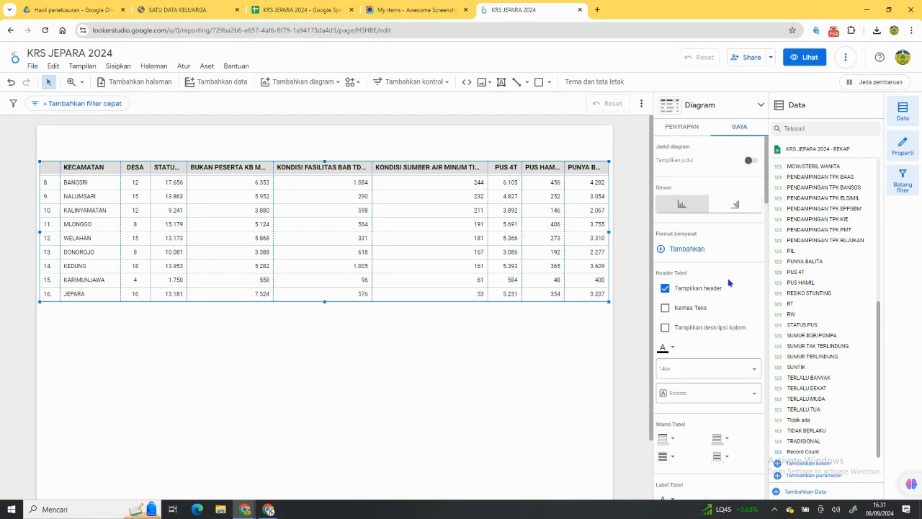
scroll(729, 282, down, 2)
click(703, 225)
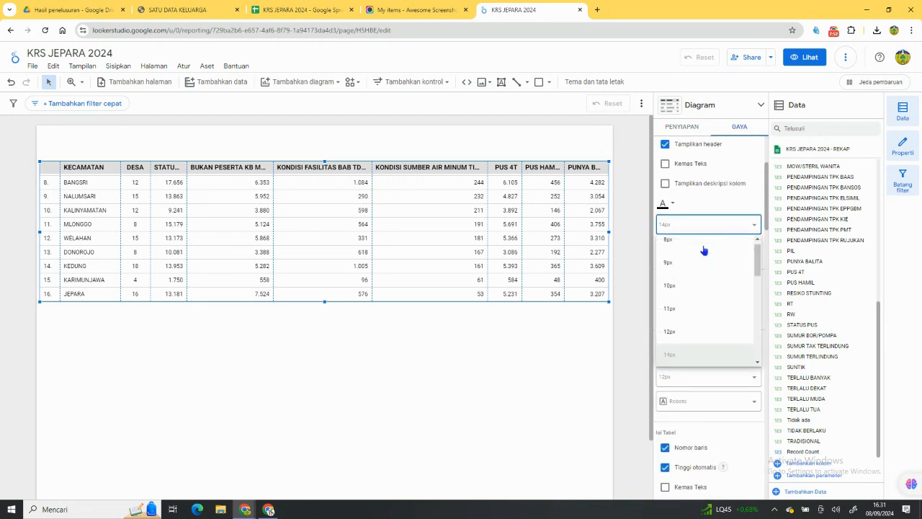
click(703, 328)
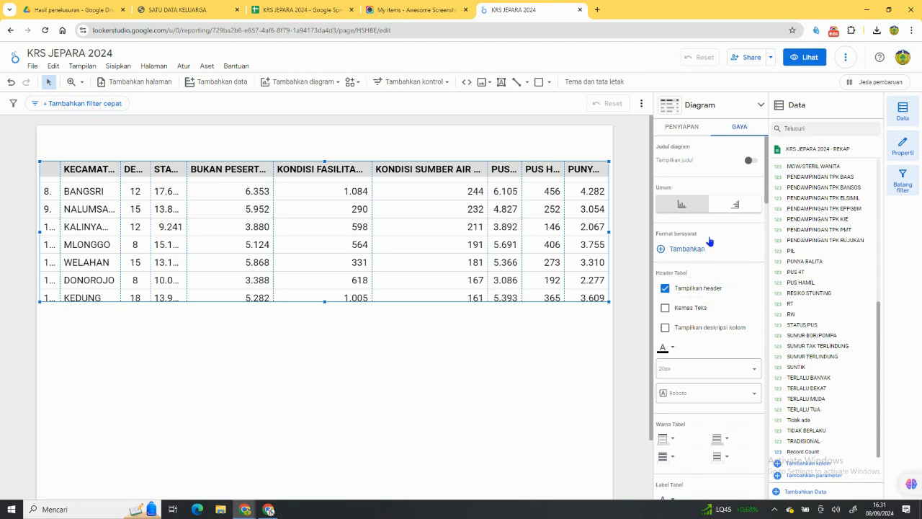
Give the table header a dark blue background with white text.
scroll(743, 182, down, 3)
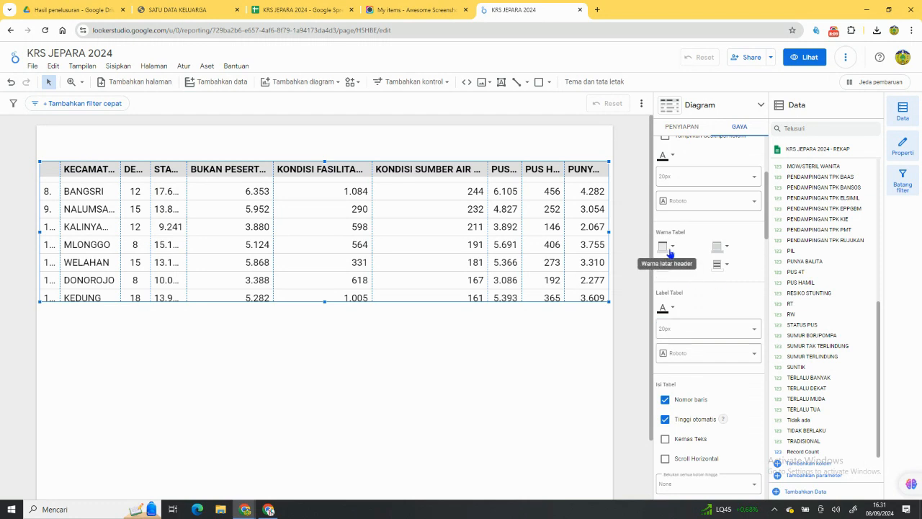
click(667, 248)
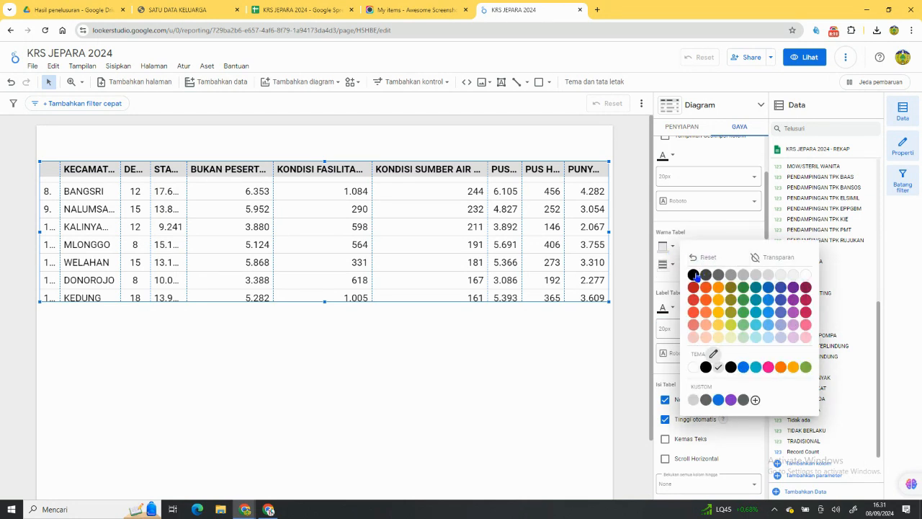
click(742, 297)
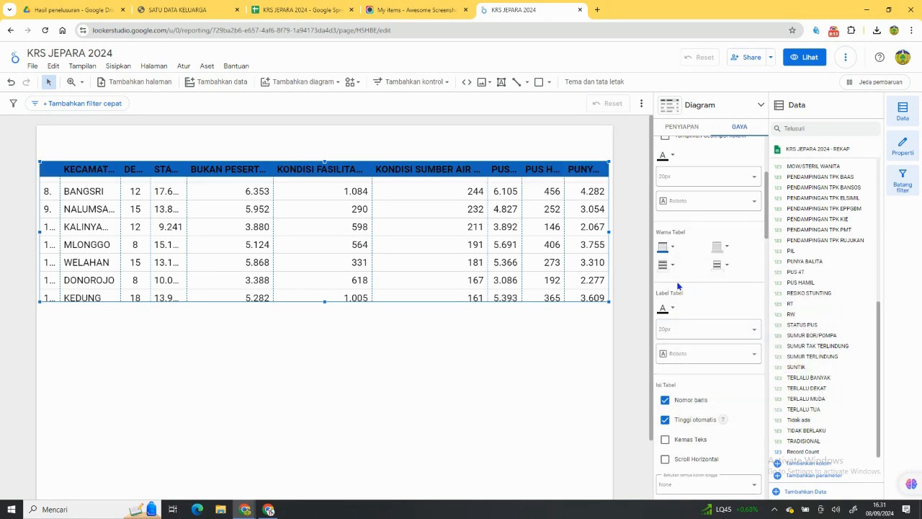
click(663, 155)
click(802, 193)
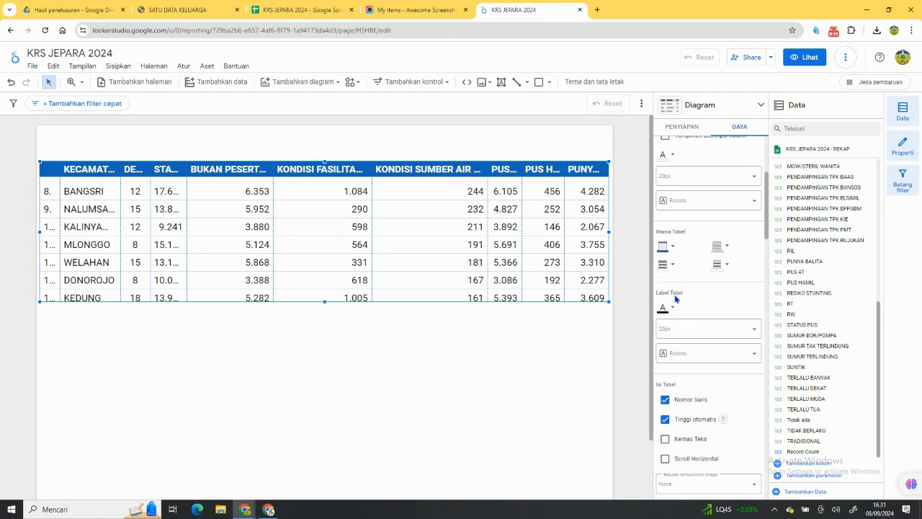
Color the table's alternating rows, light blue for odd-numbered rows and medium blue for even-numbered rows.
click(667, 266)
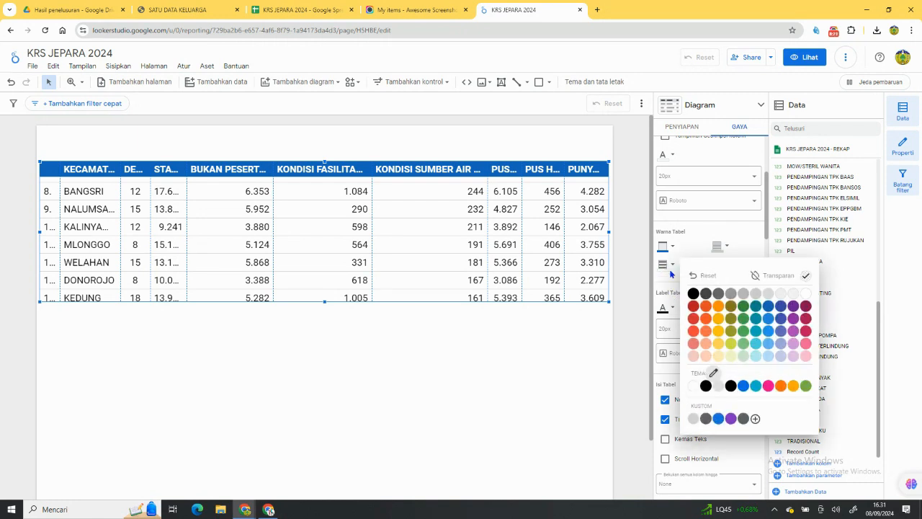
click(768, 357)
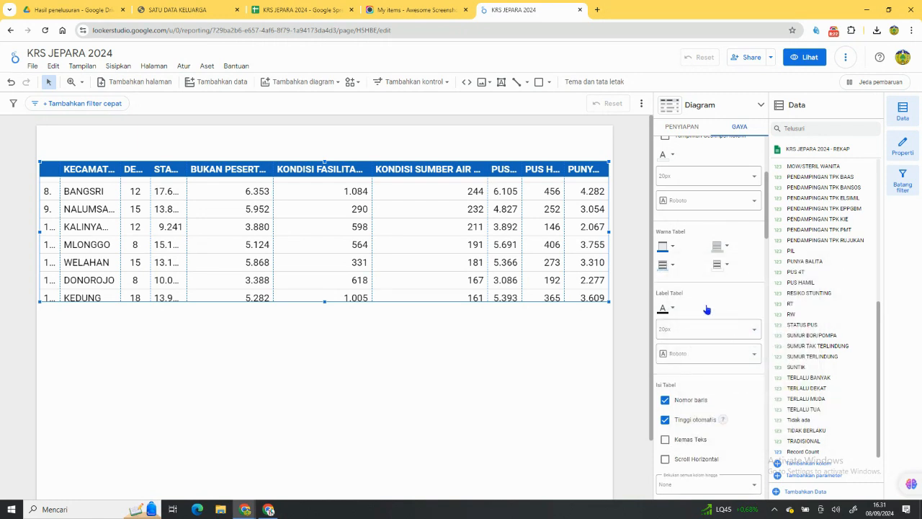
click(718, 267)
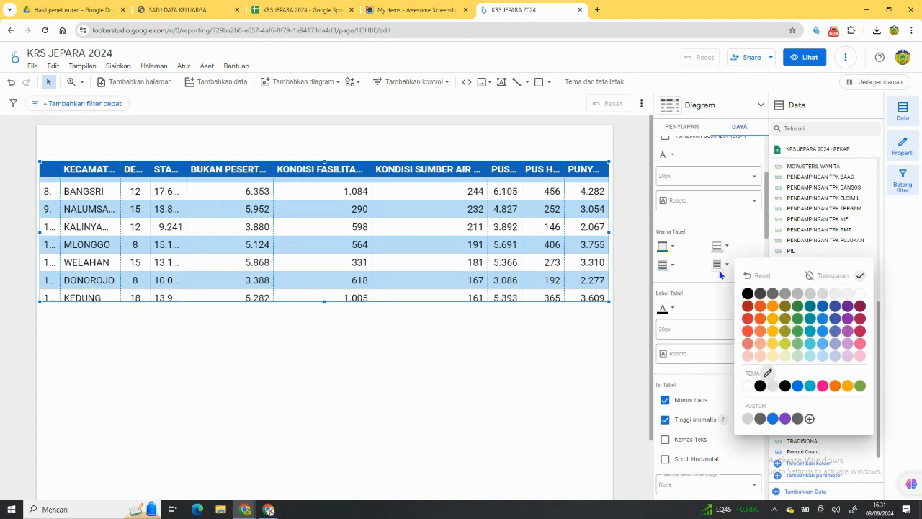
click(821, 345)
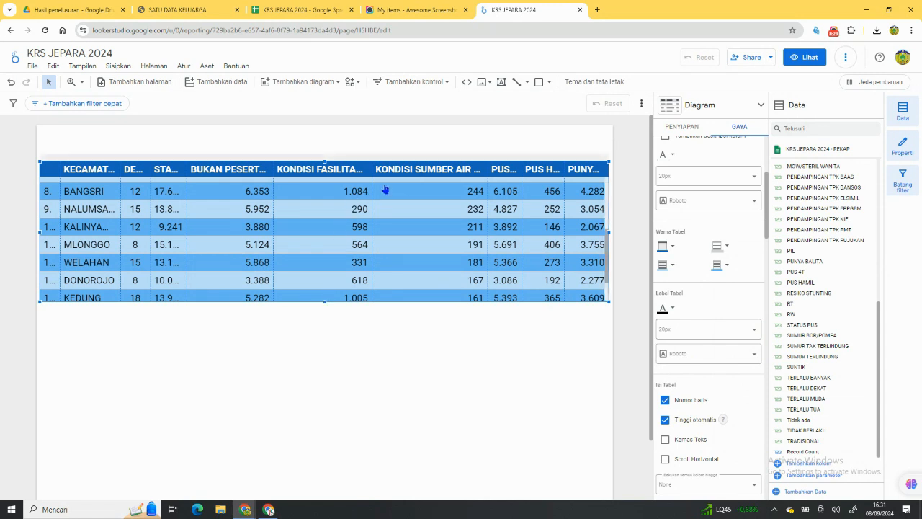
Rename the STATUS PUS metric to PUS KRS and widen its column so the header and values fit.
click(684, 128)
scroll(699, 238, down, 3)
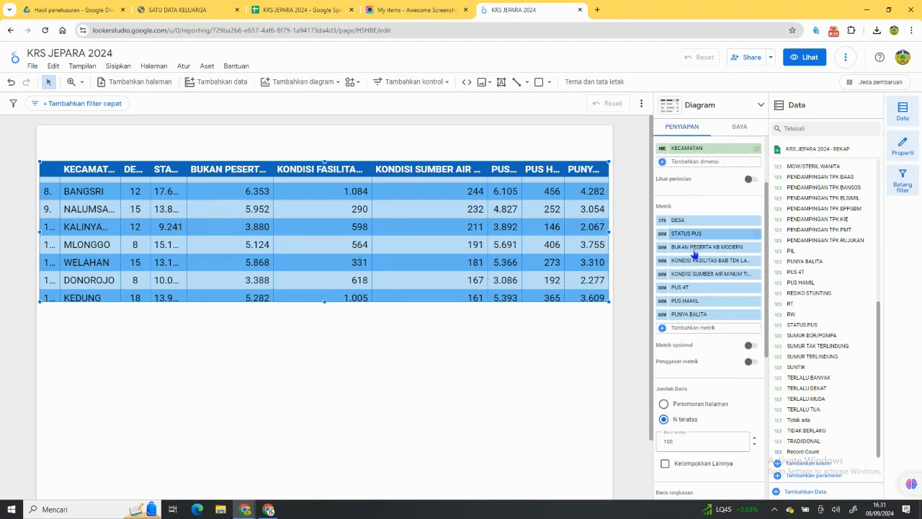
click(661, 235)
click(604, 254)
text(PUS)
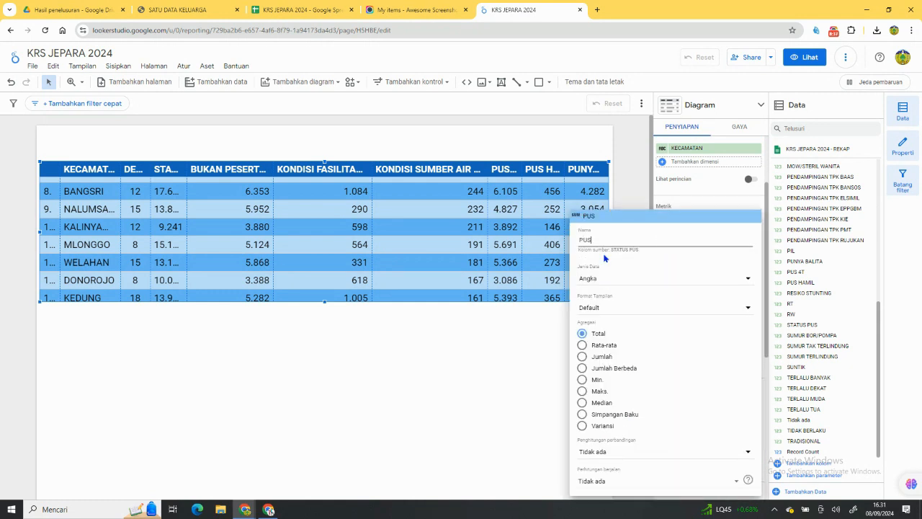
text( KRS)
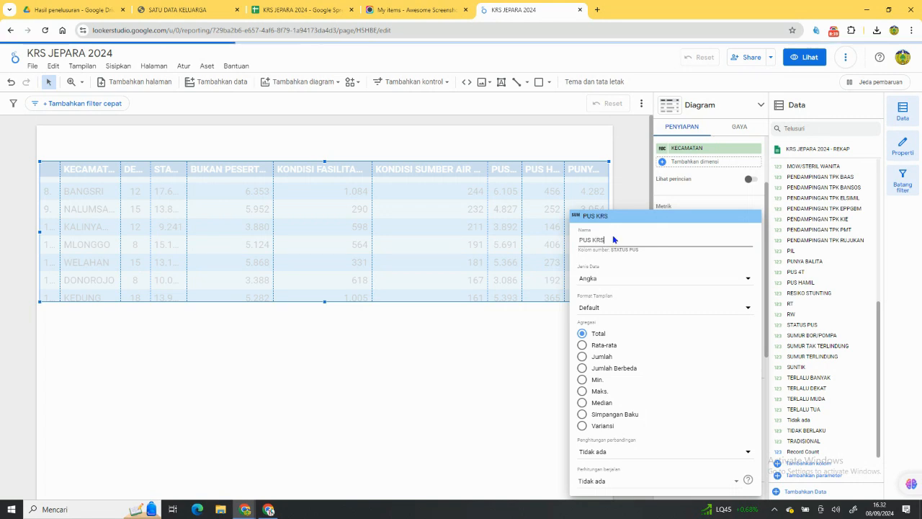
click(628, 201)
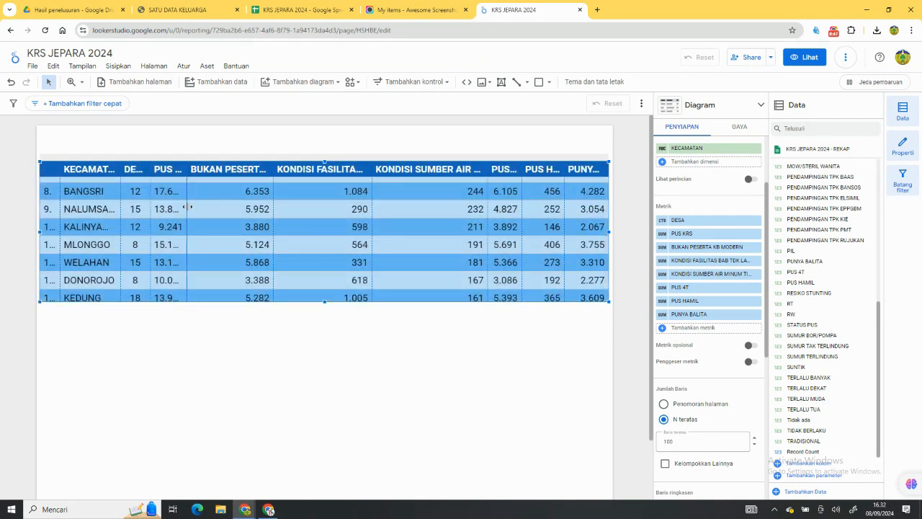
drag(190, 207, 208, 209)
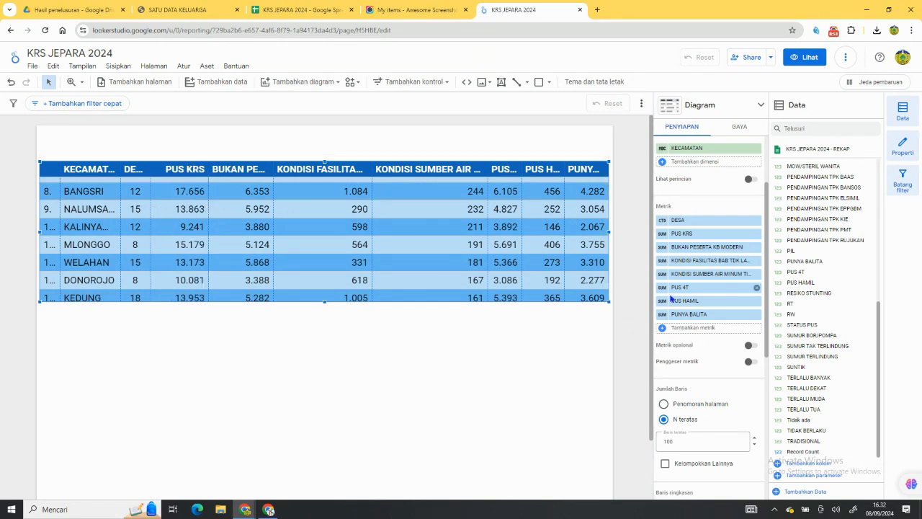
Rename the BUKAN PESERTA KB MODERN metric to TDK KB MODERN and turn on text wrapping for the table header.
click(662, 249)
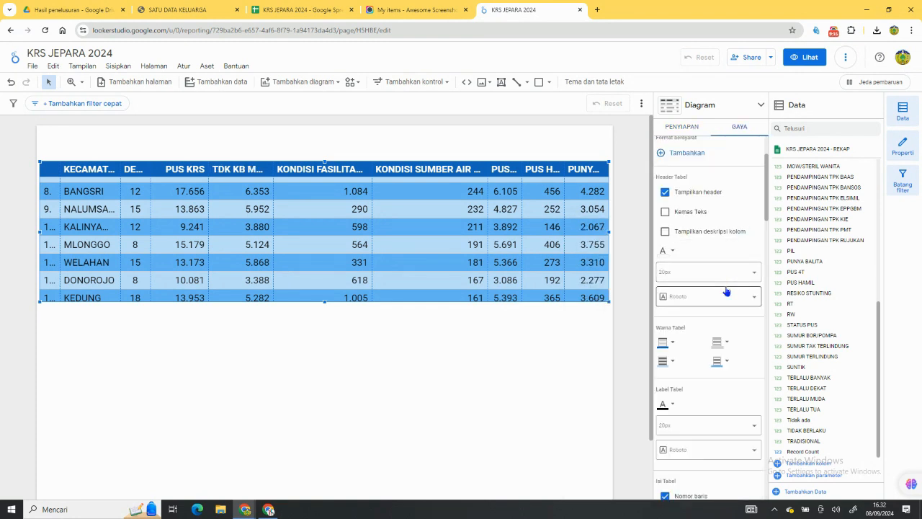
scroll(725, 291, up, 2)
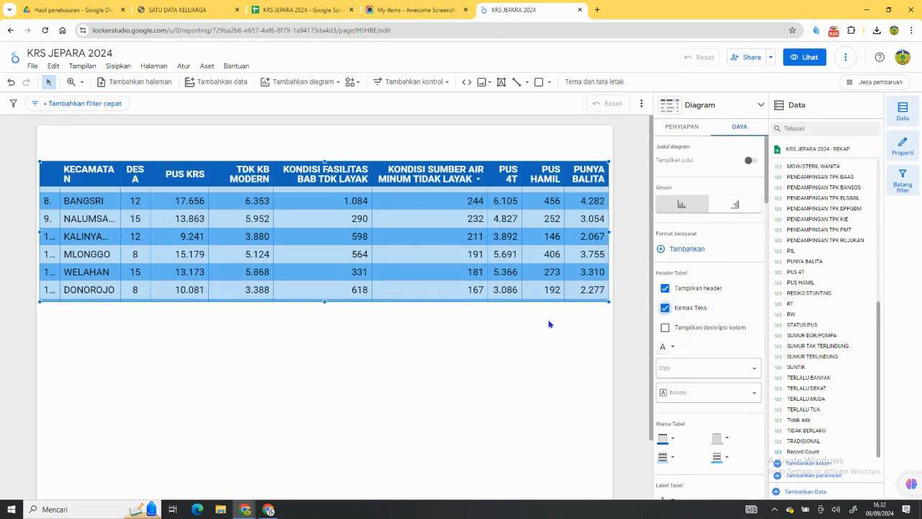
Center-align the columns of metrics #2 through #8, from PUS KRS to PUNYA BALITA.
scroll(685, 345, down, 2)
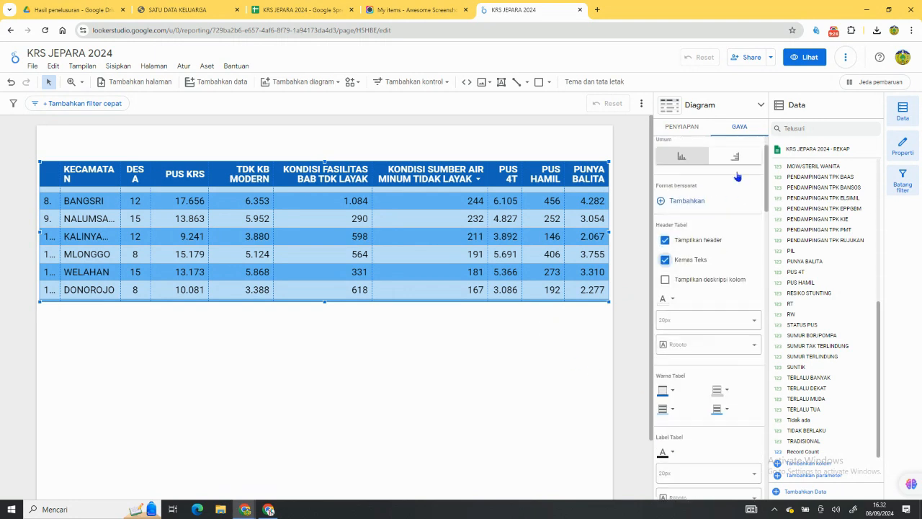
scroll(739, 188, down, 10)
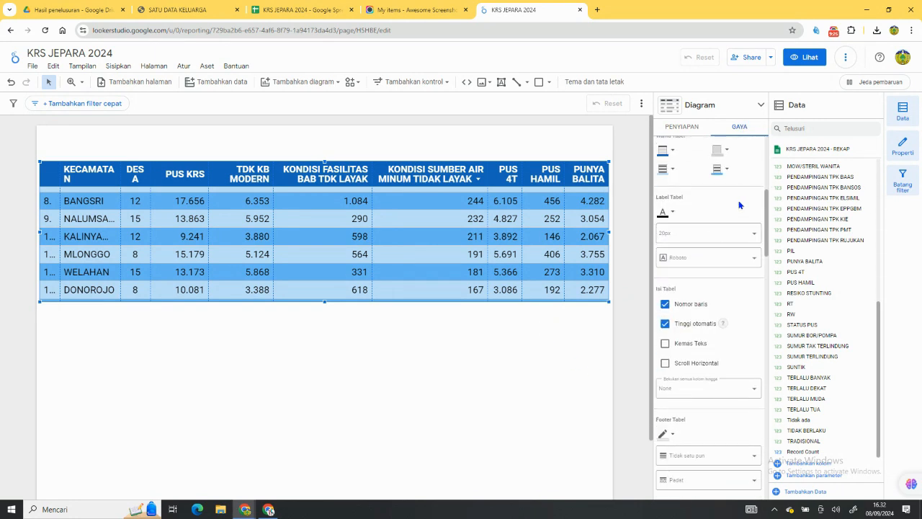
scroll(718, 275, down, 5)
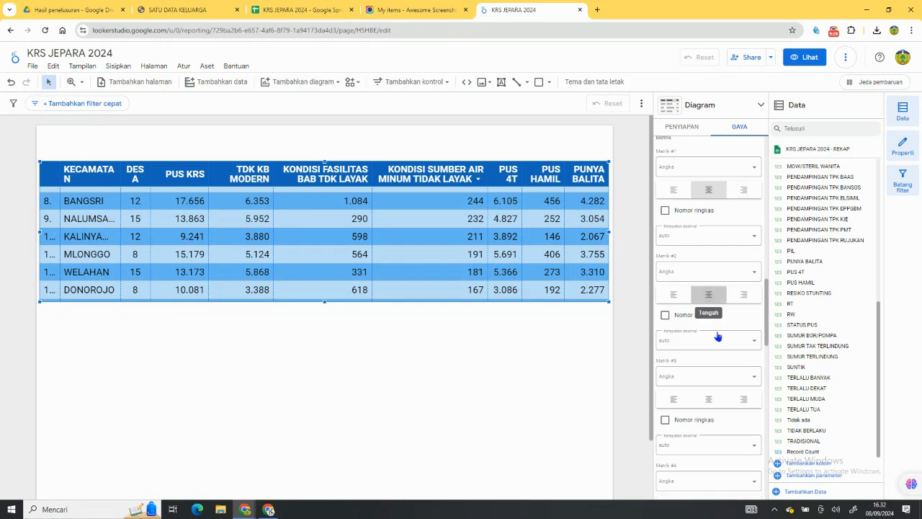
scroll(723, 338, down, 3)
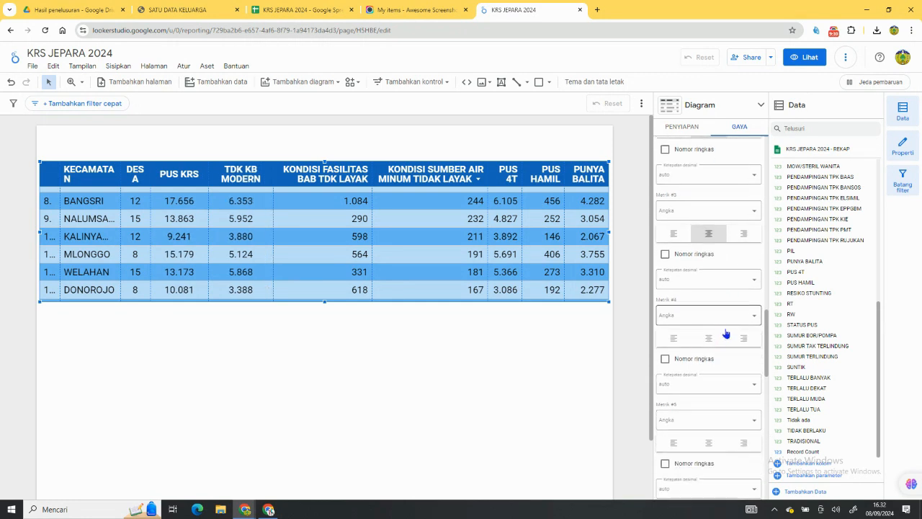
click(709, 263)
click(709, 368)
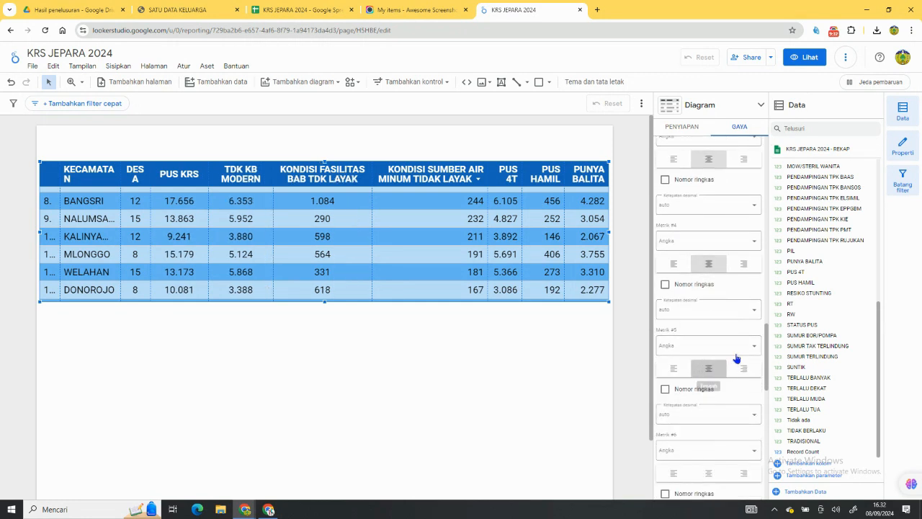
scroll(737, 358, down, 2)
scroll(735, 353, down, 1)
click(709, 330)
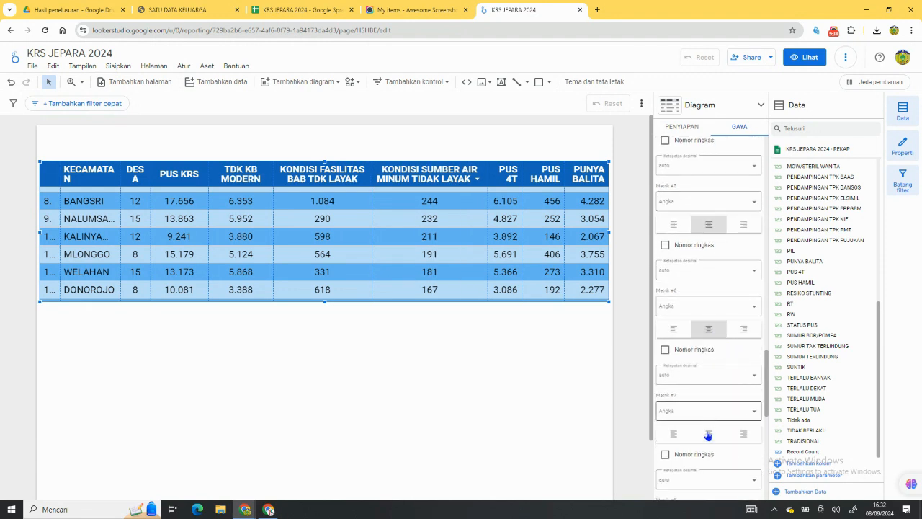
click(708, 433)
scroll(727, 407, down, 5)
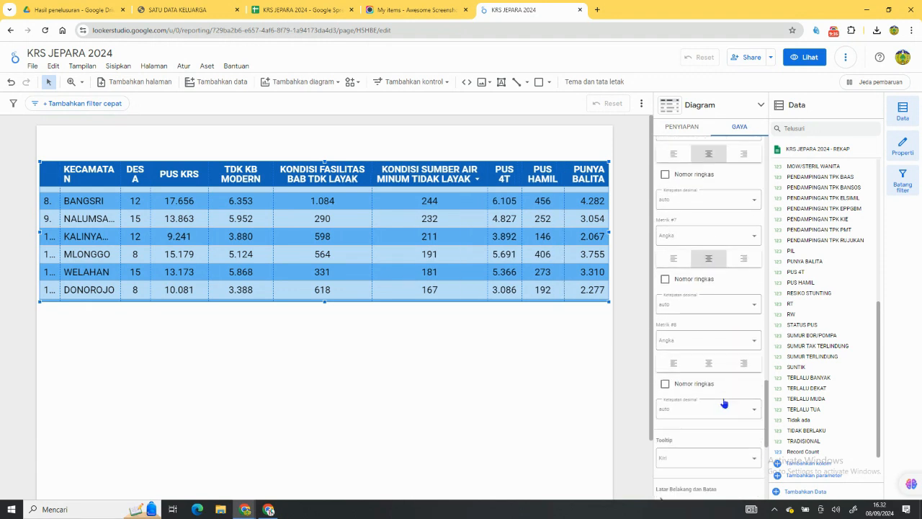
click(710, 348)
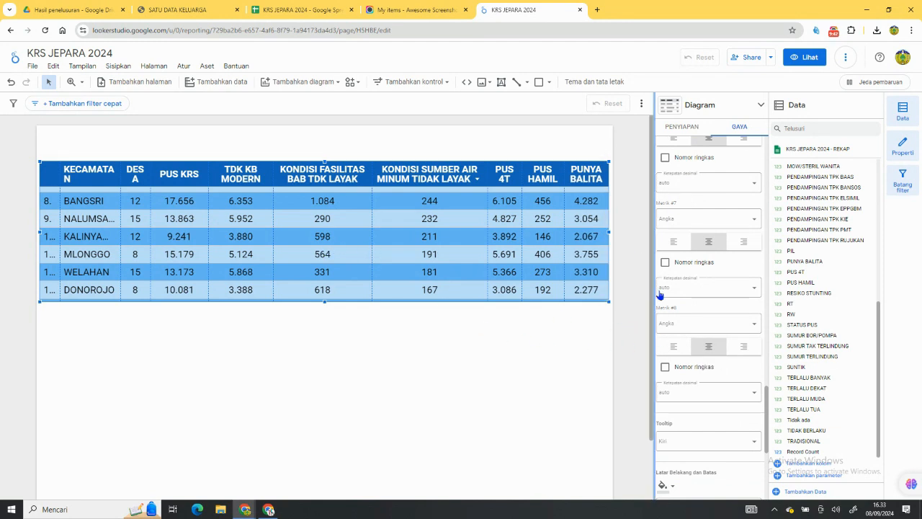
Rename the KONDISI FASILITAS BAB TDK LAYAK metric to FAS. BAB TDK LAYAK.
click(692, 128)
scroll(692, 260, up, 4)
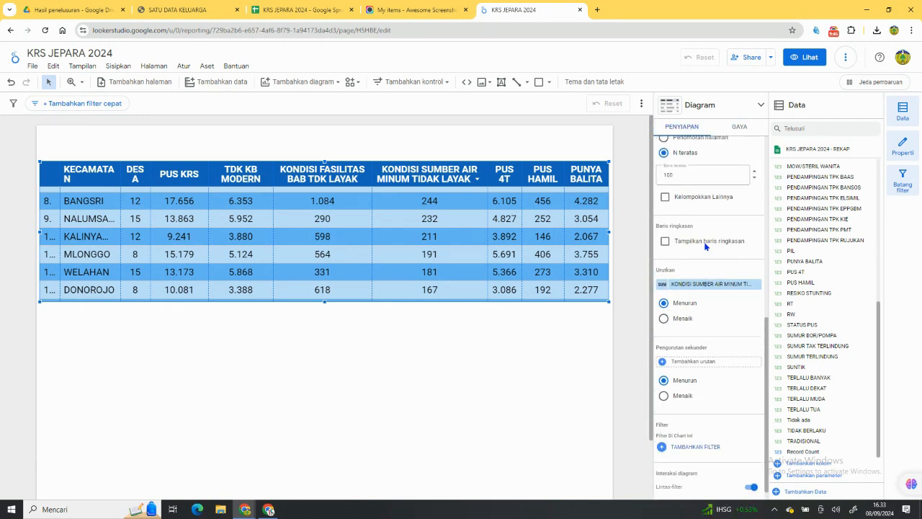
click(662, 254)
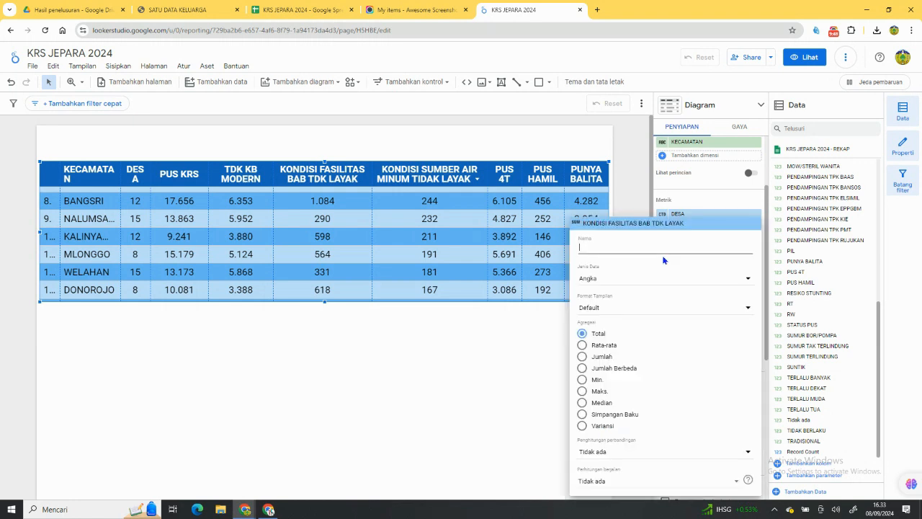
click(600, 249)
text(FAS)
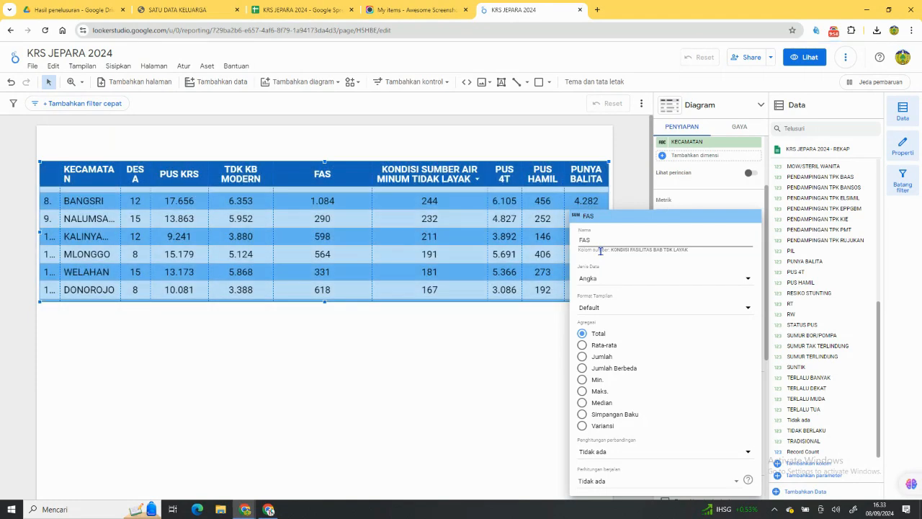
text(. BA)
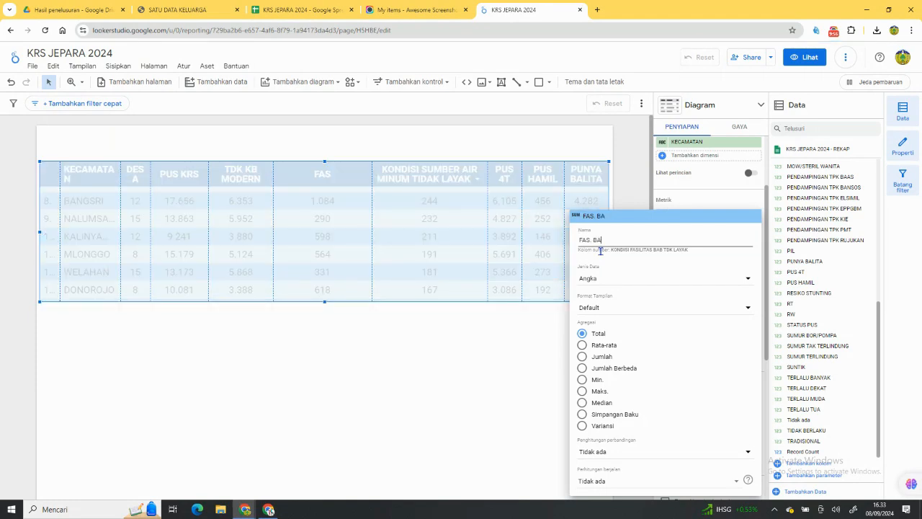
text(B TDK LAYAK)
click(636, 198)
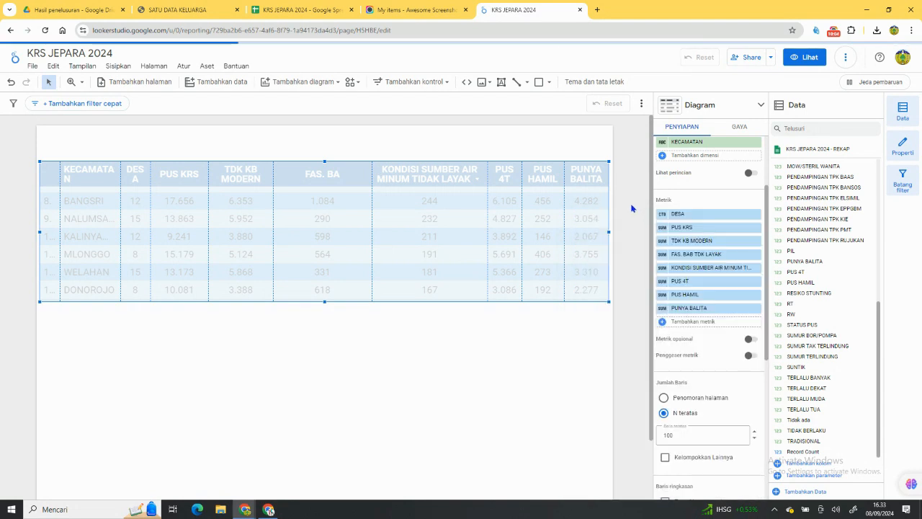
Rename the KONDISI SUMBER AIR MINUM TIDAK LAYAK metric to SMBR AIR MINUM TDK LAYAK.
click(661, 269)
click(601, 249)
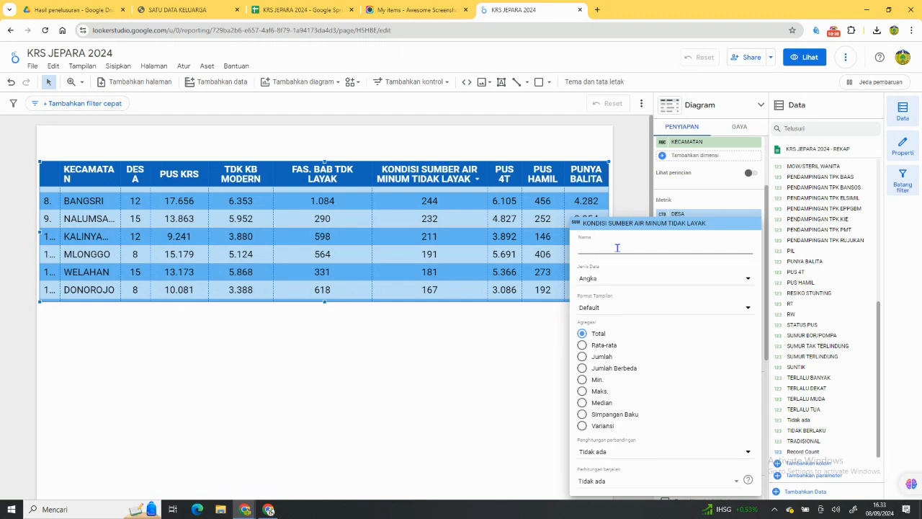
text(SMBR AIR)
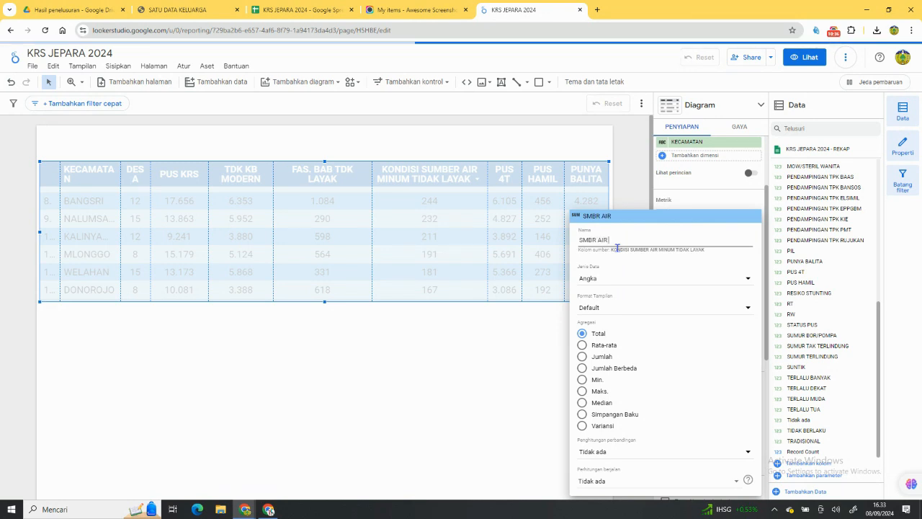
text( MINUM)
text(TDK LAYAK)
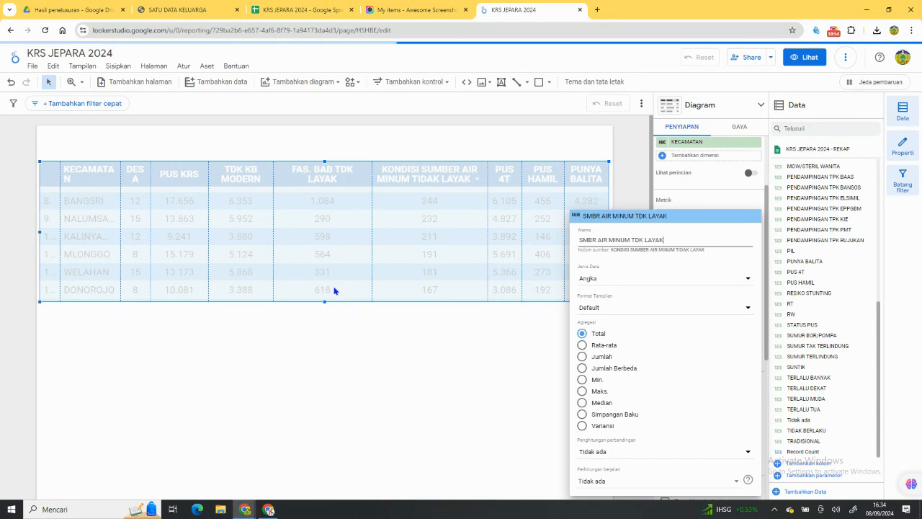
click(346, 268)
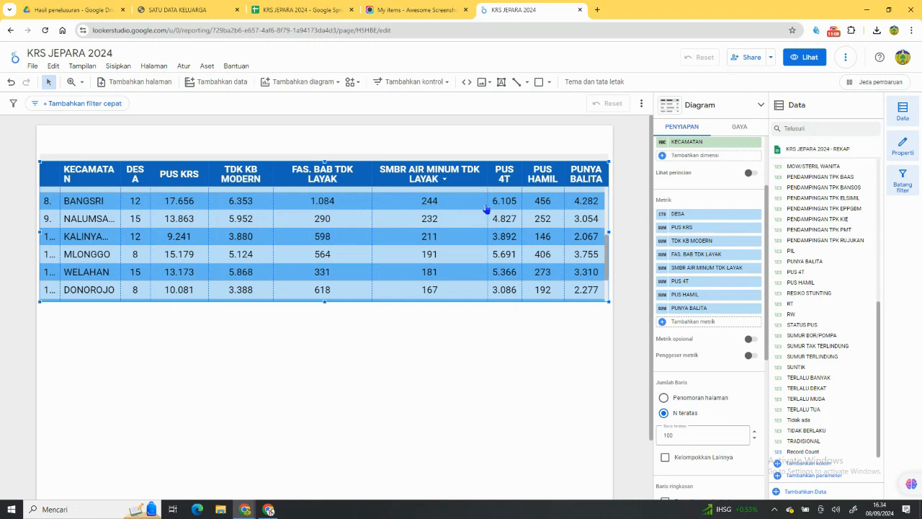
Adjust the table's column widths from PUS 4T back to KECAMATAN so district names and headers fit without being cut off.
drag(488, 204, 480, 204)
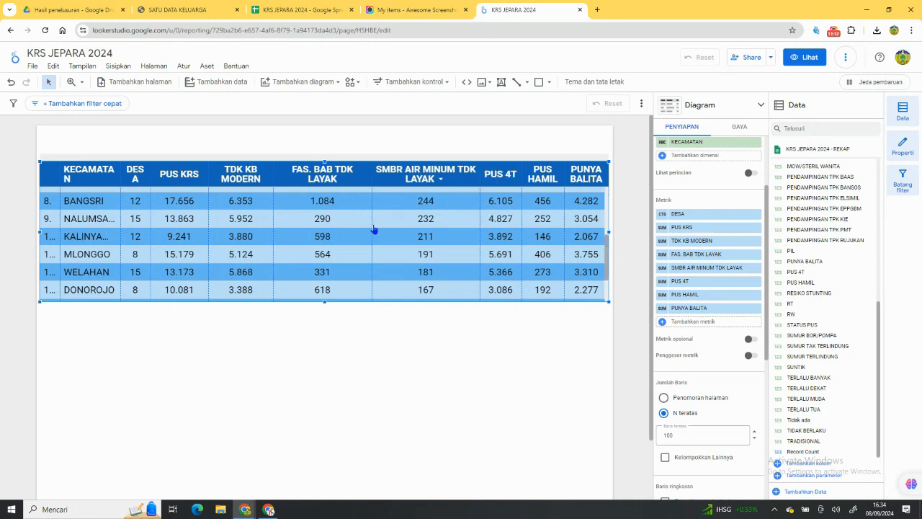
drag(372, 223, 416, 238)
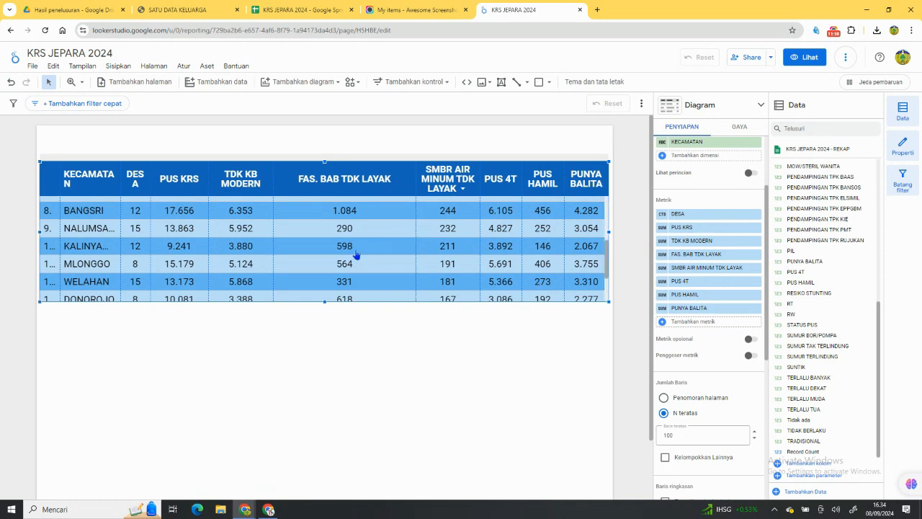
drag(274, 242, 354, 250)
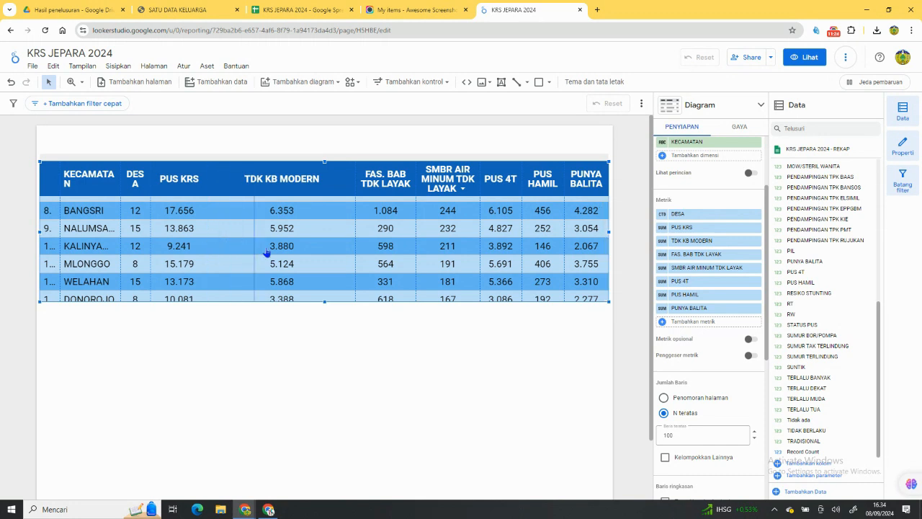
drag(281, 252, 281, 252)
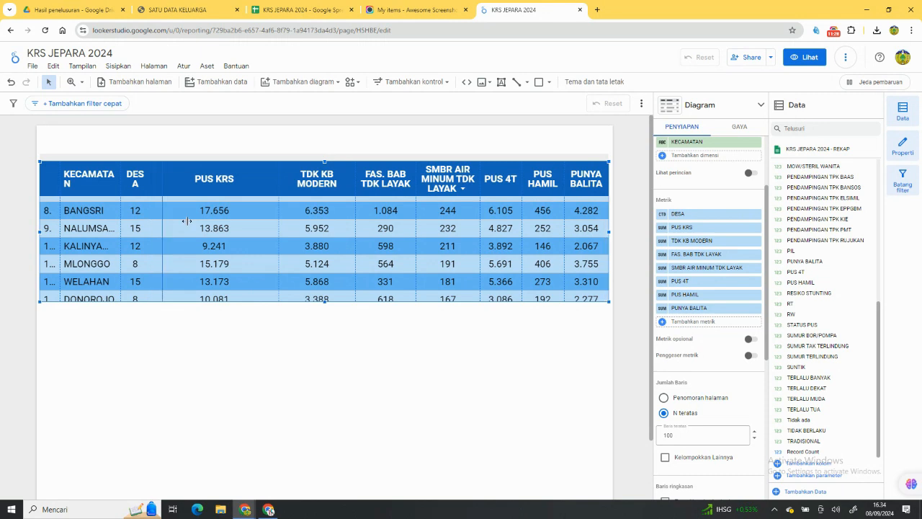
drag(225, 231, 224, 231)
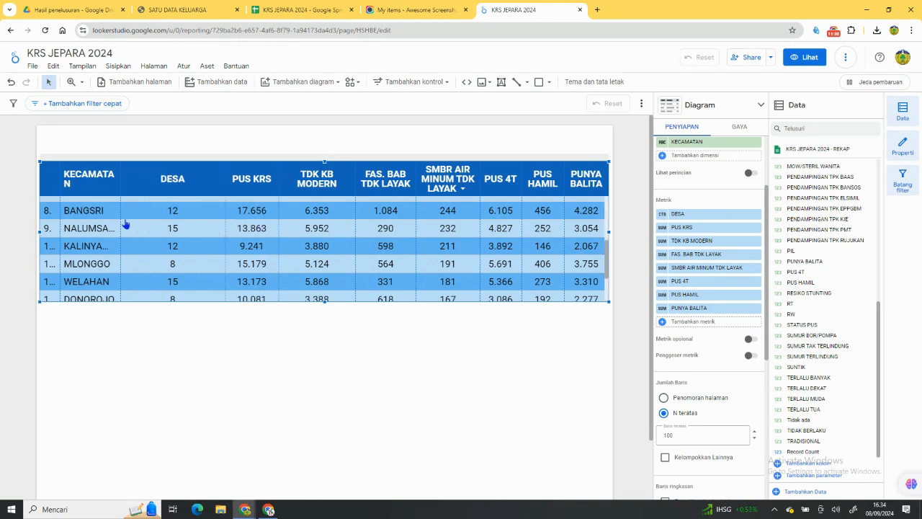
drag(121, 219, 169, 221)
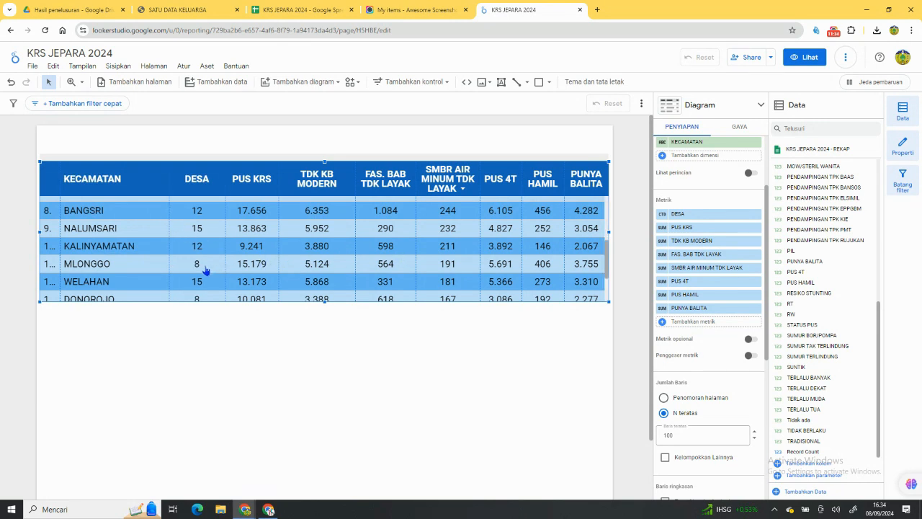
Widen the table's row-number column so two-digit numbers fit, and make the table slightly taller.
scroll(204, 266, down, 2)
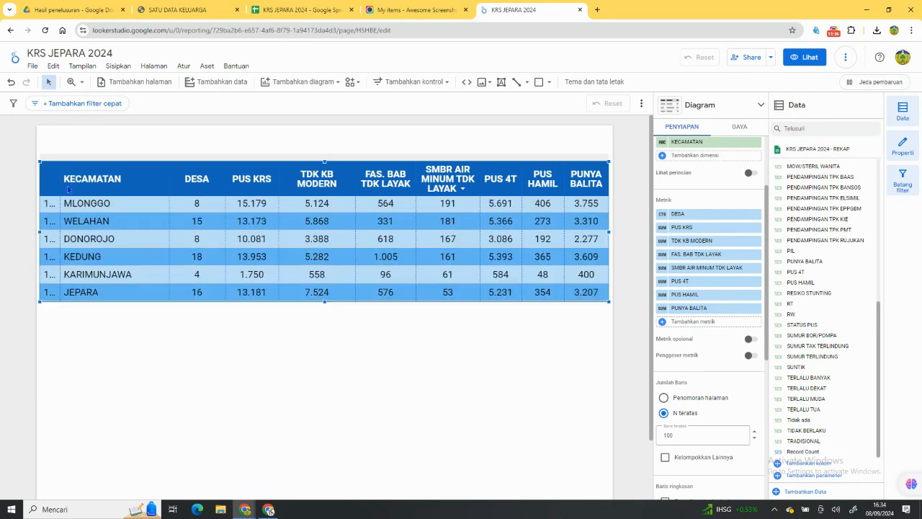
drag(60, 183, 75, 183)
scroll(133, 234, up, 3)
scroll(180, 236, down, 1)
scroll(227, 259, up, 4)
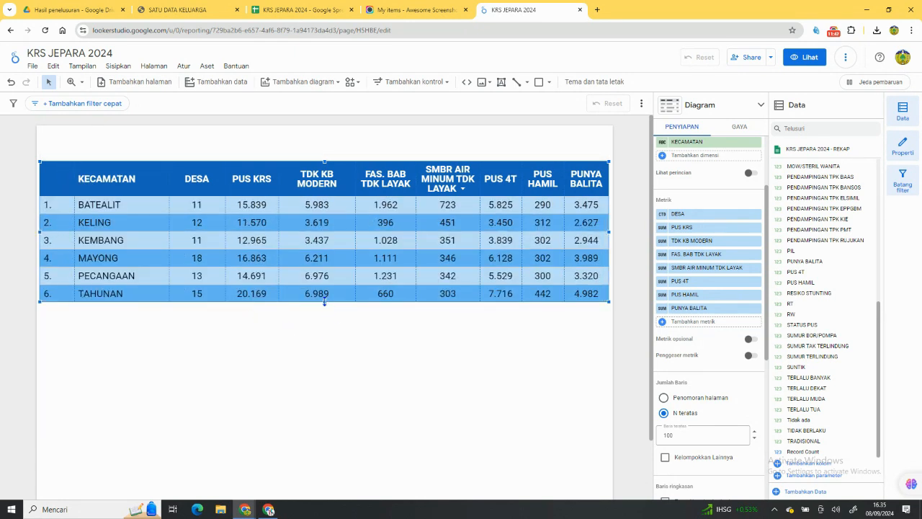
drag(324, 302, 326, 312)
scroll(353, 284, down, 3)
scroll(353, 281, up, 3)
scroll(353, 279, down, 2)
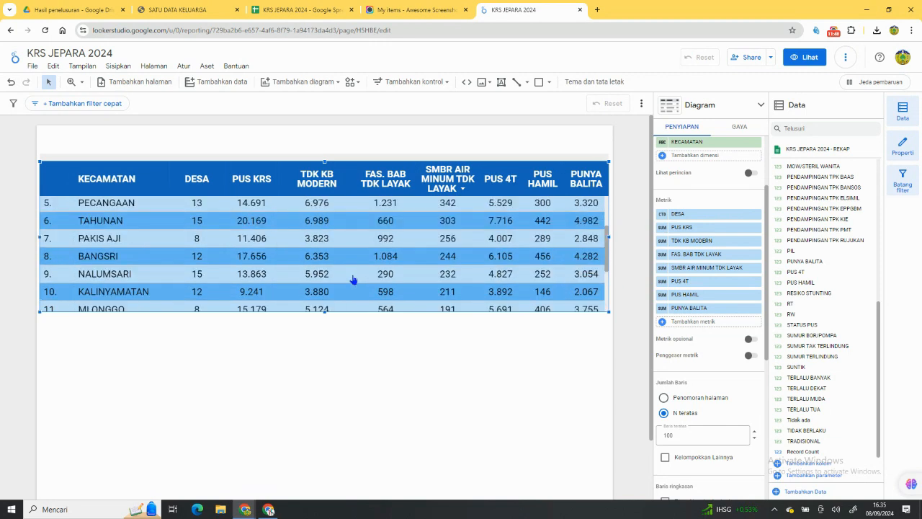
scroll(353, 279, up, 3)
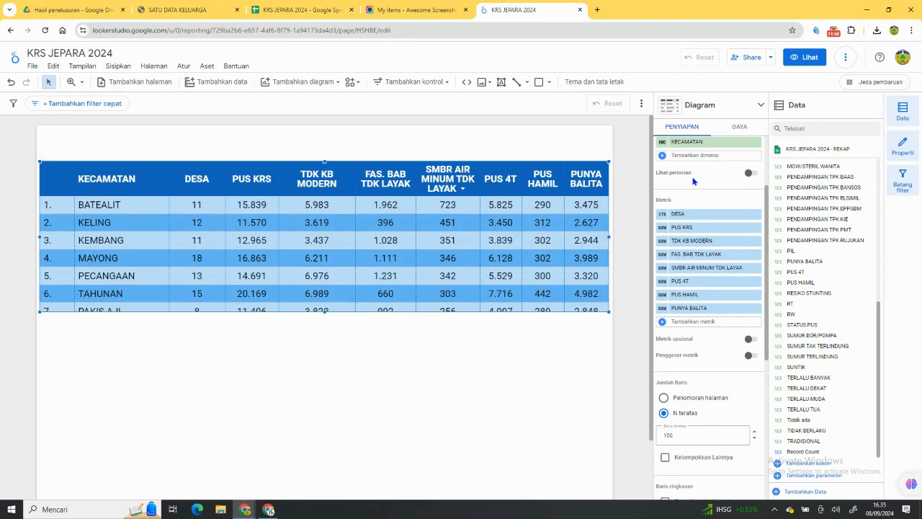
Copy the KECAMATAN table, paste it on the page and place the duplicate directly below the original.
right_click(551, 175)
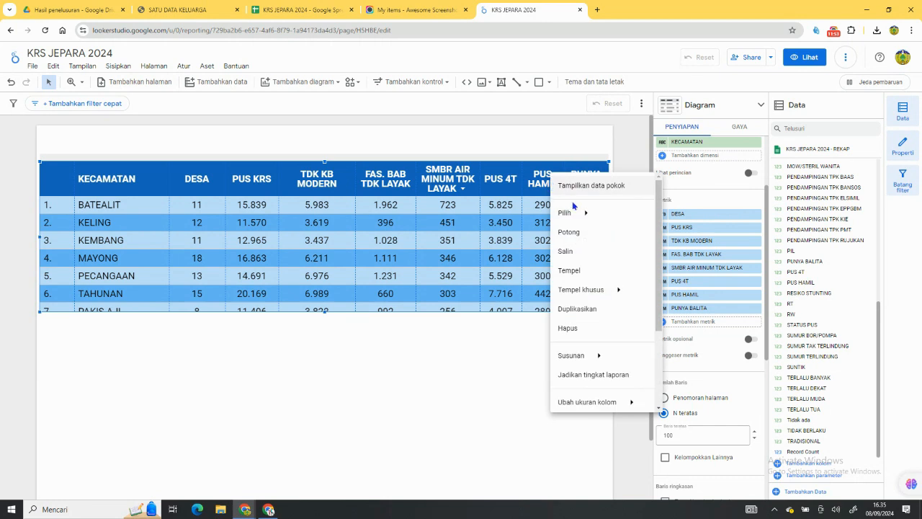
click(573, 258)
right_click(410, 338)
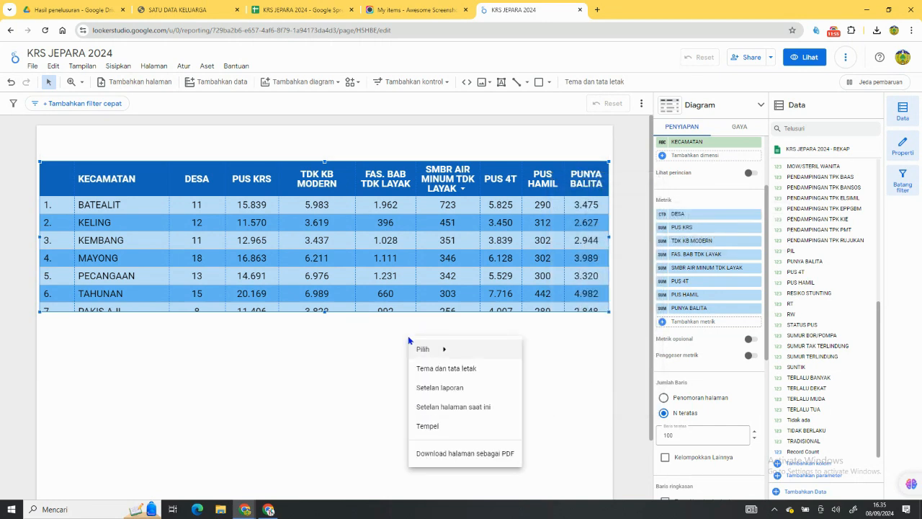
click(436, 427)
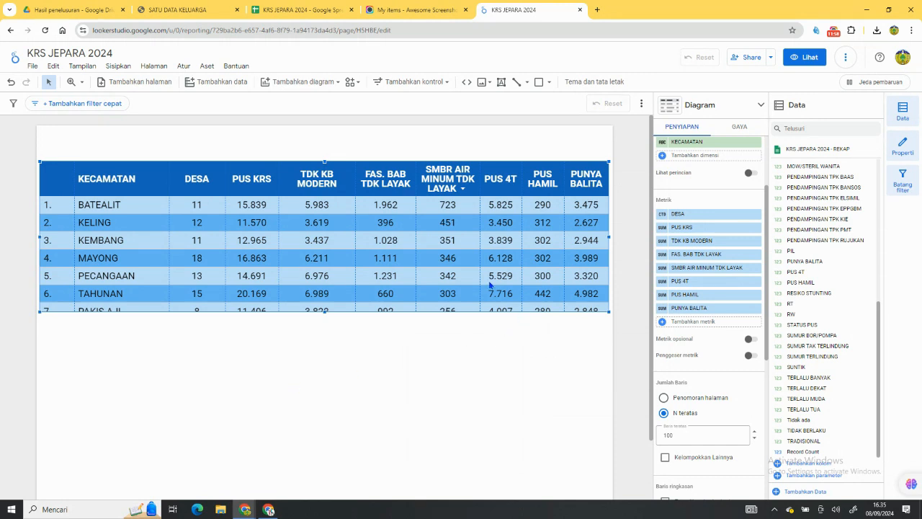
drag(375, 183, 365, 332)
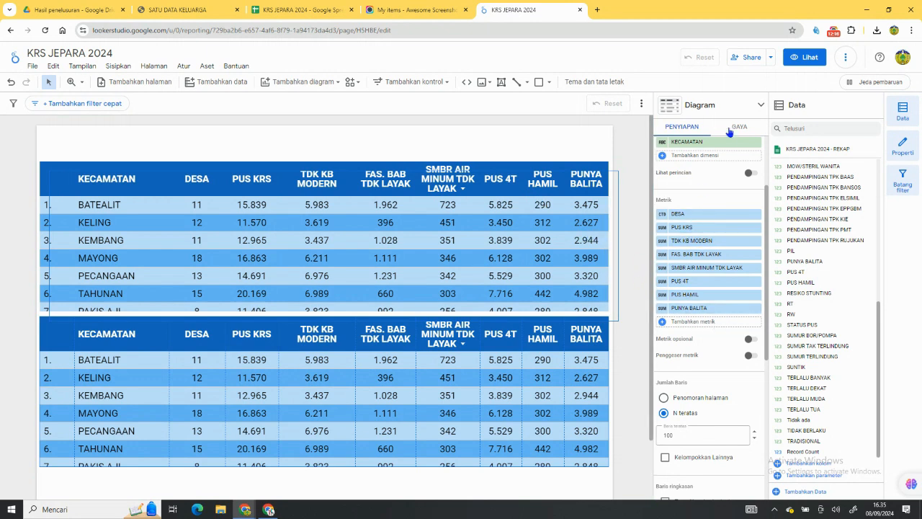
Give the upper table an outer border of weight 3, trying orange before settling on dark indigo.
click(479, 202)
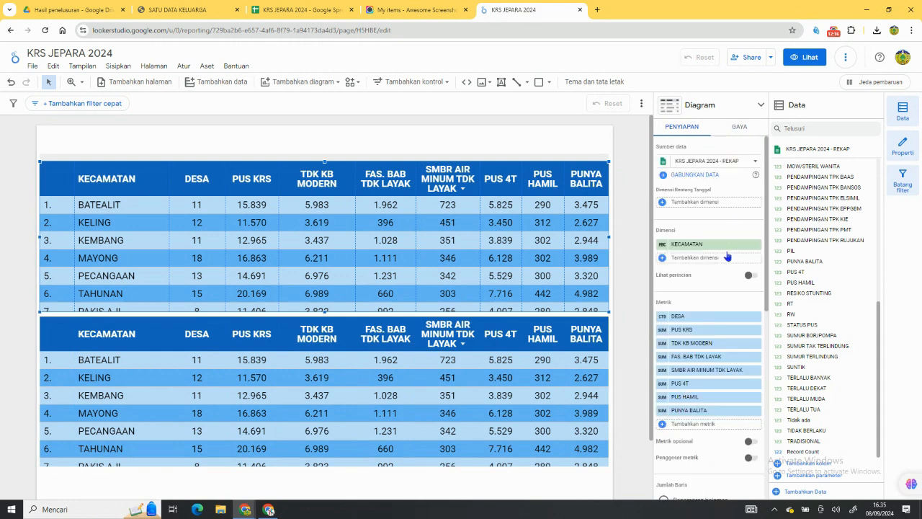
scroll(732, 290, down, 5)
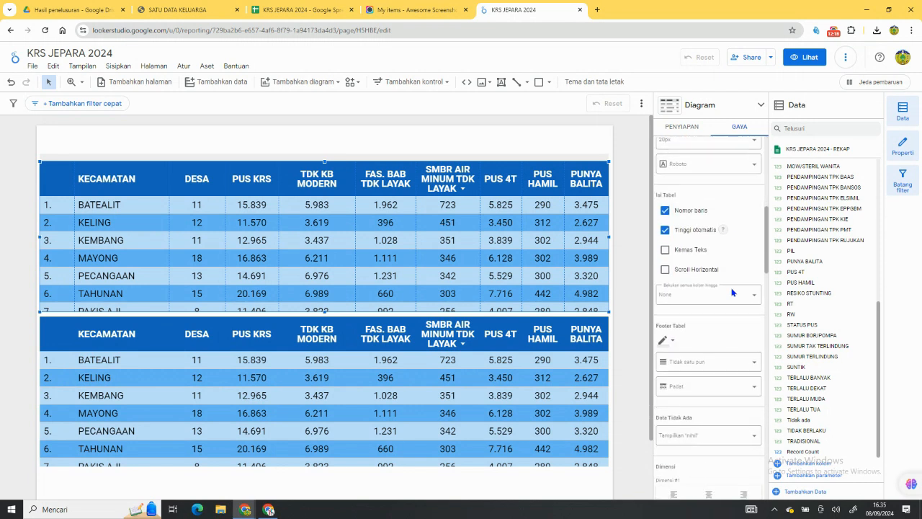
scroll(732, 292, down, 10)
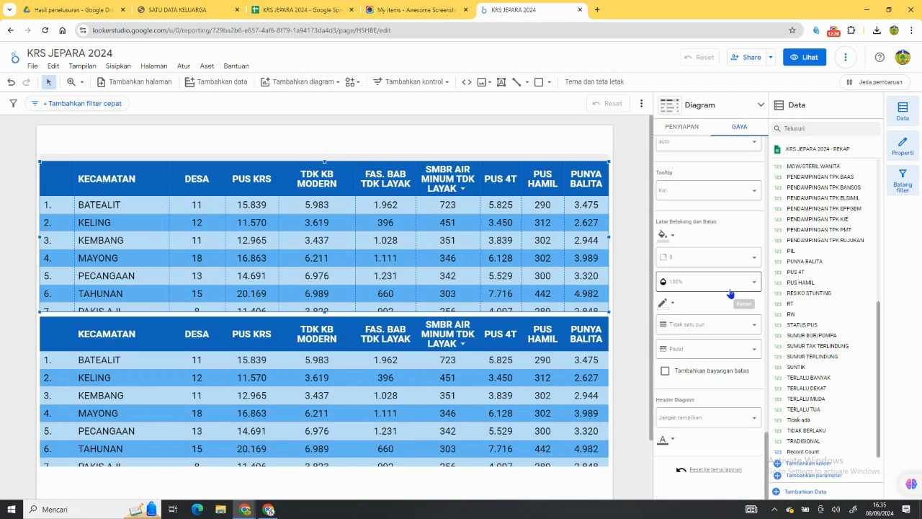
click(692, 327)
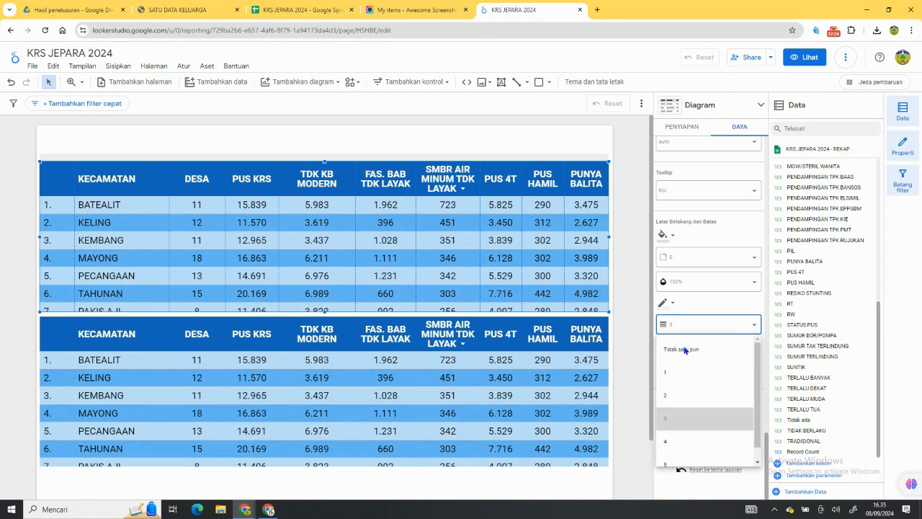
click(679, 350)
click(673, 305)
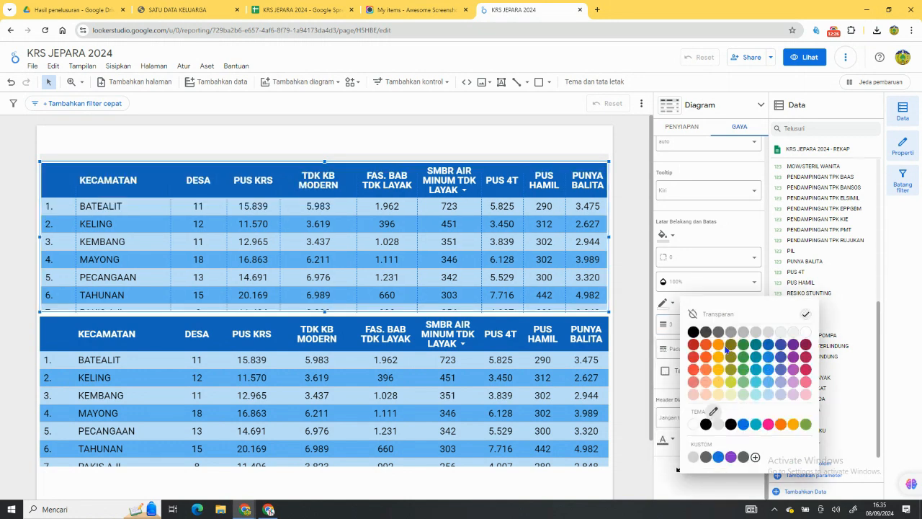
click(718, 347)
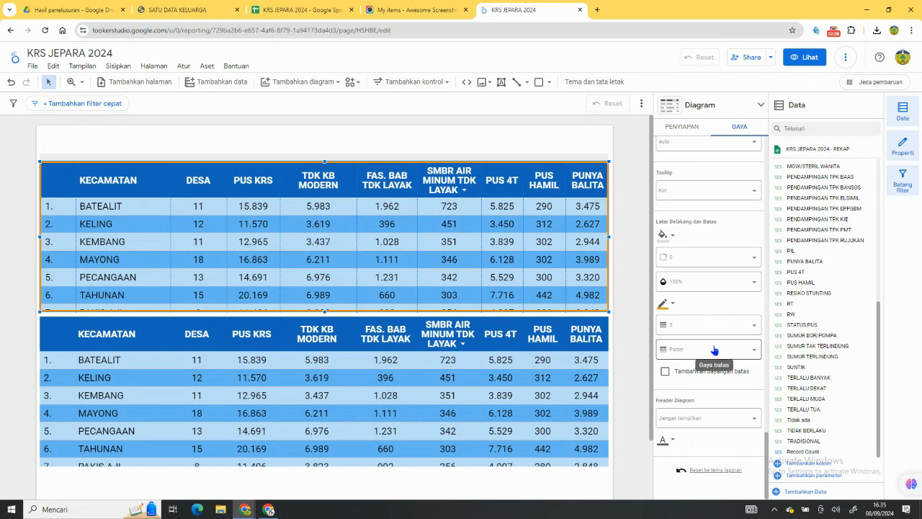
click(673, 306)
click(780, 343)
Give the lower table a dark indigo outer border of weight 3, matching the upper table.
click(573, 368)
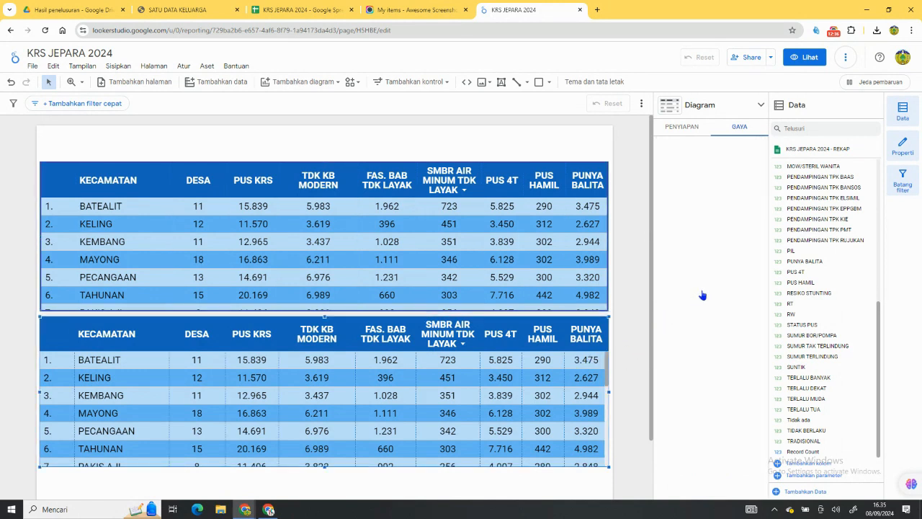
scroll(695, 356, down, 10)
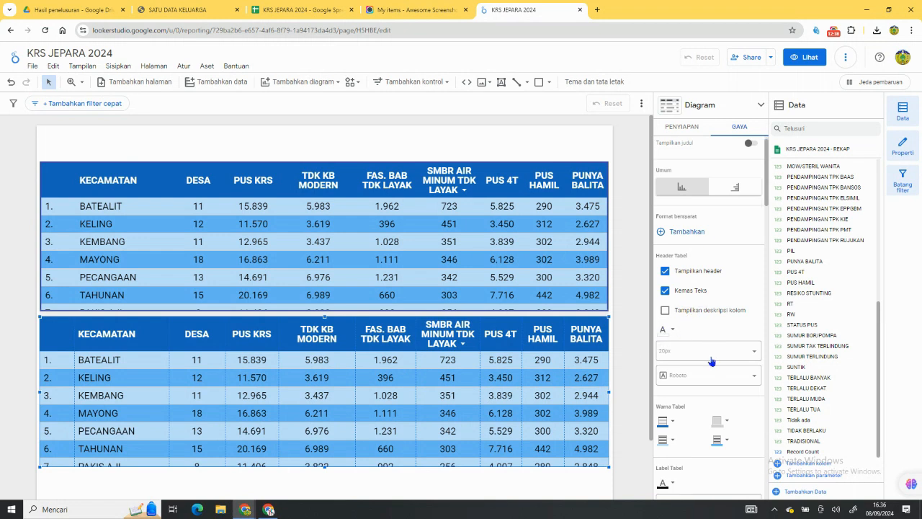
scroll(712, 361, down, 10)
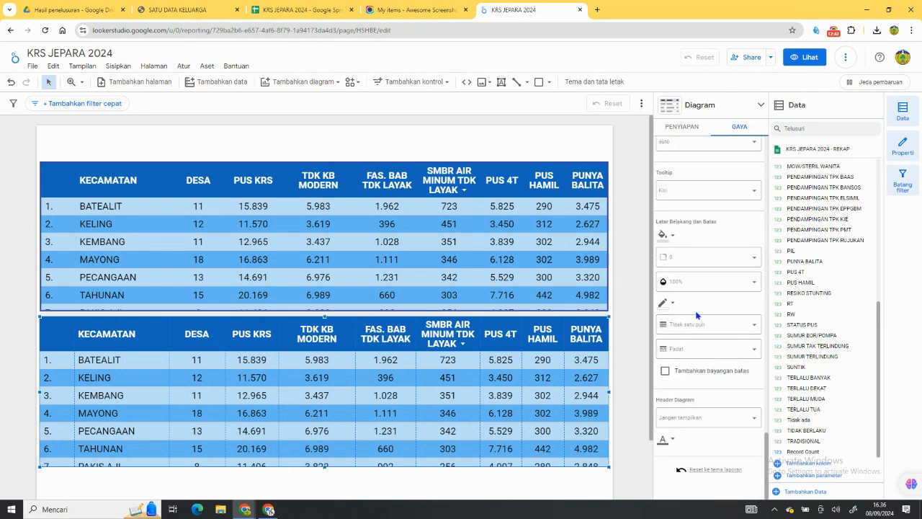
click(666, 303)
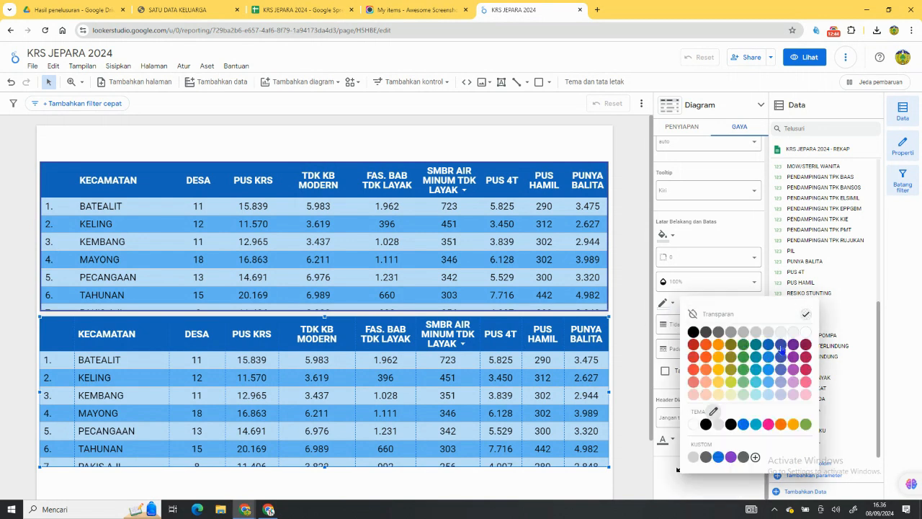
click(780, 346)
click(718, 327)
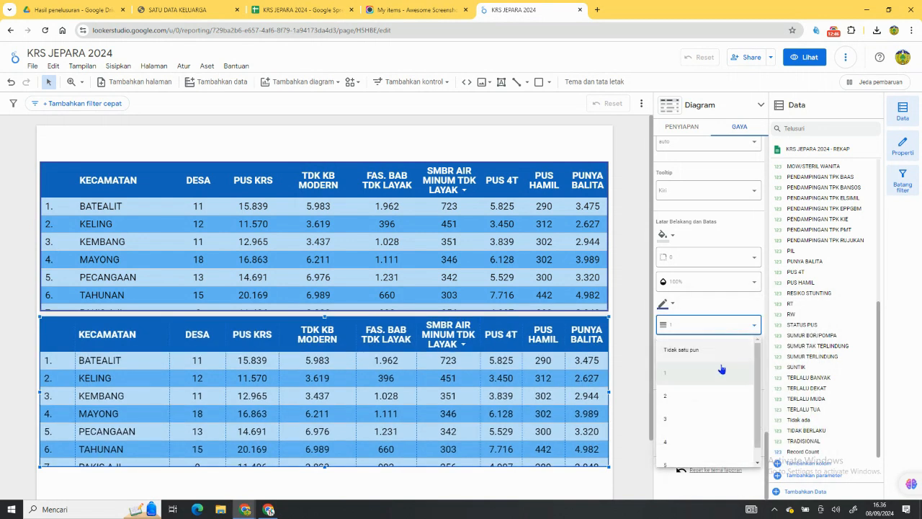
click(711, 419)
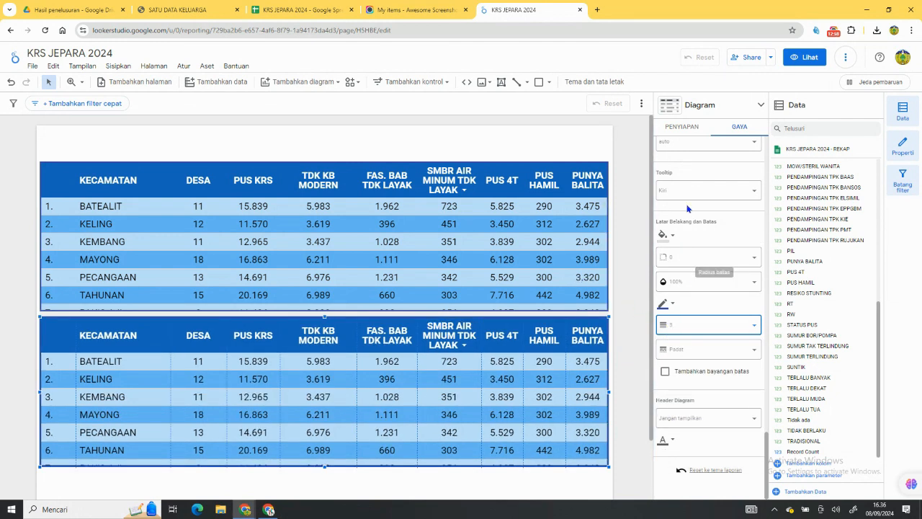
In the lower table, replace the KECAMATAN dimension with DESA and add RW as the first metric in its place.
click(681, 130)
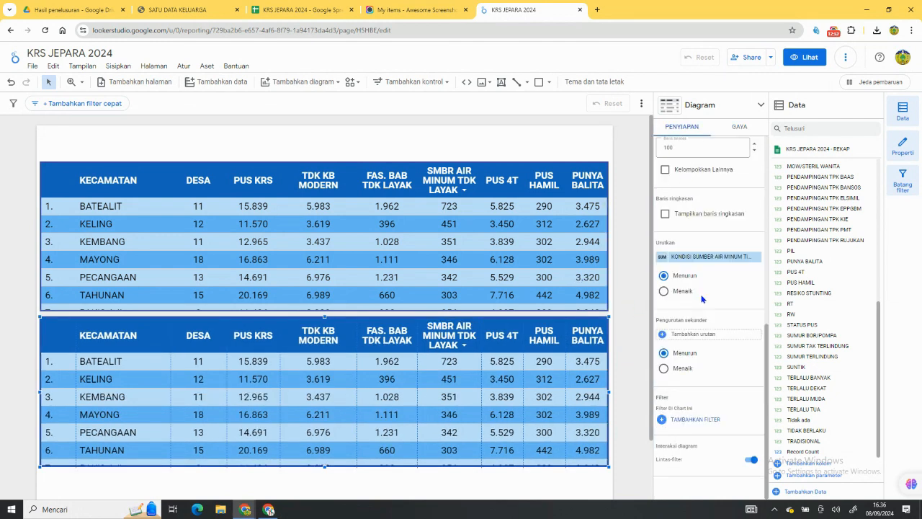
scroll(702, 298, up, 3)
scroll(700, 303, up, 2)
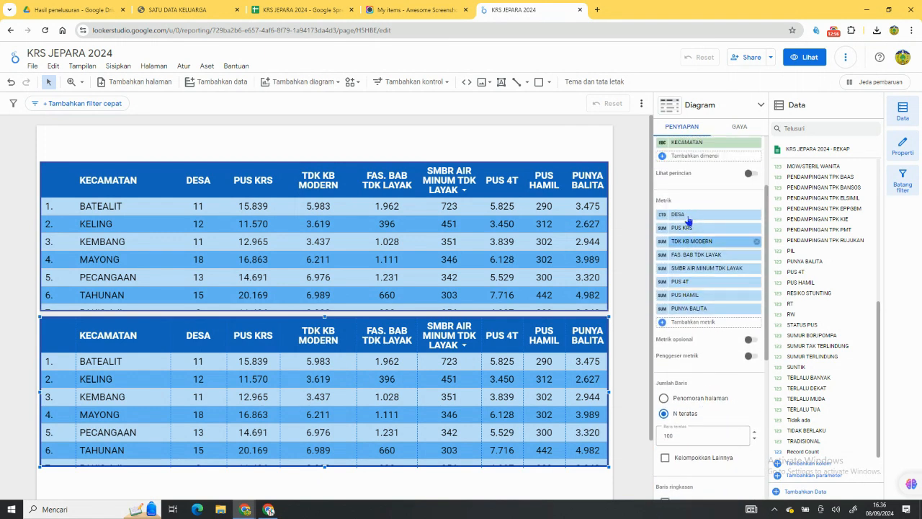
scroll(688, 224, up, 1)
drag(706, 264, 707, 203)
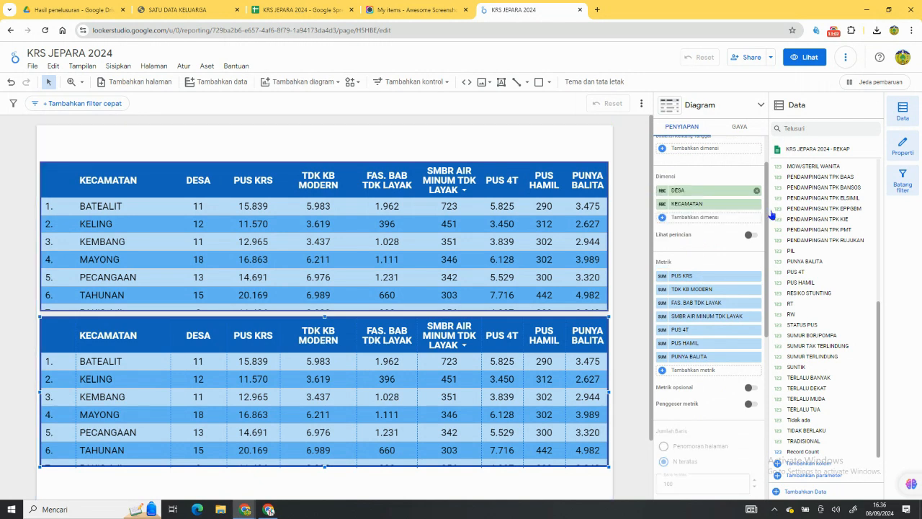
click(757, 204)
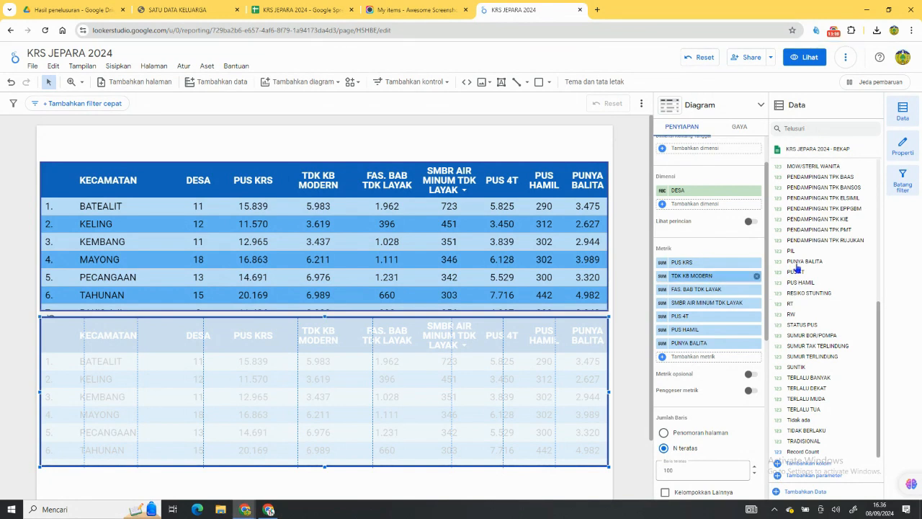
drag(819, 318, 699, 267)
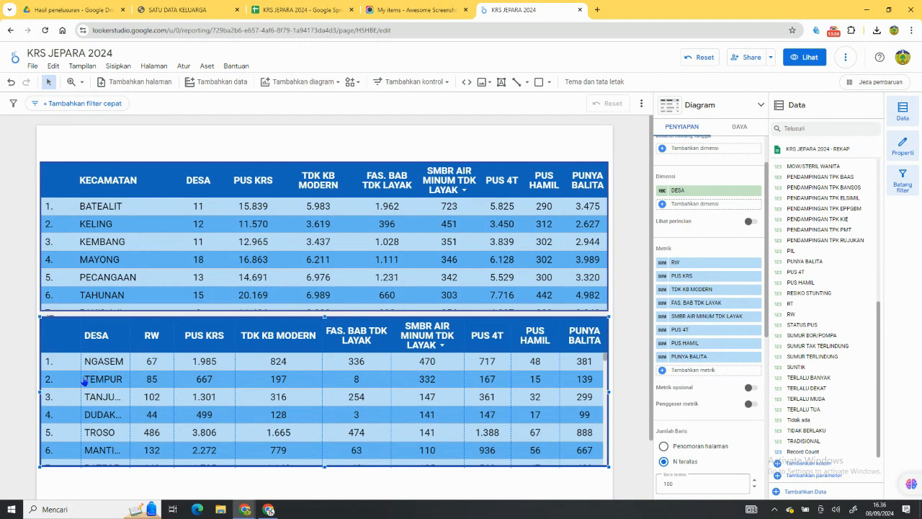
Narrow the lower table's row-number column and its metric columns from PUNYA BALITA back to SMBR AIR MINUM TDK LAYAK.
drag(81, 375, 73, 375)
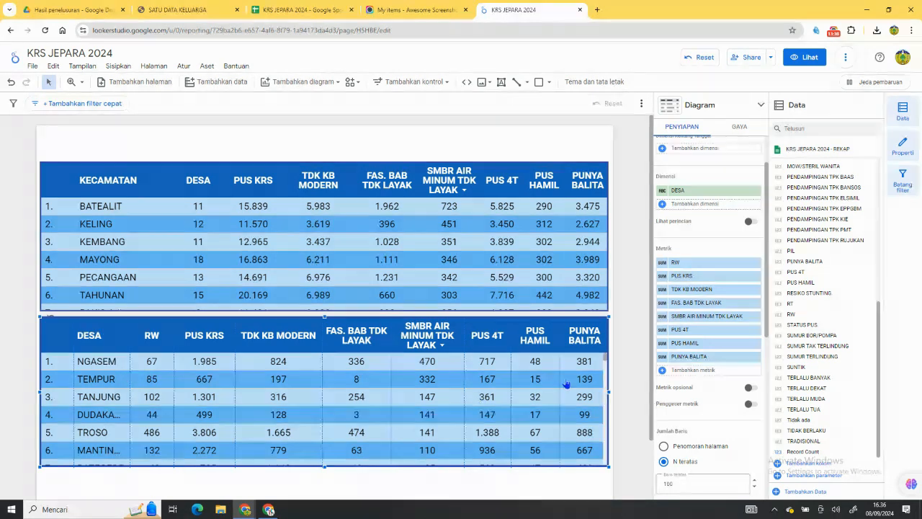
drag(562, 374, 565, 374)
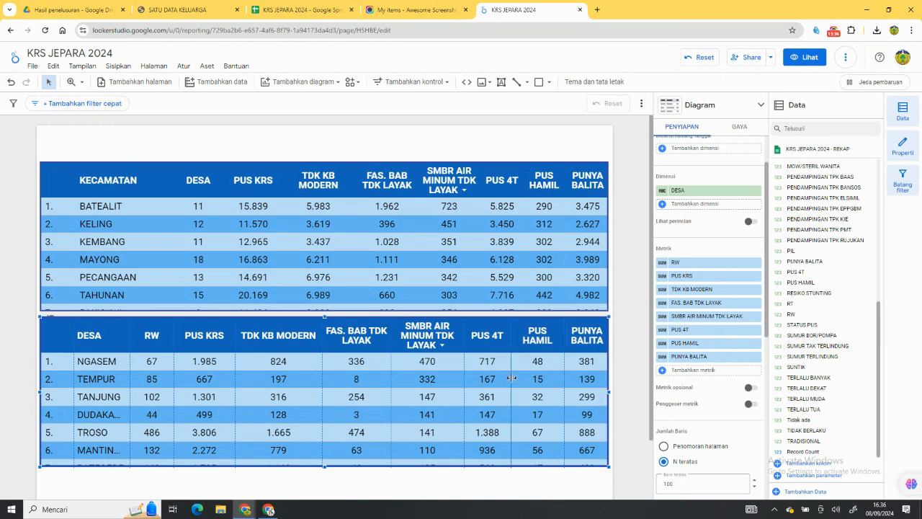
drag(512, 378, 524, 382)
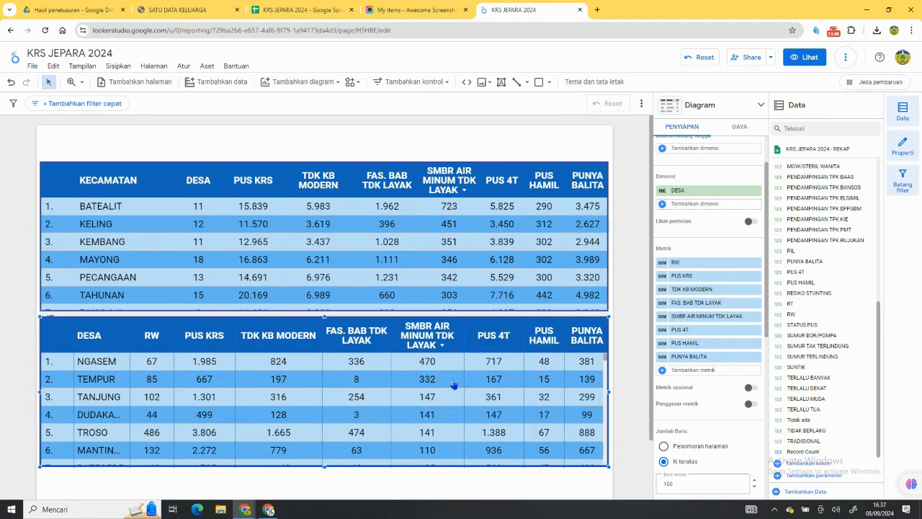
drag(464, 383, 476, 382)
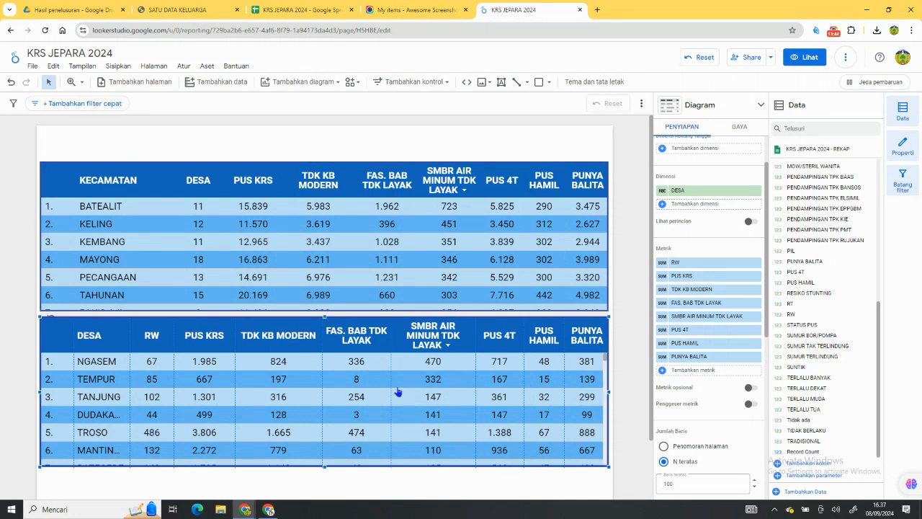
drag(393, 388, 416, 390)
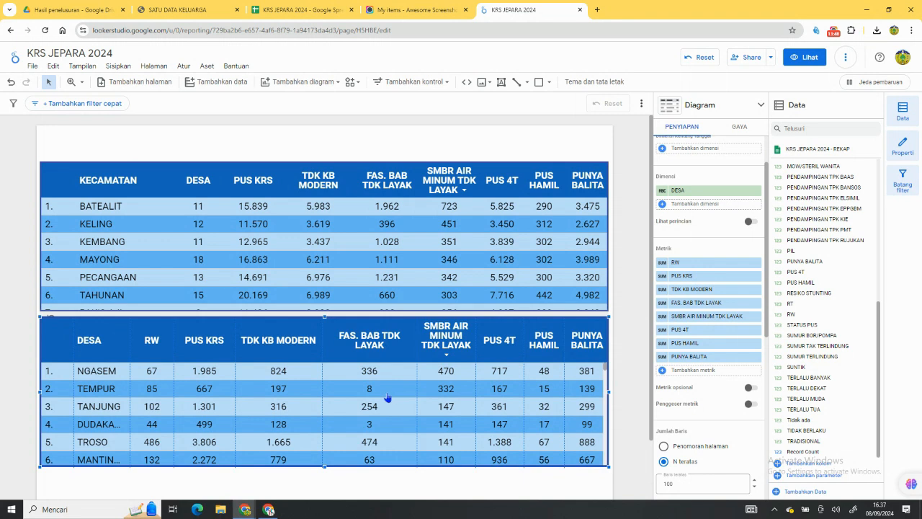
drag(419, 391, 414, 388)
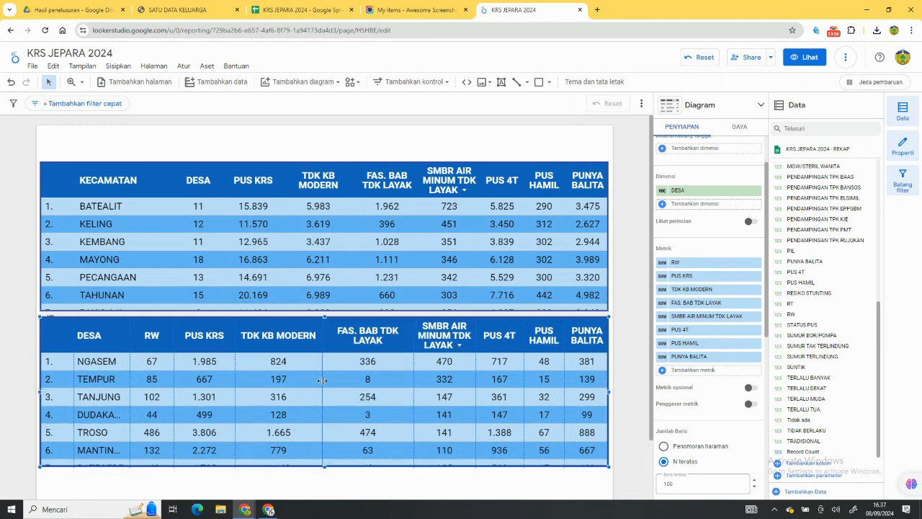
Narrow the FAS. BAB TDK LAYAK, TDK KB MODERN, PUS KRS and RW columns and widen DESA so full village names fit.
drag(322, 379, 352, 382)
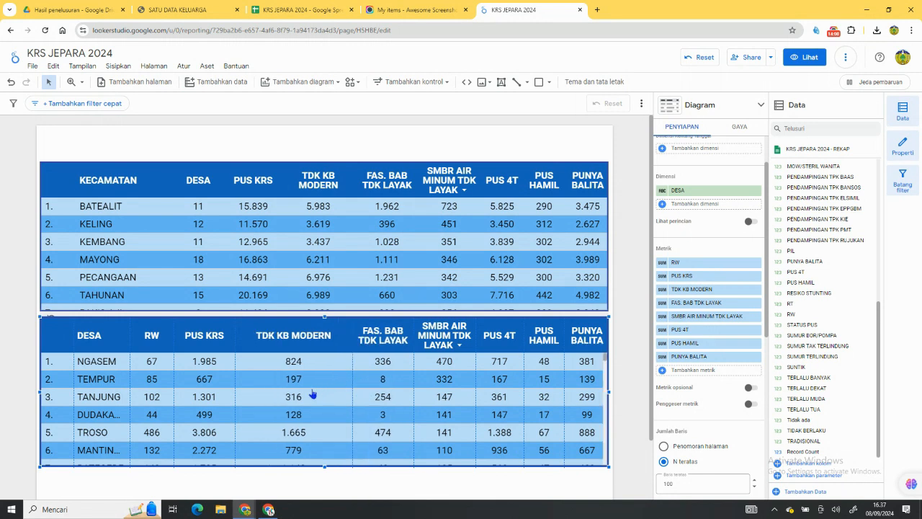
drag(235, 371, 273, 380)
drag(178, 375, 226, 380)
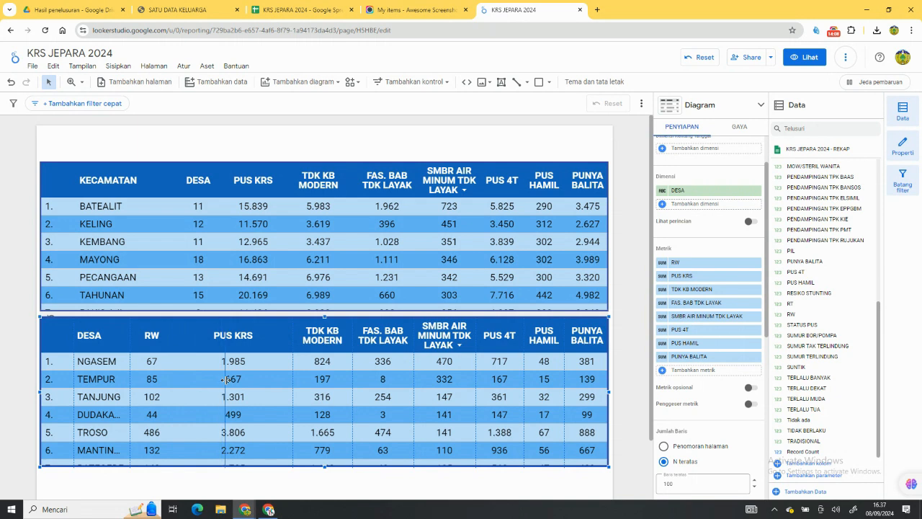
drag(160, 397, 225, 379)
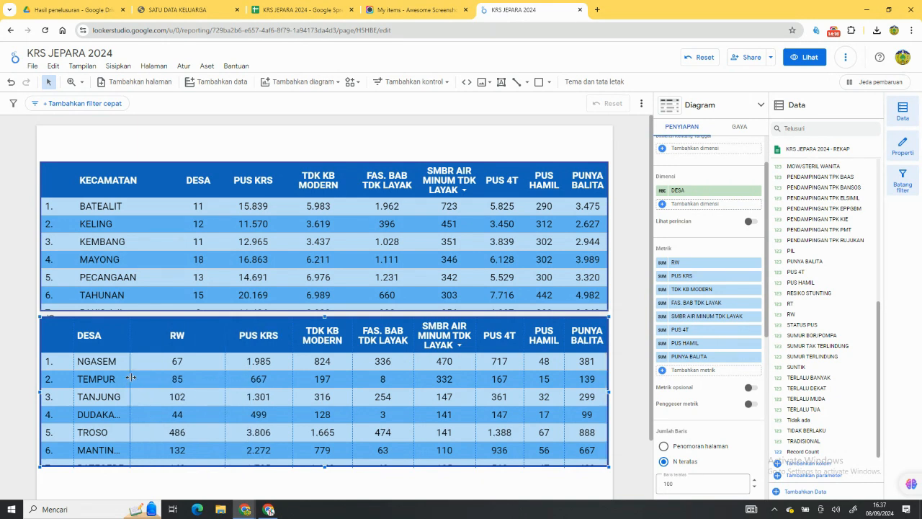
drag(130, 377, 178, 383)
Examine the lower table's village rows for cut-off names and review its row-limit and sorting settings.
scroll(187, 392, down, 5)
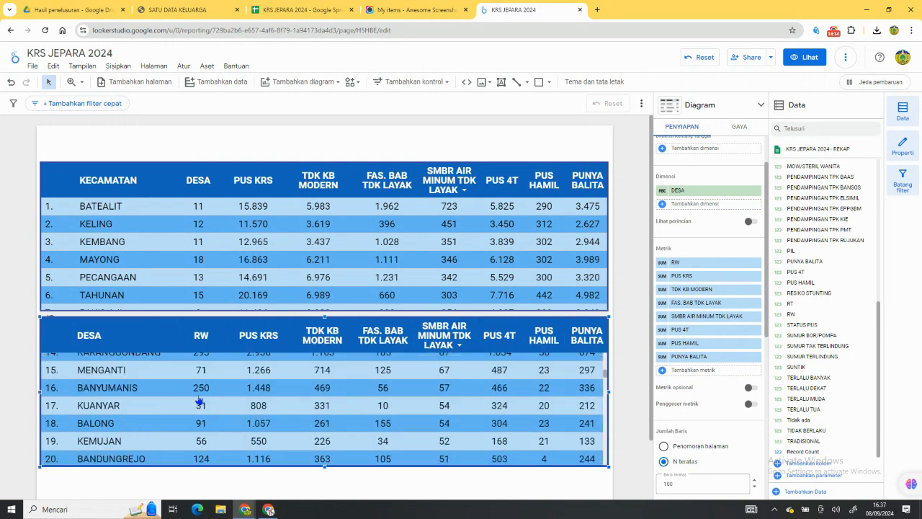
scroll(200, 400, down, 14)
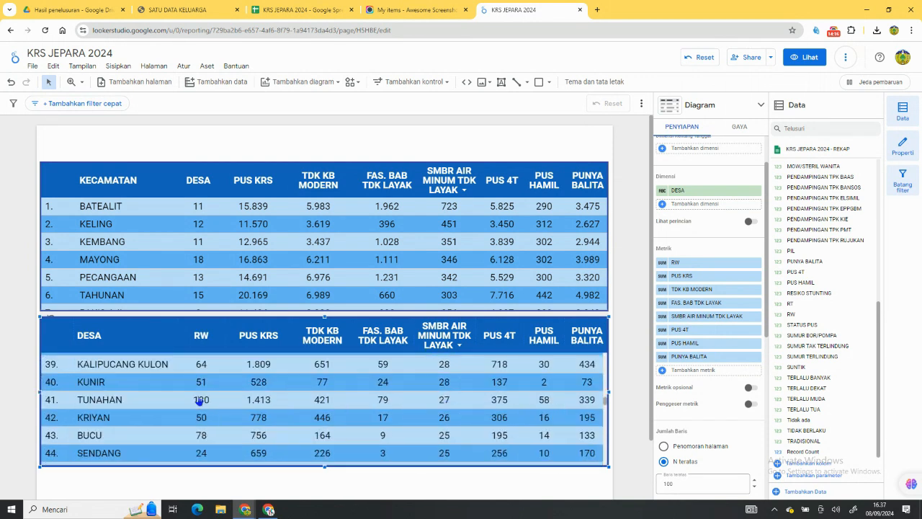
scroll(200, 401, down, 5)
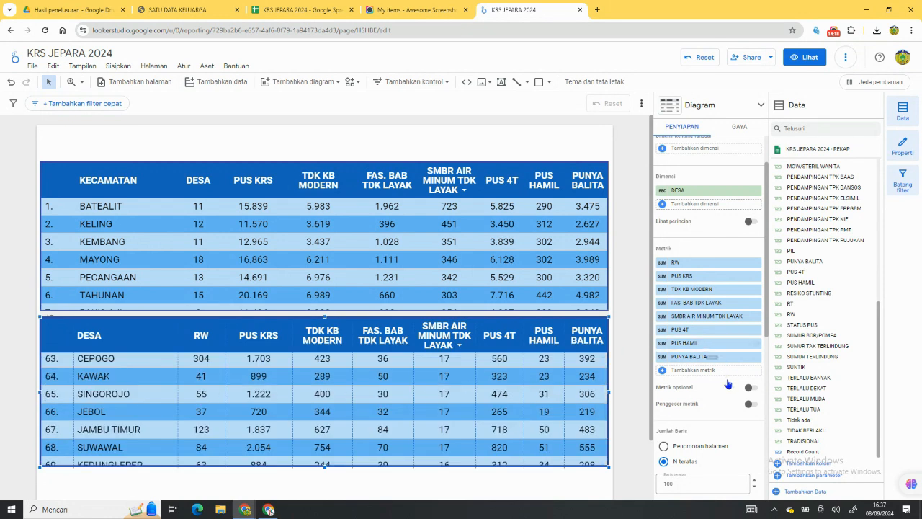
scroll(725, 392, down, 2)
scroll(721, 391, down, 3)
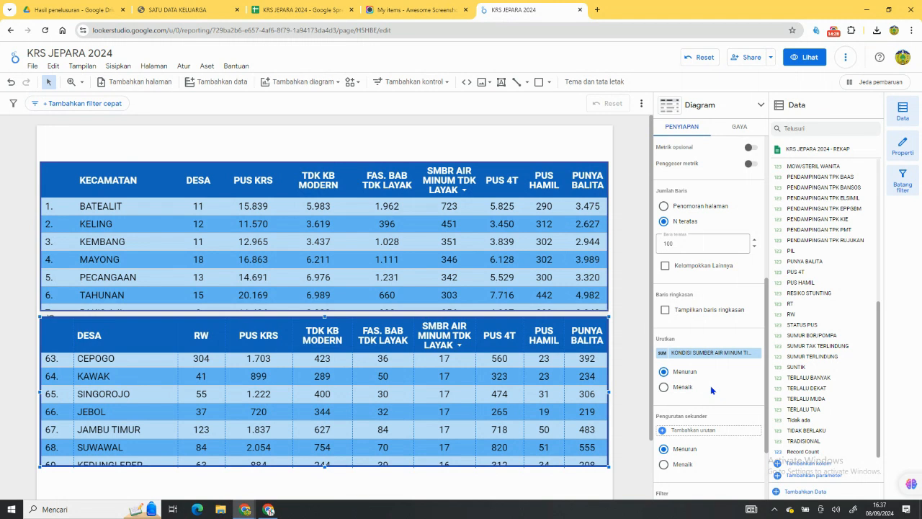
scroll(721, 404, down, 3)
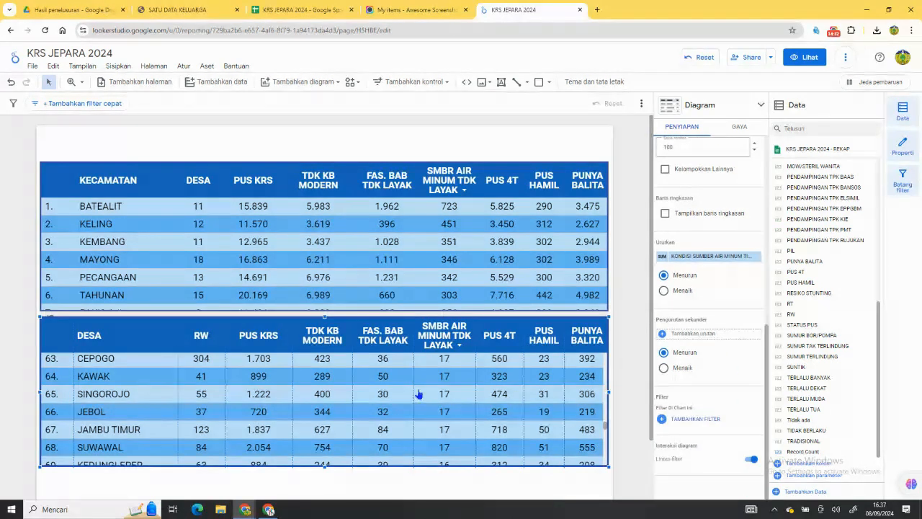
scroll(277, 403, down, 5)
scroll(277, 403, down, 3)
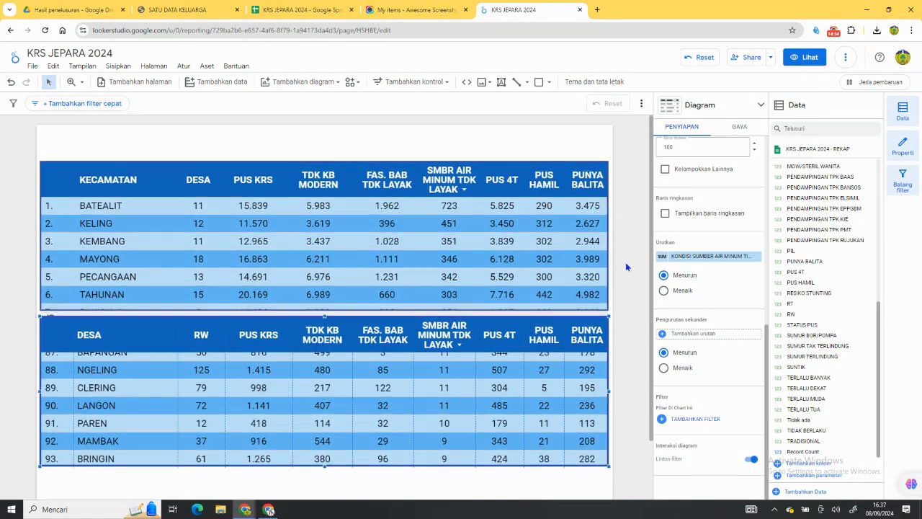
Extend the lower table's height down to the end of the report page and return to its first rows.
scroll(627, 264, down, 2)
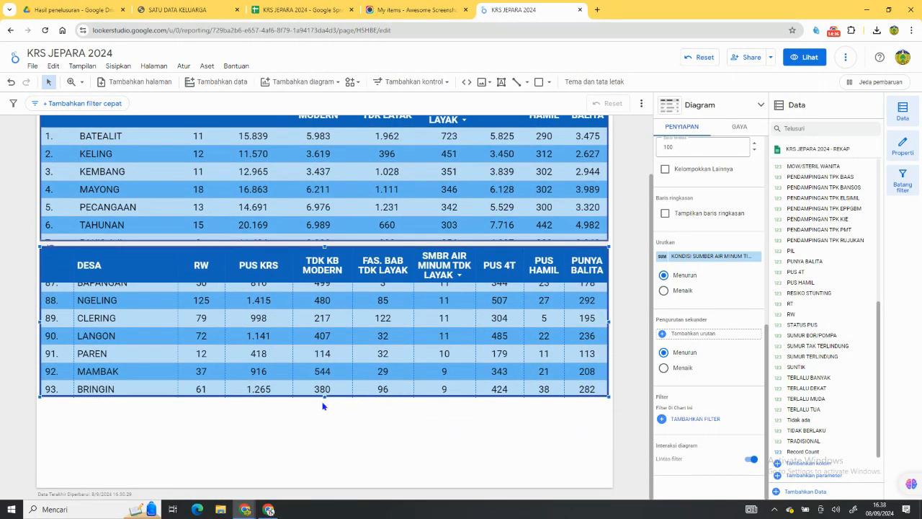
drag(325, 398, 328, 484)
scroll(374, 376, up, 5)
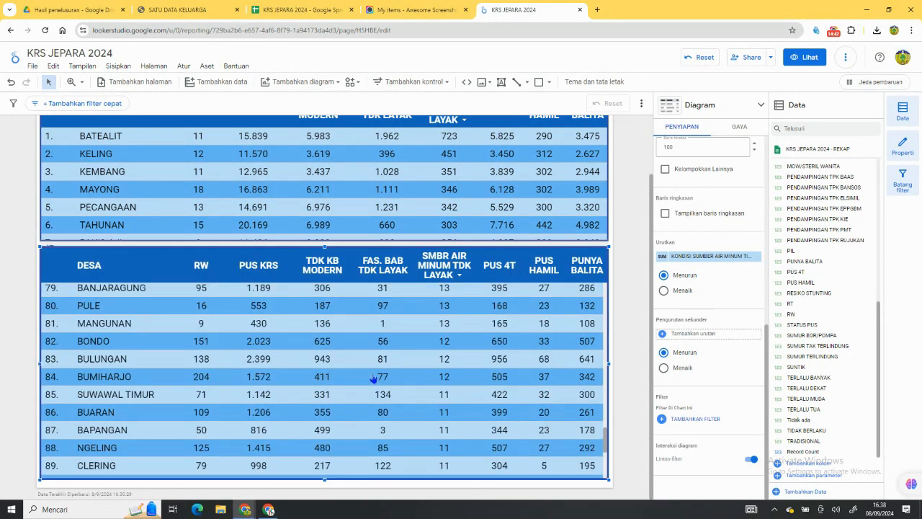
scroll(375, 374, up, 15)
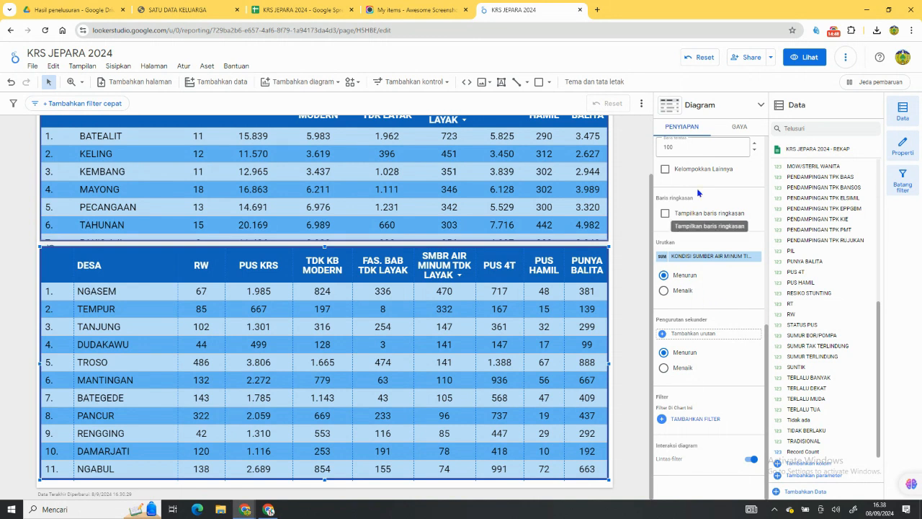
Change the DESA table's header background to dark indigo.
click(737, 127)
scroll(699, 323, down, 10)
scroll(701, 324, up, 8)
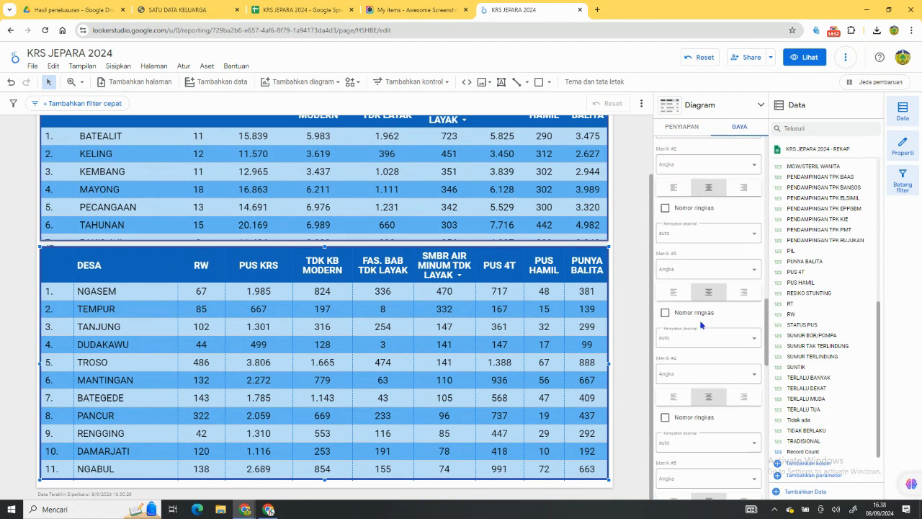
scroll(701, 317, up, 3)
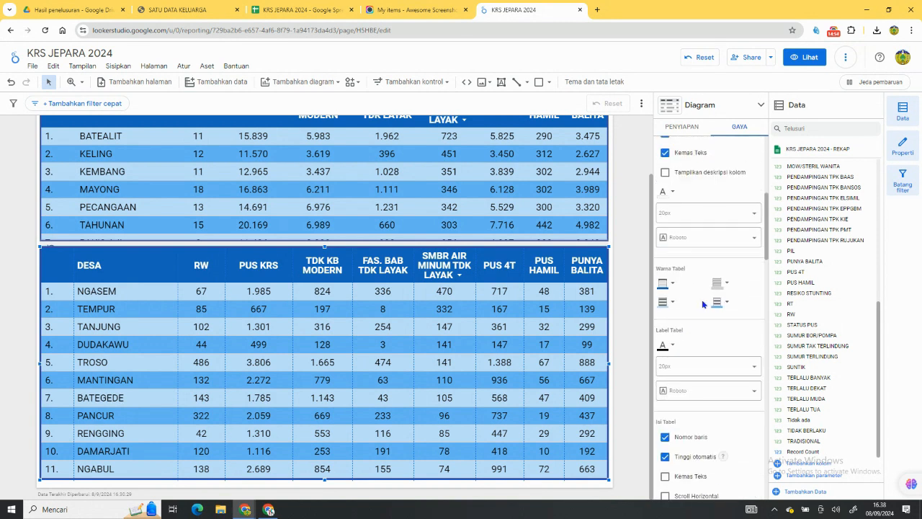
click(673, 301)
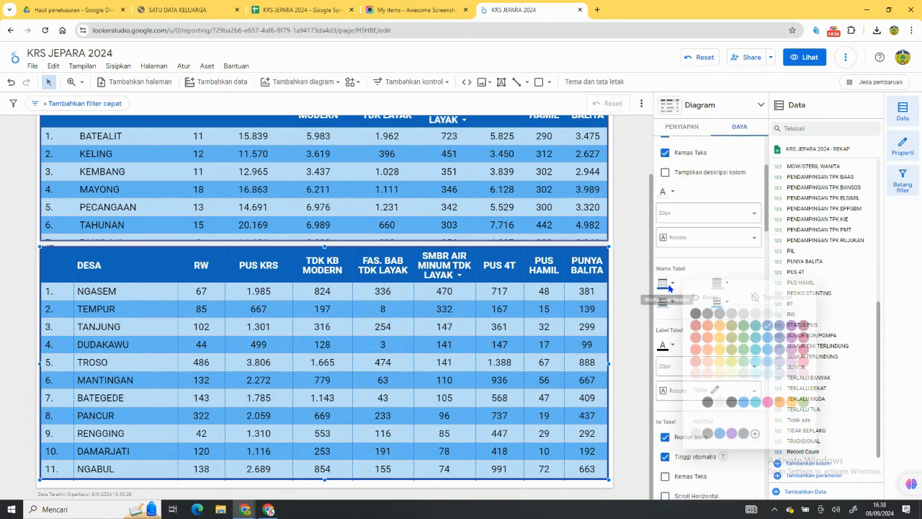
click(781, 325)
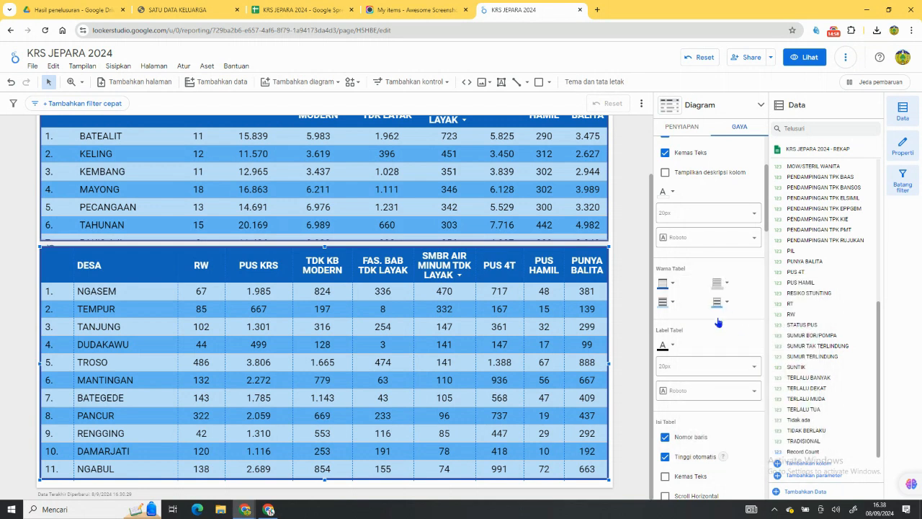
Recolour the DESA table's alternating rows in a medium and a lighter indigo.
click(671, 304)
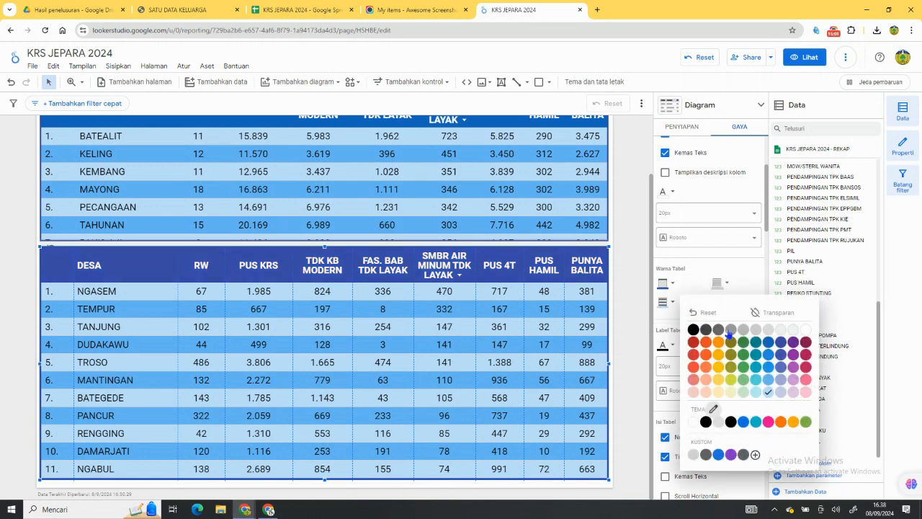
click(778, 384)
click(728, 304)
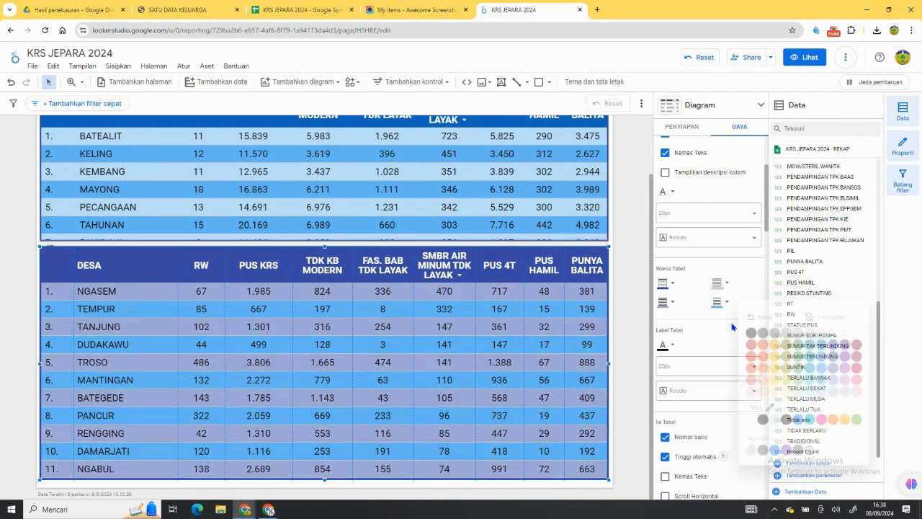
Add a full-width text box above the KECAMATAN table reading "DATA KEL;UARGA RAWAN STUNTING KABUPATEN JEPARA TAHUHN 2024".
mouse_move(40, 130)
mouse_down()
mouse_move(154, 149)
mouse_move(606, 159)
mouse_up()
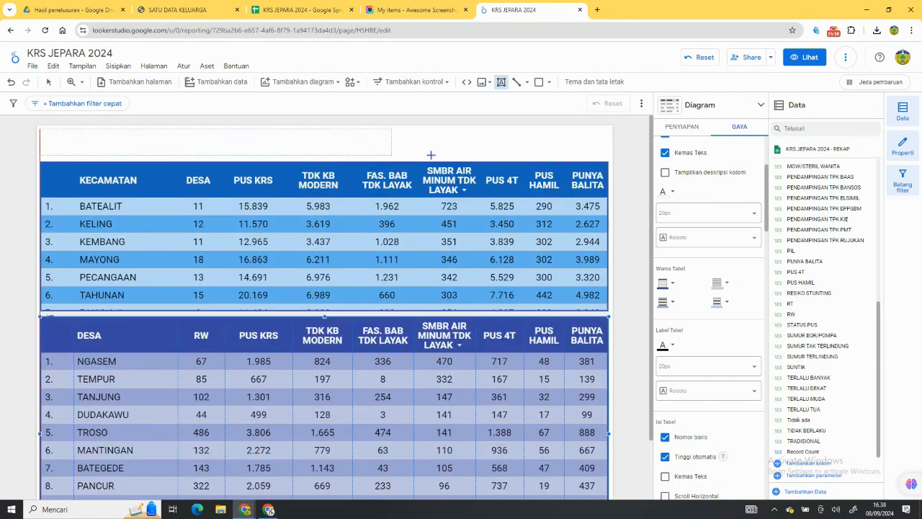
click(477, 152)
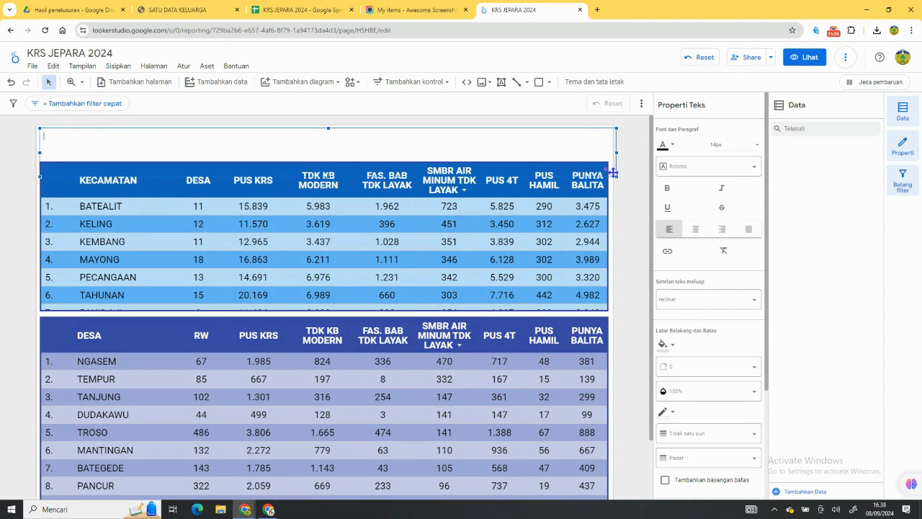
drag(617, 175, 609, 157)
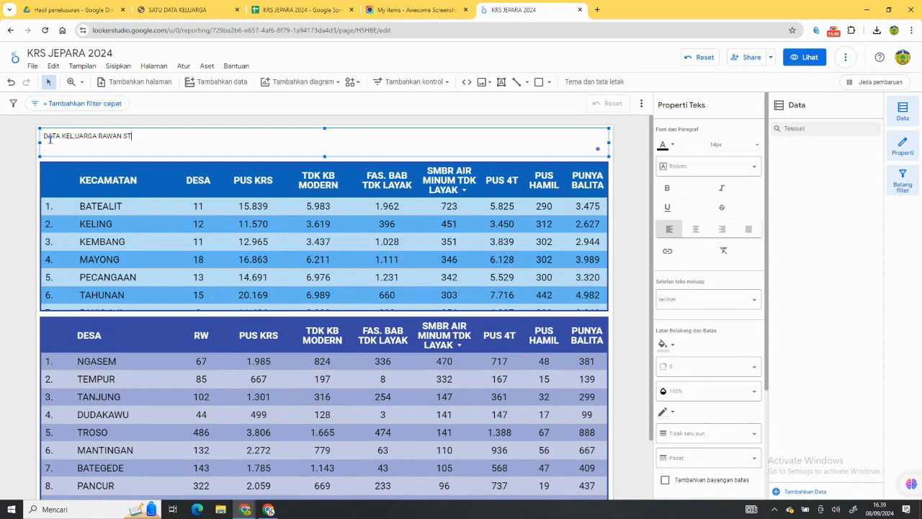
text(G KABUPATEN JEPARA TAHUHN 2024)
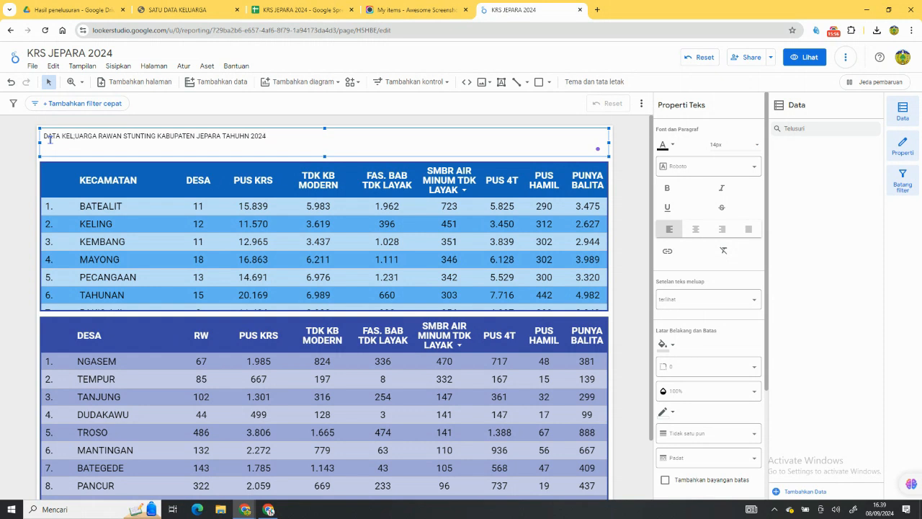
Centre the title text, make it bold and set its font size to 30px.
drag(74, 141, 26, 147)
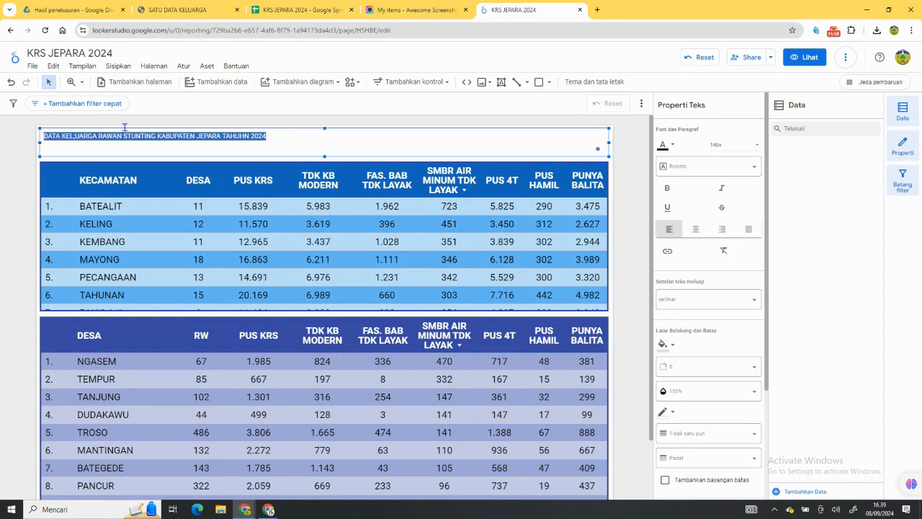
click(695, 228)
click(667, 192)
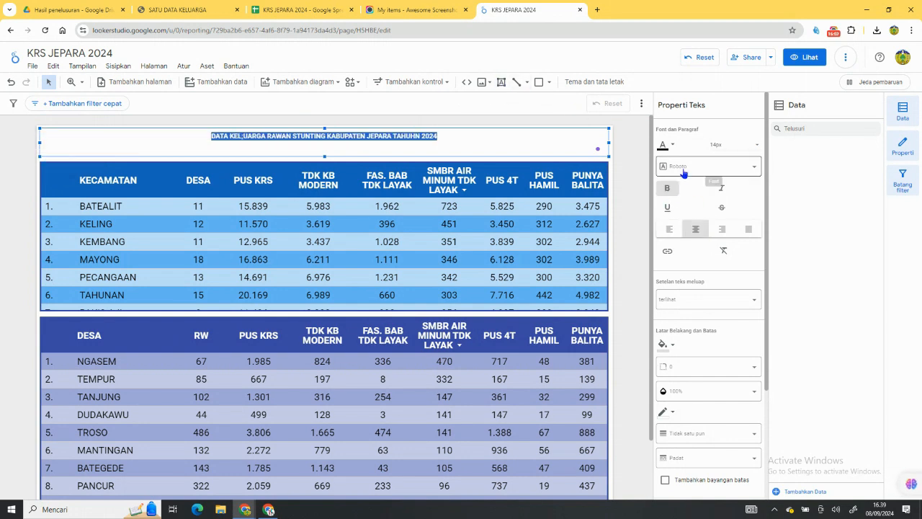
click(716, 145)
scroll(713, 201, down, 3)
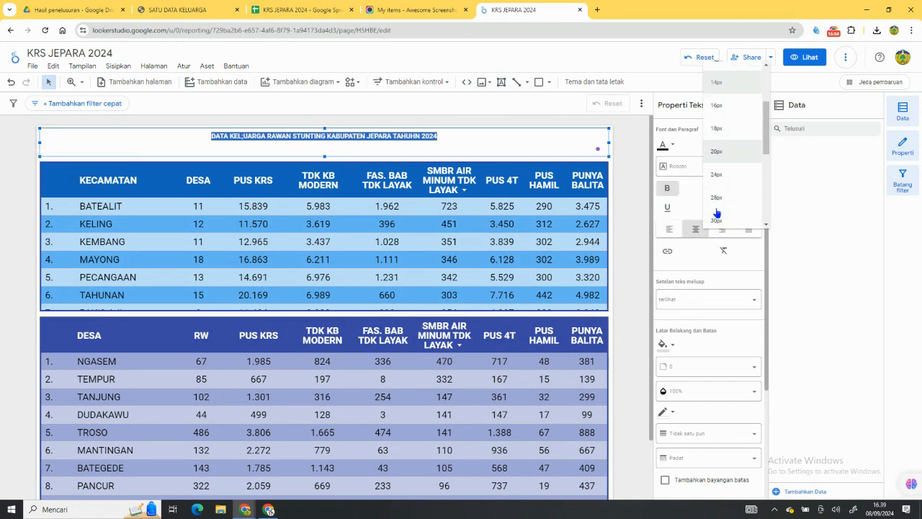
click(716, 181)
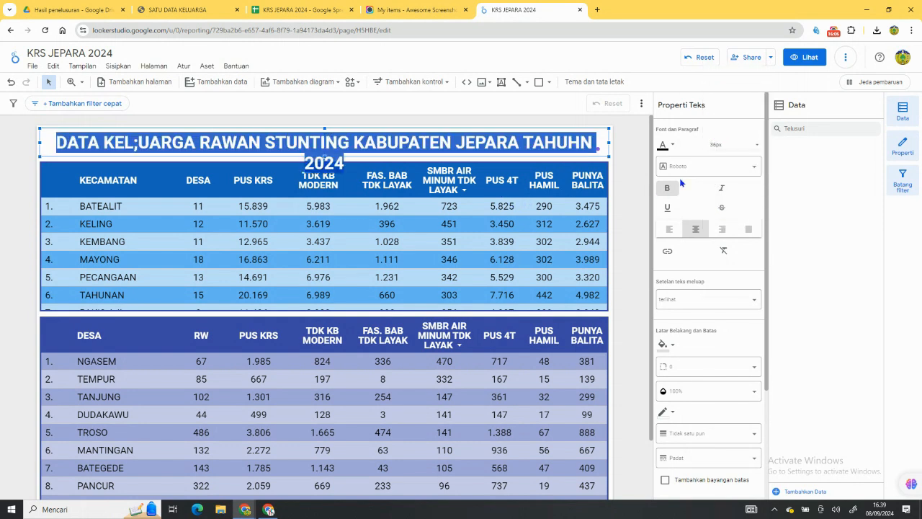
click(721, 147)
click(724, 114)
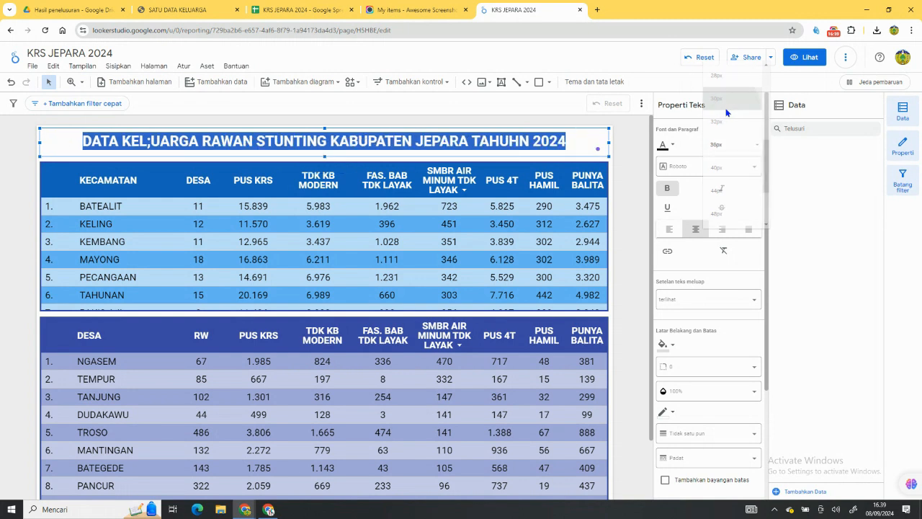
Correct the title's misspelled words to KELUARGA and TAHUN.
click(518, 141)
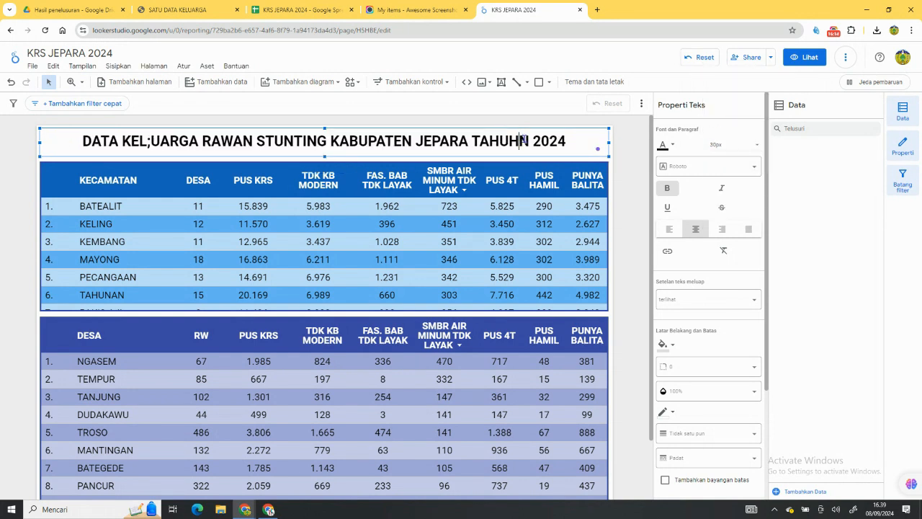
key(BackSpace)
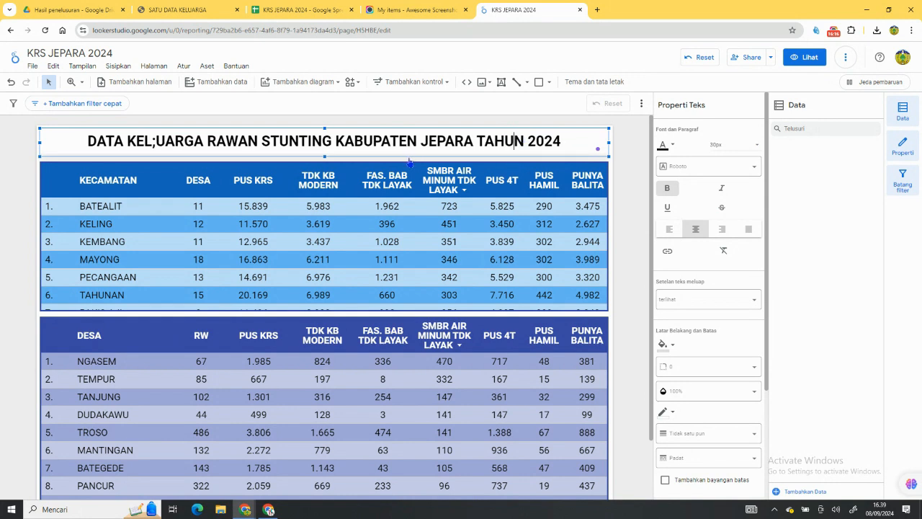
click(155, 141)
key(BackSpace)
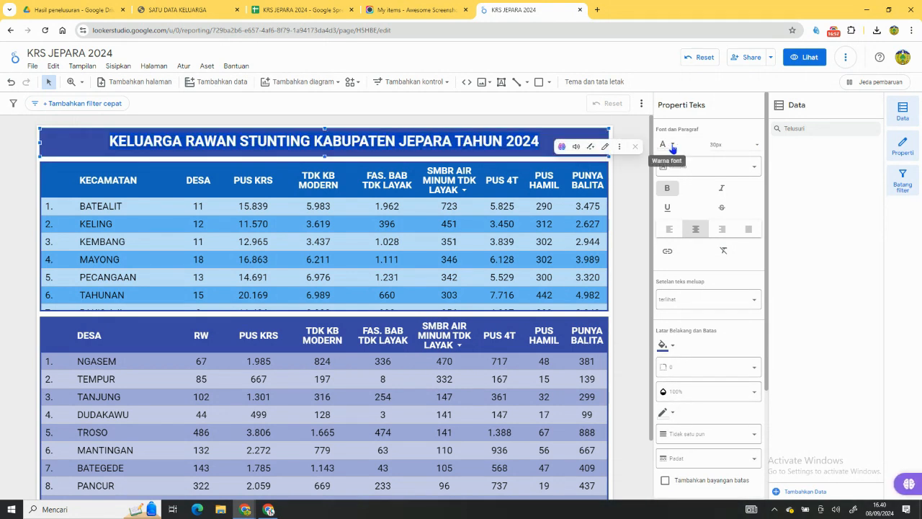
Shorten the title to "KELUARGA RAWAN STUNTING KABUPATEN JEPARA TAHUN 2024" and format it as white text on a dark indigo background.
click(671, 146)
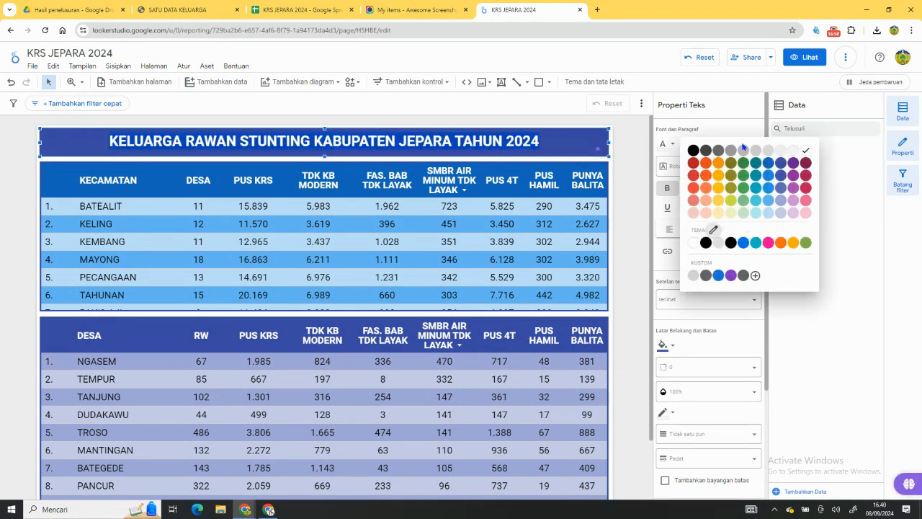
click(743, 149)
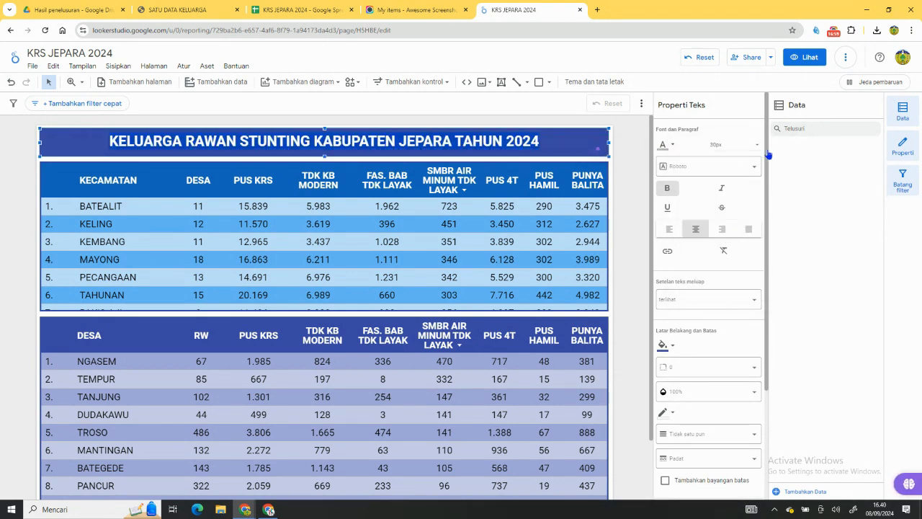
click(672, 147)
click(806, 151)
click(577, 147)
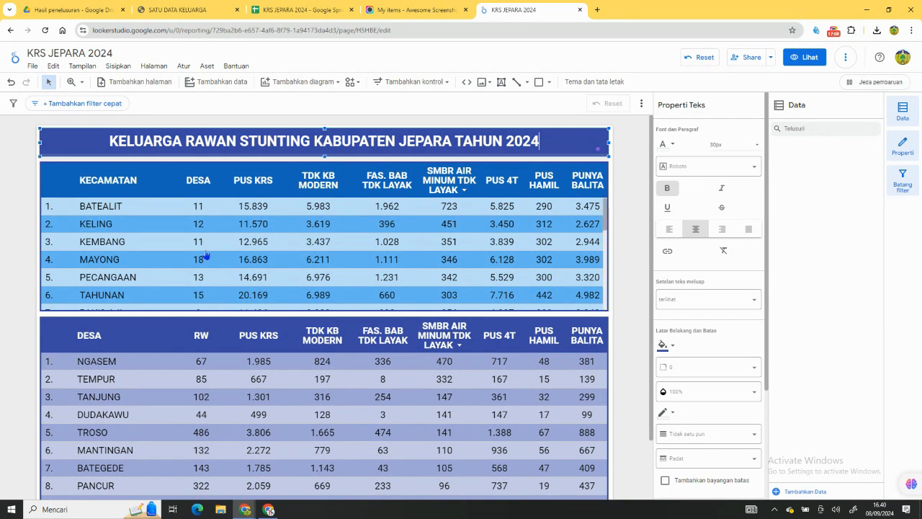
Filter the report by BATEALIT from the KECAMATAN table and check the villages listed in the DESA table.
click(93, 214)
click(94, 214)
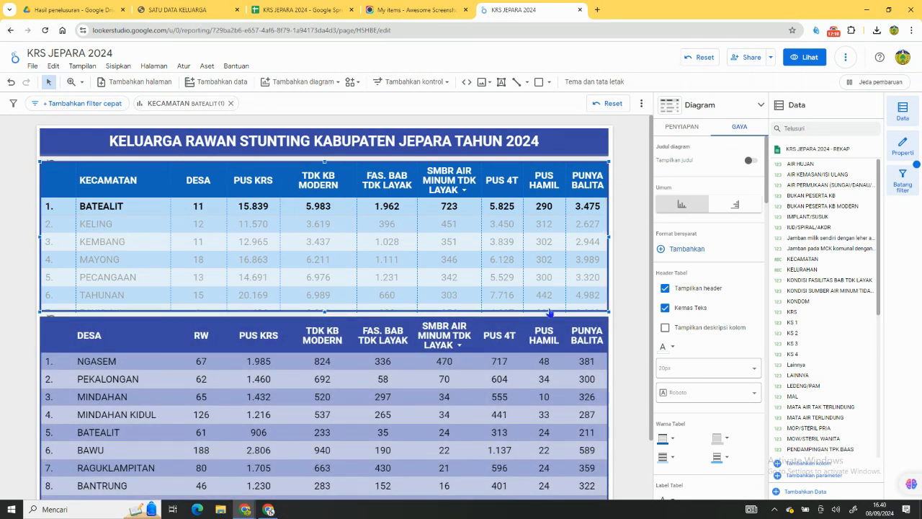
scroll(509, 333, down, 1)
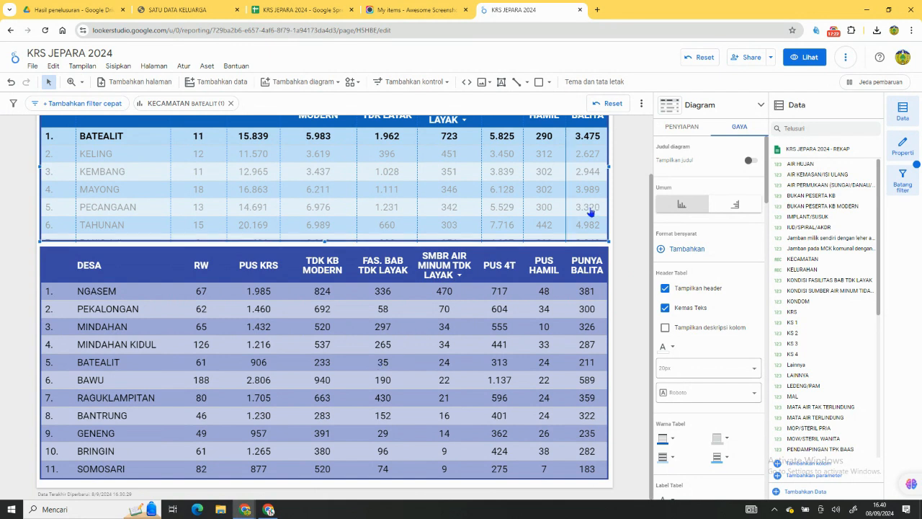
Set the report canvas height to 1000 px in the layout settings.
click(607, 83)
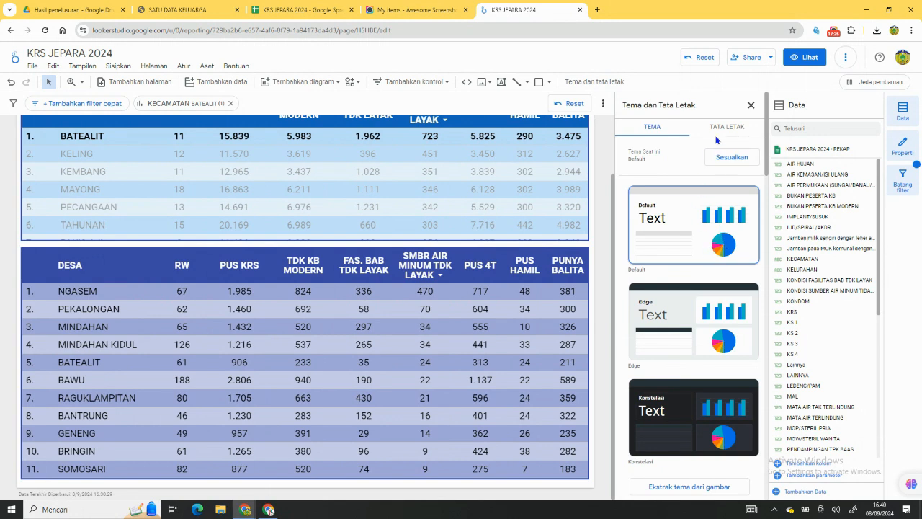
click(719, 130)
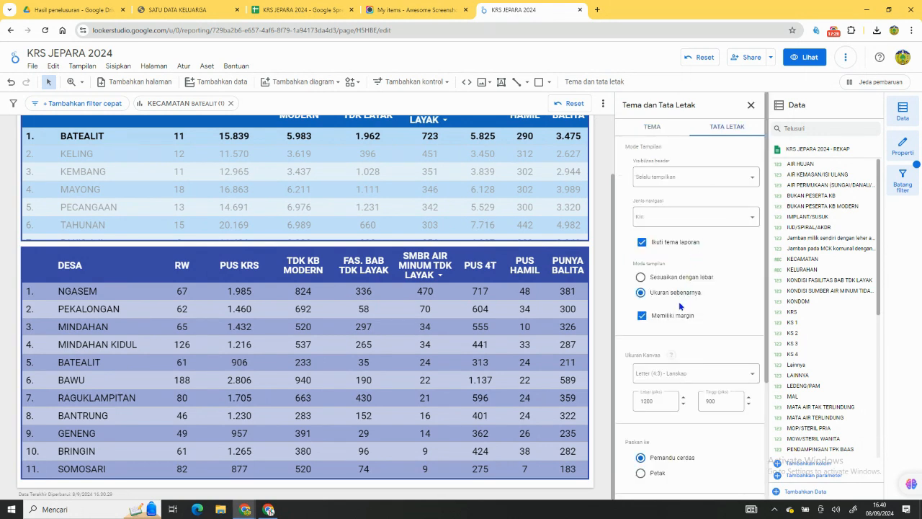
scroll(678, 306, down, 2)
click(714, 258)
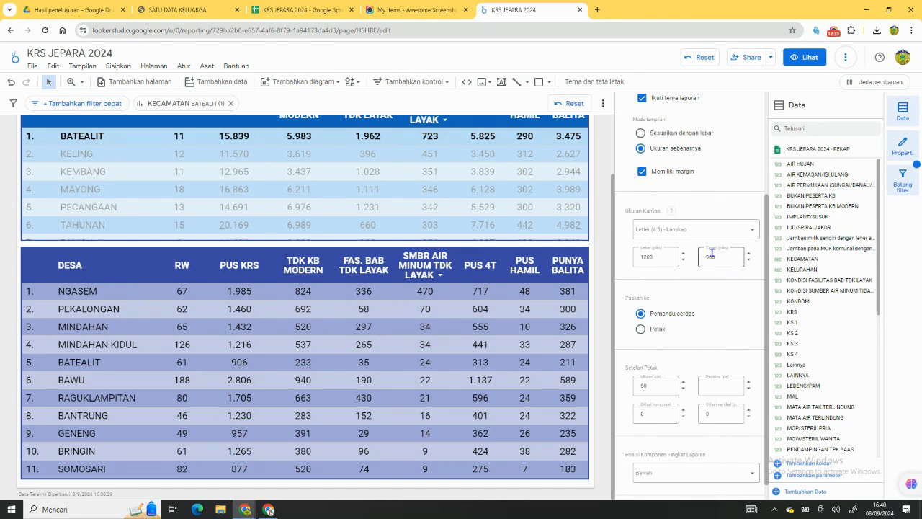
drag(709, 257, 696, 265)
click(713, 286)
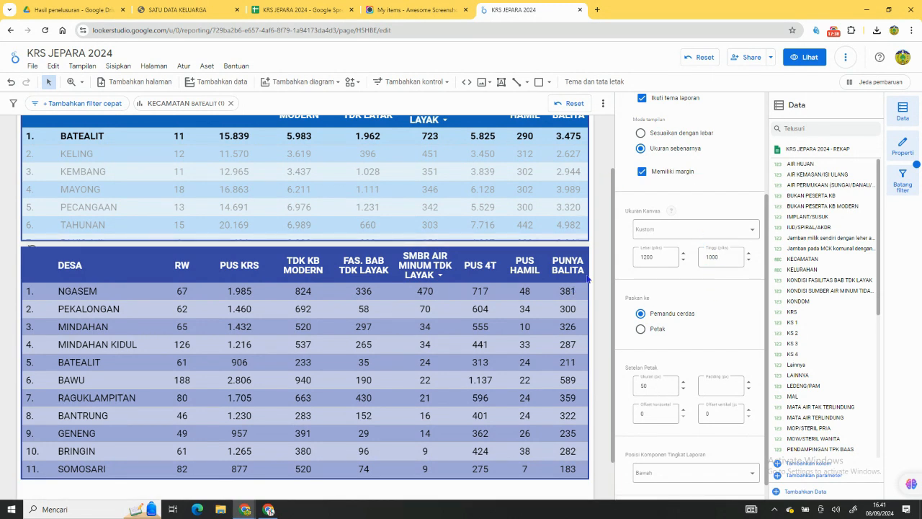
Extend the DESA table's height down to the lower edge of the enlarged page.
scroll(319, 392, down, 2)
click(319, 393)
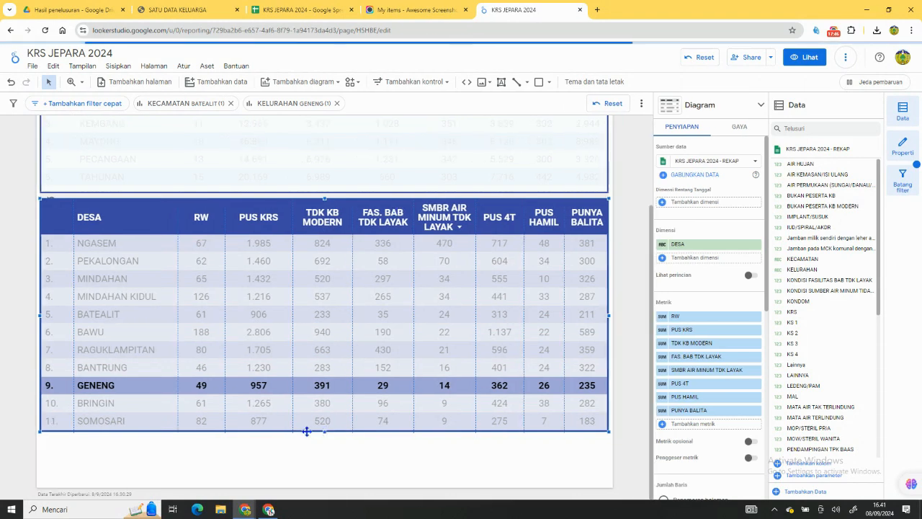
drag(325, 433, 323, 492)
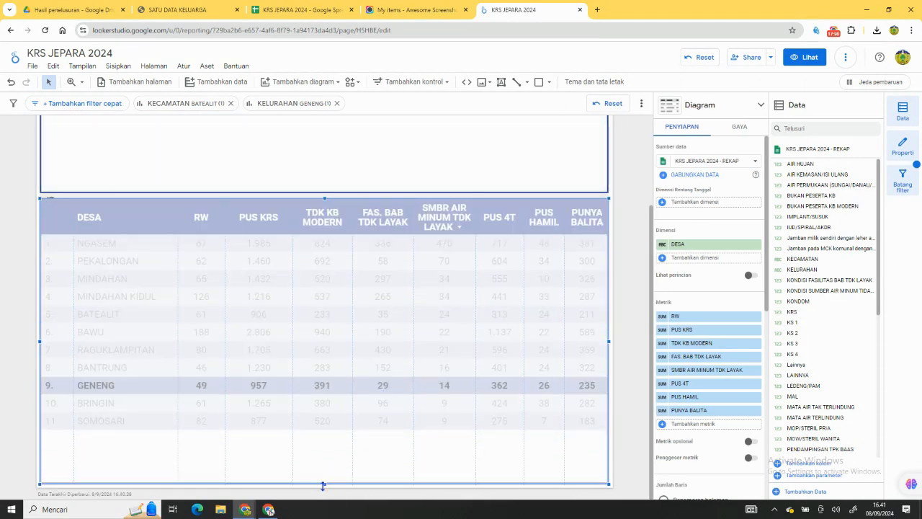
Add a small text box reading "REFTESH DATA" at the left end of the title banner and colour its text orange.
scroll(624, 288, up, 3)
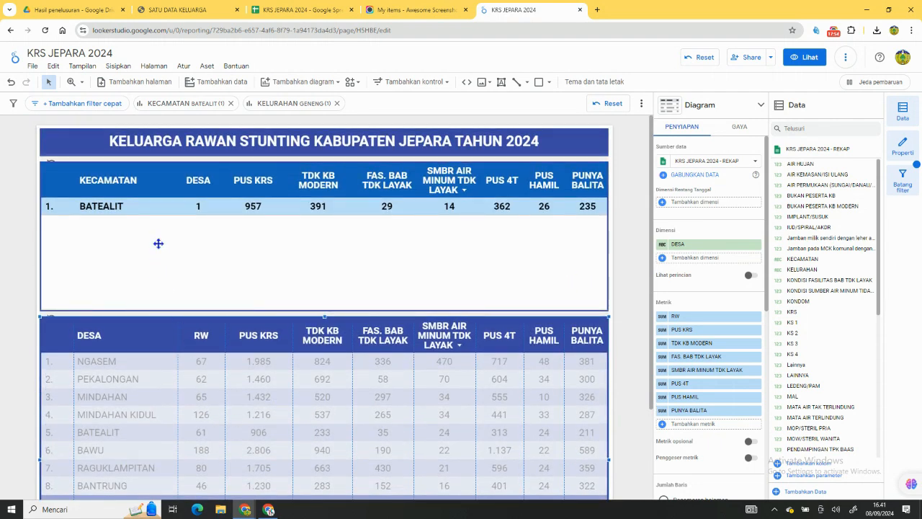
click(501, 82)
drag(44, 135, 92, 157)
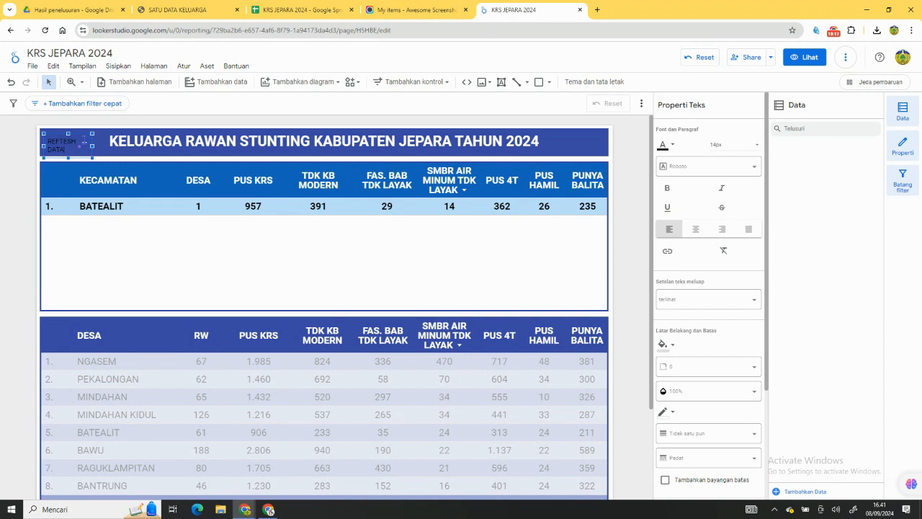
drag(91, 144, 38, 141)
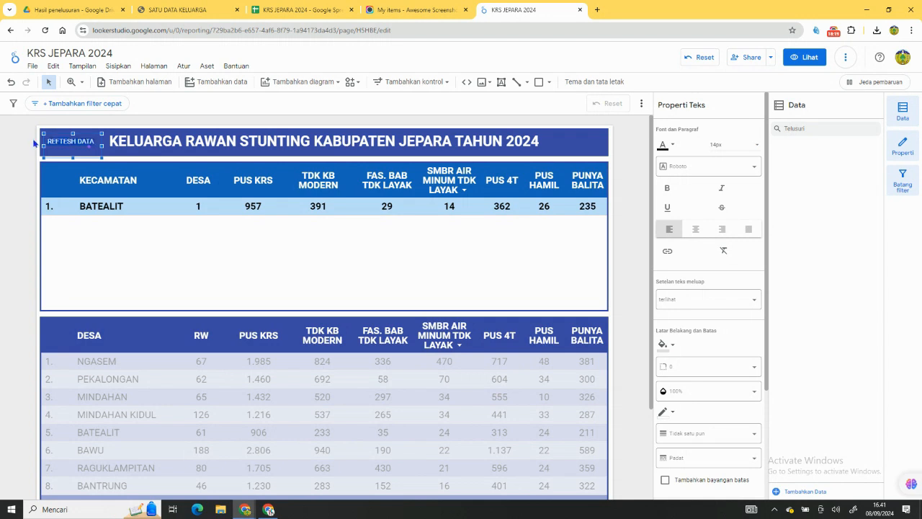
click(663, 147)
click(717, 164)
Set the report's link sharing to Publik with view-only access and copy the report link.
click(746, 58)
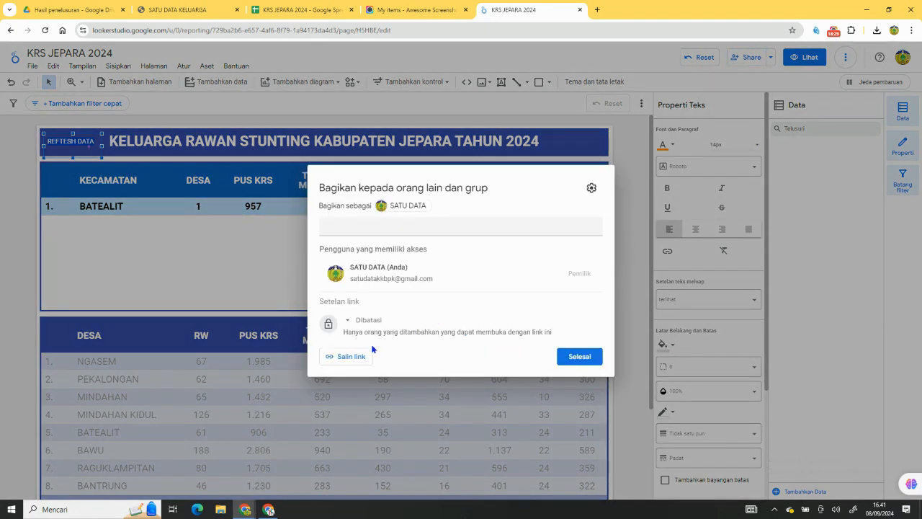
click(359, 358)
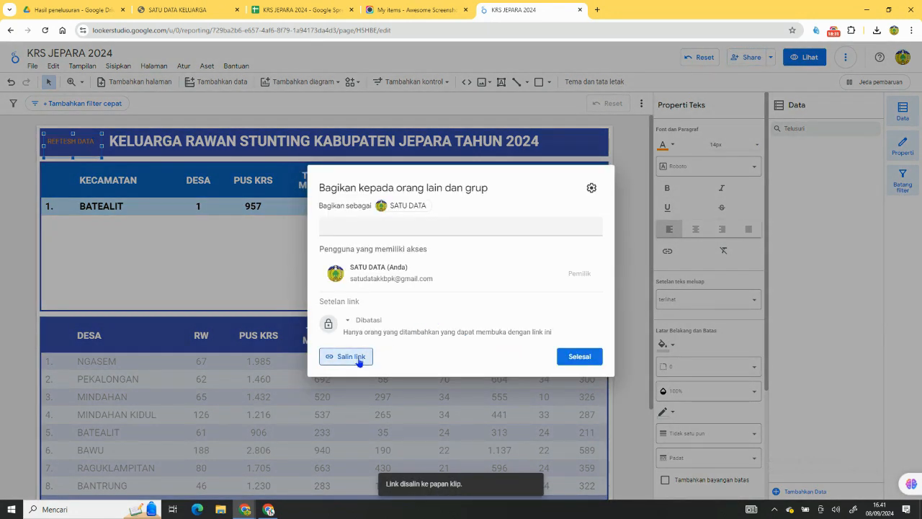
click(368, 322)
click(388, 389)
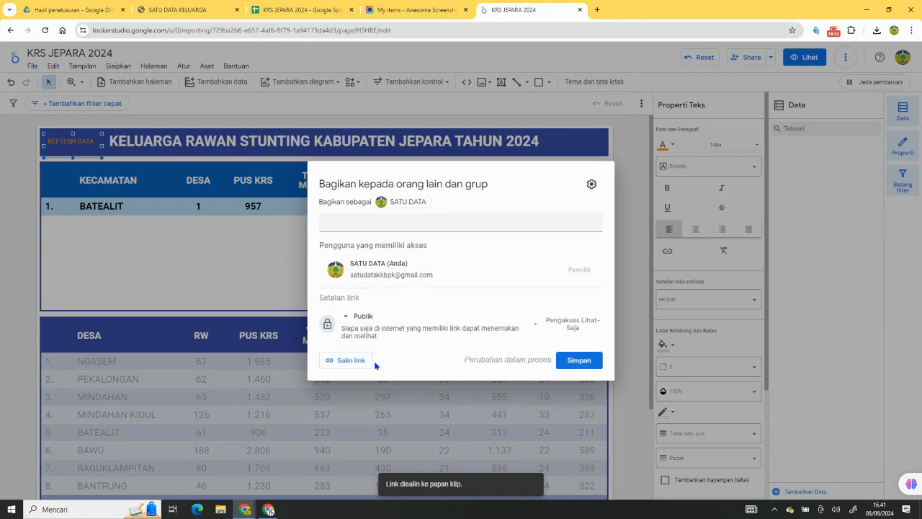
click(363, 363)
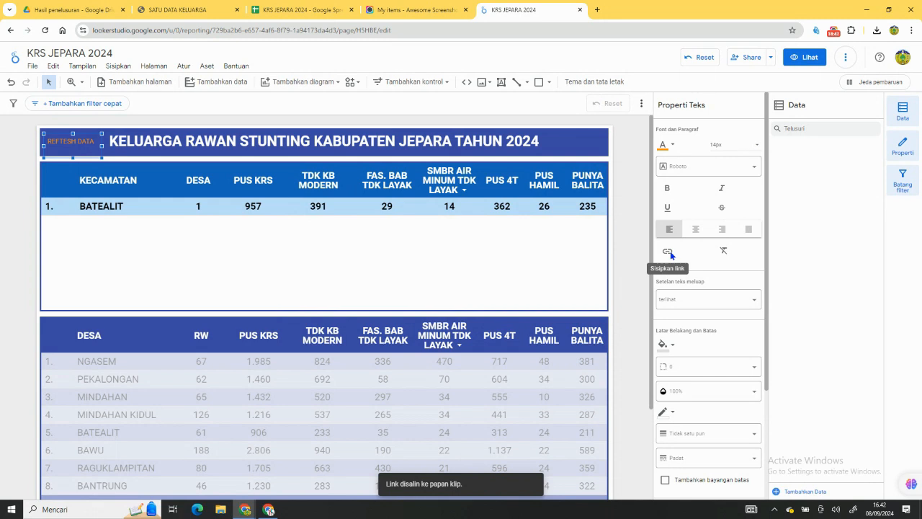
Insert a link in the banner's small text box with the display text REFRESH DATA and the copied report link as target.
click(668, 251)
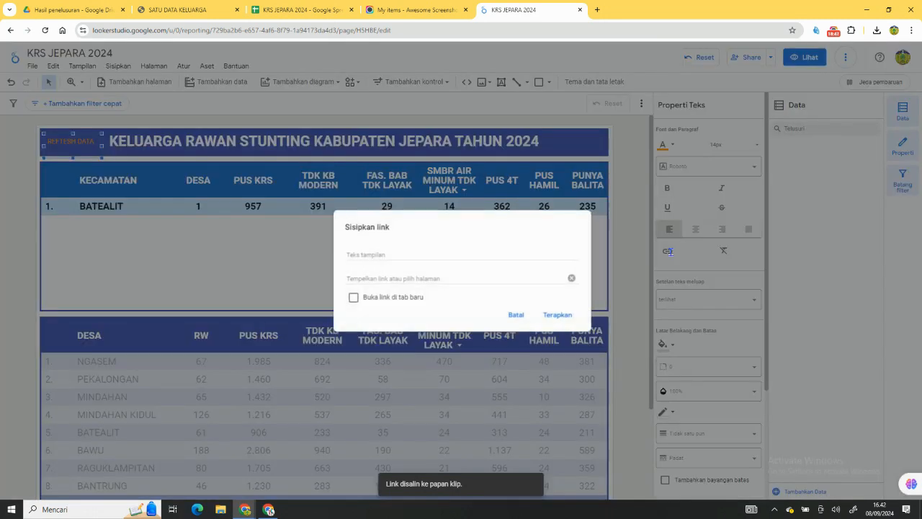
right_click(362, 279)
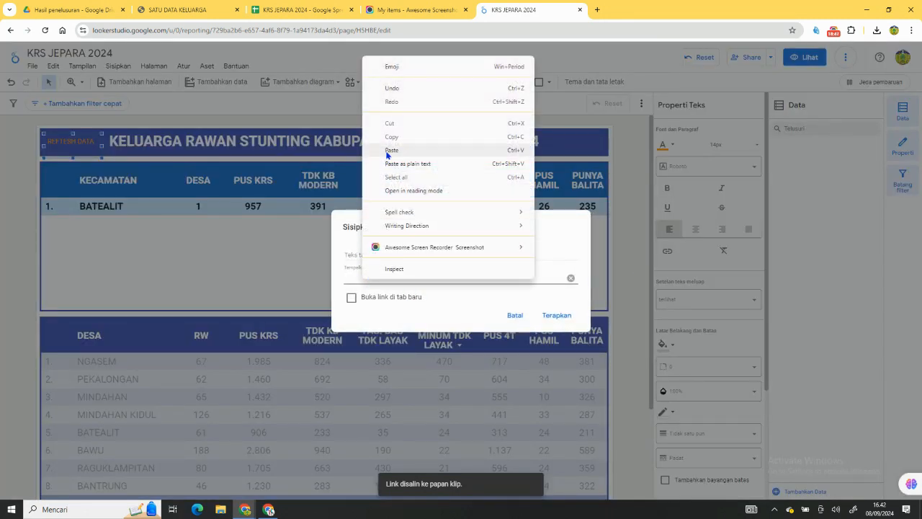
click(389, 153)
click(362, 257)
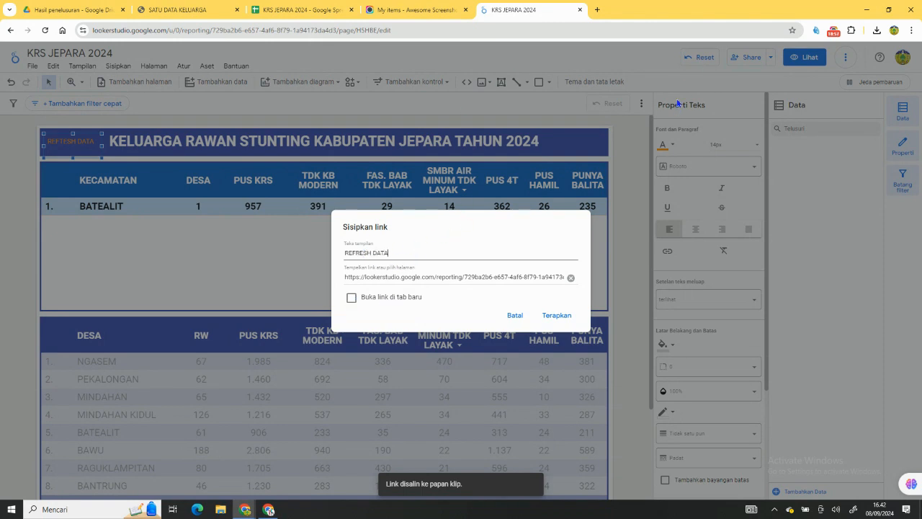
click(556, 316)
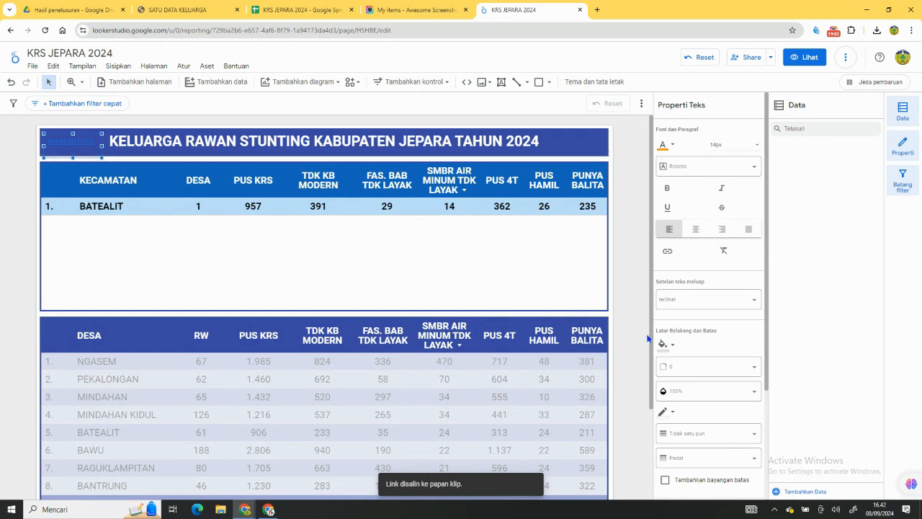
Format the REFRESH DATA link text as white and bold, without underline.
click(90, 146)
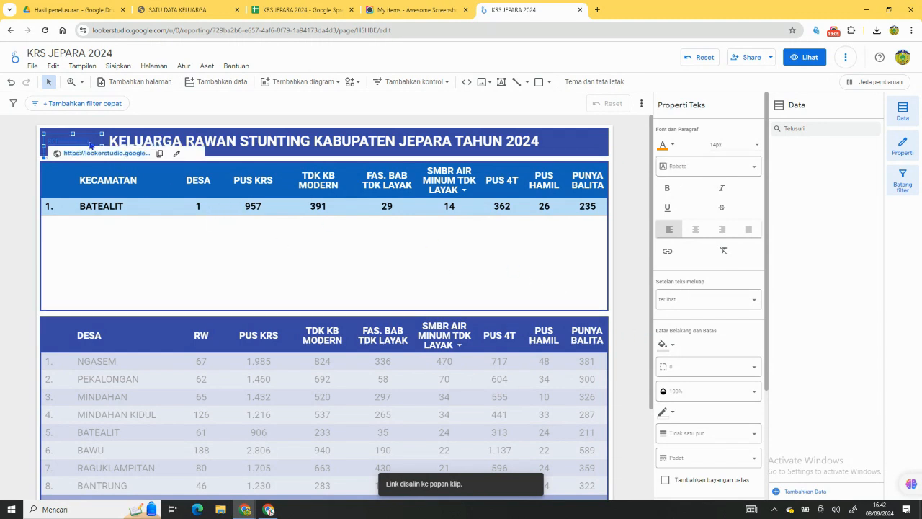
double_click(93, 142)
drag(97, 139, 42, 142)
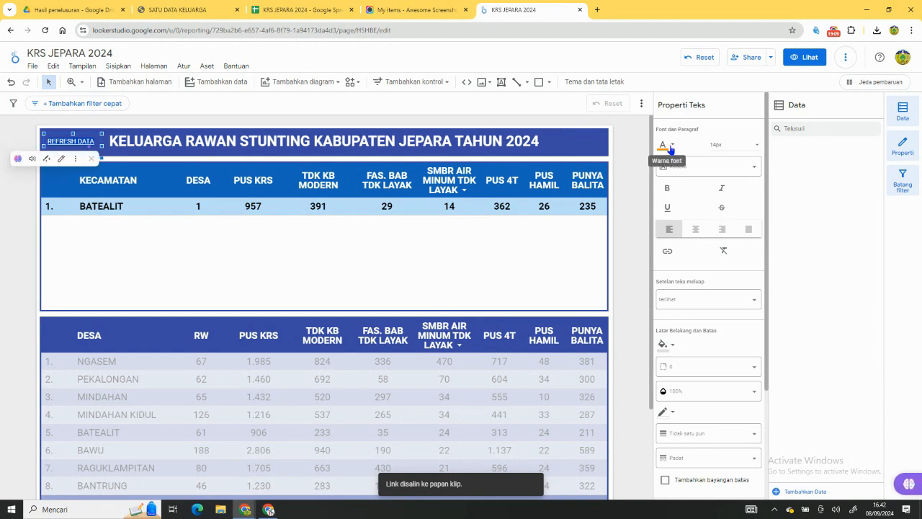
click(670, 147)
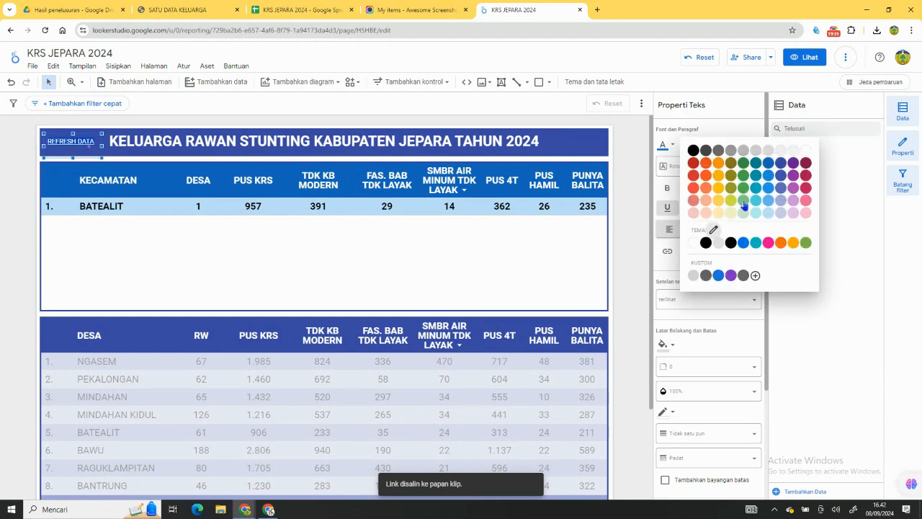
click(805, 150)
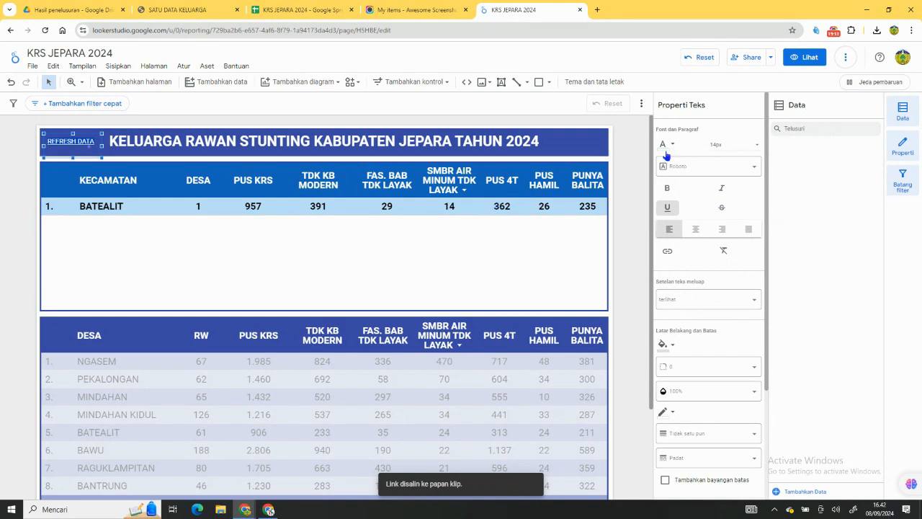
click(667, 188)
click(667, 207)
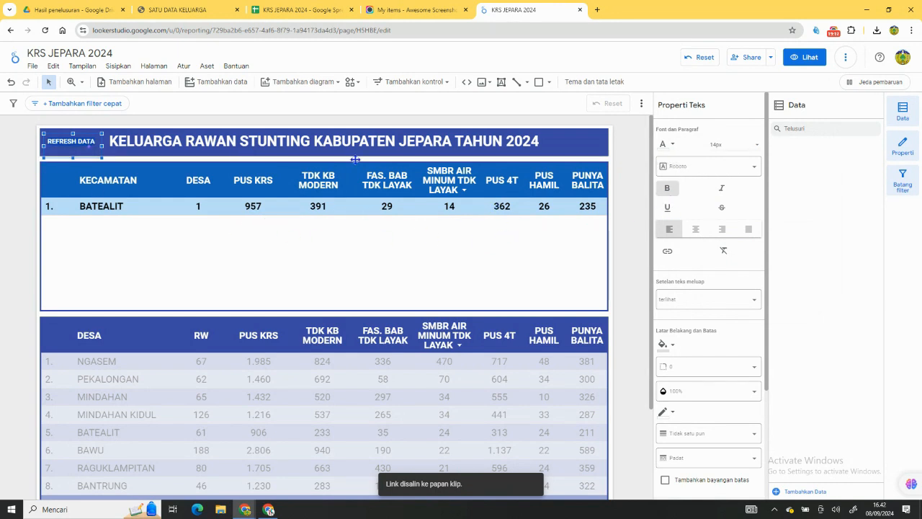
Give the REFRESH DATA text box a black background with corner radius 25 and reduce its height to fit inside the banner.
scroll(713, 241, down, 2)
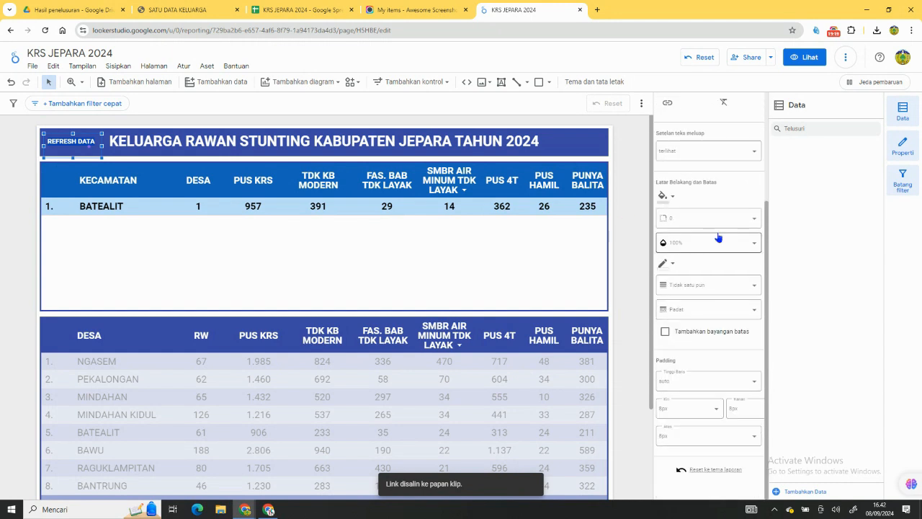
click(670, 196)
click(693, 225)
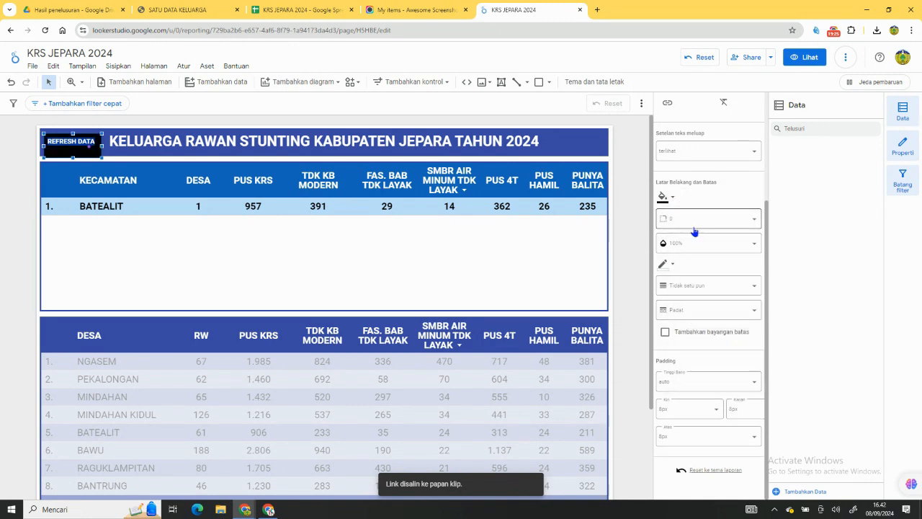
click(694, 220)
scroll(700, 264, down, 5)
click(697, 268)
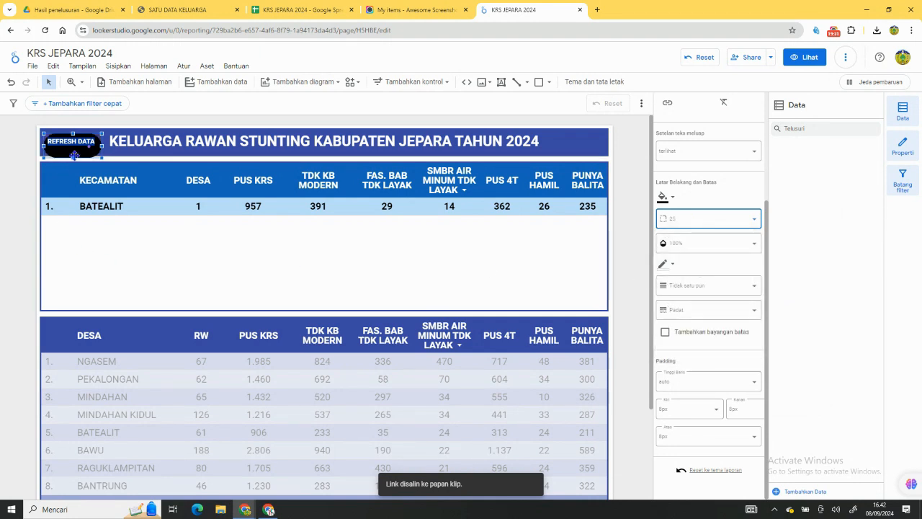
drag(73, 157, 71, 148)
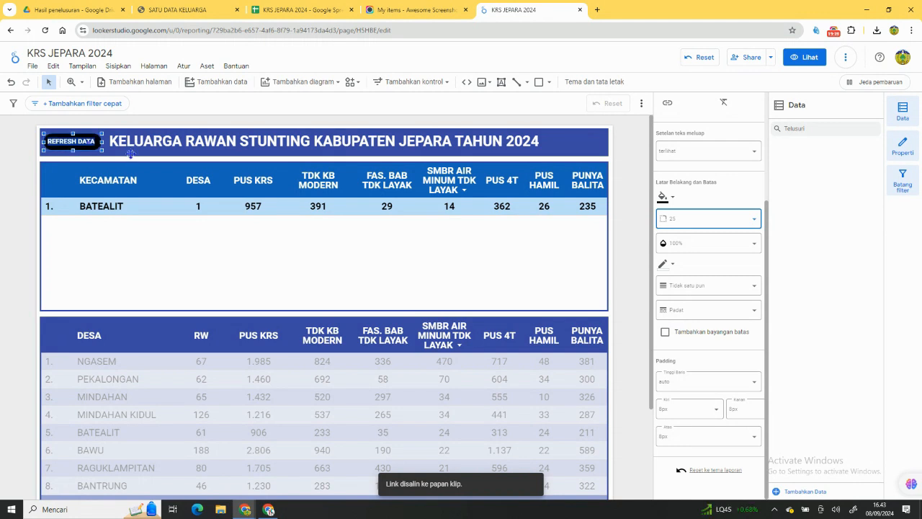
Test the REFRESH DATA link and the KECAMATAN filtering with BATEALIT, KELING and KEMBANG in view mode, and return to editing with filters reset.
click(795, 60)
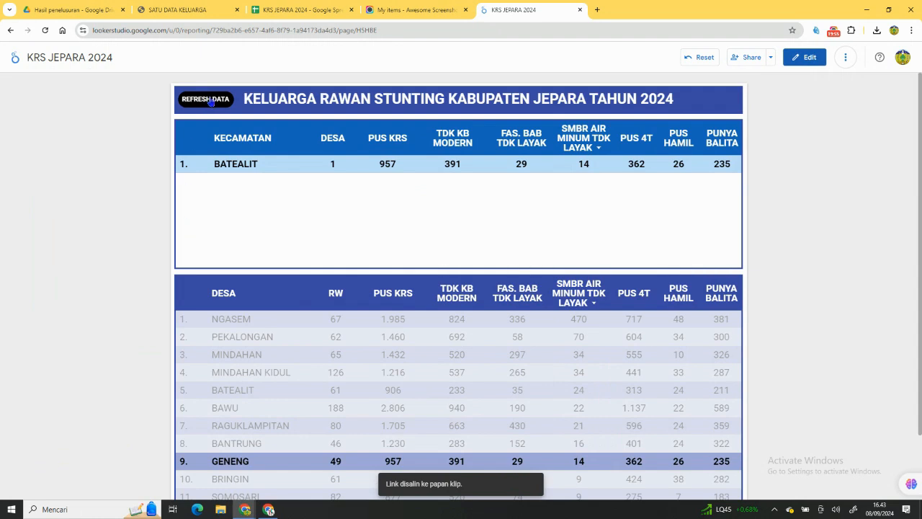
click(210, 101)
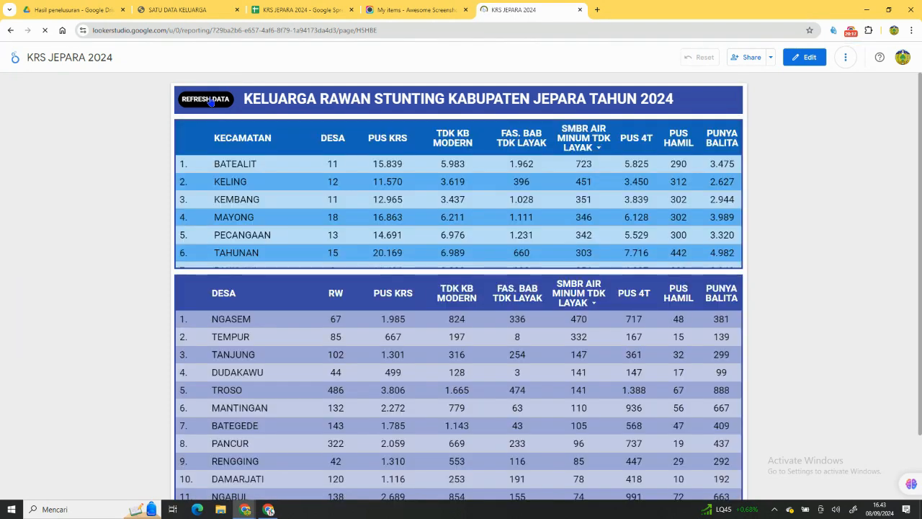
click(253, 167)
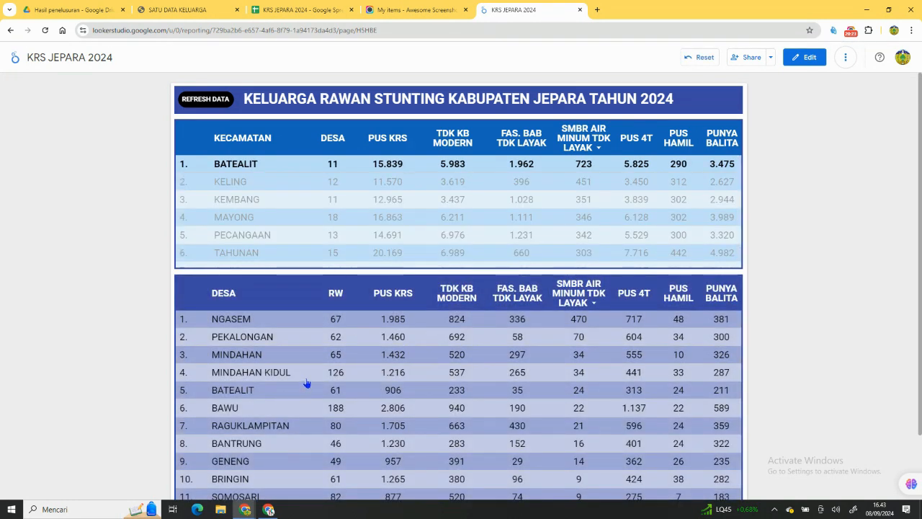
click(233, 185)
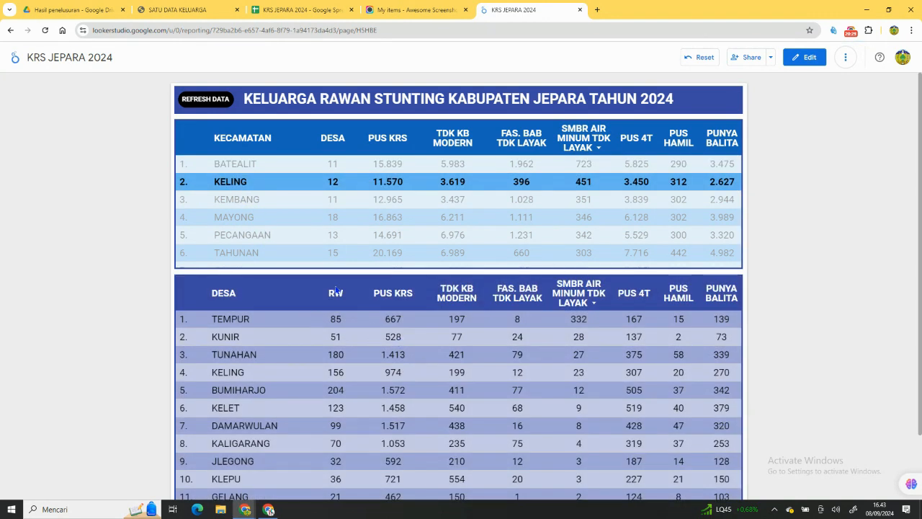
click(251, 207)
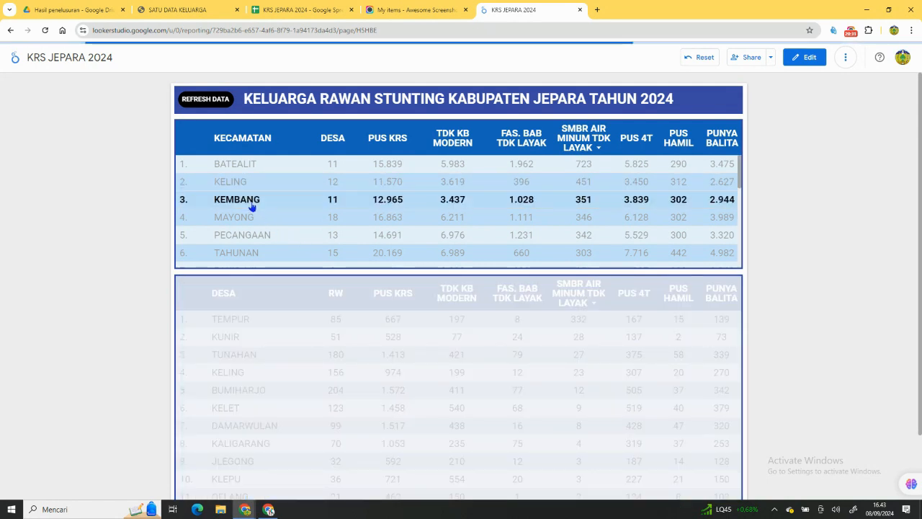
scroll(521, 170, down, 4)
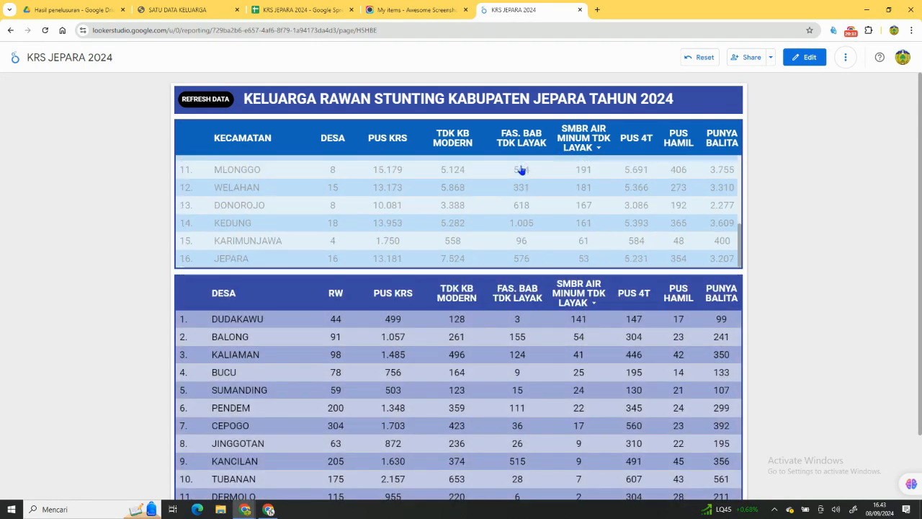
scroll(525, 207, up, 4)
scroll(525, 207, down, 3)
scroll(526, 206, up, 3)
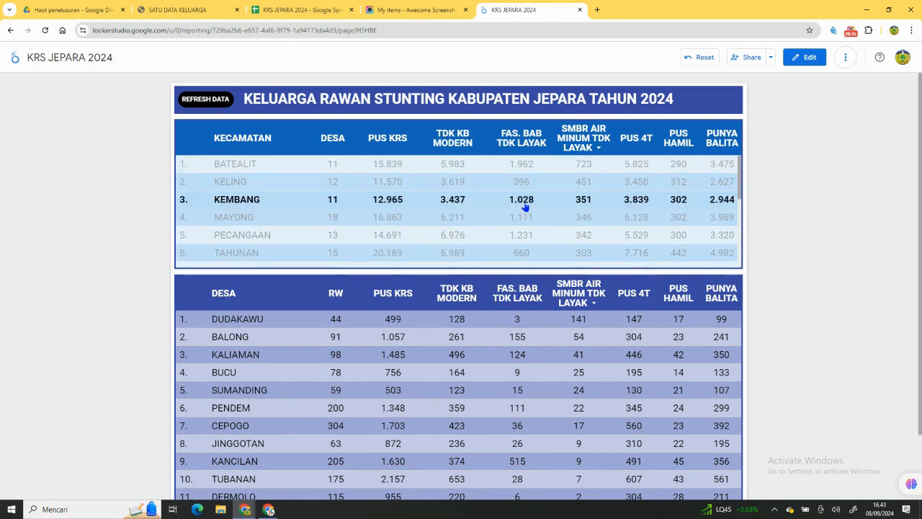
click(701, 58)
click(803, 60)
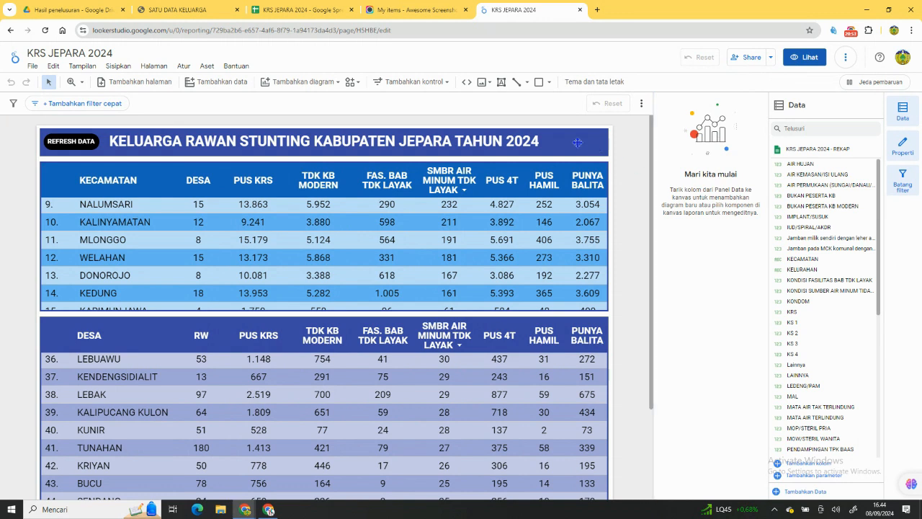
click(118, 66)
scroll(162, 375, down, 3)
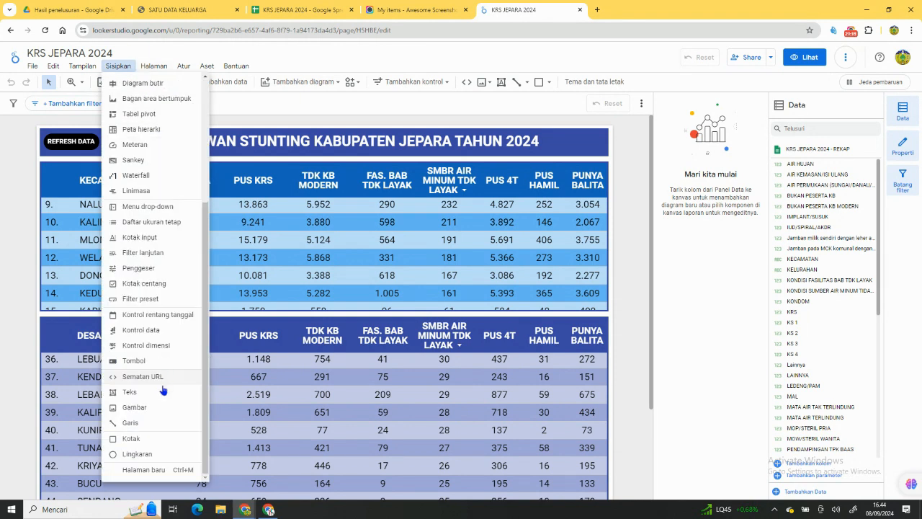
scroll(144, 252, up, 3)
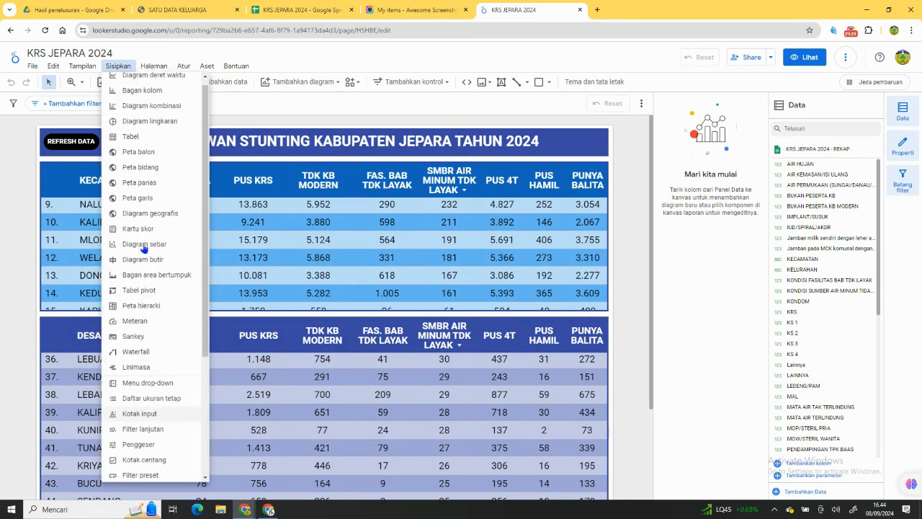
click(633, 123)
Copy the KECAMATAN table and paste a duplicate onto the report page.
click(563, 181)
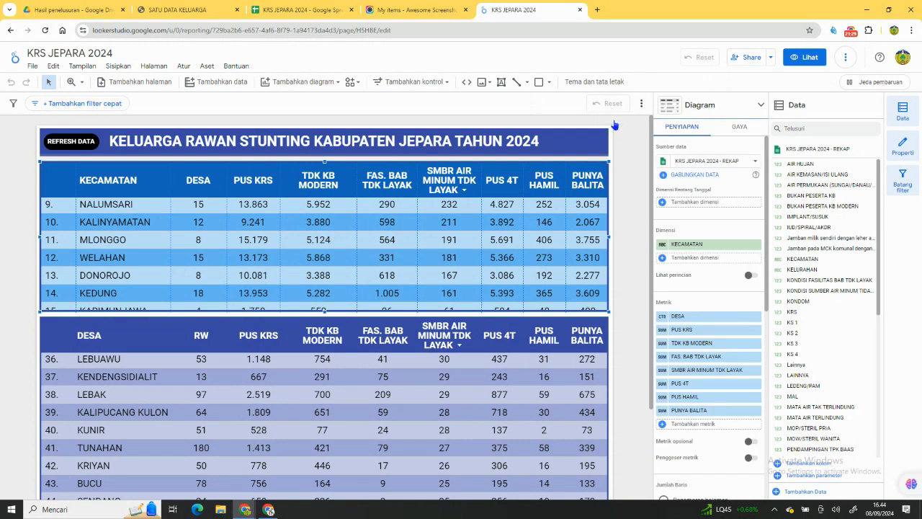
right_click(535, 176)
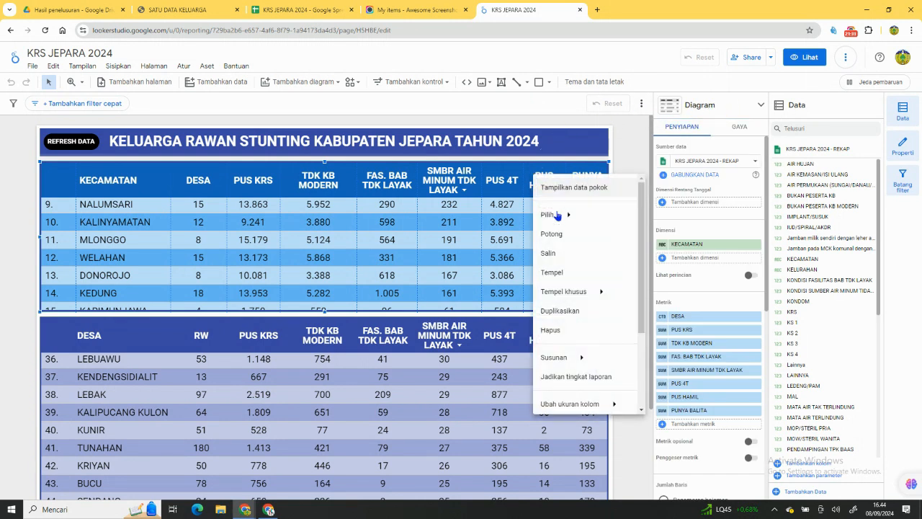
click(557, 252)
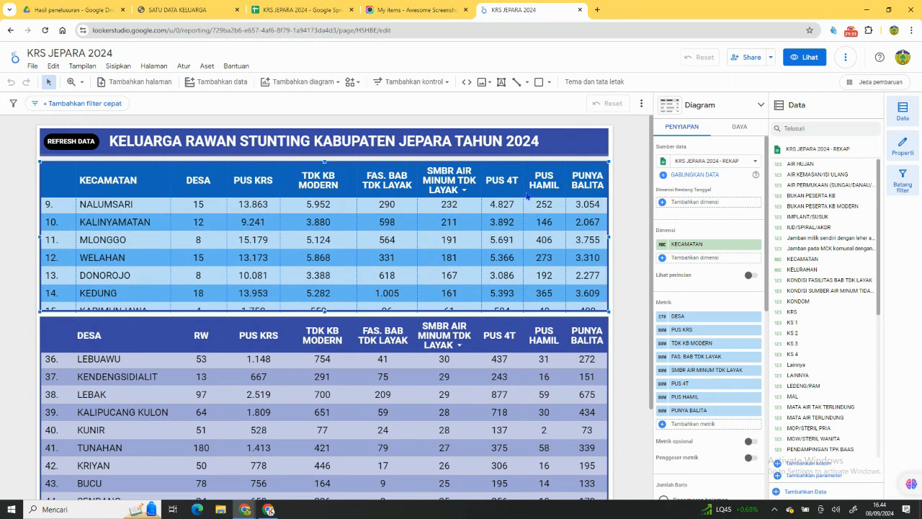
right_click(528, 203)
click(562, 281)
key(ctrl+v)
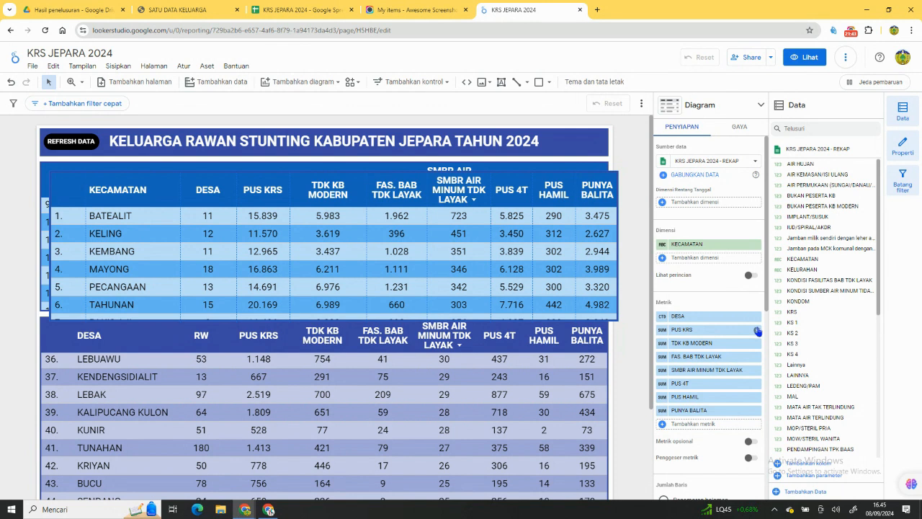
Remove the KECAMATAN dimension and all metrics except PUS KRS and TDK KB MODERN from the duplicated table.
click(756, 316)
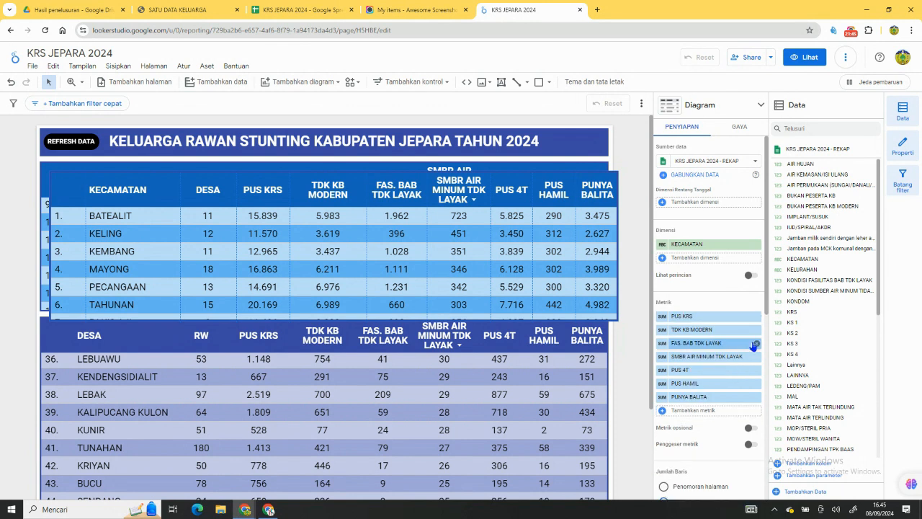
click(755, 345)
click(756, 344)
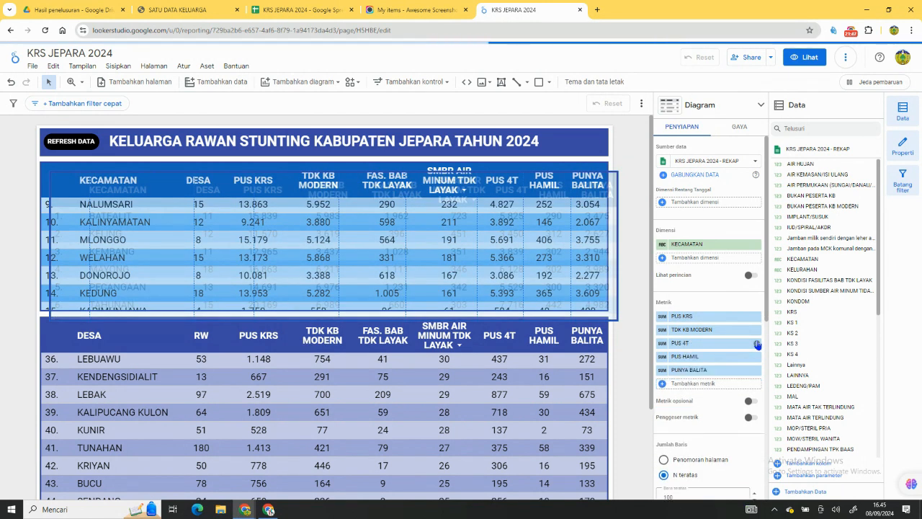
click(757, 344)
click(756, 345)
click(757, 345)
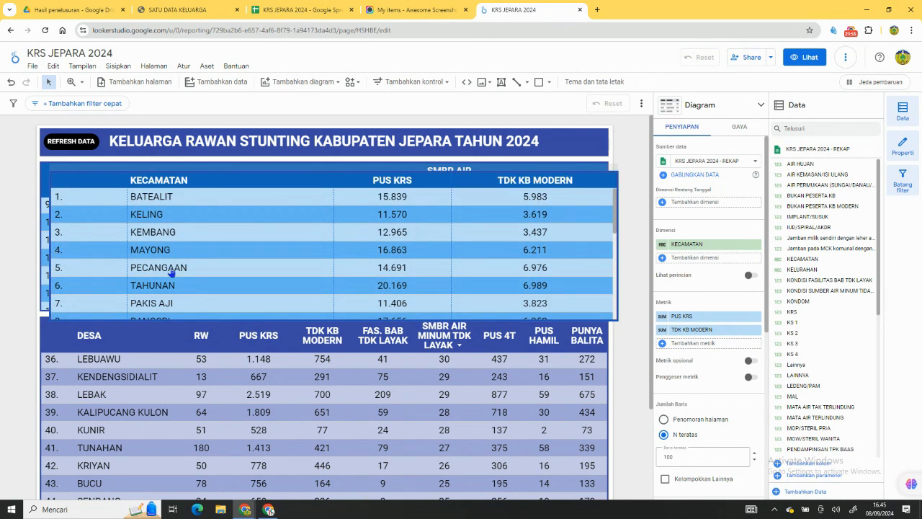
click(755, 245)
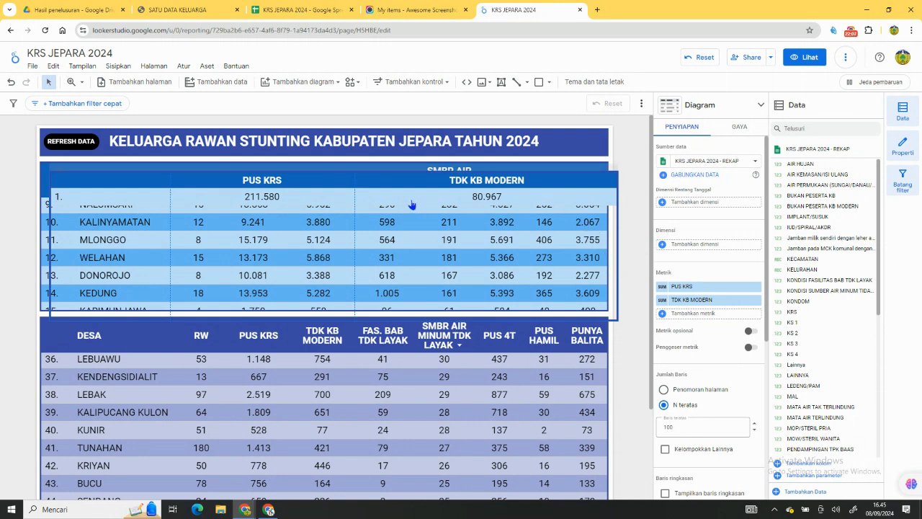
Move the duplicated table aside and lower the original KECAMATAN table's upper edge to make room beneath the banner.
drag(392, 194, 416, 237)
click(339, 176)
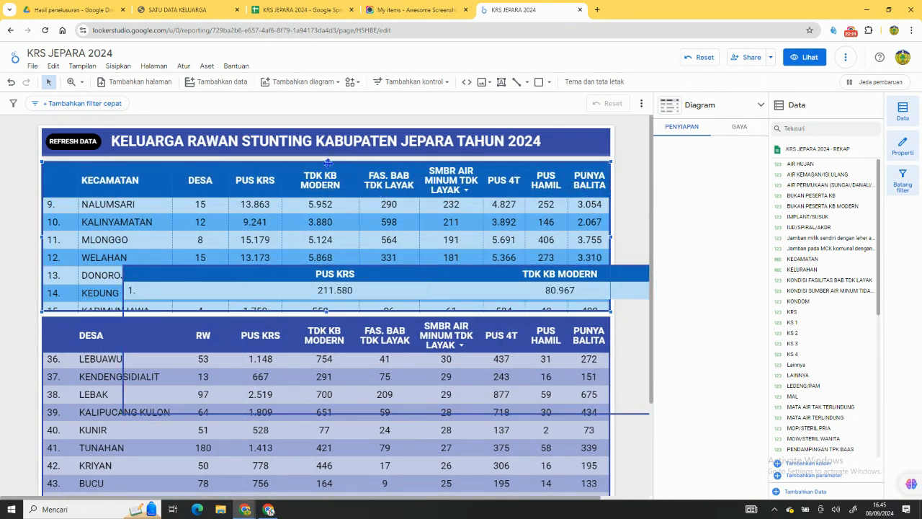
drag(328, 161, 327, 190)
Place the duplicated totals table directly beneath the title banner and shrink its height to the header and one row.
drag(368, 273, 292, 170)
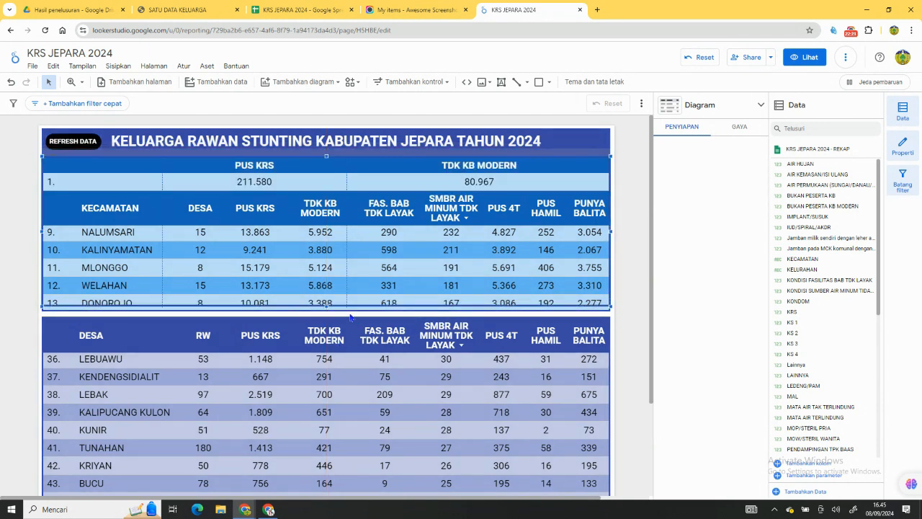
mouse_move(325, 304)
mouse_down()
mouse_move(307, 200)
mouse_move(333, 299)
mouse_move(324, 304)
mouse_up()
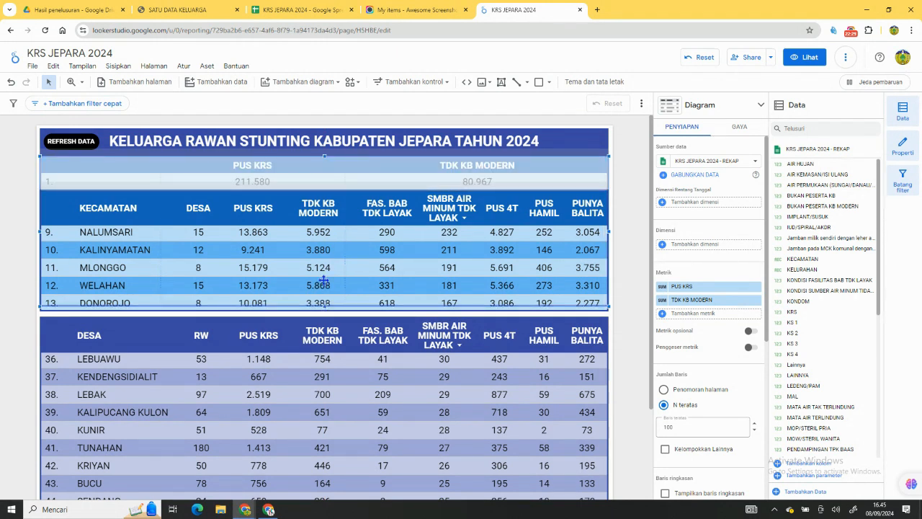
drag(323, 203, 325, 189)
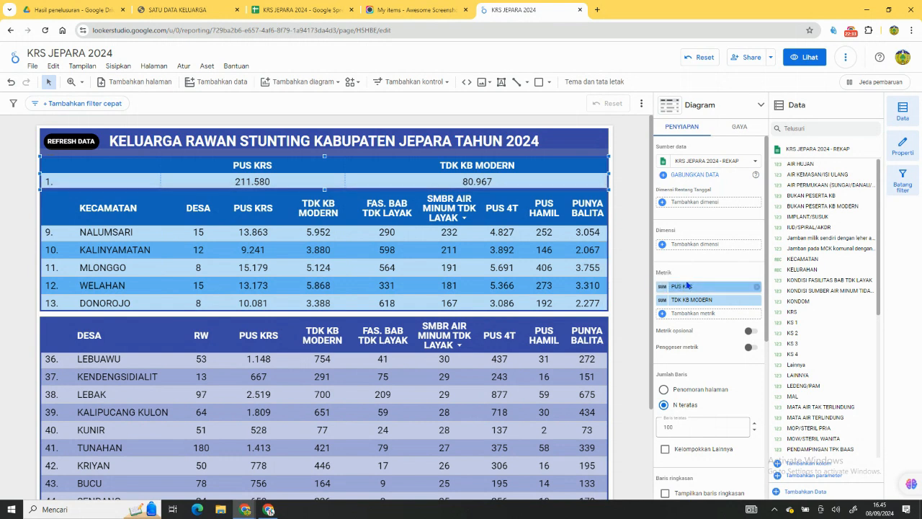
Turn off row numbers in the body of the totals table beneath the banner.
scroll(712, 217, down, 3)
scroll(711, 238, up, 5)
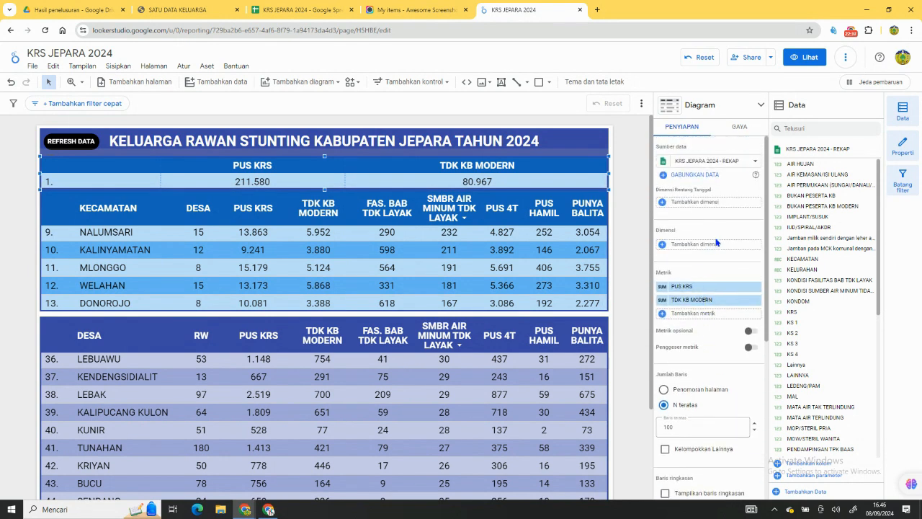
scroll(717, 243, down, 4)
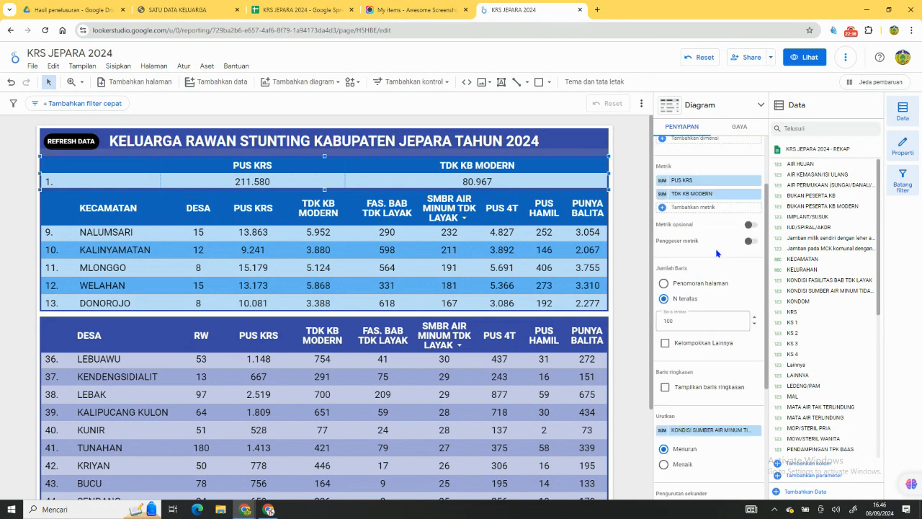
click(739, 127)
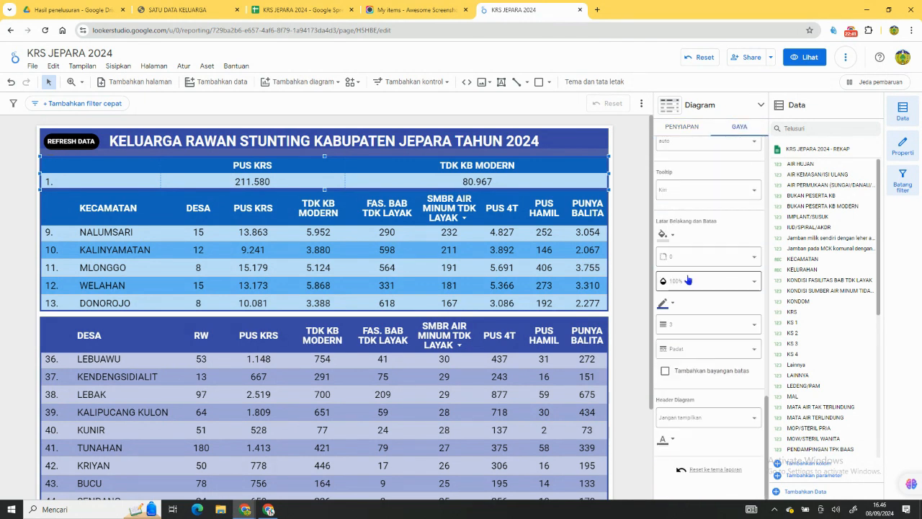
scroll(667, 247, up, 8)
scroll(667, 246, up, 3)
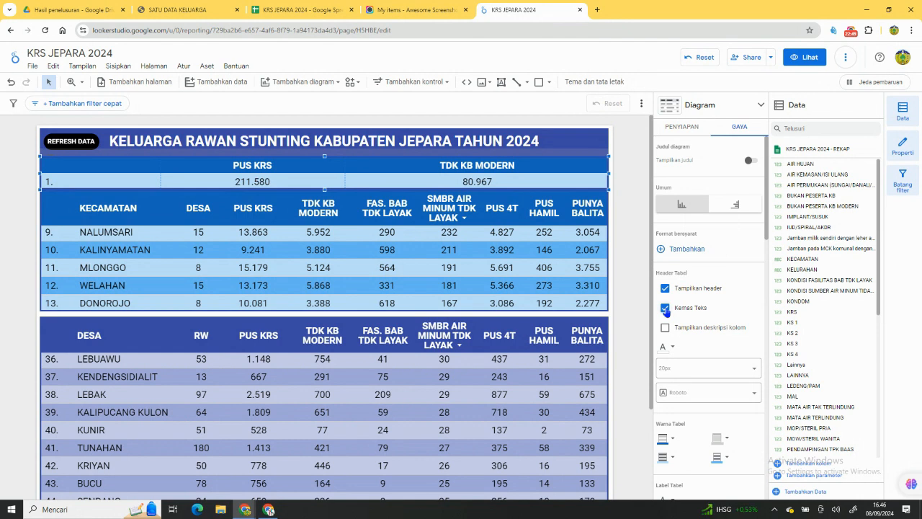
scroll(677, 268, down, 4)
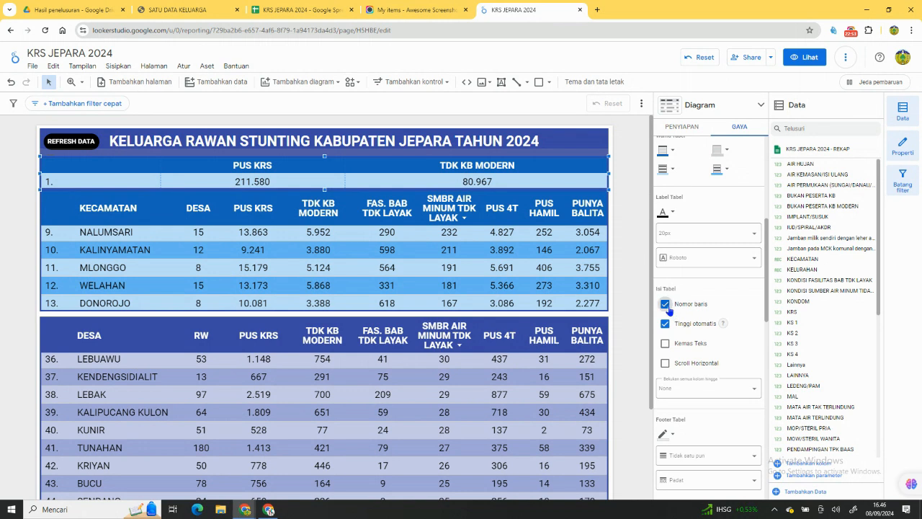
click(666, 306)
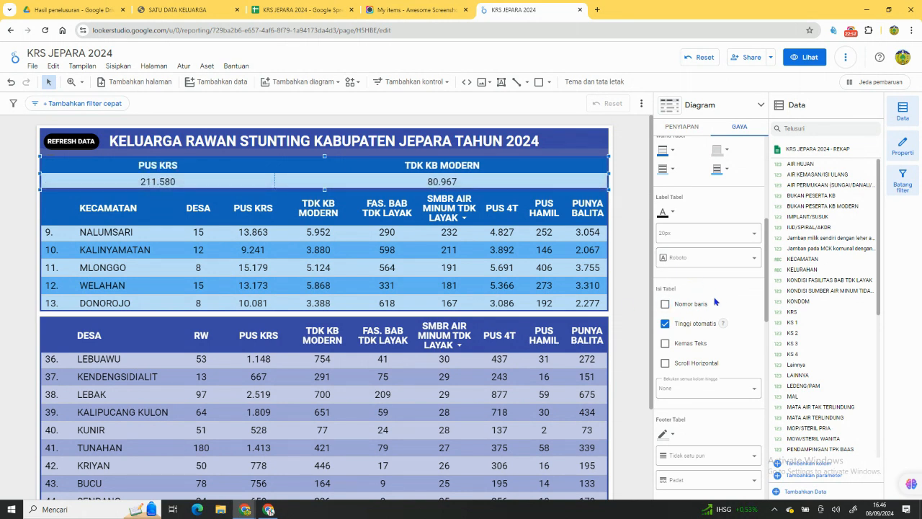
scroll(698, 302, up, 5)
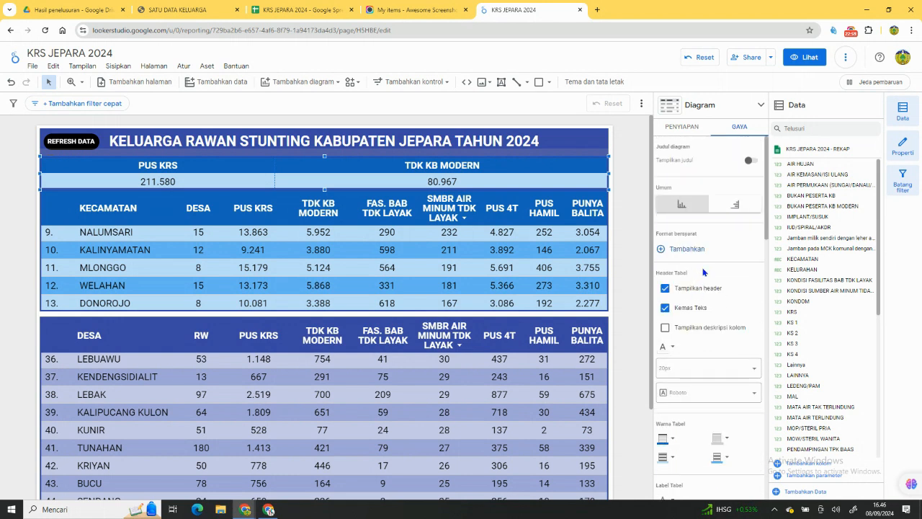
Add the KONDISI FASILITAS BAB TDK LAYAK and KONDISI SUMBER AIR MINUM TIDAK LAYAK metrics to the totals table, and rename the former FAS. BAB TDK LAYAK.
click(682, 128)
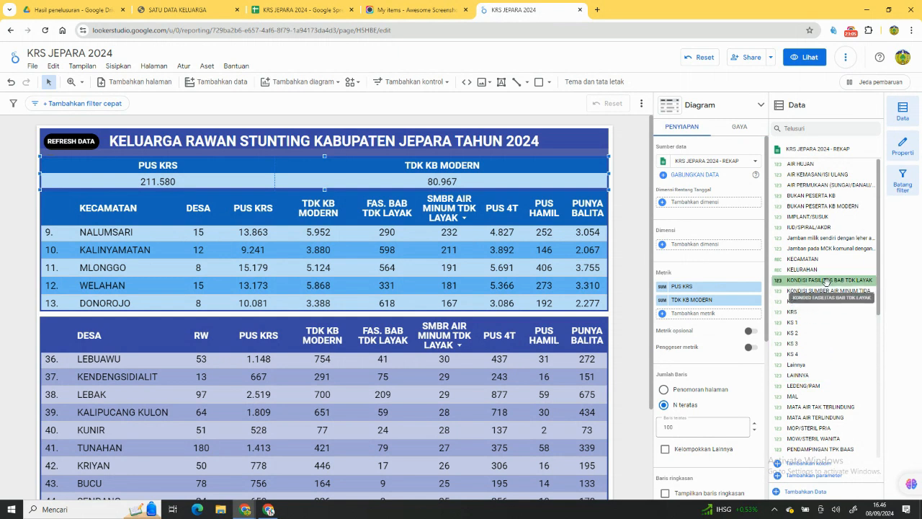
drag(823, 291, 525, 173)
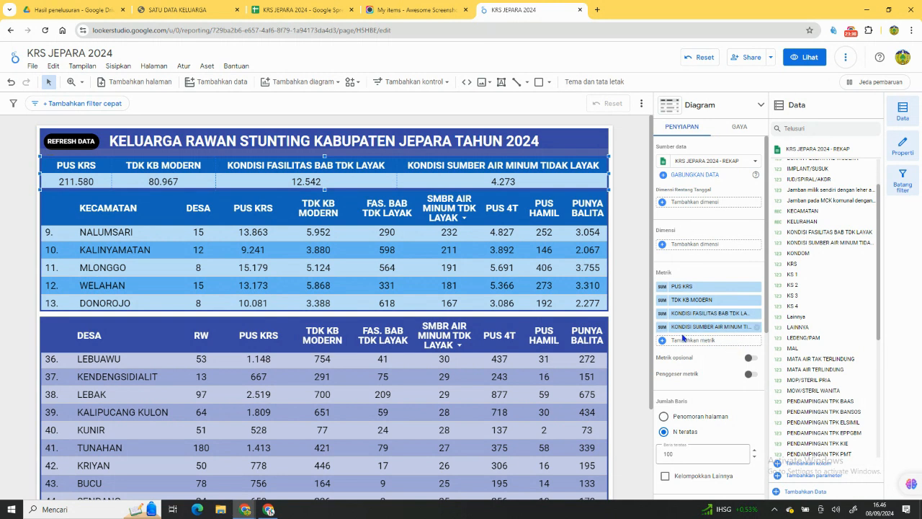
click(669, 313)
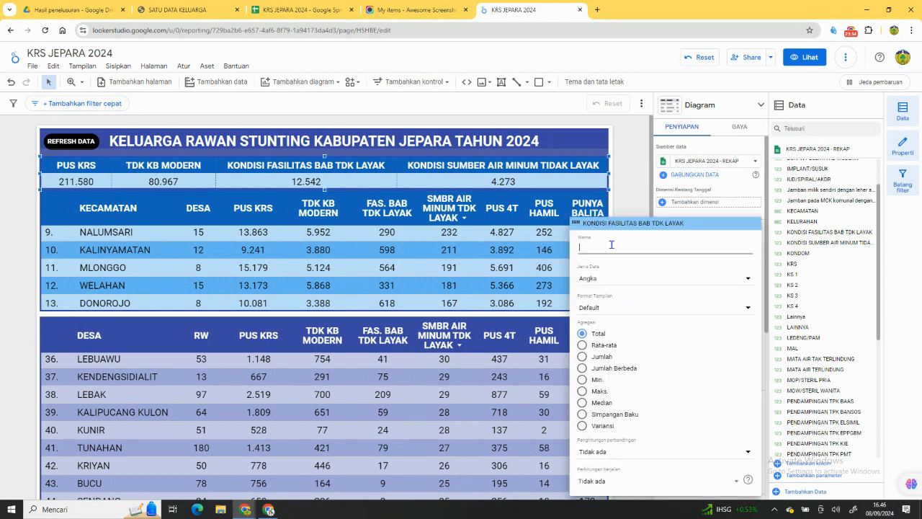
text(FAS BA)
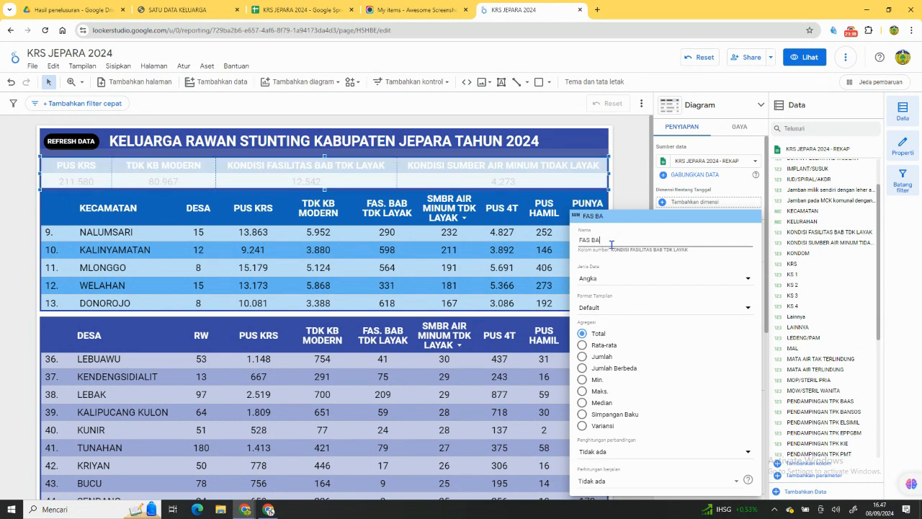
text(B TDK LAYAK)
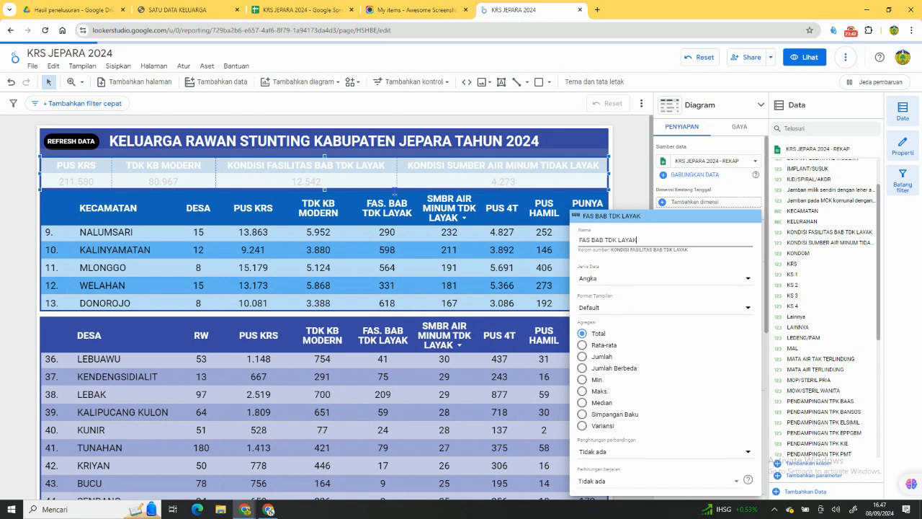
click(590, 239)
text(.)
click(625, 204)
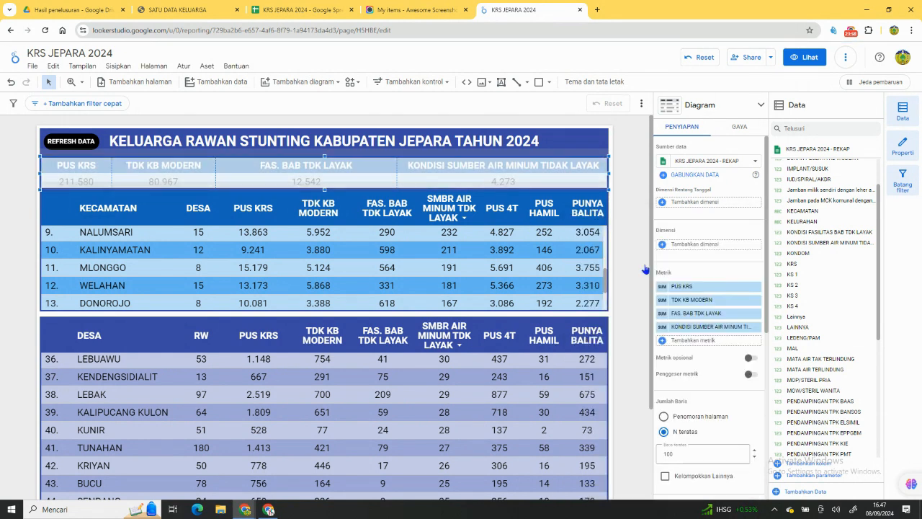
Rename the totals table's KONDISI SUMBER AIR MINUM TIDAK LAYAK metric to SMBR AIR MINUM TDK LAYAK.
click(663, 328)
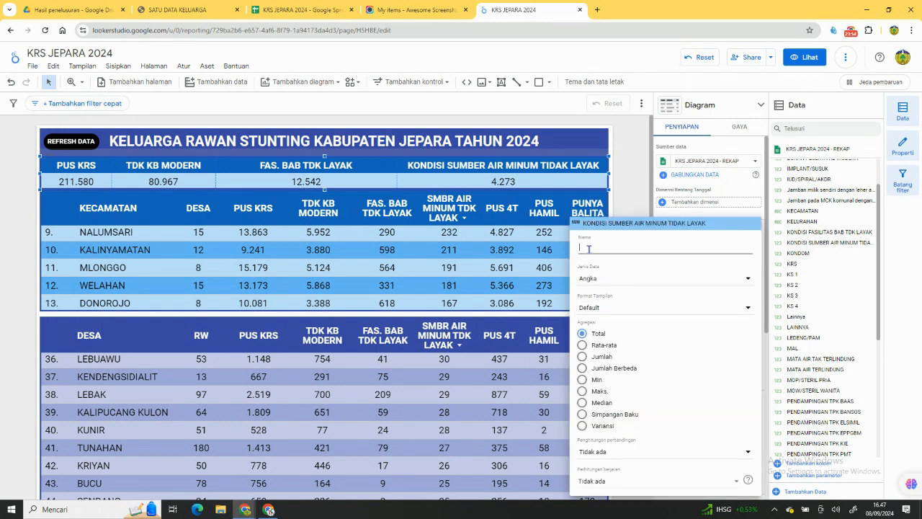
text(S)
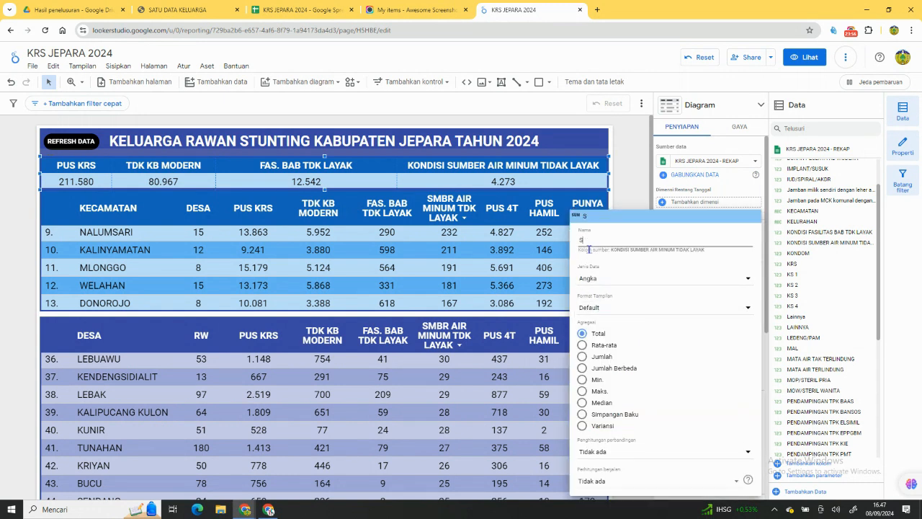
text(MBR)
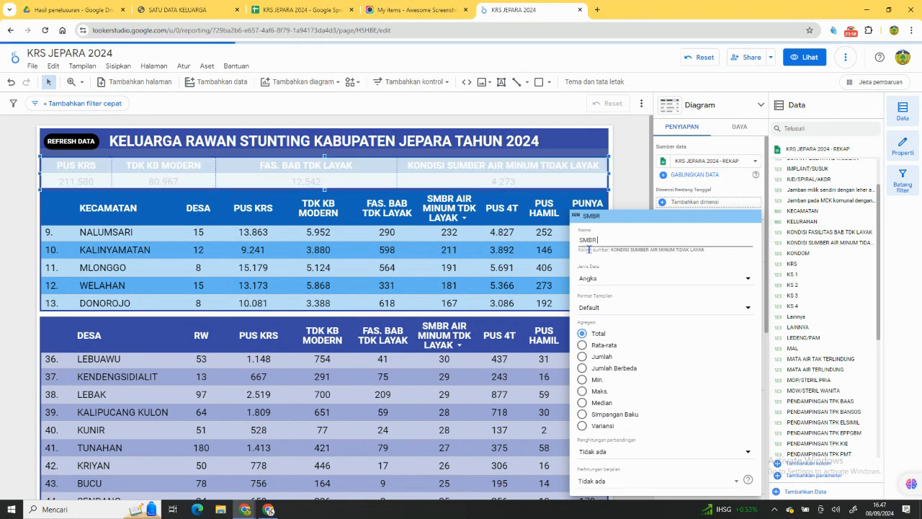
text( AIR MINUM)
text(TDK LAYAK)
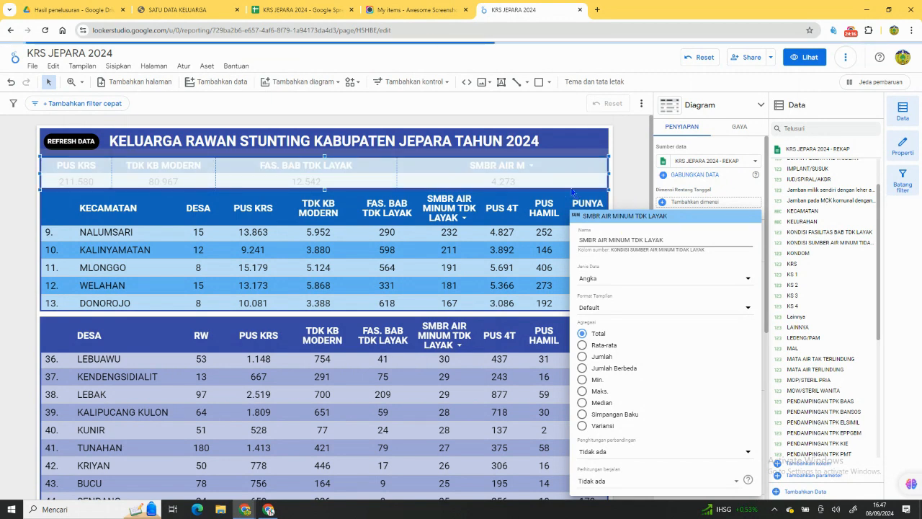
click(629, 188)
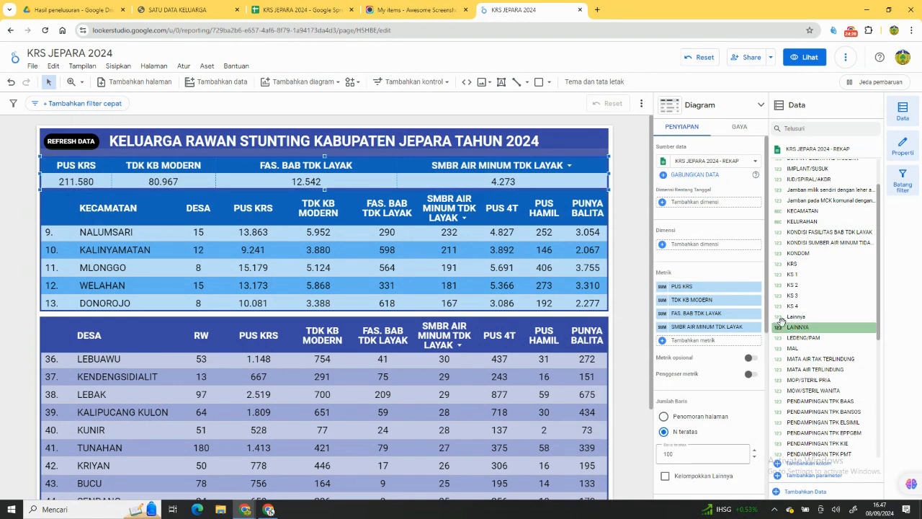
Add PUS 4T, PUS HAMIL and PUNYA BALITA, in that order, as the last metrics of the totals table.
scroll(818, 346, down, 3)
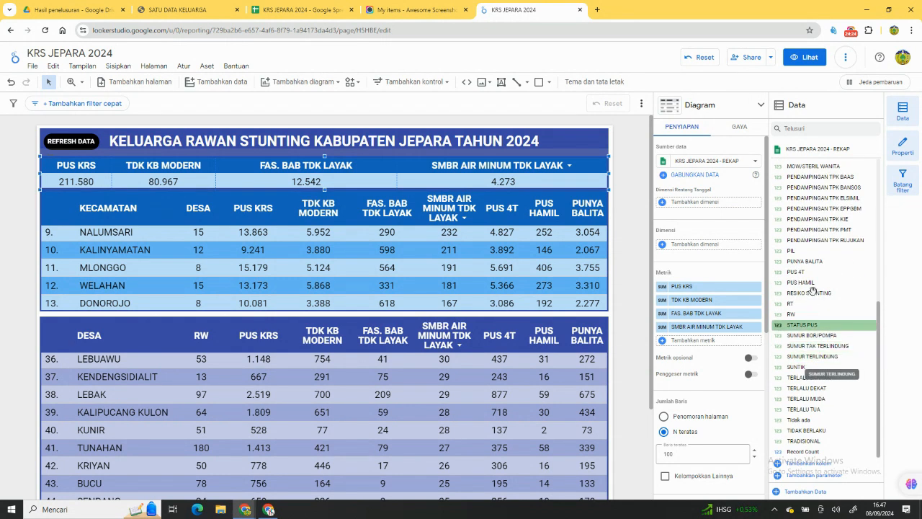
drag(816, 271, 709, 354)
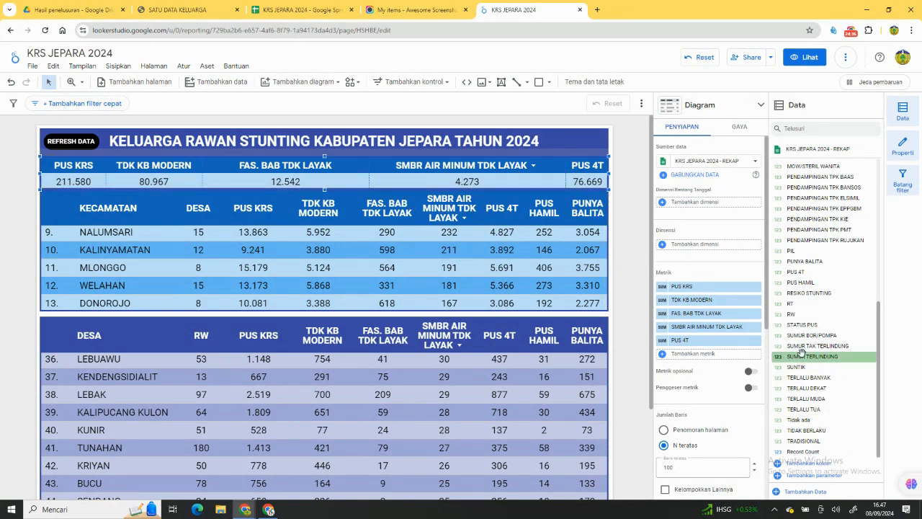
drag(806, 283, 703, 355)
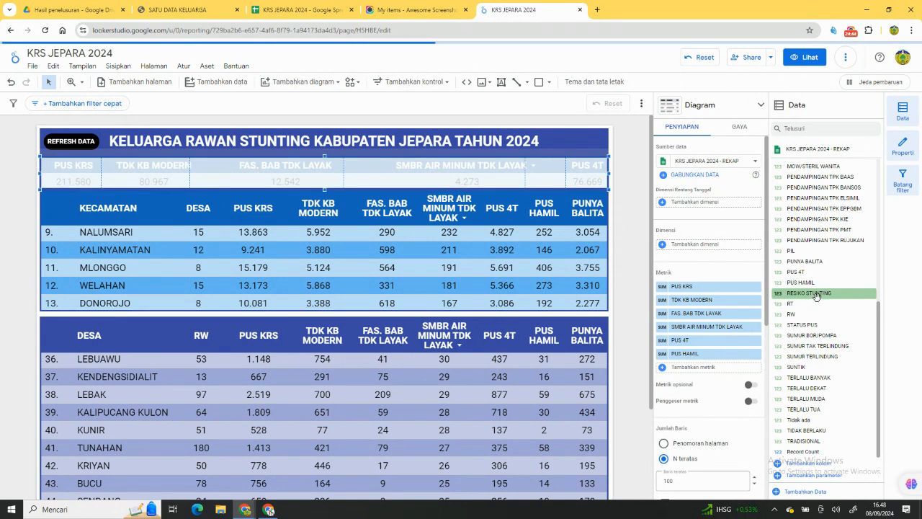
drag(814, 261, 716, 371)
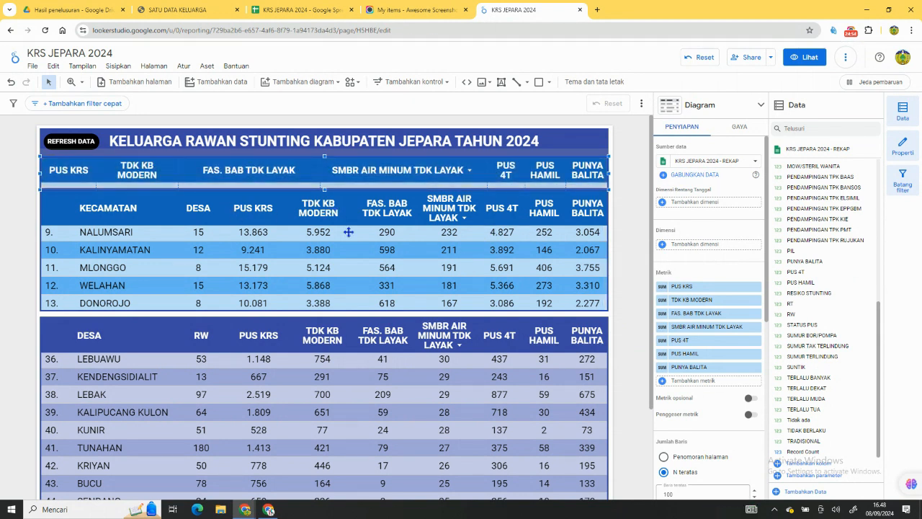
Lower the DESA table's upper edge and move the KECAMATAN table down against it, making room beneath the totals table.
click(345, 317)
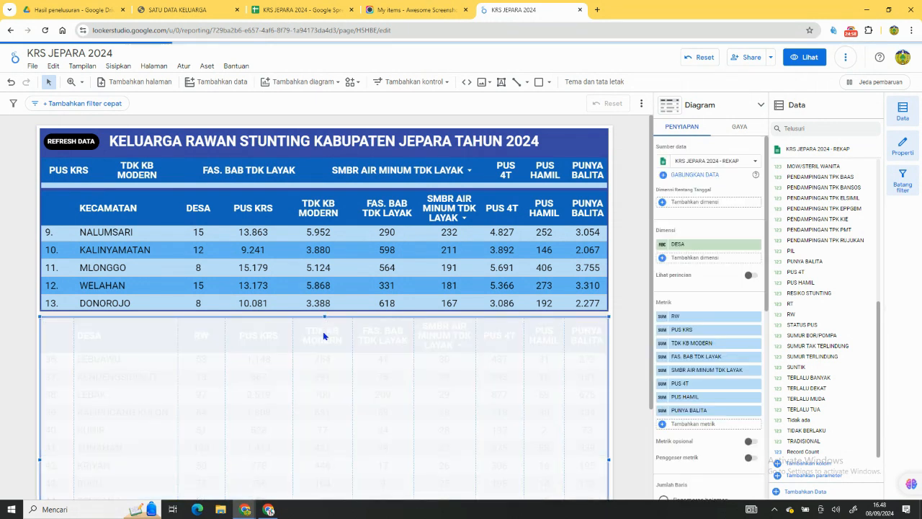
drag(324, 316, 325, 335)
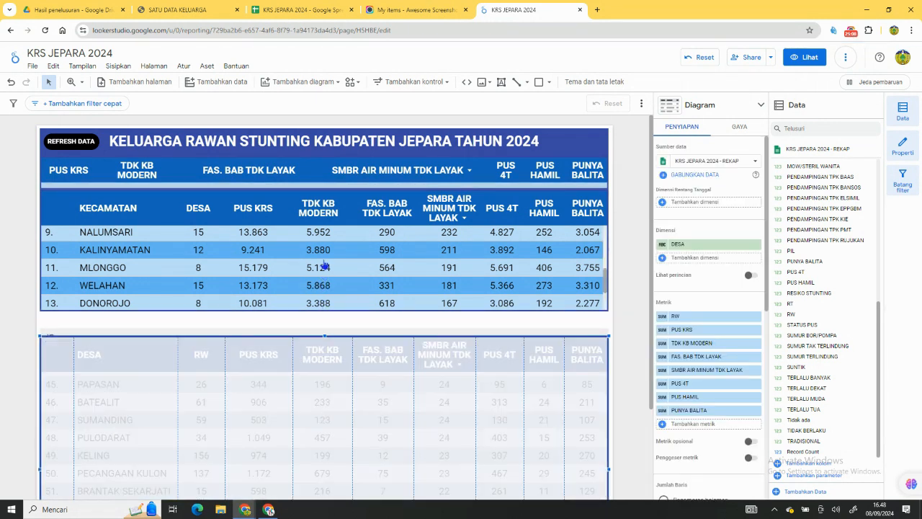
click(343, 198)
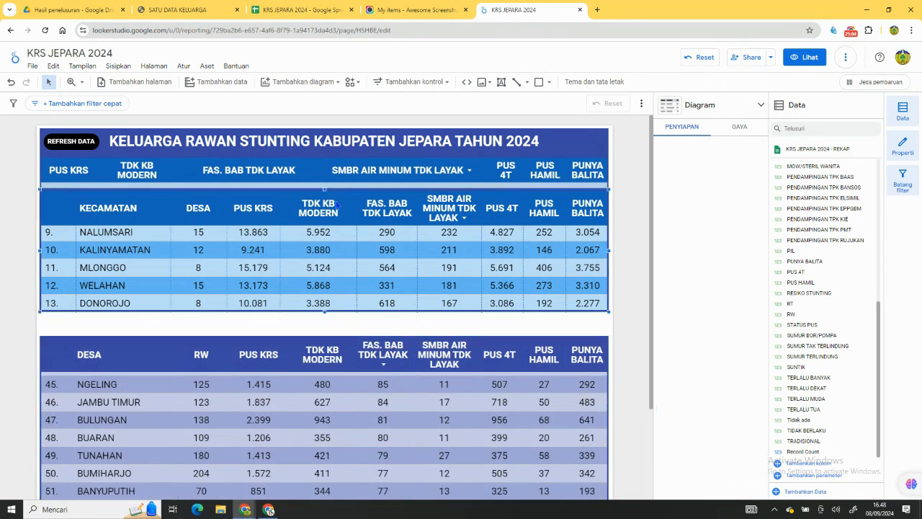
key(Down)
key(Down)
key(Down)
key(Down)
key(Down)
key(Down)
key(Down)
key(Up)
key(Up)
key(Up)
key(Up)
key(Up)
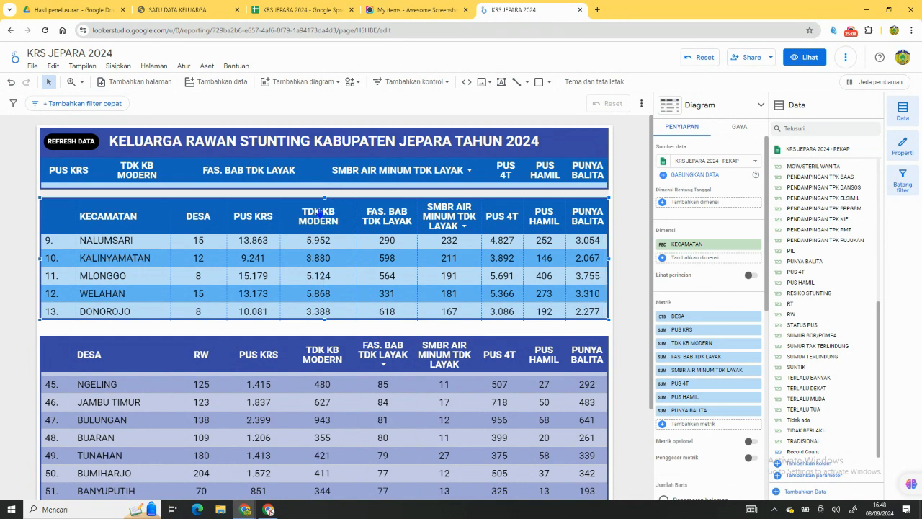
drag(323, 198, 324, 213)
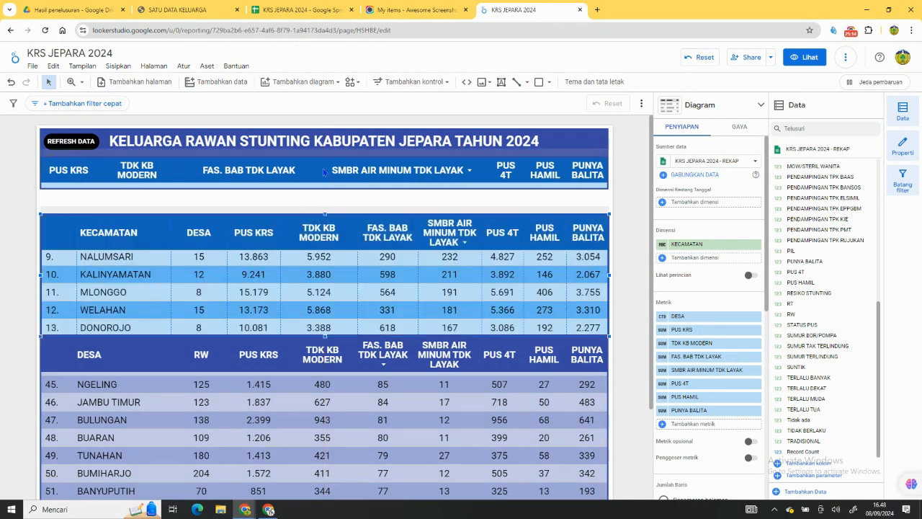
Extend the totals table's lower edge down to just above the KECAMATAN table.
click(325, 186)
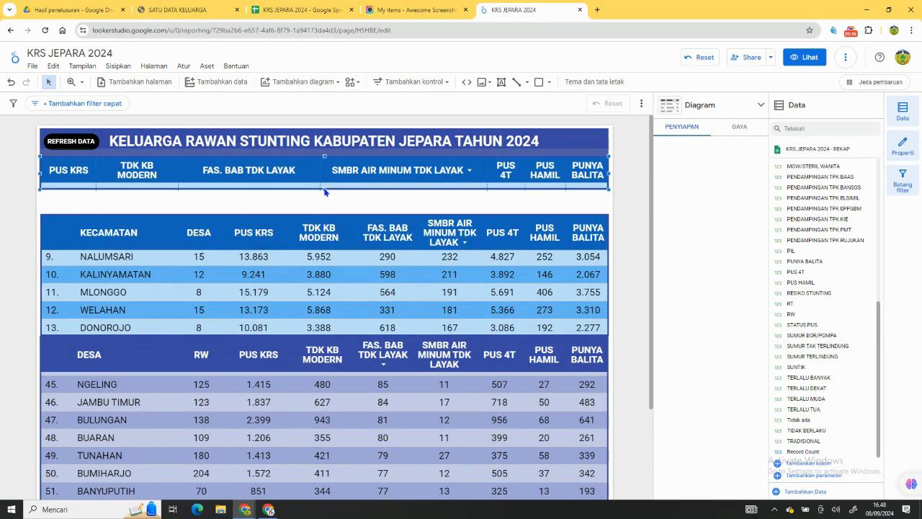
drag(324, 189, 322, 209)
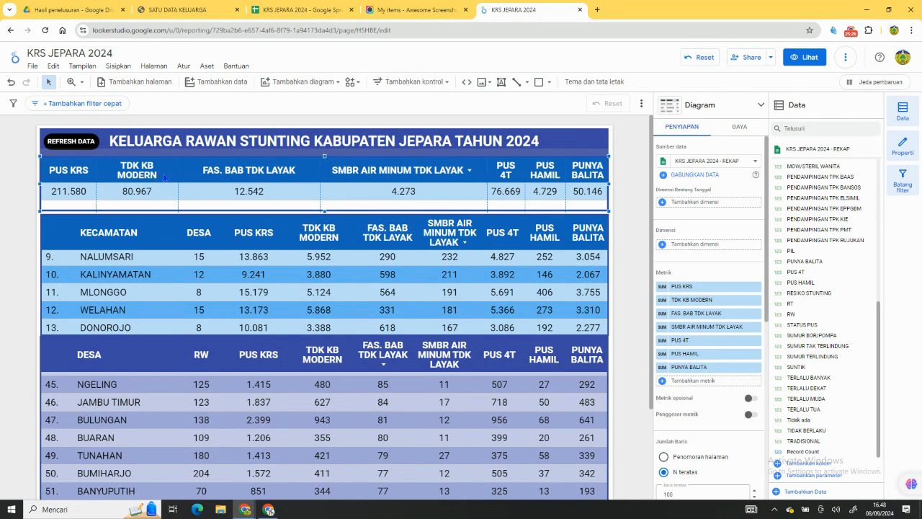
Narrow the totals table's TDK KB MODERN, FAS. BAB TDK LAYAK and SMBR AIR MINUM TDK LAYAK columns, giving the freed width to PUS HAMIL and PUNYA BALITA.
drag(178, 170, 153, 176)
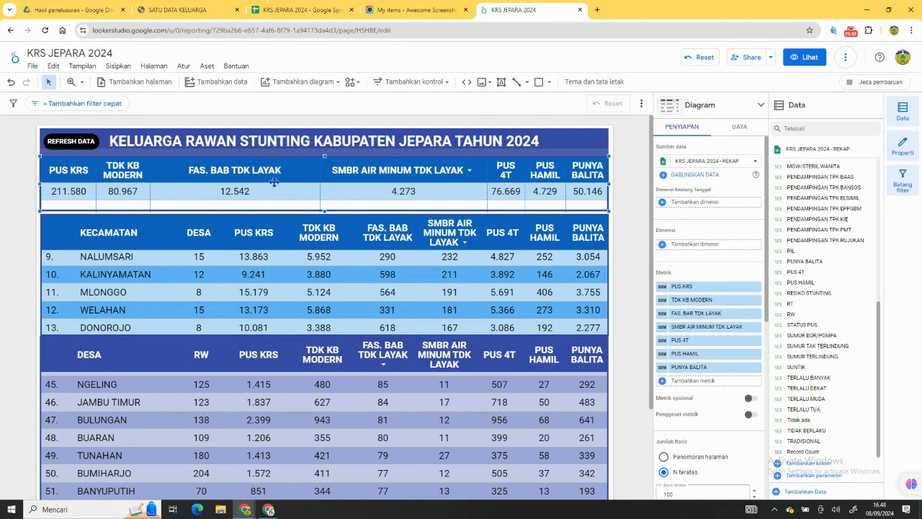
drag(320, 182, 222, 196)
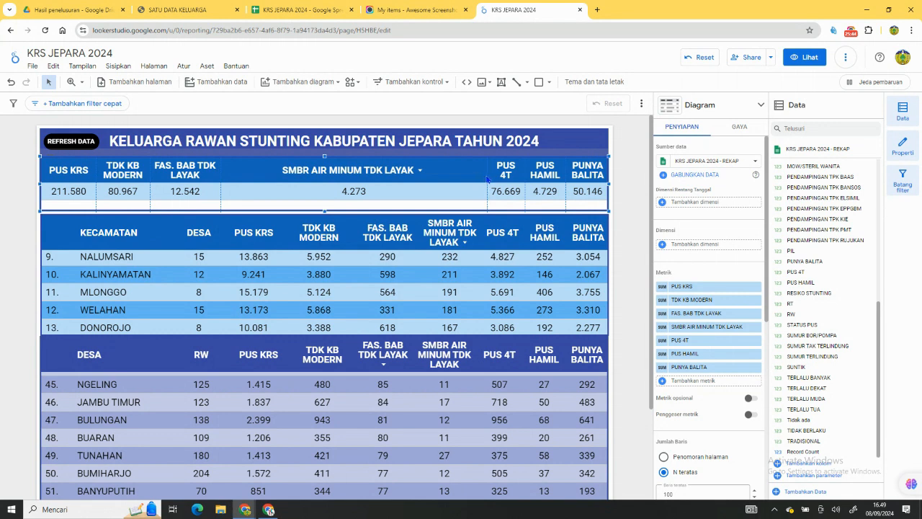
drag(487, 174, 314, 187)
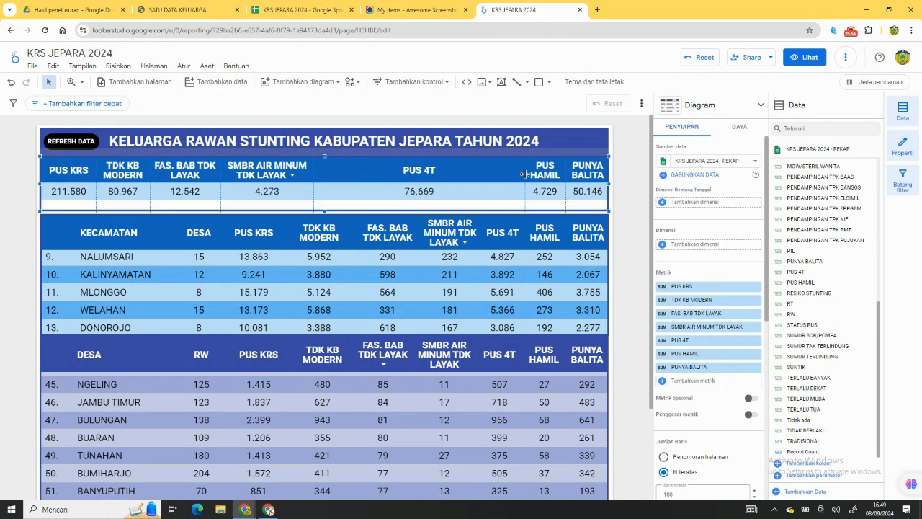
drag(526, 176, 365, 205)
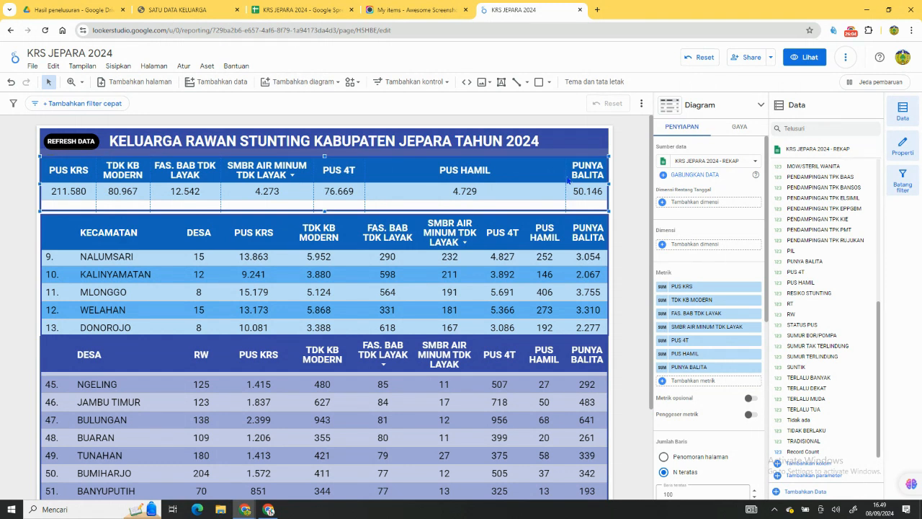
drag(565, 176, 515, 192)
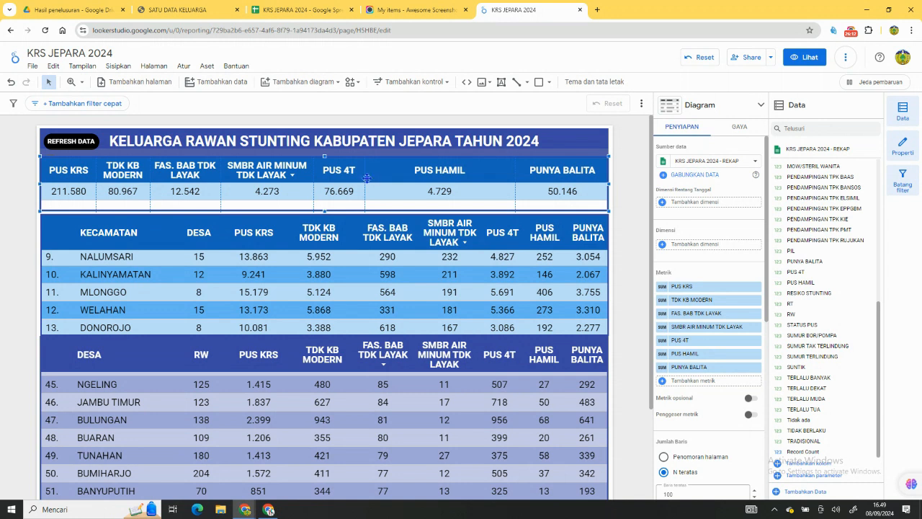
Rebalance the totals table's column widths so each header from FAS. BAB TDK LAYAK to PUNYA BALITA fits its text on one line.
drag(365, 178, 425, 180)
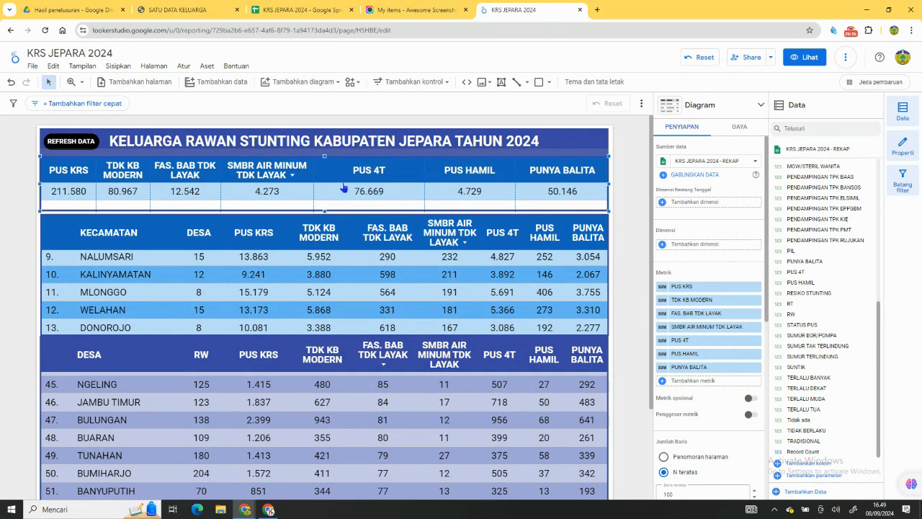
drag(315, 171, 341, 174)
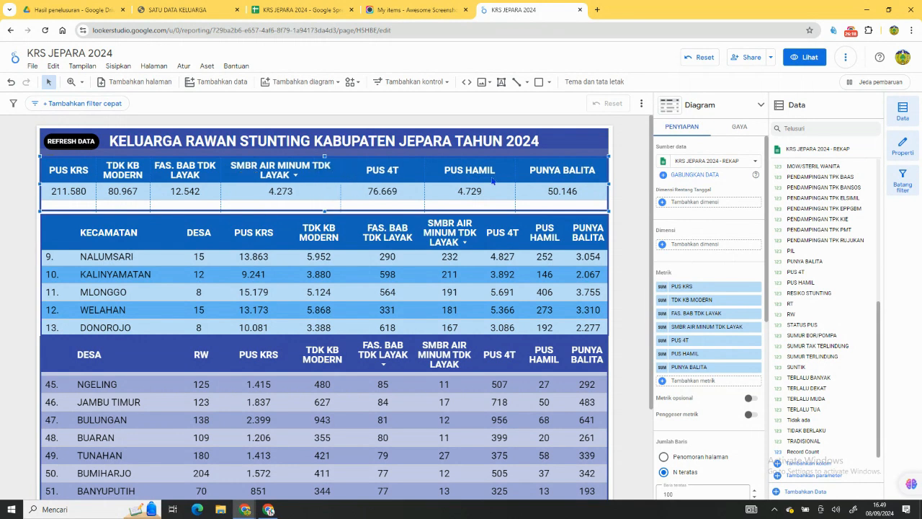
drag(516, 177, 527, 178)
drag(428, 182, 462, 183)
drag(341, 189, 408, 191)
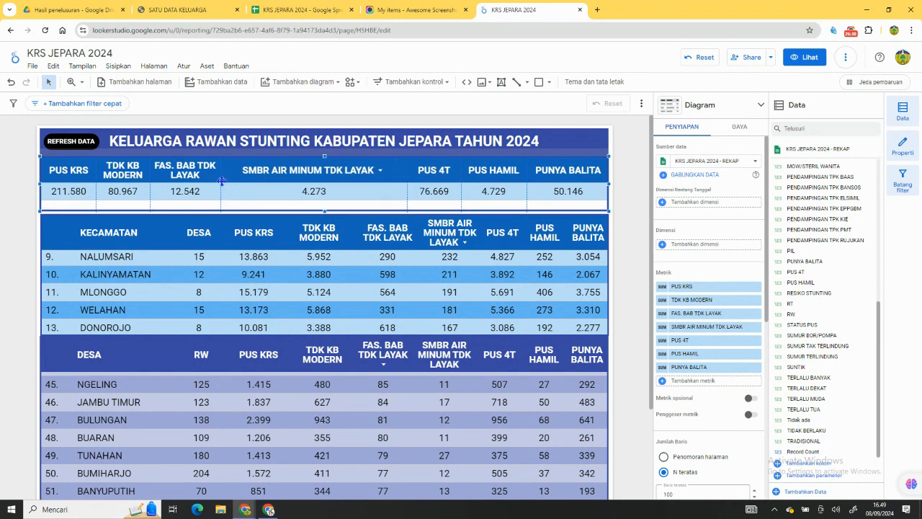
drag(220, 184, 266, 191)
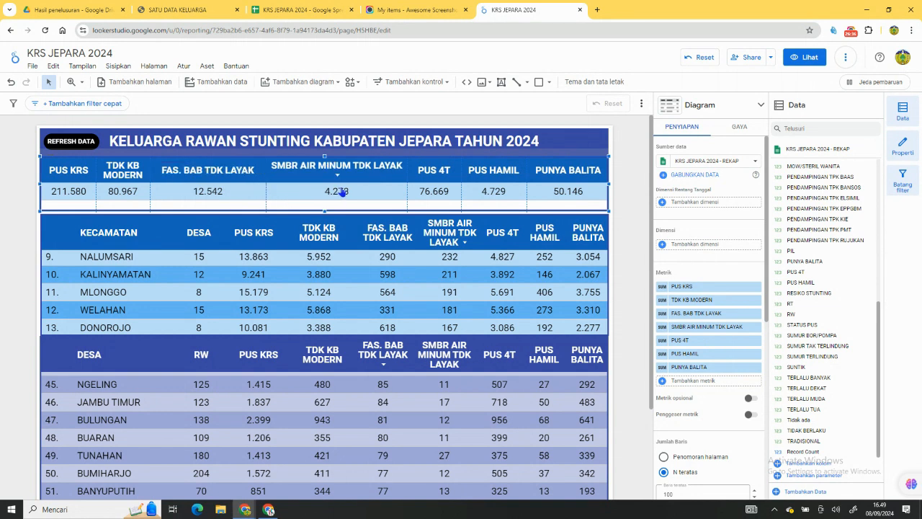
Rename the totals table's SMBR AIR MINUM TDK LAYAK metric to AIR MINUM TDK LAYAK.
click(662, 328)
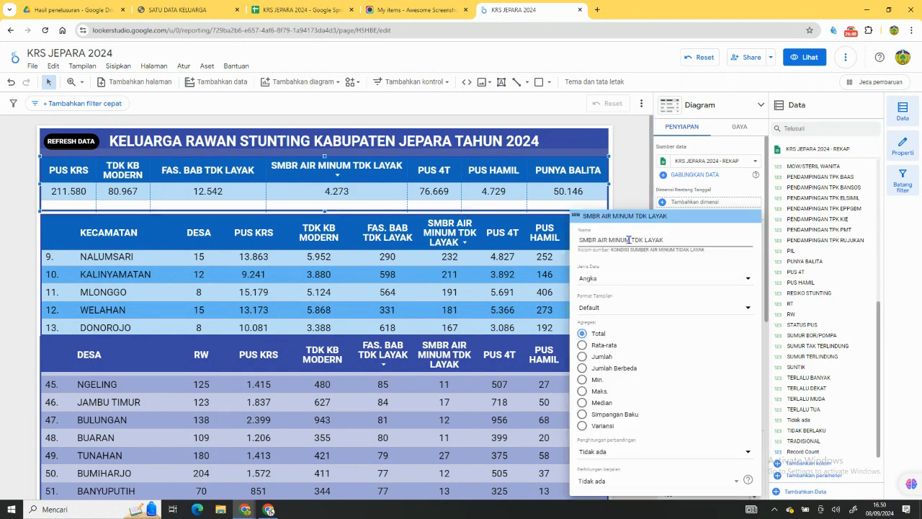
drag(598, 242, 565, 250)
key(BackSpace)
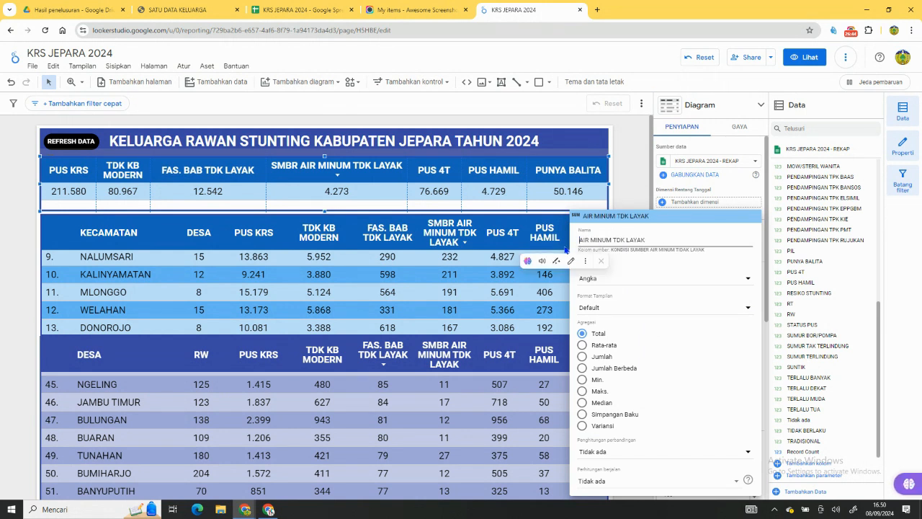
click(365, 204)
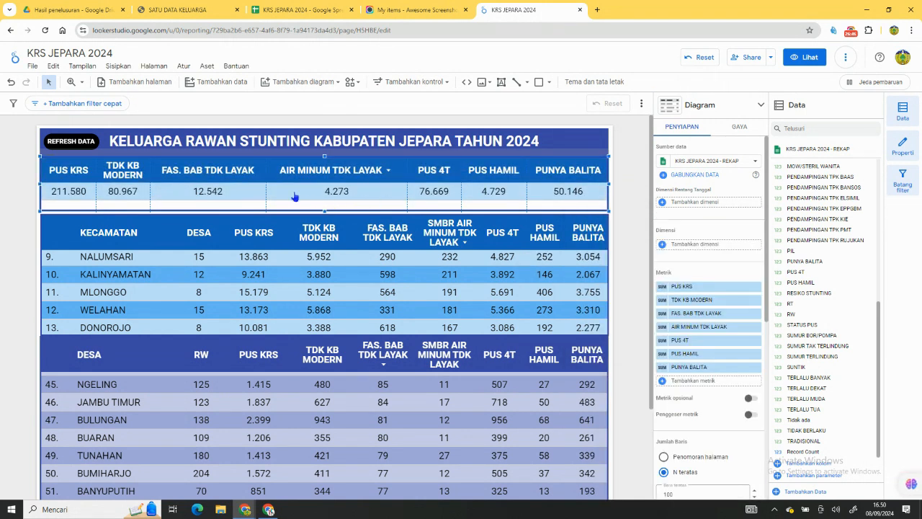
Widen the totals table's FAS. BAB TDK LAYAK and AIR MINUM TDK LAYAK columns and tighten PUS 4T, PUS HAMIL and PUNYA BALITA to single-line headers.
drag(267, 184, 287, 186)
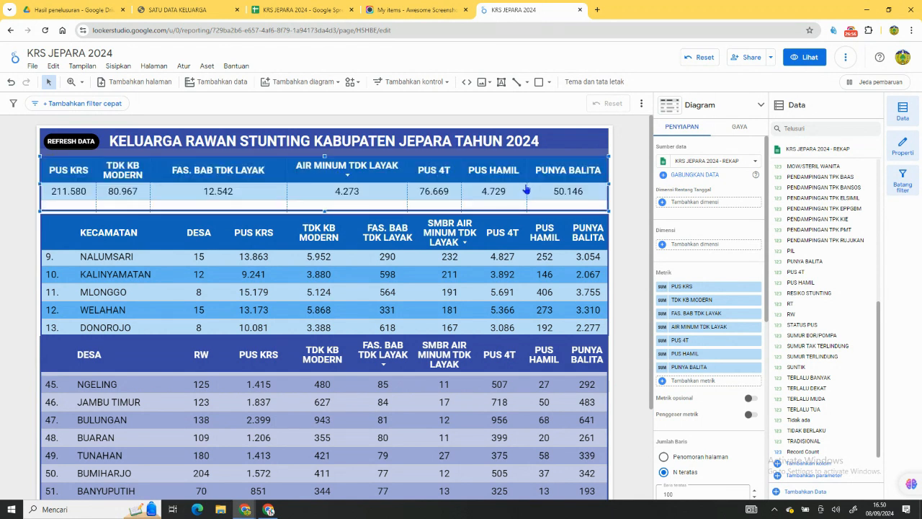
drag(526, 179, 534, 178)
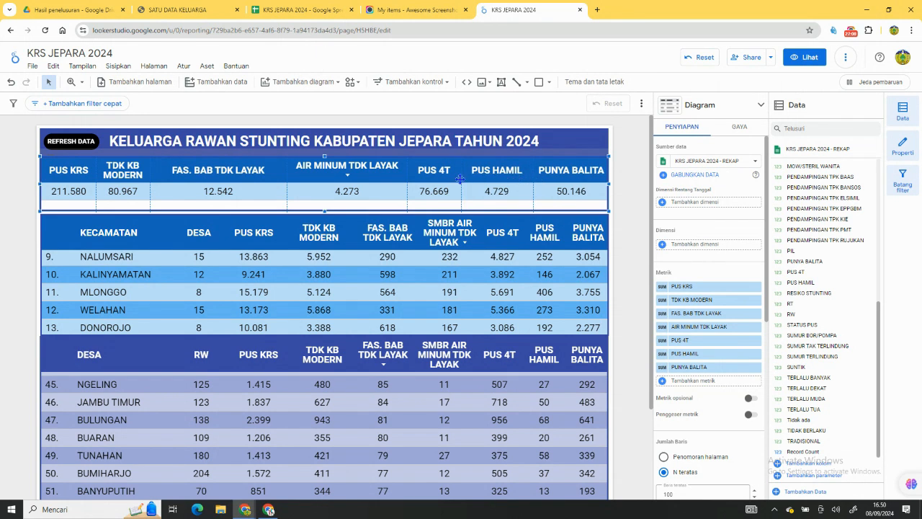
drag(461, 179, 473, 183)
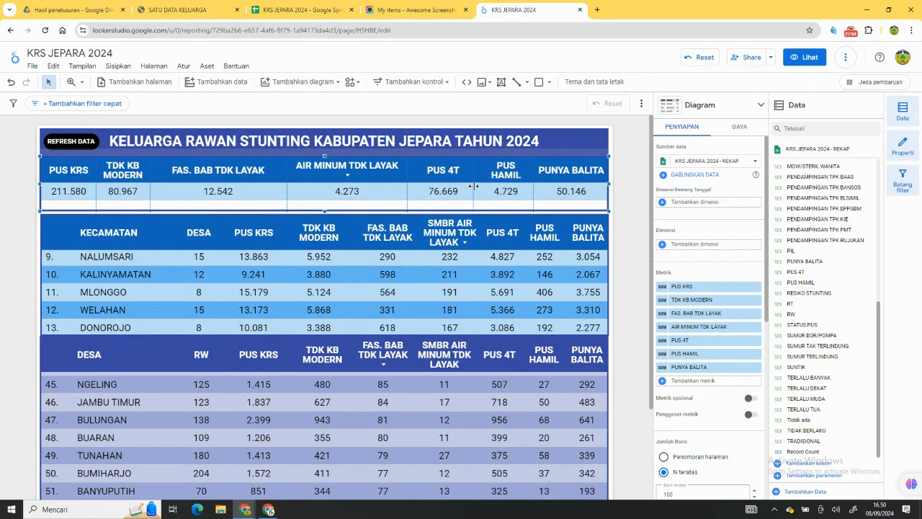
drag(407, 187, 426, 188)
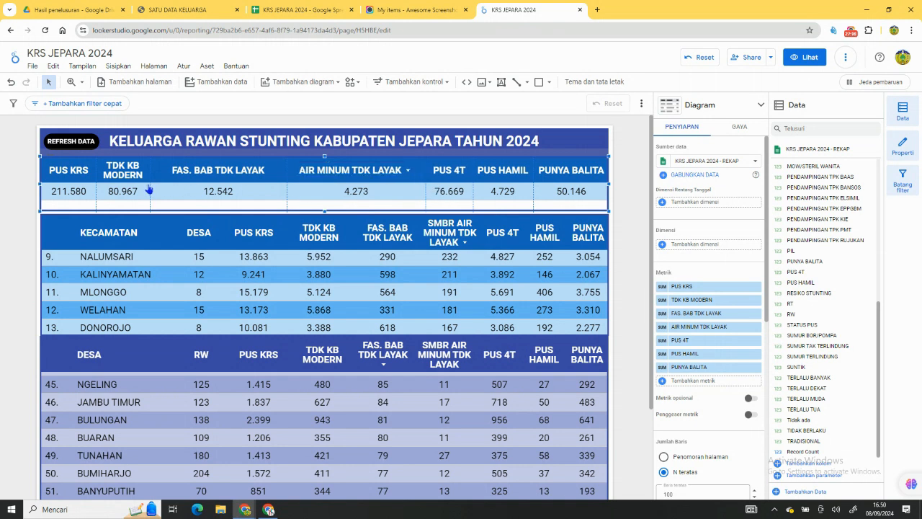
Widen the totals table's TDK KB MODERN column until its header fits one line, and raise the table's lower edge towards its data row.
drag(151, 189, 165, 192)
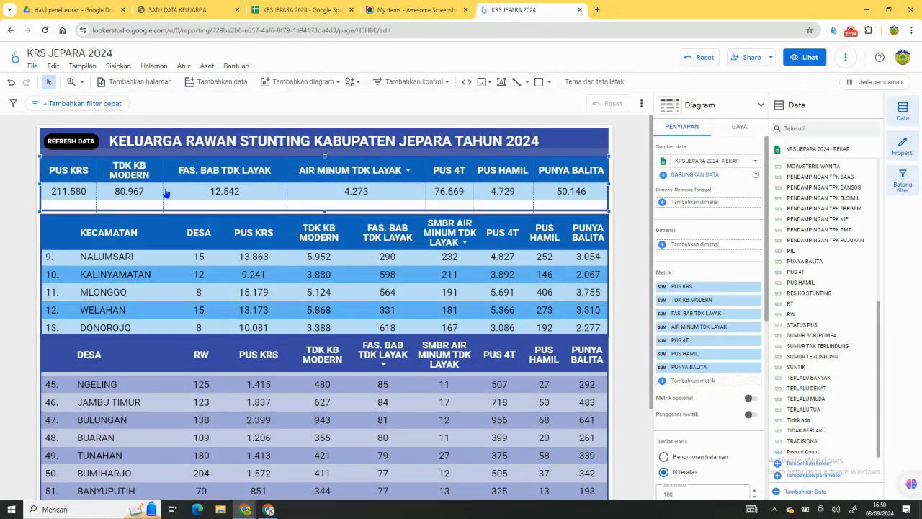
drag(163, 192, 173, 196)
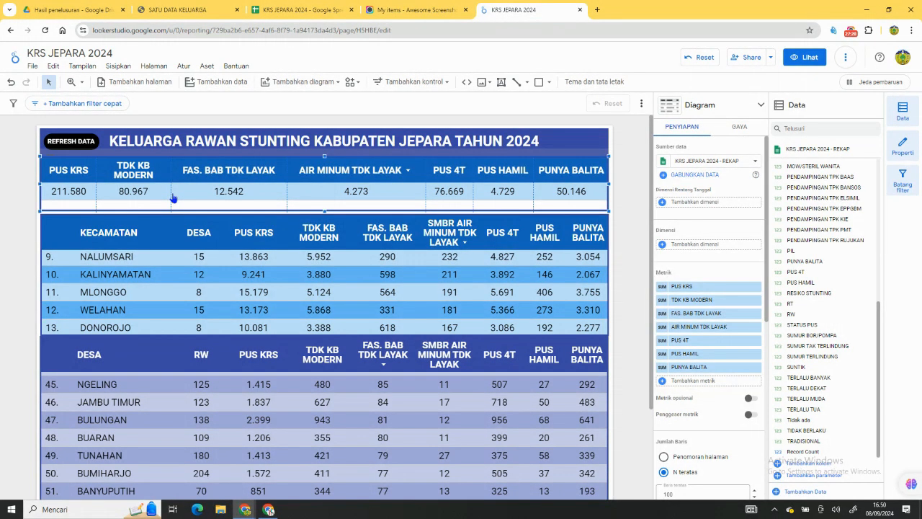
drag(171, 177, 180, 183)
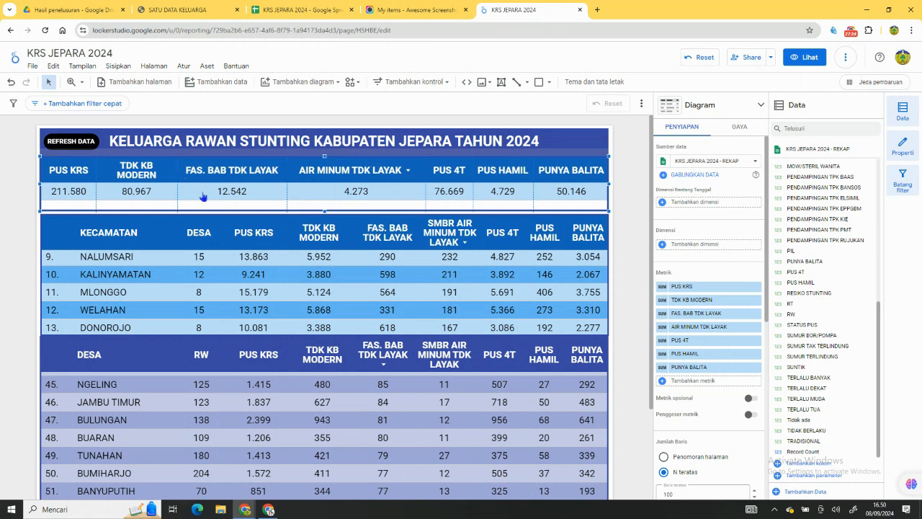
drag(287, 167, 296, 173)
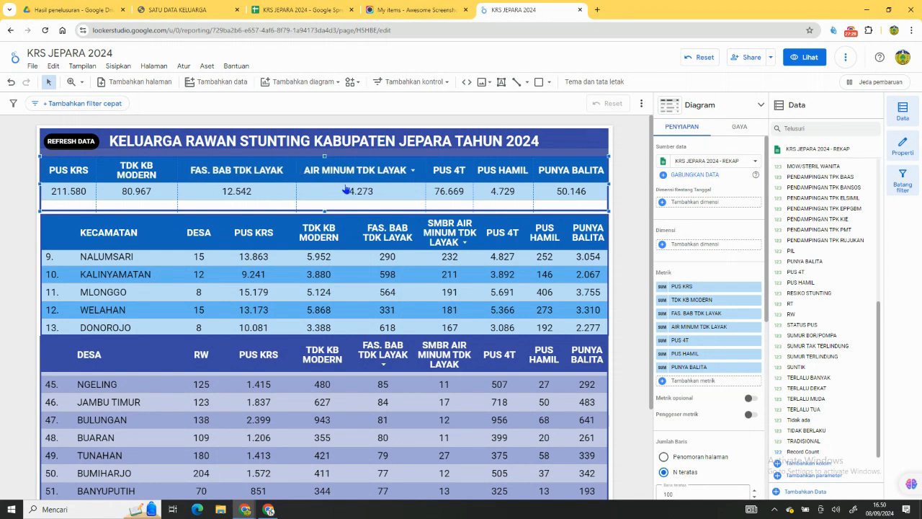
drag(177, 178, 184, 178)
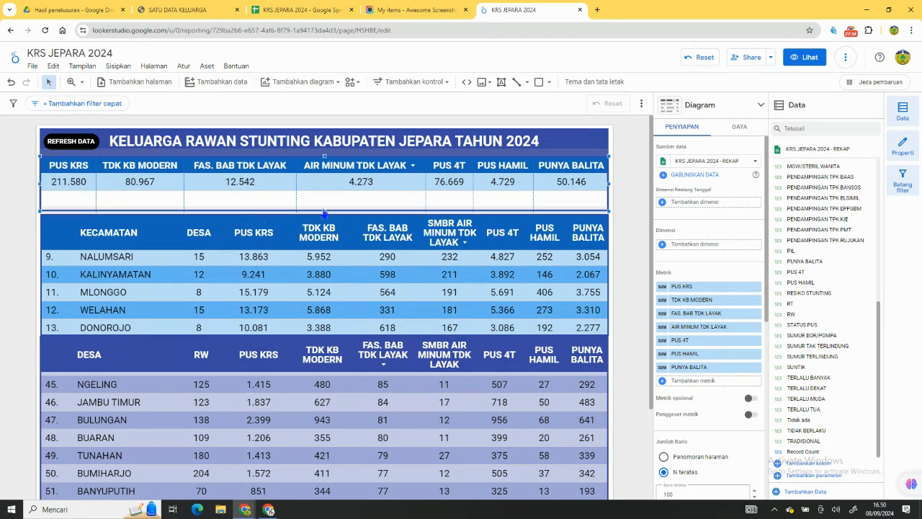
drag(324, 213, 324, 196)
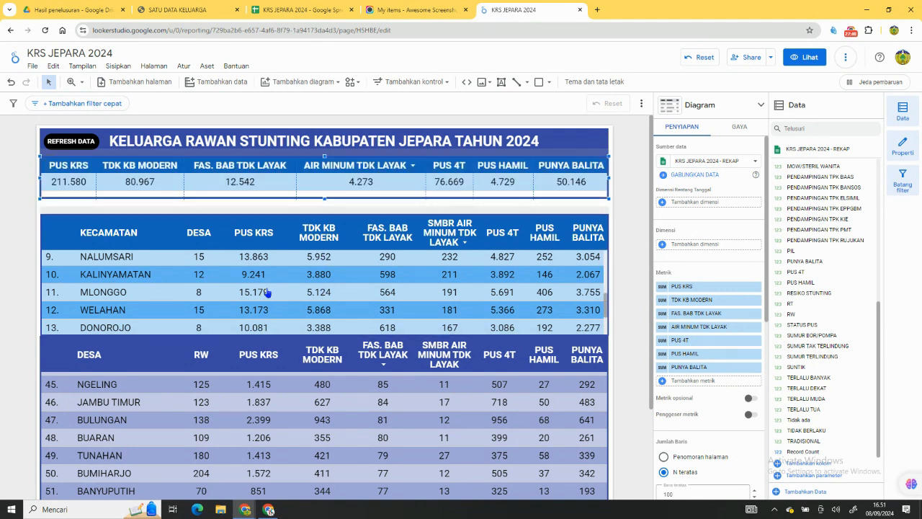
Look through the rows of the KECAMATAN table down to its end.
scroll(267, 290, down, 2)
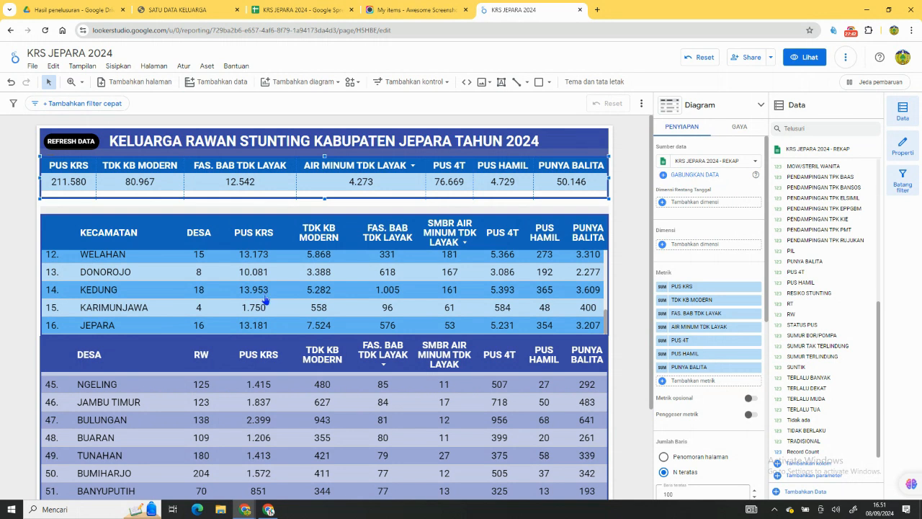
scroll(271, 324, up, 6)
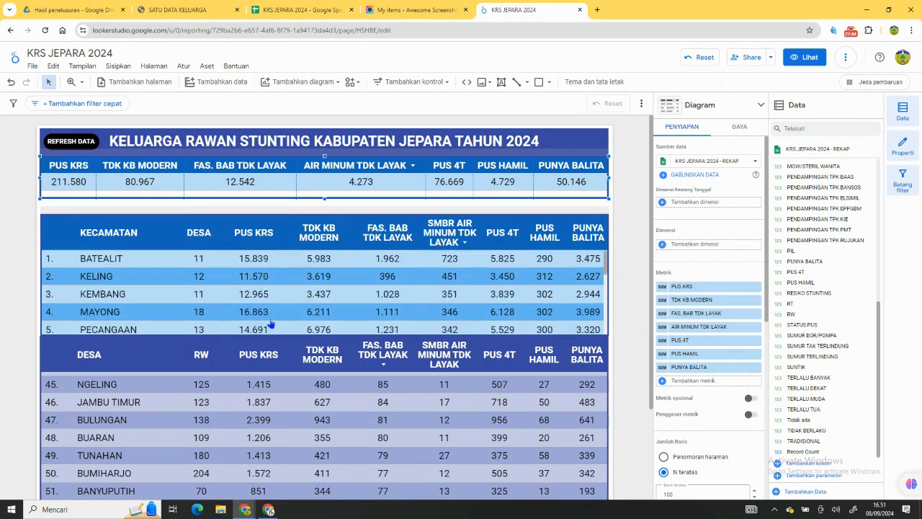
scroll(283, 304, down, 5)
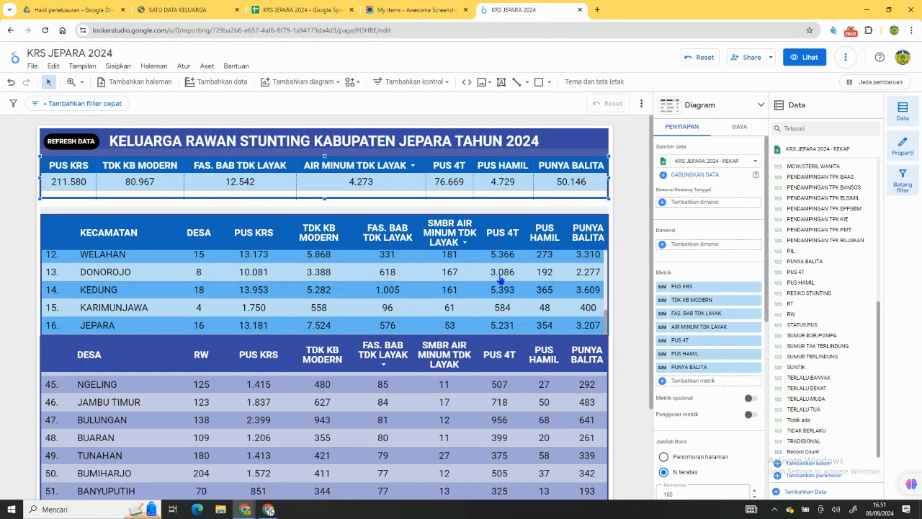
Switch to the KRS JEPARA 2024 spreadsheet and examine the THN sheet's family records, including the KODE KELUARGA, NAMA KK and NAMA ISTRI columns.
click(290, 11)
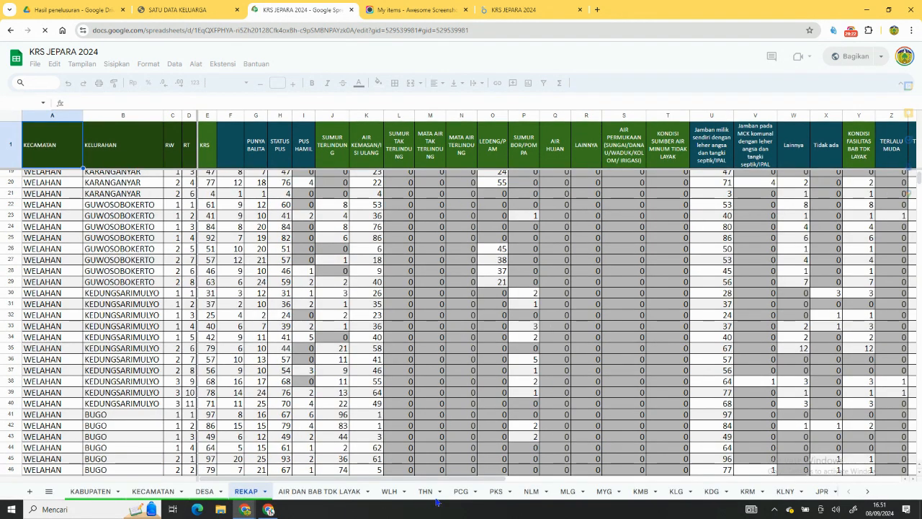
click(426, 491)
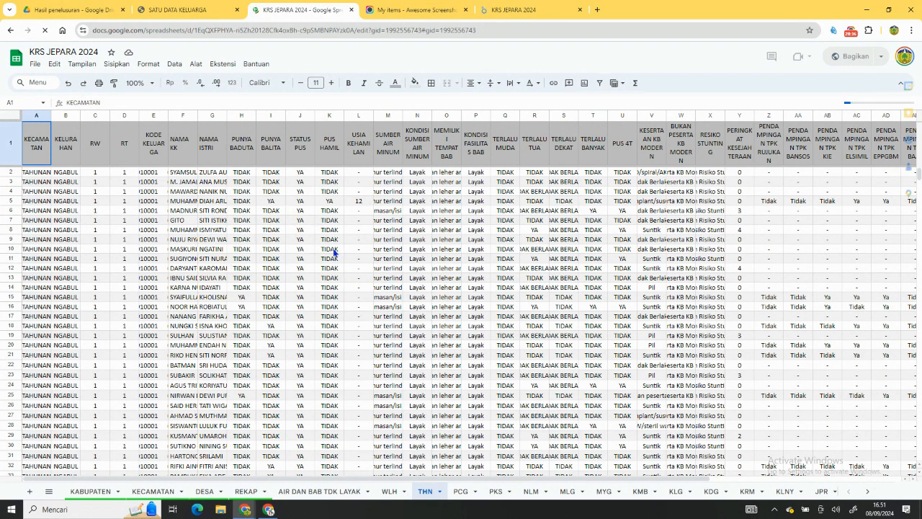
scroll(327, 252, down, 5)
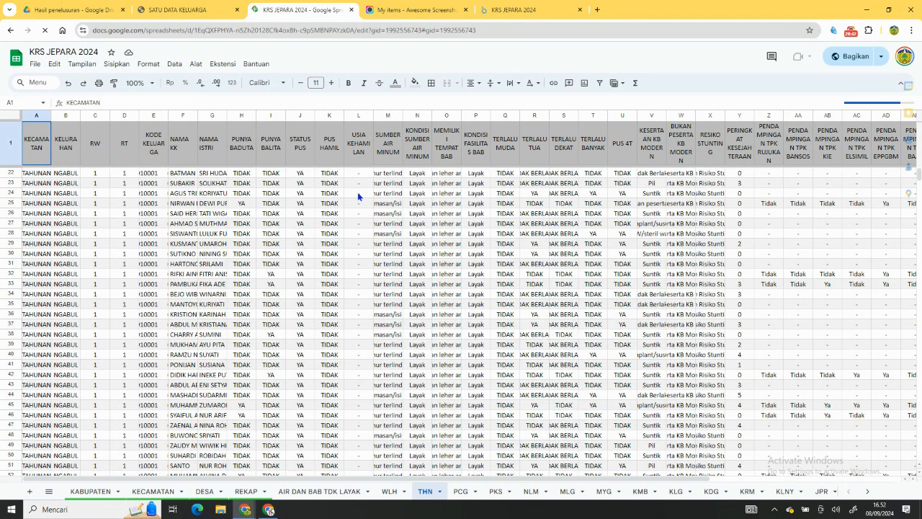
click(154, 160)
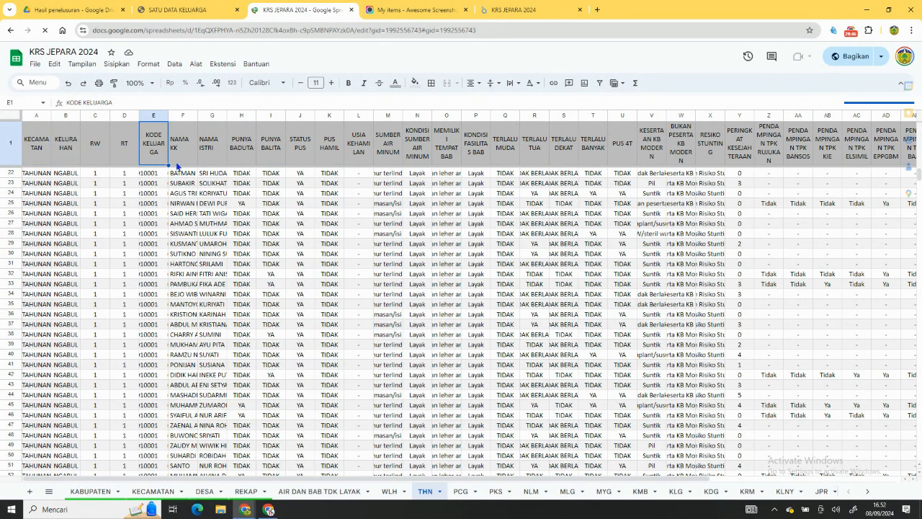
click(187, 160)
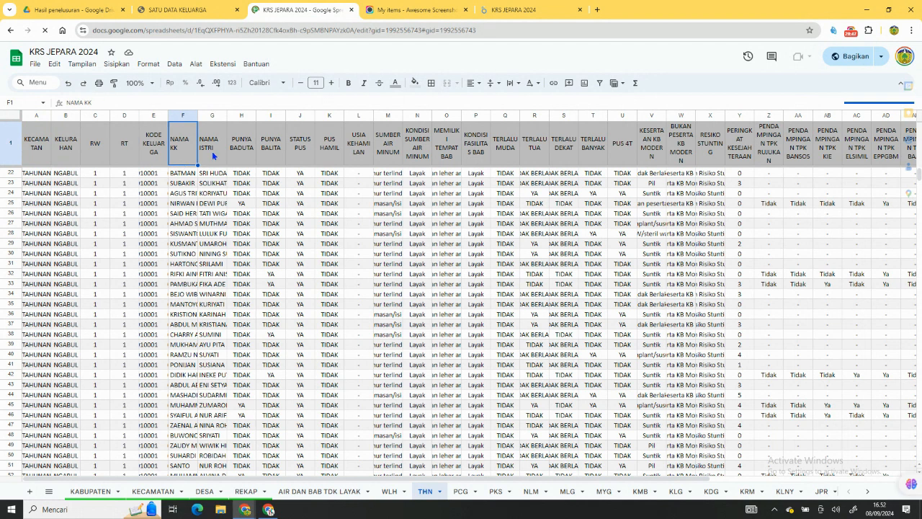
click(213, 155)
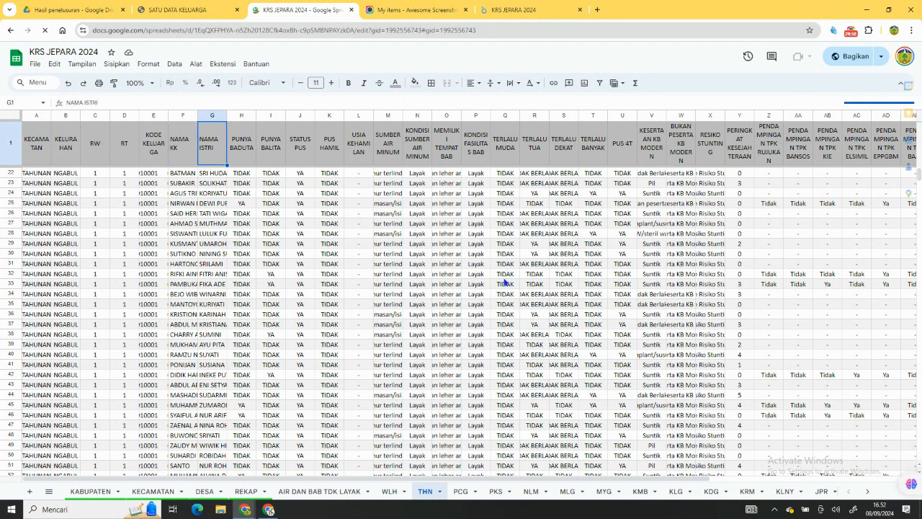
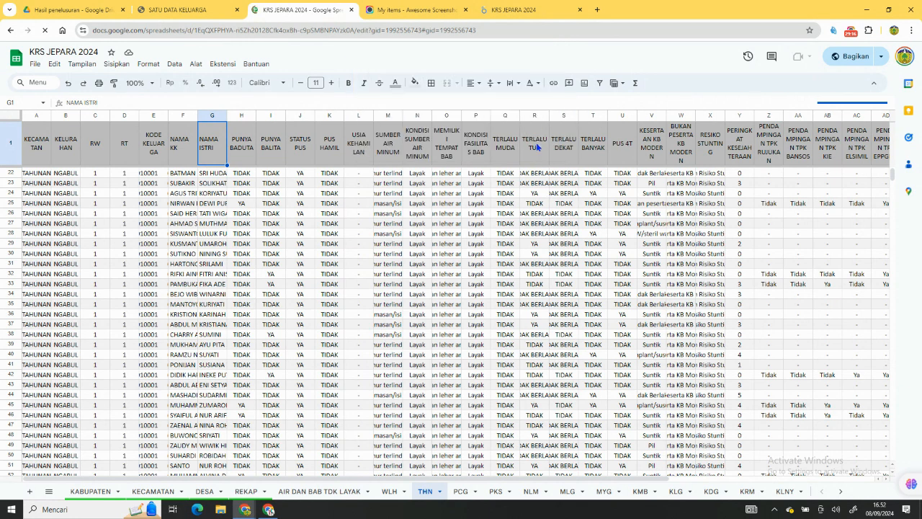
Look across the THN sheet's columns through PERINGKATSEJAHTERA and check the RESIKO STUNTING values in several rows.
scroll(623, 306, down, 1)
scroll(631, 462, right, 3)
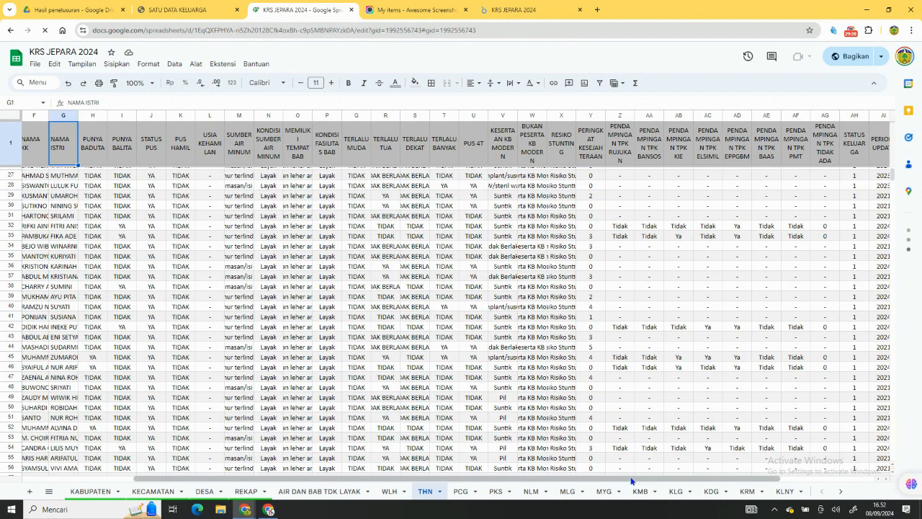
scroll(631, 481, right, 3)
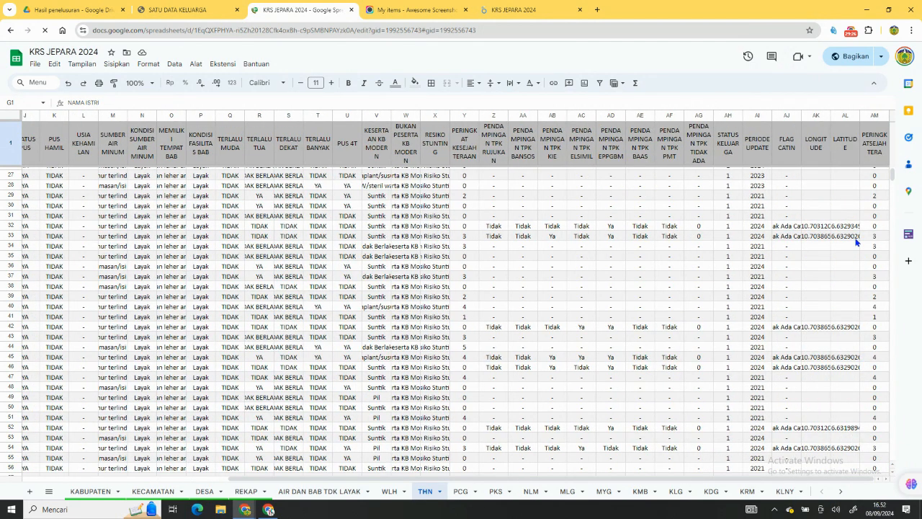
scroll(856, 242, up, 5)
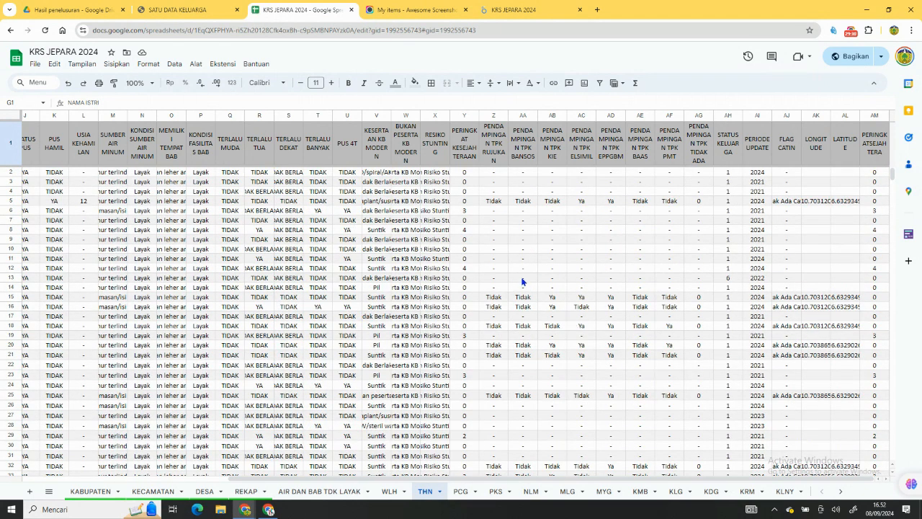
click(440, 192)
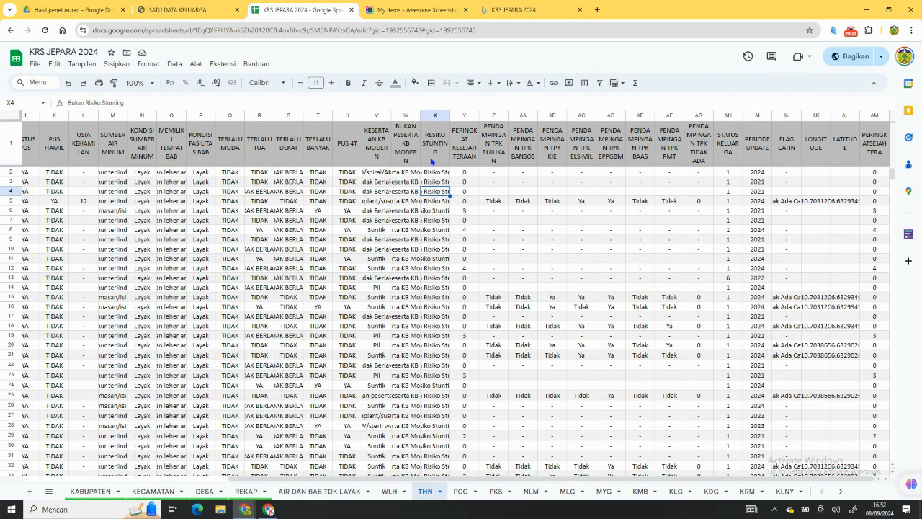
click(433, 238)
click(438, 249)
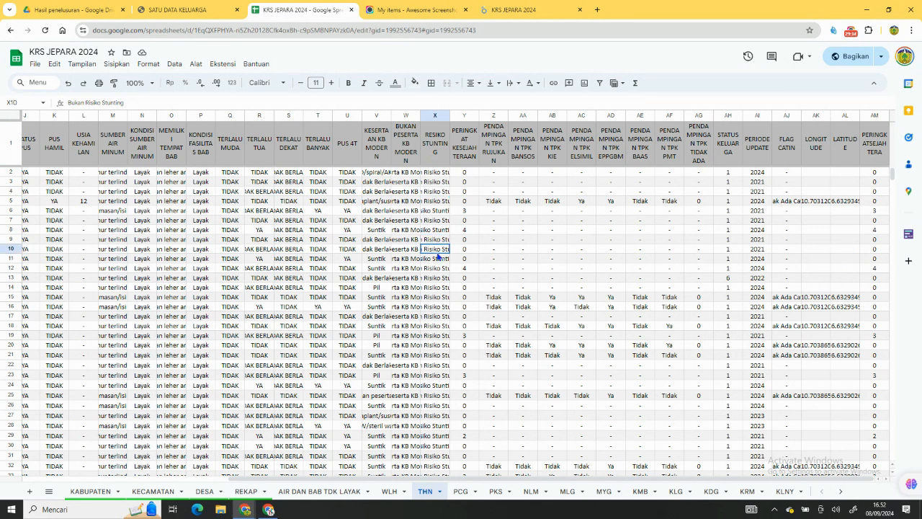
click(446, 192)
click(439, 211)
click(443, 253)
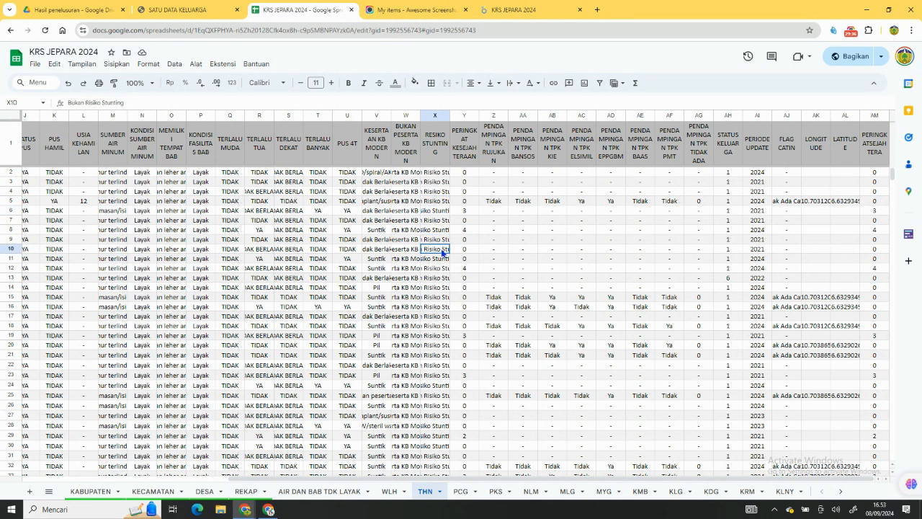
click(448, 315)
click(438, 345)
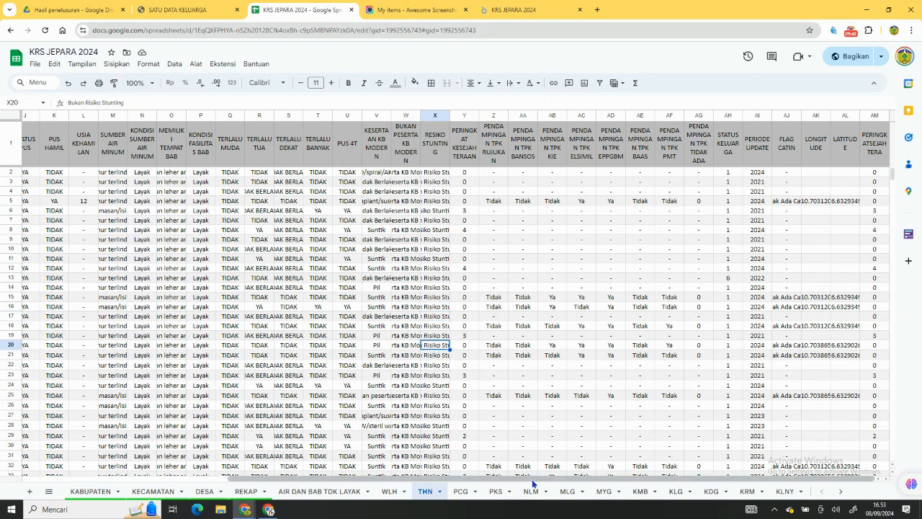
drag(532, 478, 295, 441)
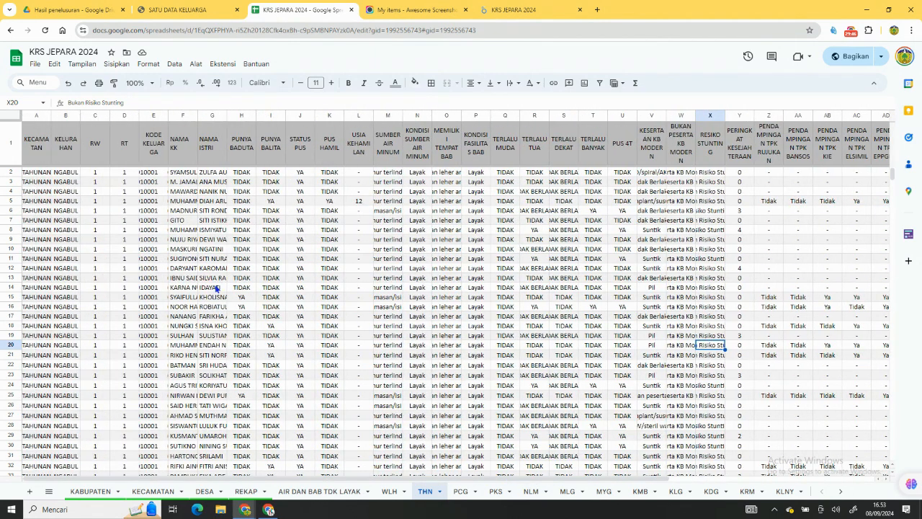
Compare the report's metrics with the THN sheet, checking RESIKO STUNTING and the indicator columns from PUNYA BADUTA to KESERTAAN KB MODERN.
click(508, 10)
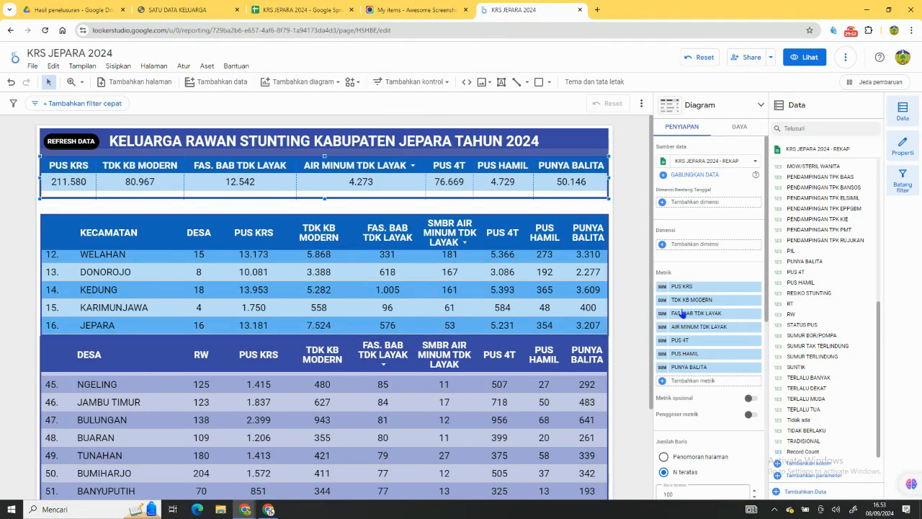
click(309, 11)
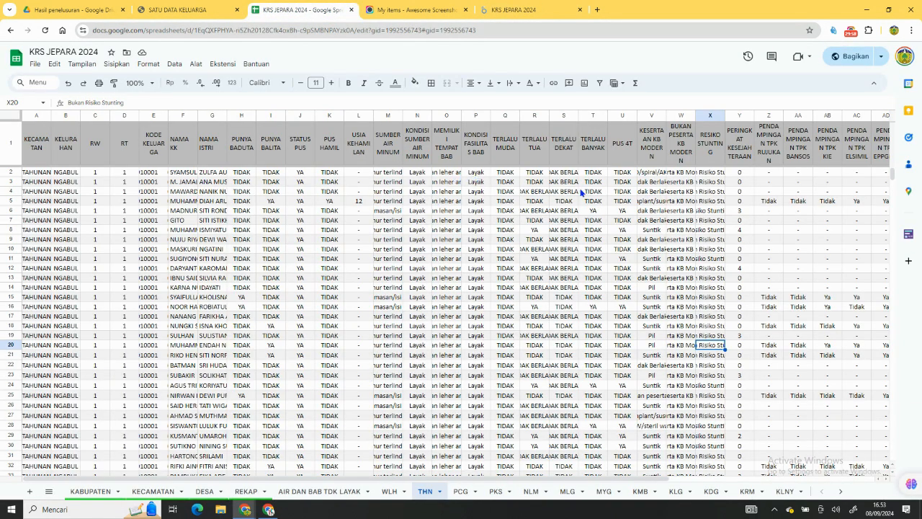
click(711, 181)
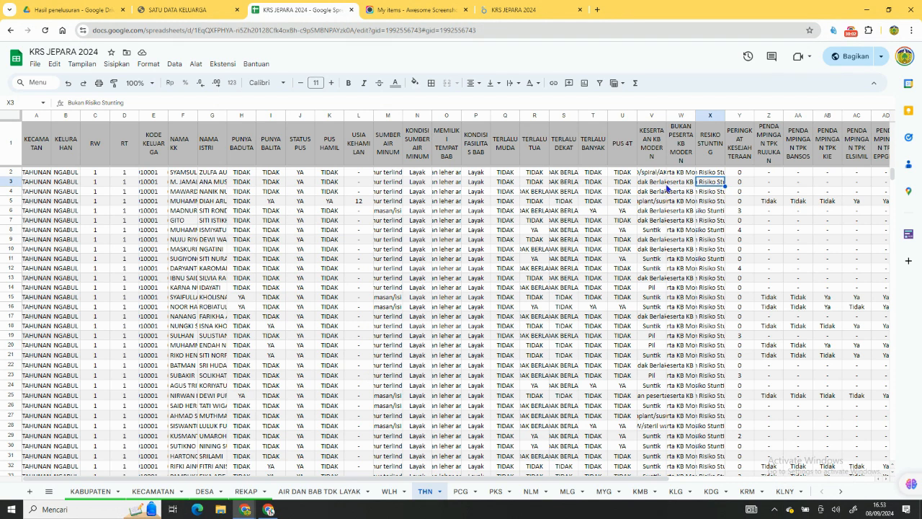
click(687, 182)
click(248, 192)
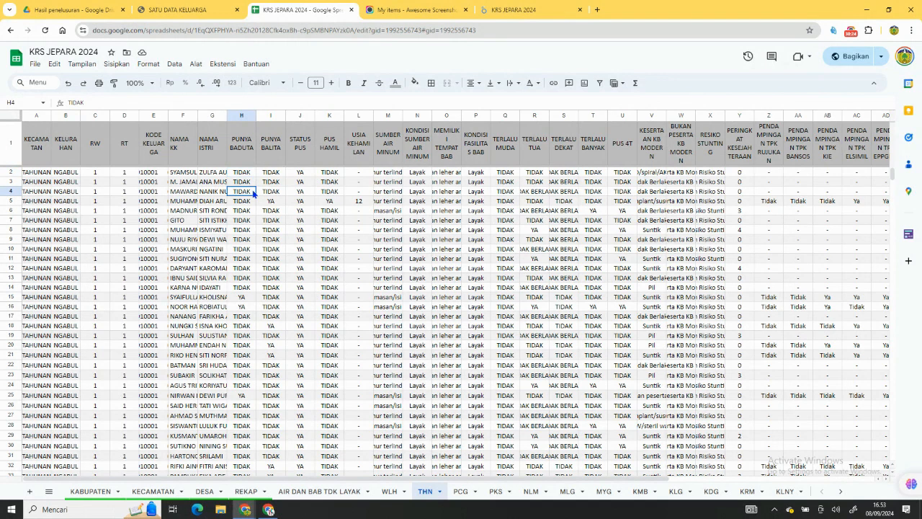
click(390, 175)
click(417, 176)
click(443, 176)
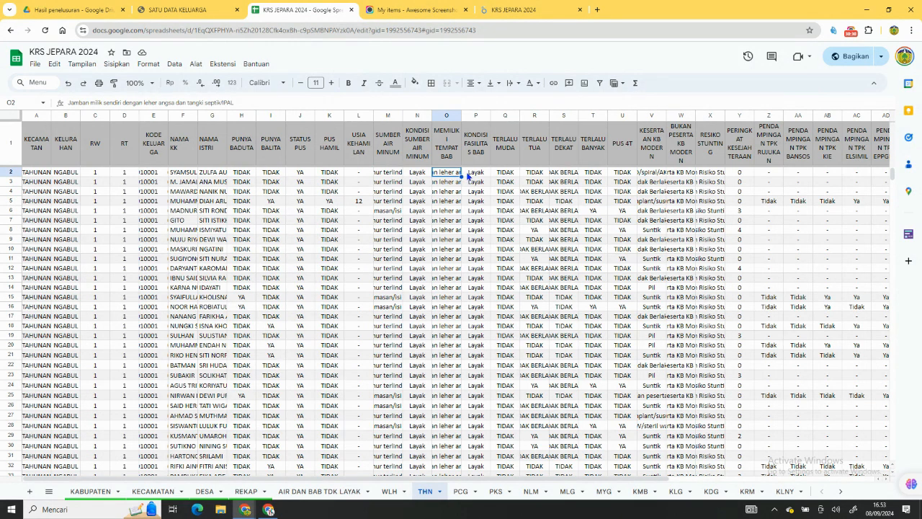
click(477, 174)
click(510, 177)
click(541, 179)
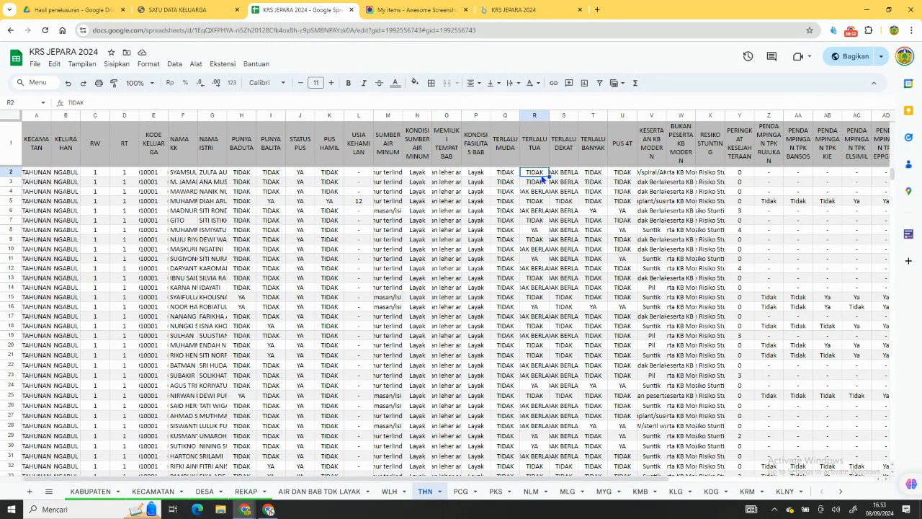
click(560, 177)
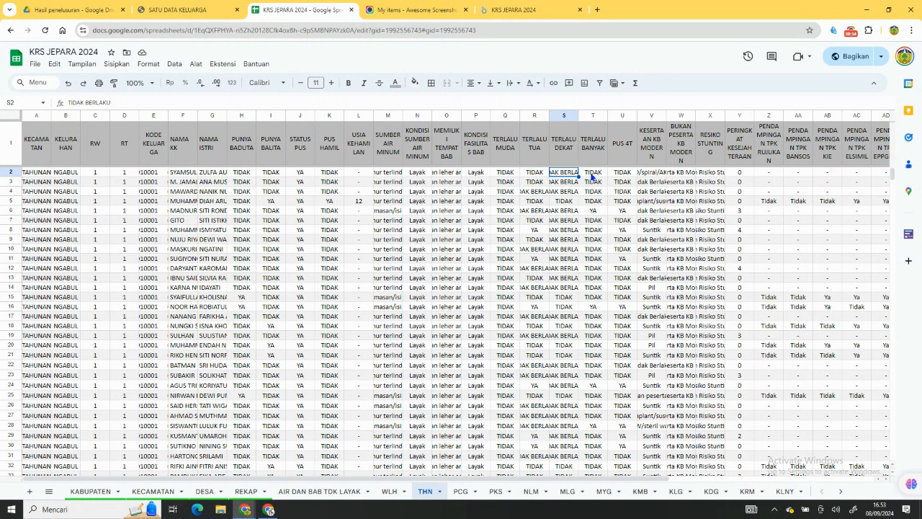
click(592, 174)
click(618, 175)
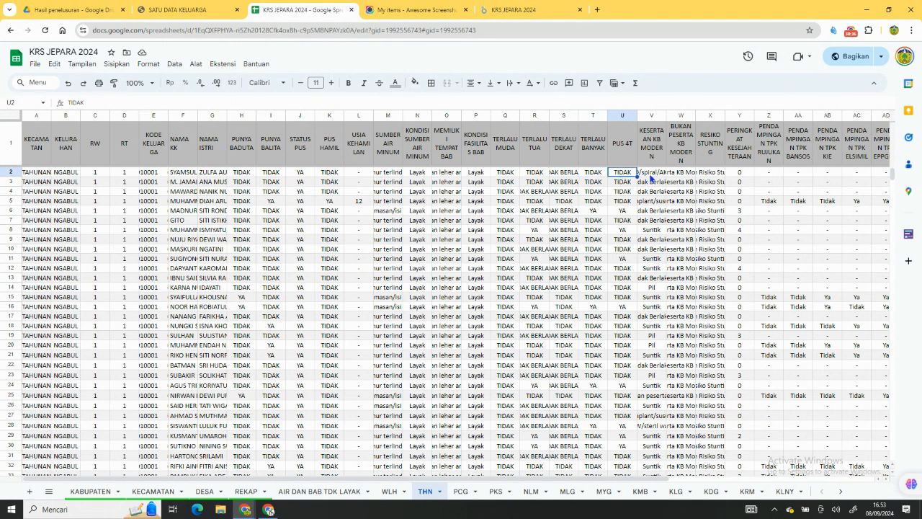
click(651, 176)
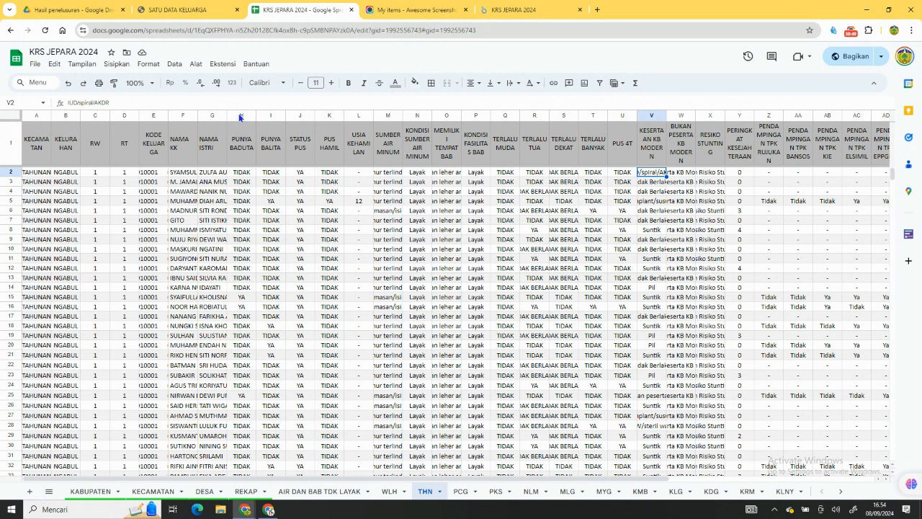
Switch to the Looker Studio report and rename the totals table's PUS KRS metric as PUS TERDATA.
click(500, 10)
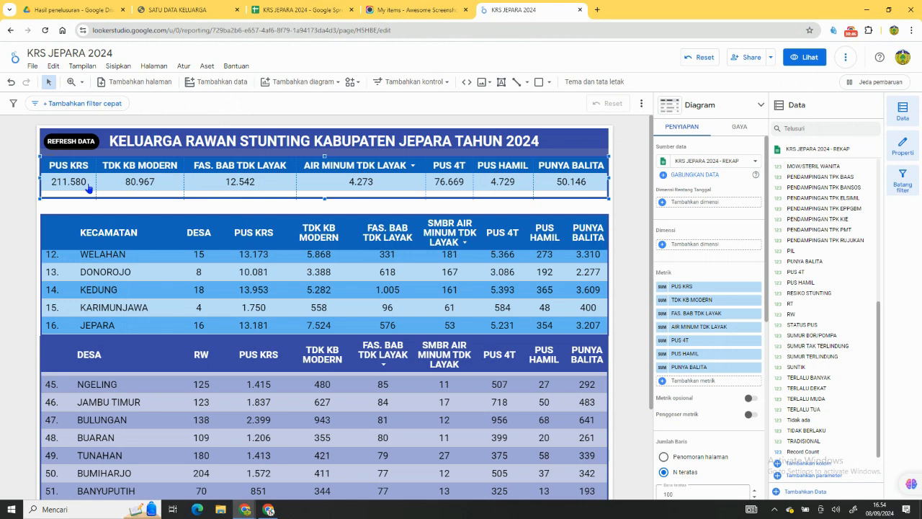
click(663, 288)
double_click(597, 239)
text(TERDATA)
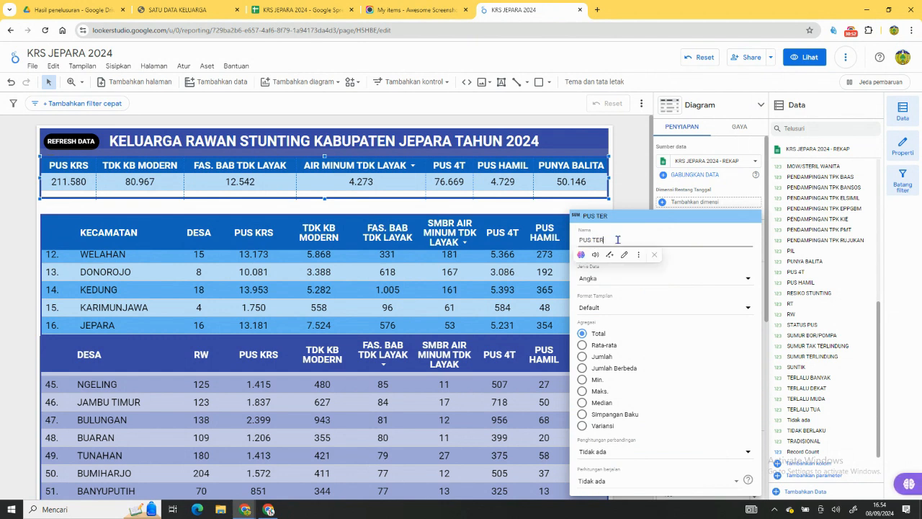
key(Return)
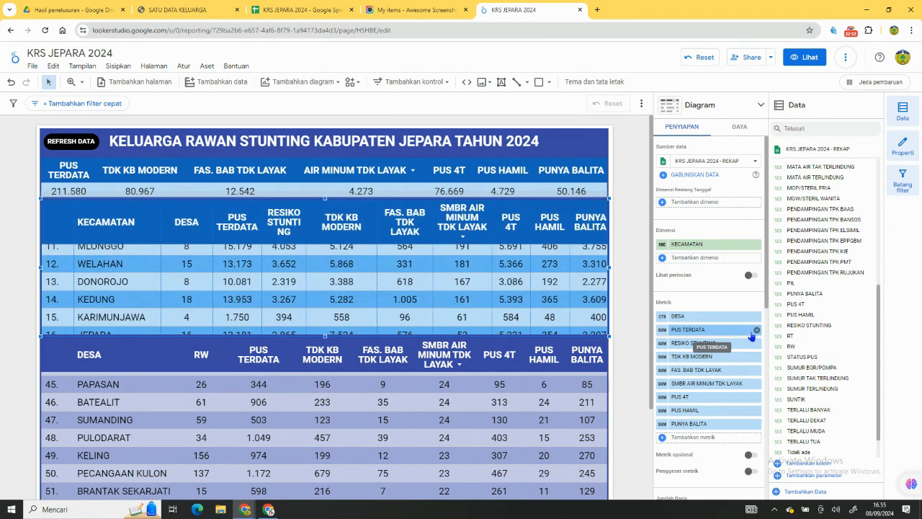
Remove the PUS TERDATA metric from the KECAMATAN table and widen its RESIKO STUNTING column until the header fits two lines.
click(756, 330)
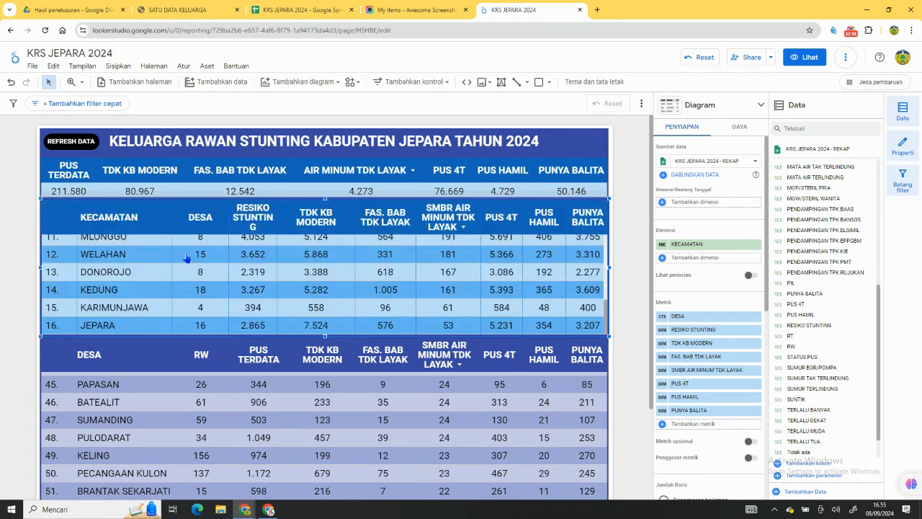
drag(229, 245, 217, 243)
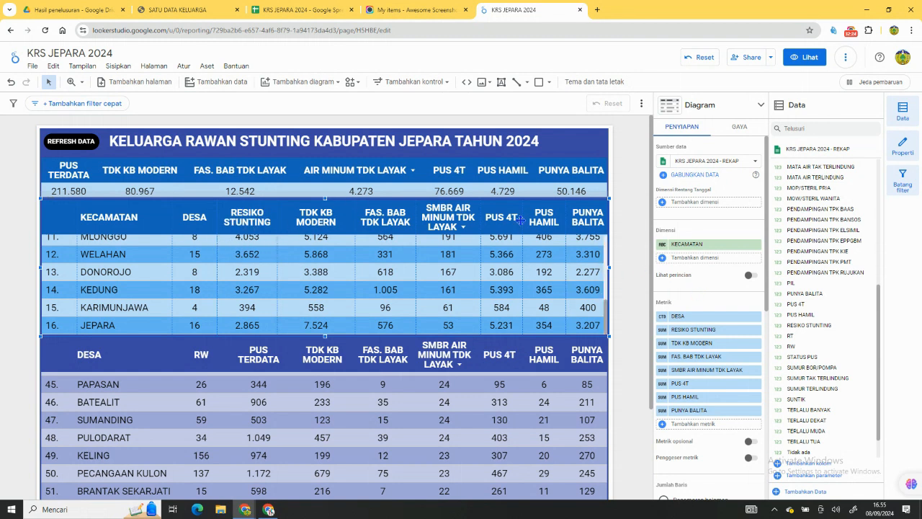
click(522, 189)
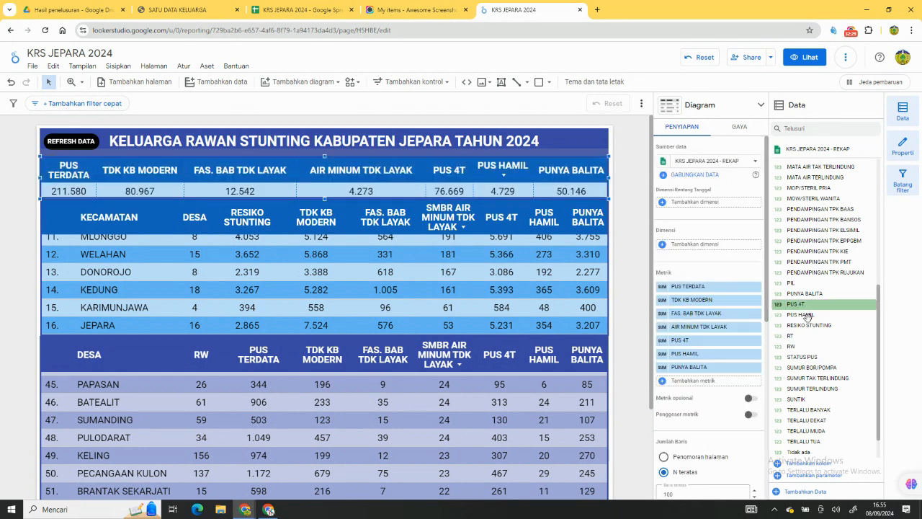
drag(810, 326, 708, 312)
drag(705, 305, 704, 307)
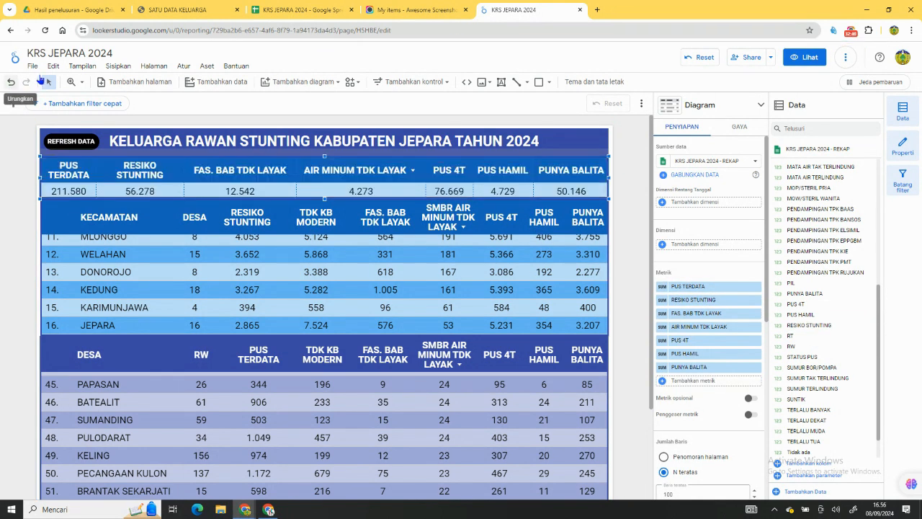
key(ctrl+z)
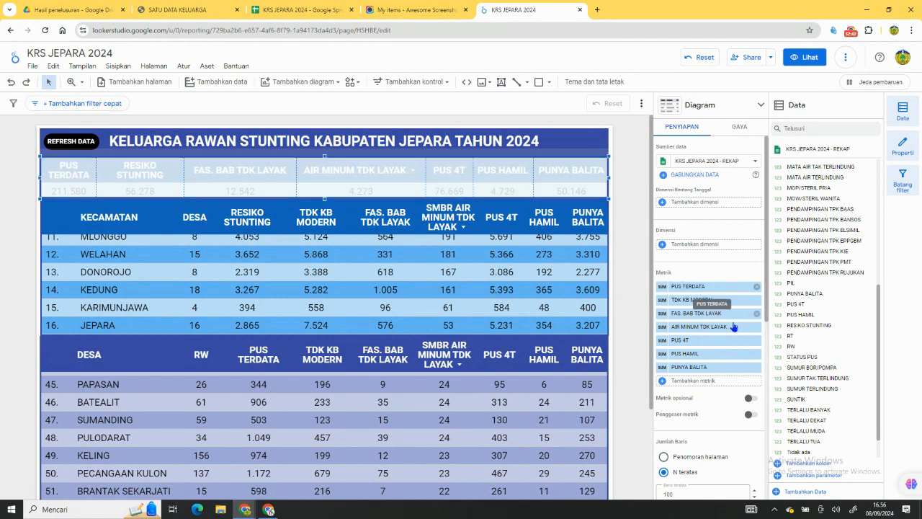
Add RESIKO STUNTING as the totals table's first metric and remove its PUS TERDATA metric.
drag(796, 327, 706, 294)
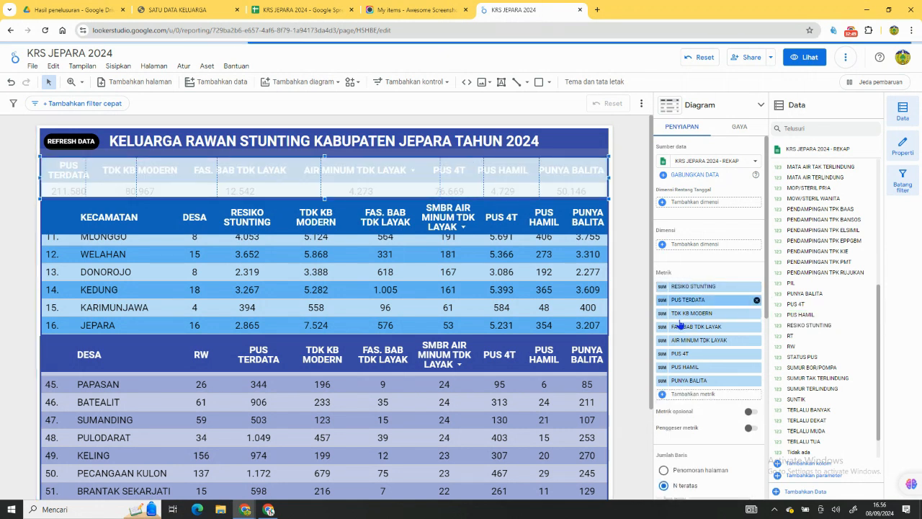
click(756, 301)
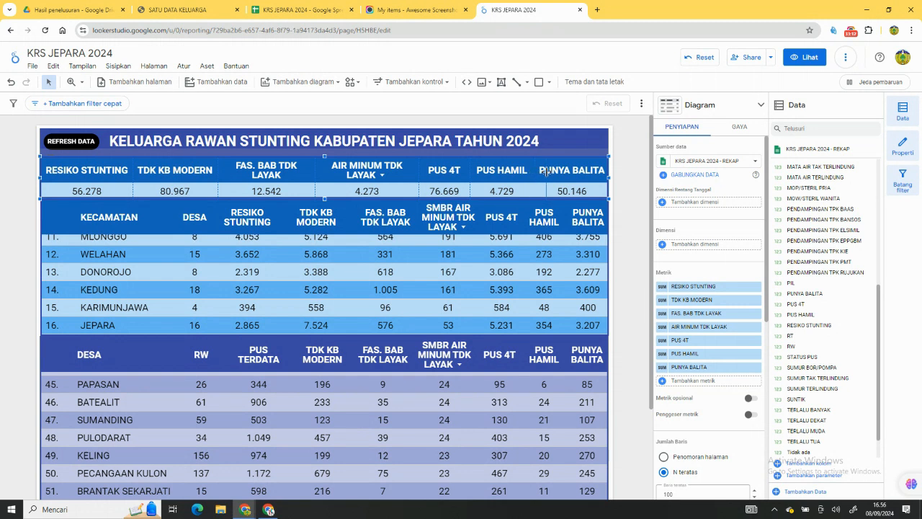
Narrow the totals table's PUNYA BALITA and PUS HAMIL columns to two-line headers and widen its PUS 4T column.
drag(546, 171, 548, 171)
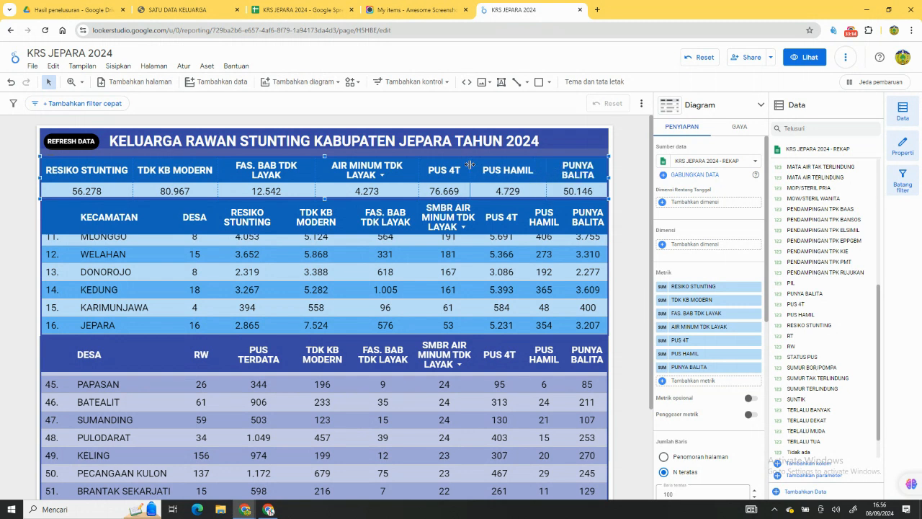
drag(485, 169, 487, 169)
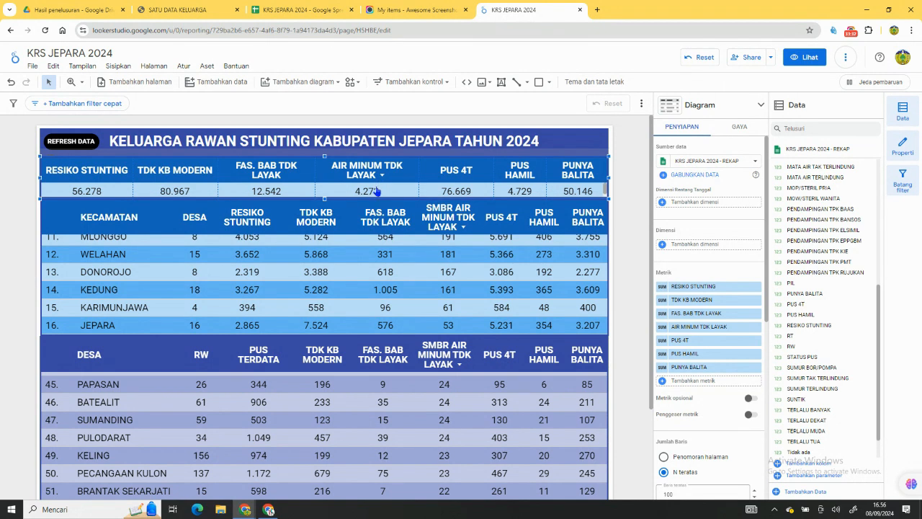
scroll(283, 275, up, 1)
scroll(285, 275, down, 1)
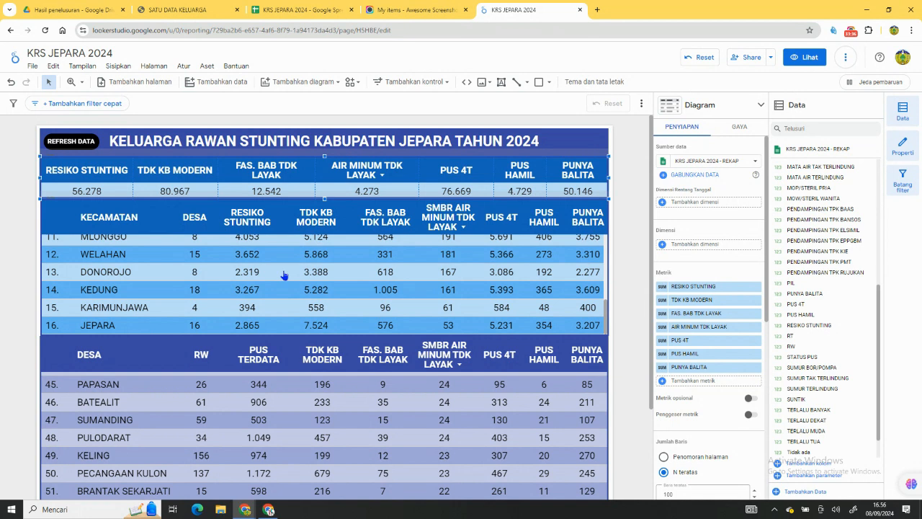
Replace the DESA table's PUS TERDATA metric with RESIKO STUNTING.
click(366, 386)
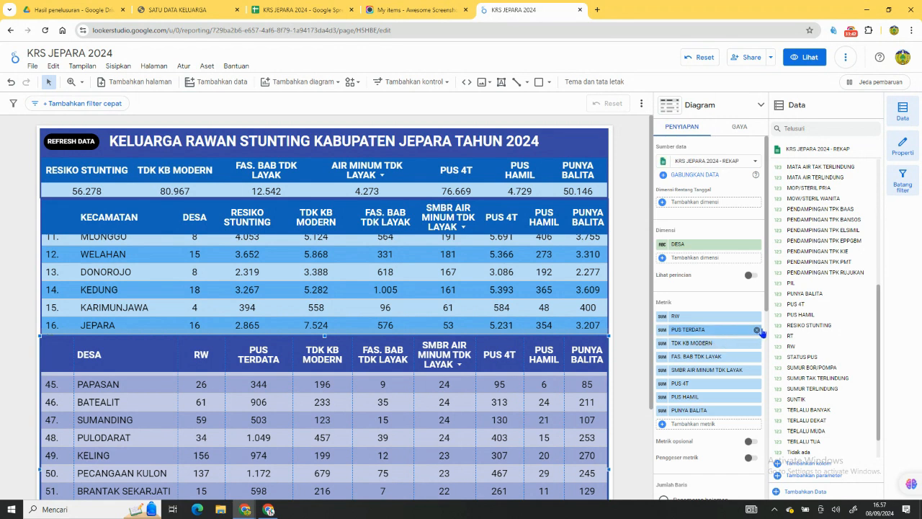
drag(810, 325, 709, 347)
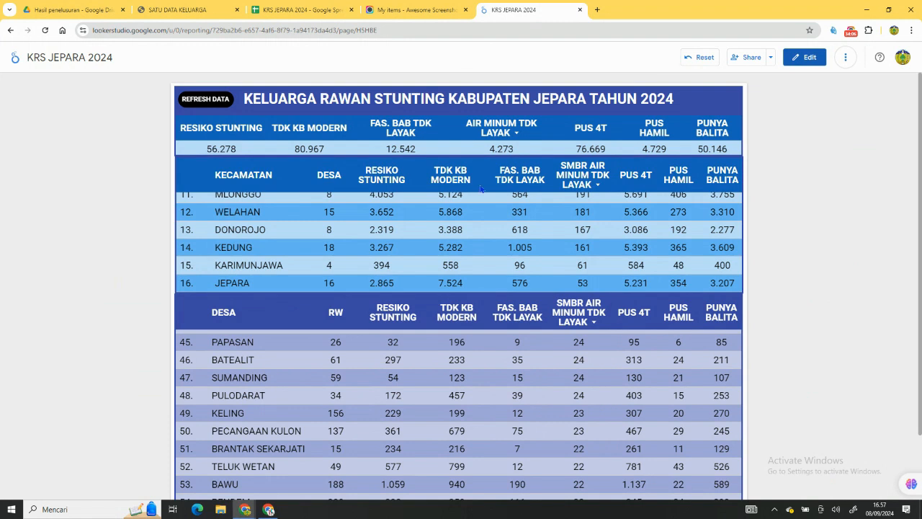
Look through the KECAMATAN and DESA tables in the report's view mode down to the last DESA row, and return to editing.
scroll(482, 189, down, 2)
scroll(483, 190, up, 5)
scroll(785, 176, up, 2)
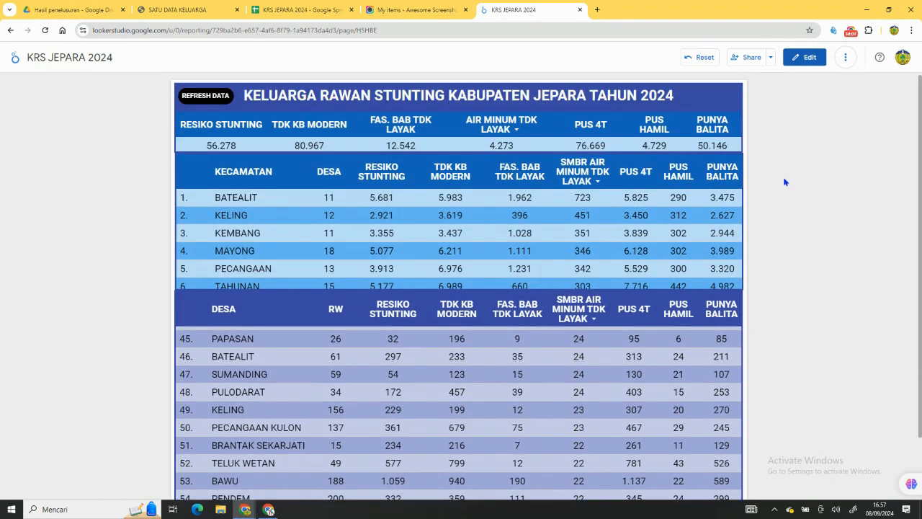
scroll(655, 247, down, 3)
scroll(655, 245, up, 3)
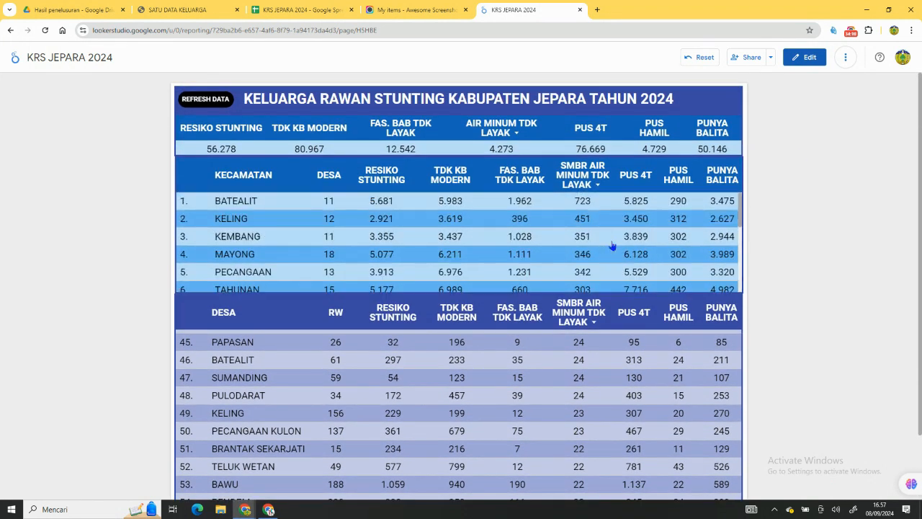
scroll(592, 382, down, 10)
scroll(874, 354, down, 1)
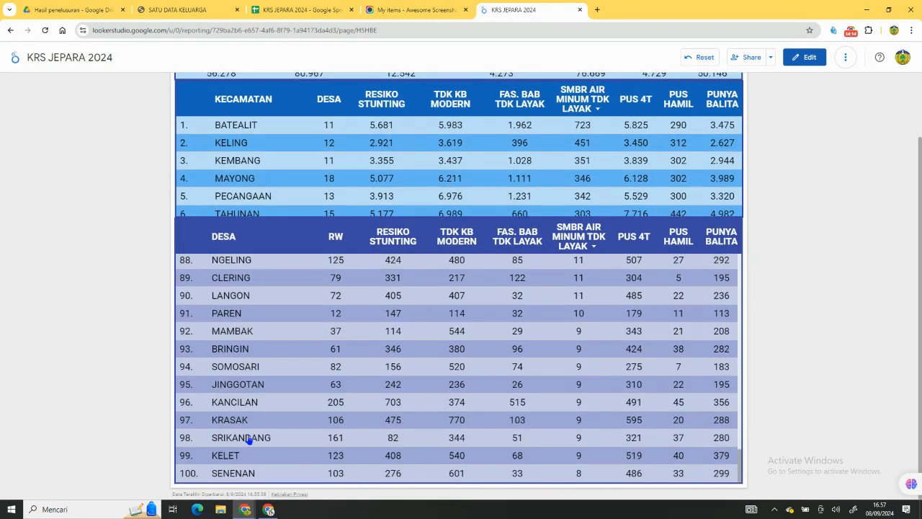
click(805, 61)
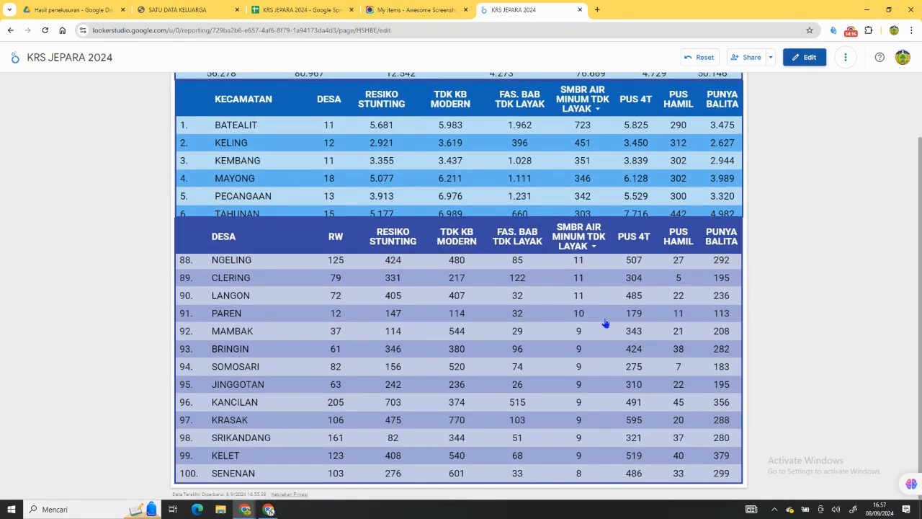
Raise the DESA table's N teratas row limit above 100 so it can list all the villages.
click(479, 389)
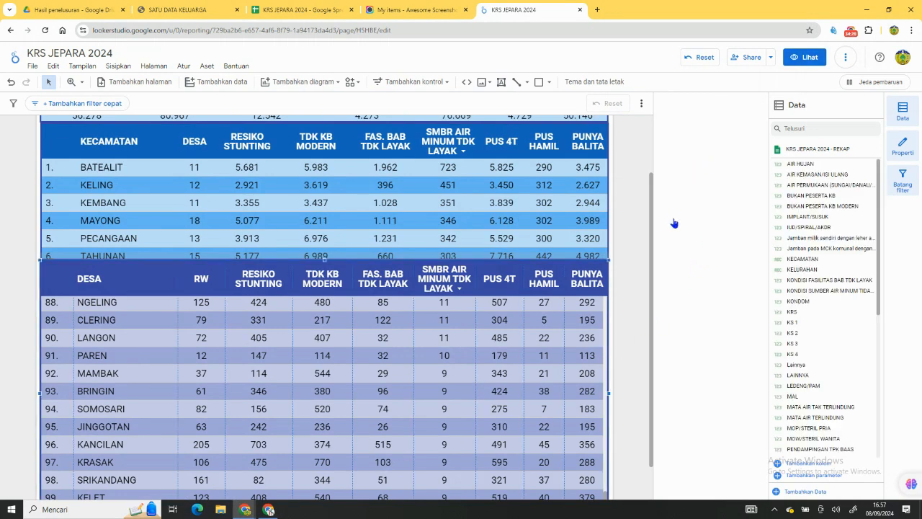
click(591, 314)
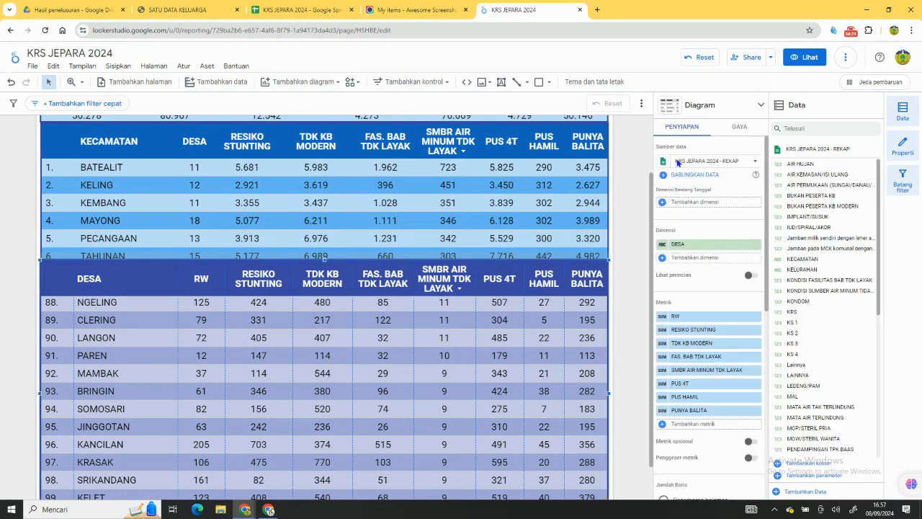
scroll(700, 208, down, 5)
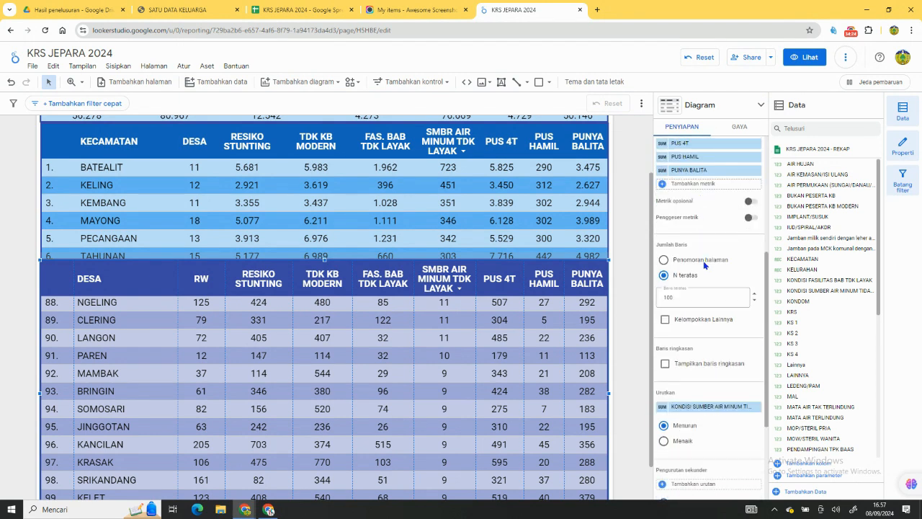
double_click(721, 301)
click(750, 269)
Look through the DESA table's rows past the 100th in the report's view mode.
click(801, 62)
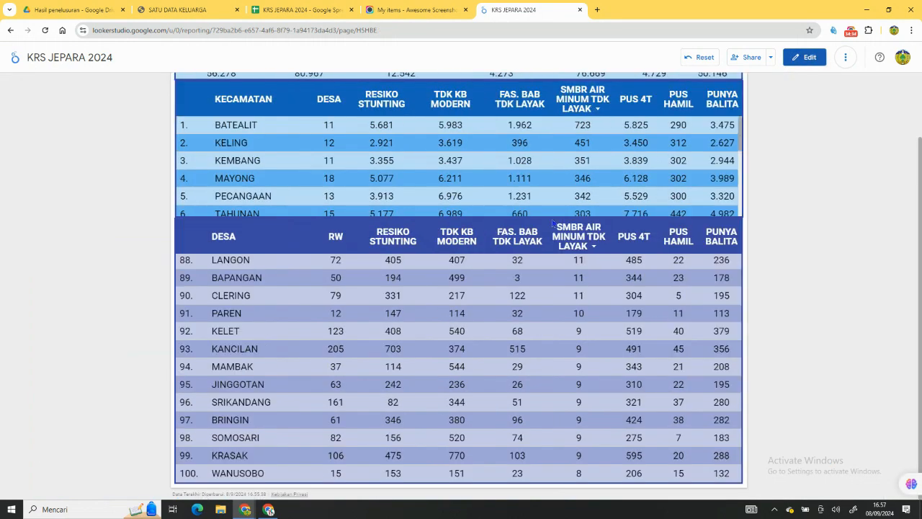
scroll(555, 363, down, 15)
scroll(585, 386, down, 5)
scroll(667, 358, up, 7)
scroll(455, 325, up, 8)
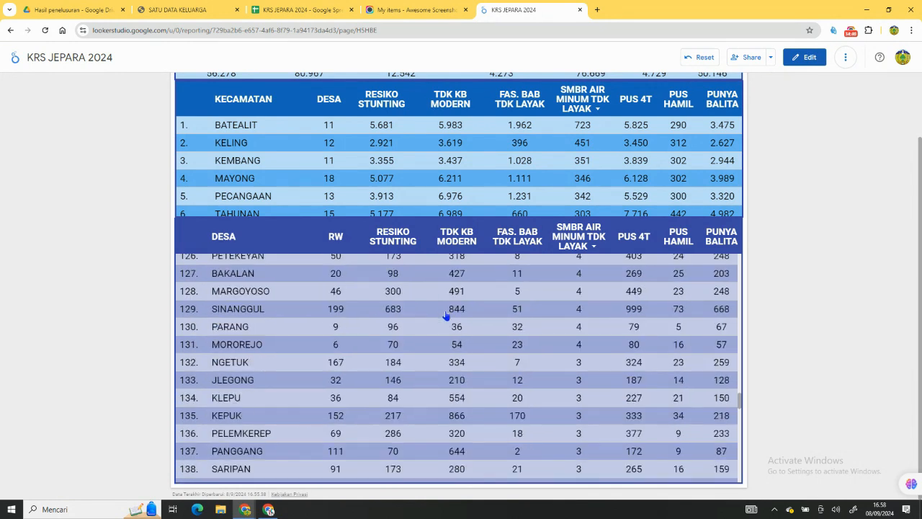
scroll(422, 155, up, 8)
scroll(422, 155, down, 3)
scroll(421, 155, up, 3)
scroll(774, 173, up, 2)
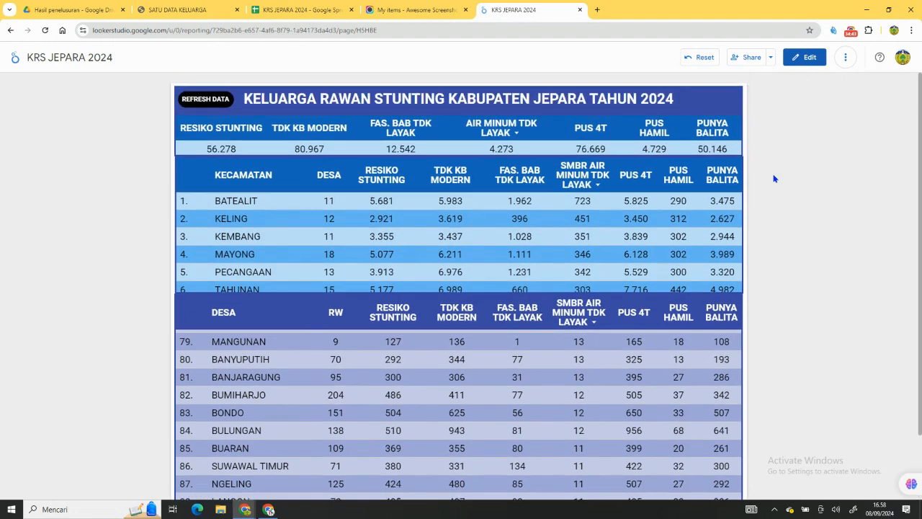
Check how the totals and DESA tables respond to choosing BATEALIT, KELING and KEMBANG in view mode, and return to editing.
click(248, 204)
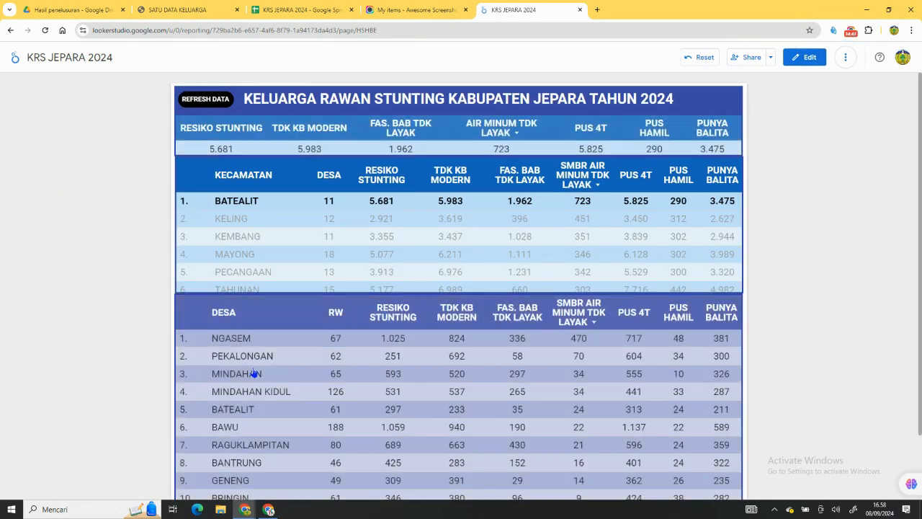
scroll(688, 304, down, 2)
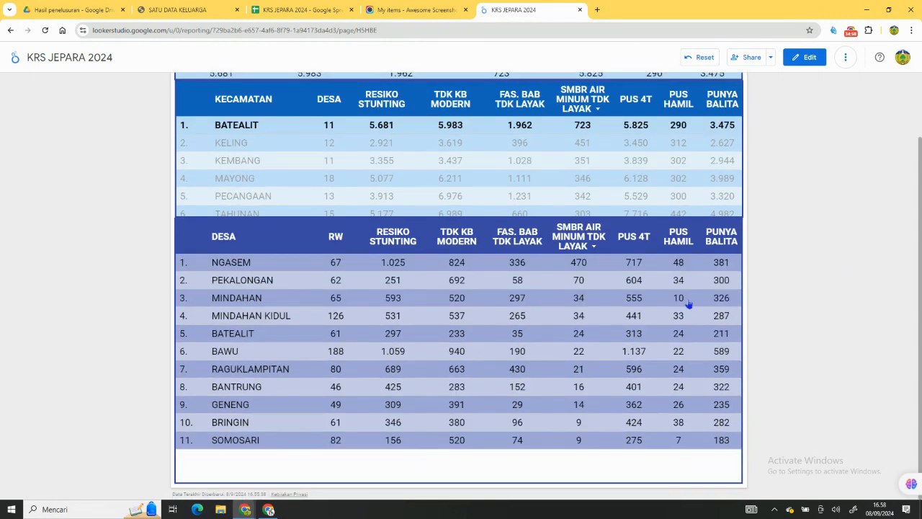
click(322, 150)
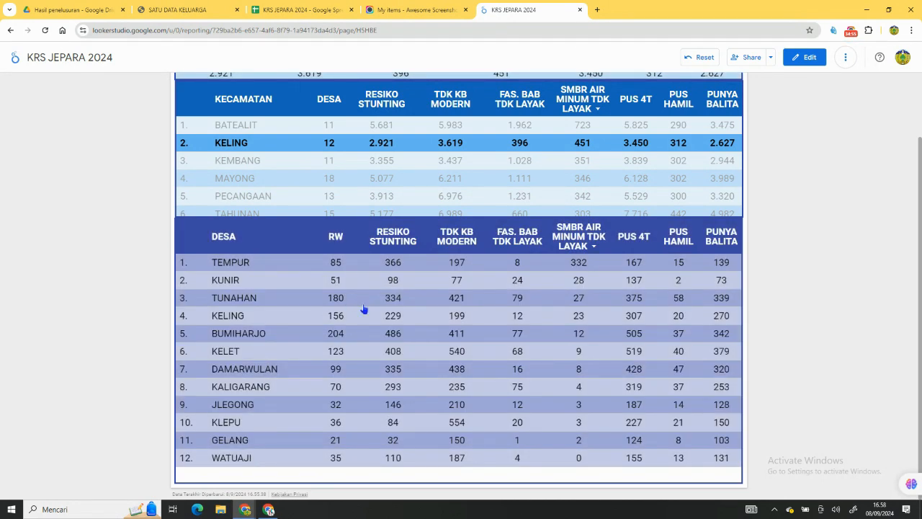
click(251, 167)
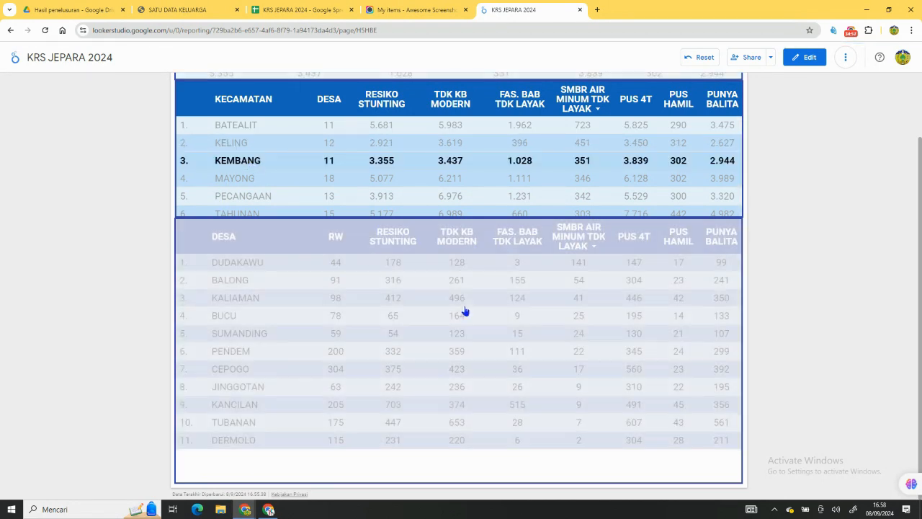
click(796, 59)
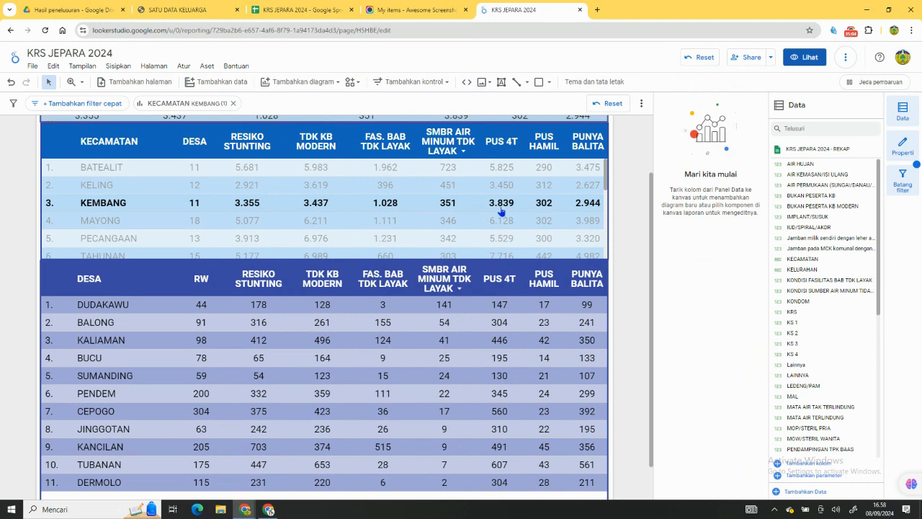
Add a blank page to the report and rename the first page DASBOARD.
click(124, 84)
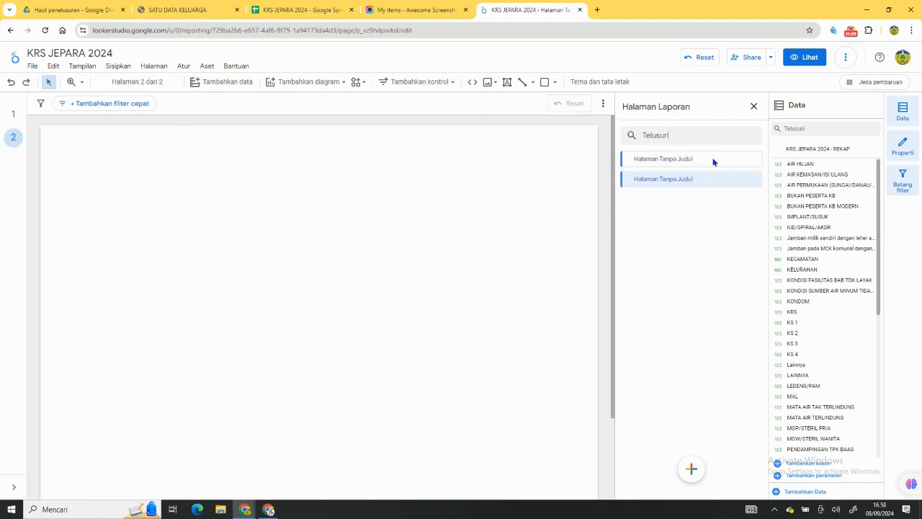
click(753, 159)
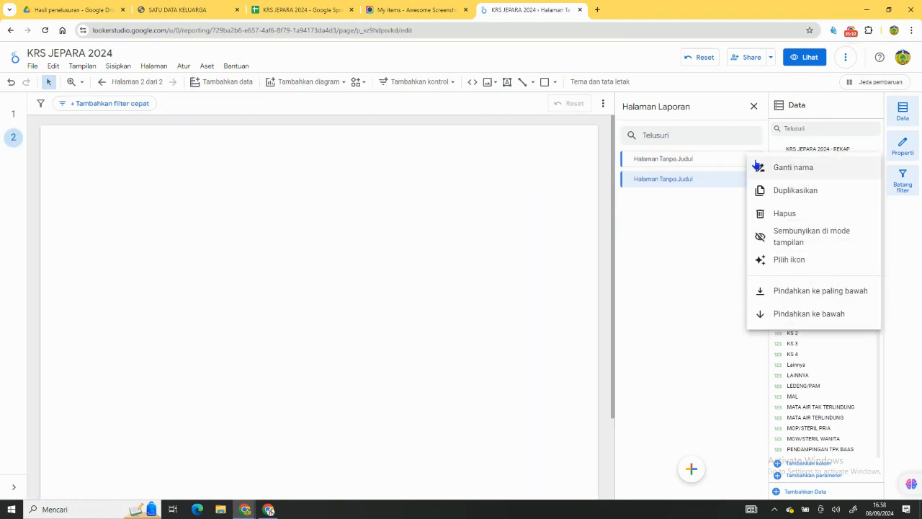
click(766, 172)
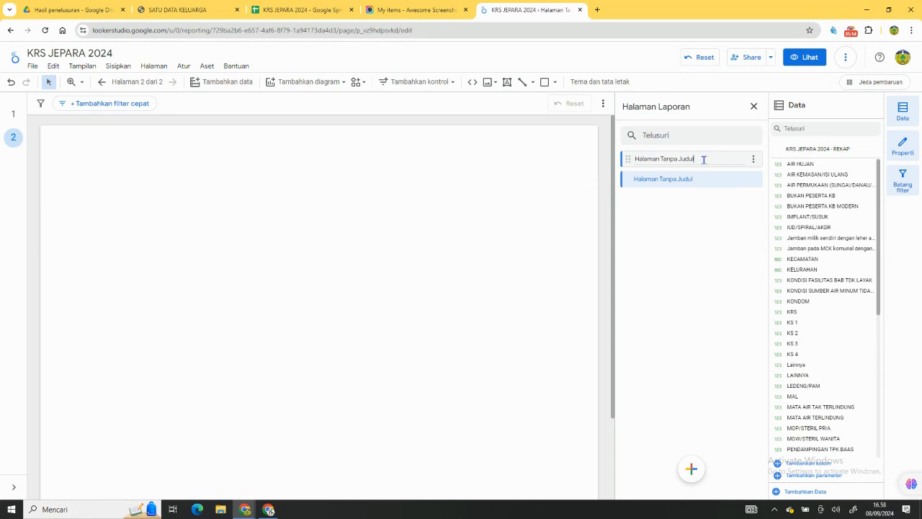
drag(704, 160, 624, 160)
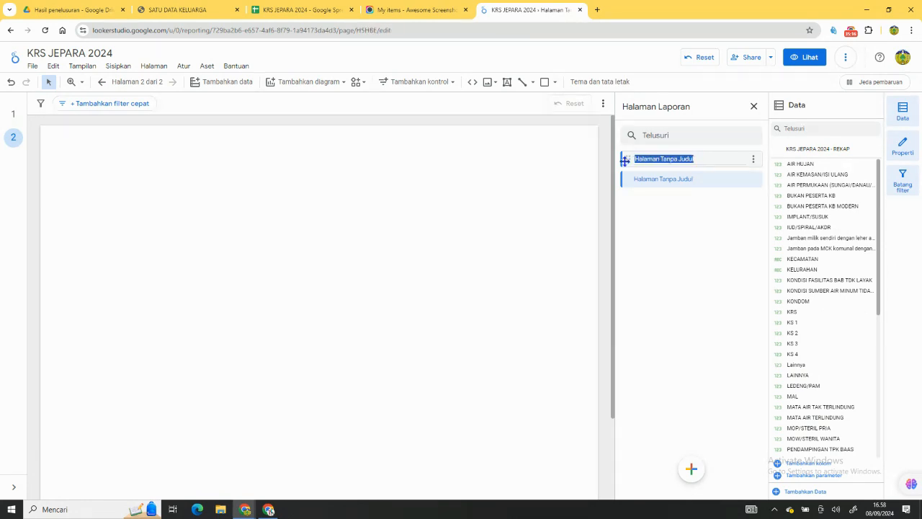
text(DASBOARD)
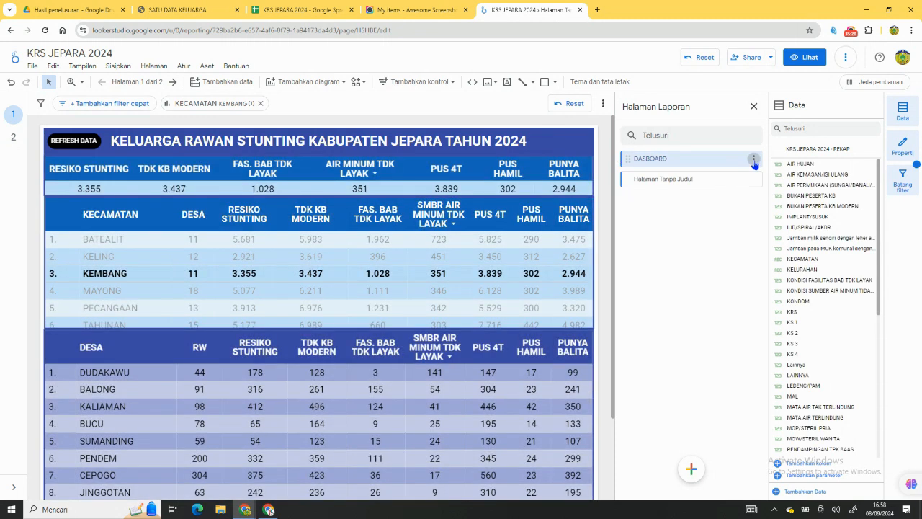
Duplicate the DASBOARD page and rename the copy DONOROJO.
click(753, 159)
click(761, 191)
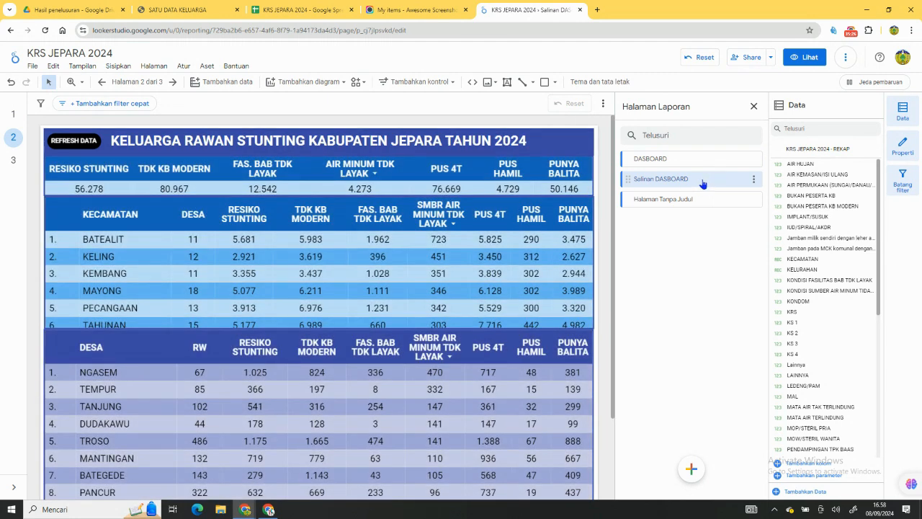
click(754, 180)
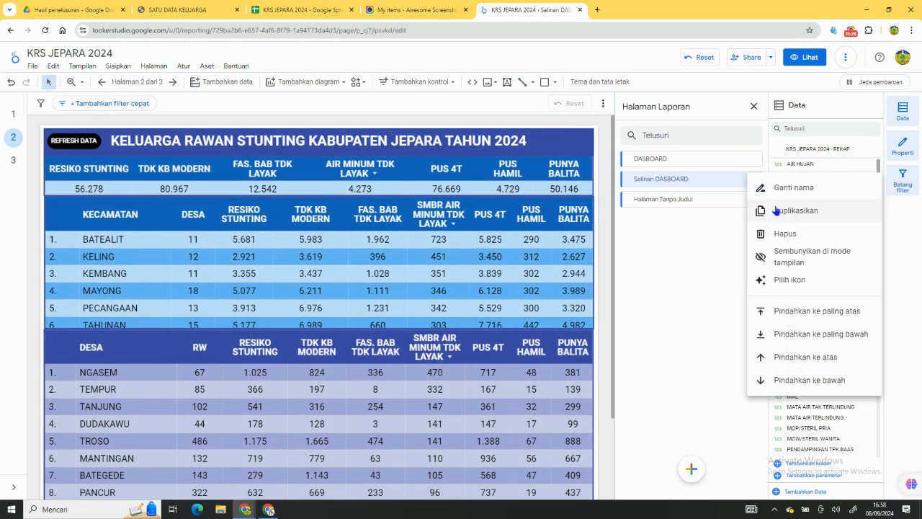
click(776, 185)
key(ctrl+a)
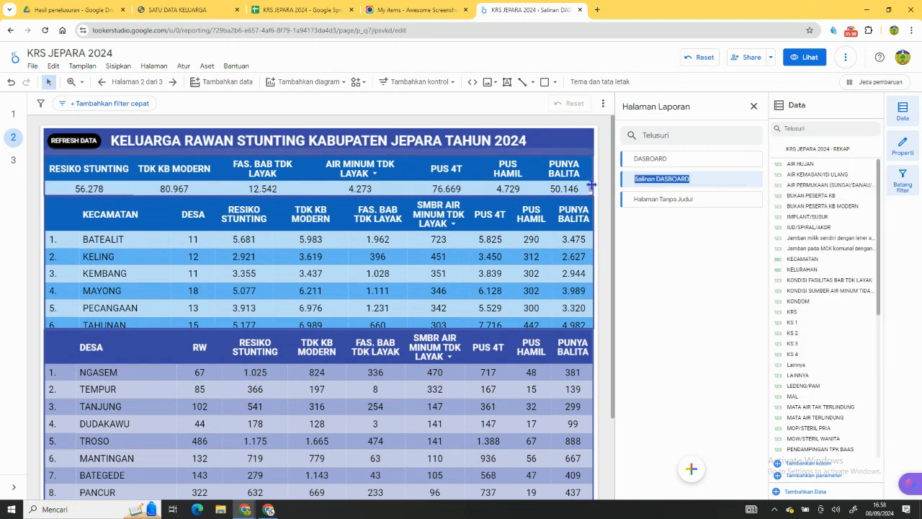
text(DONC)
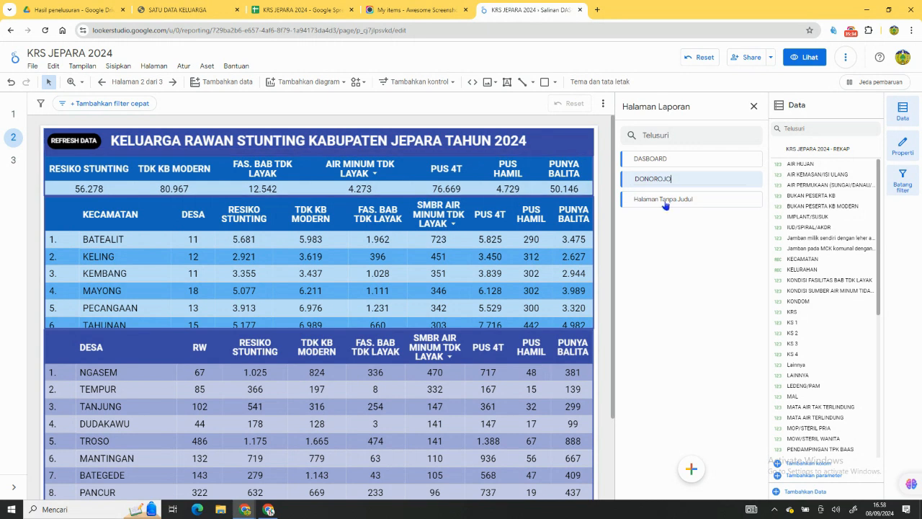
click(678, 219)
mouse_move(753, 181)
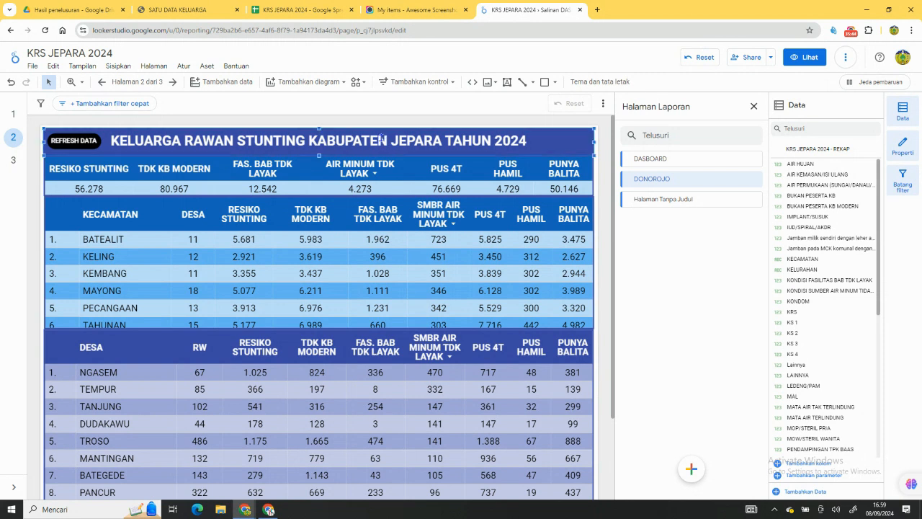
Connect the DONOROJO page's totals table to the DNRJ worksheet of the KRS JEPARA 2024 Google spreadsheet as a new data source.
click(389, 169)
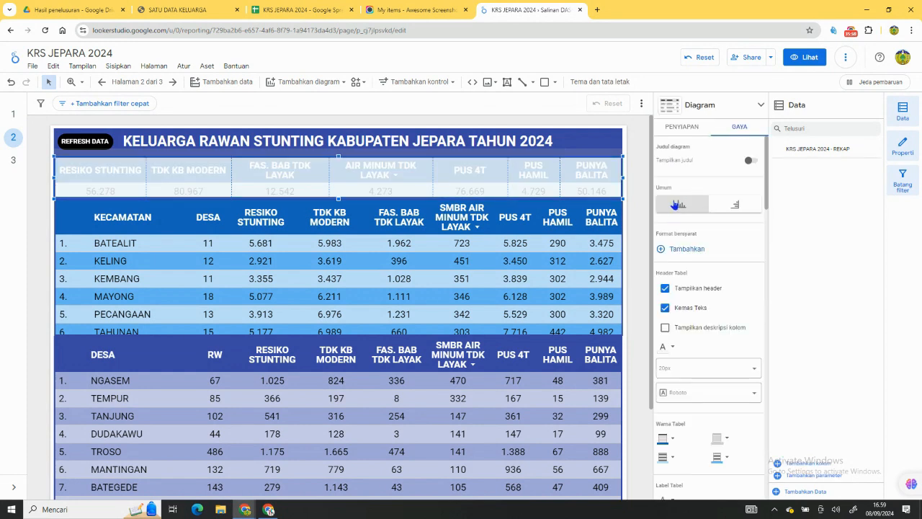
click(682, 127)
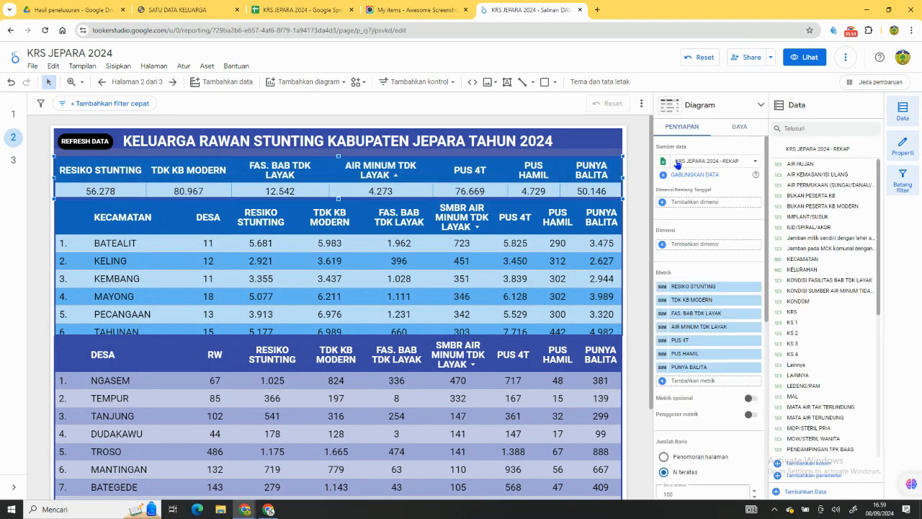
click(694, 163)
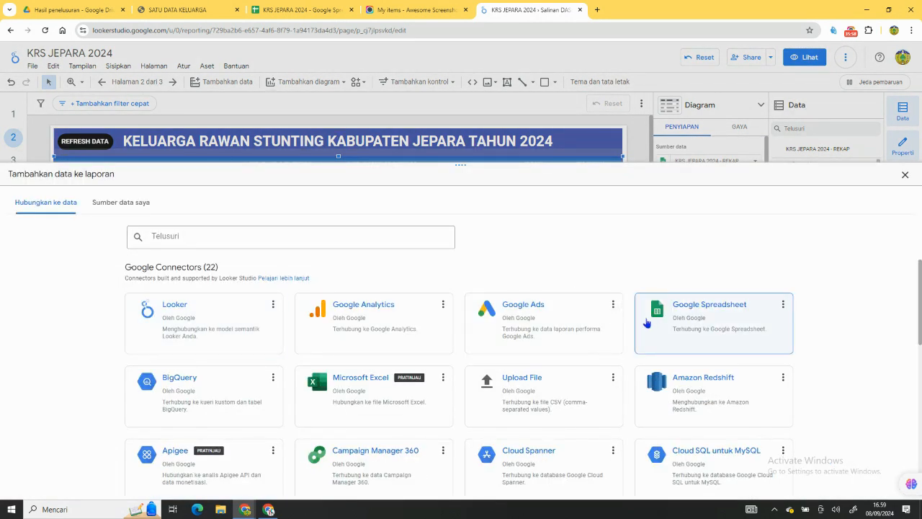
click(648, 317)
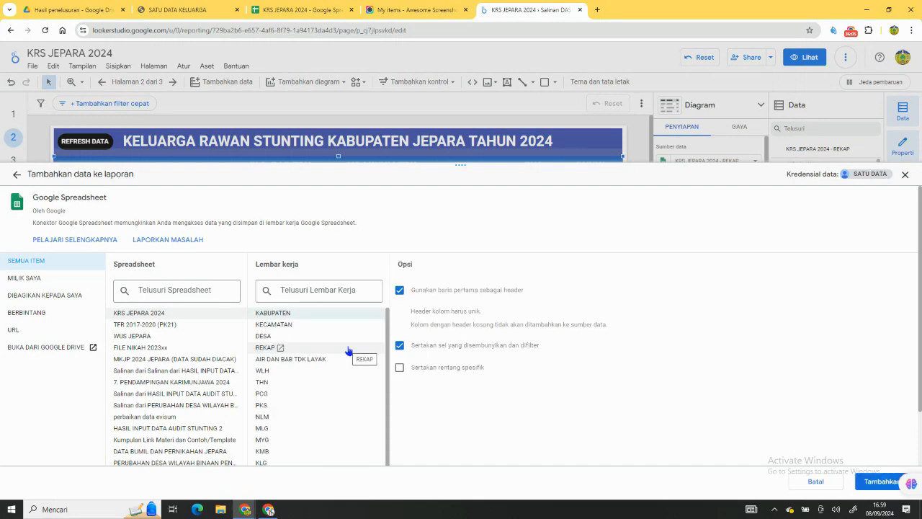
scroll(291, 432, down, 1)
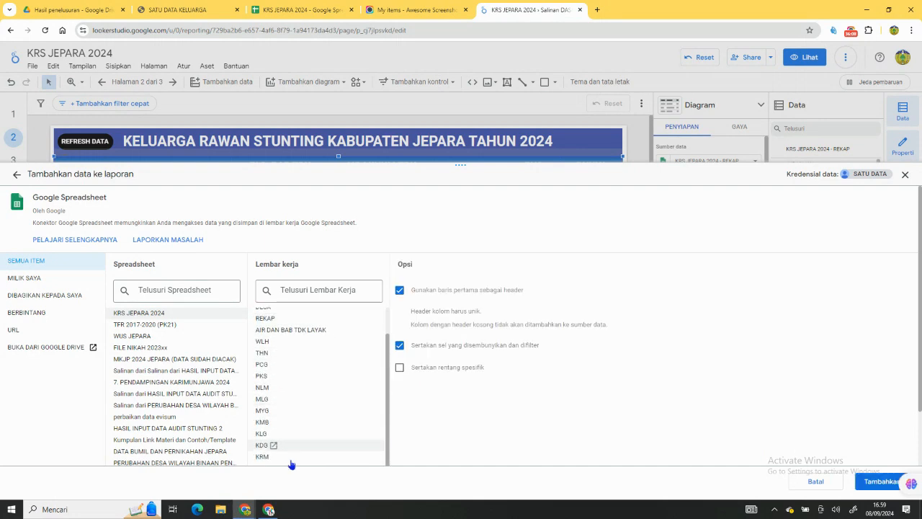
scroll(304, 429, down, 2)
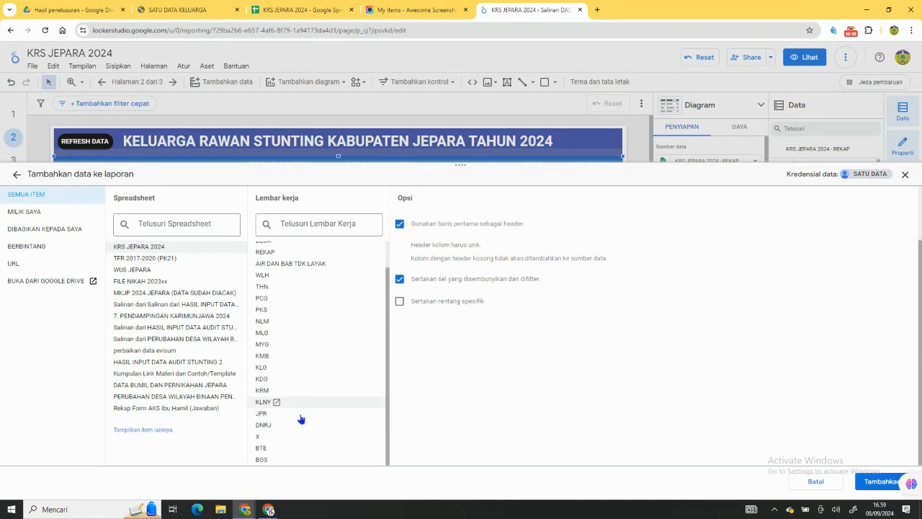
click(880, 481)
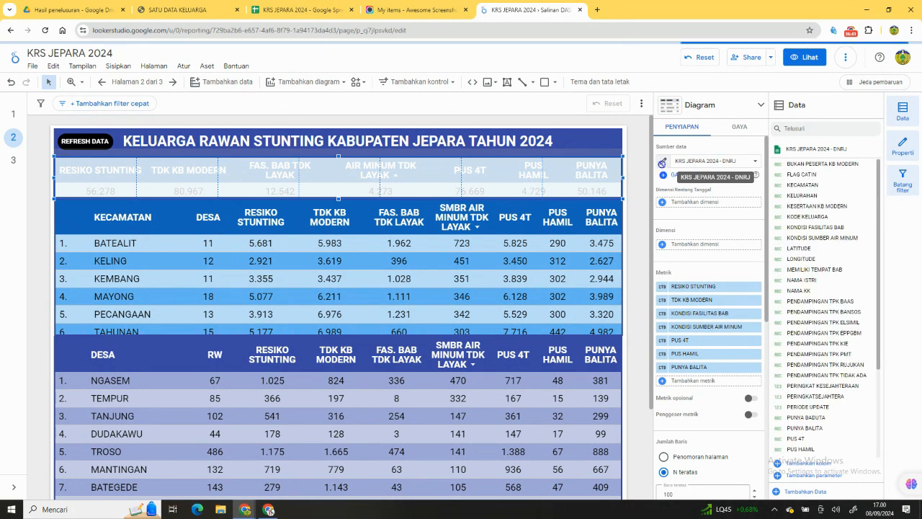
Shorten the totals table's new data source name to DNRJ and finish editing the source.
click(662, 163)
click(94, 263)
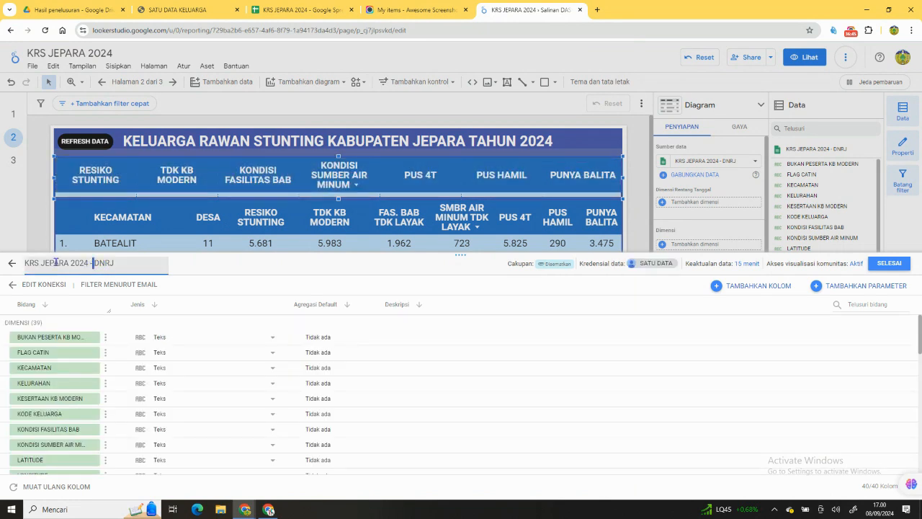
key(shift+Home)
key(BackSpace)
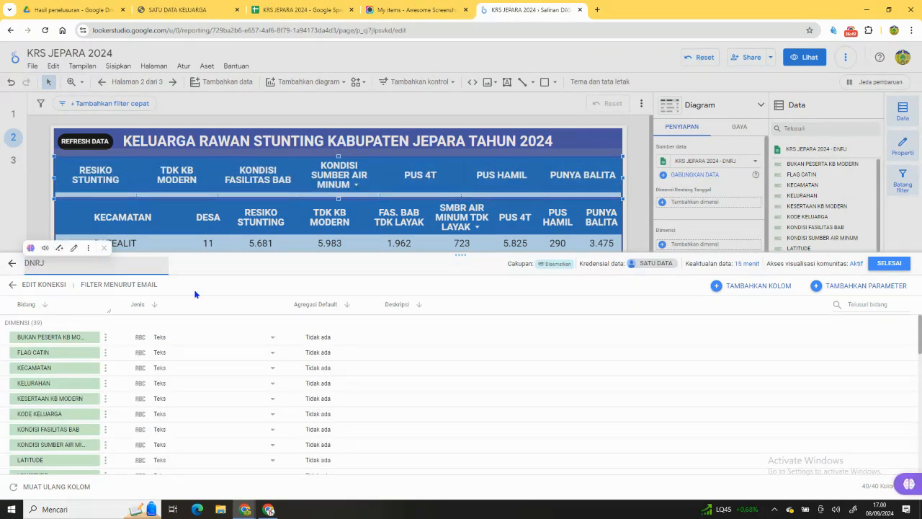
click(228, 273)
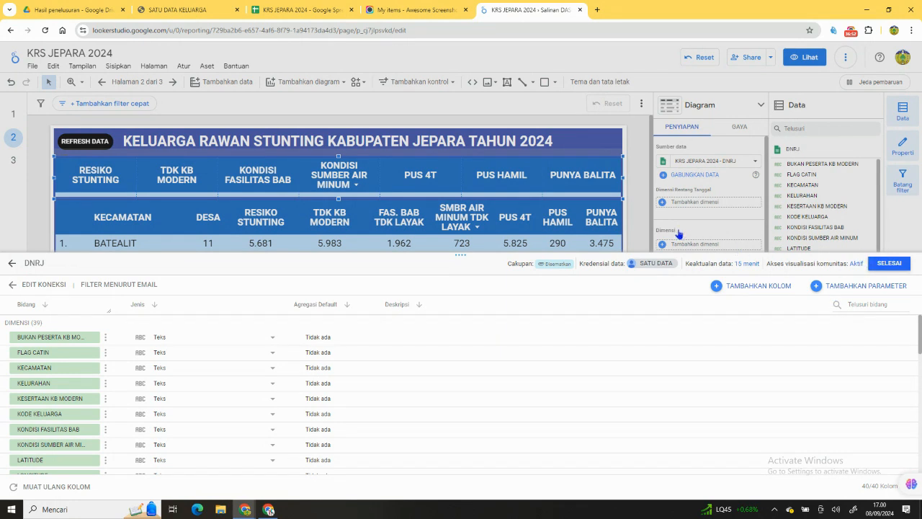
click(888, 263)
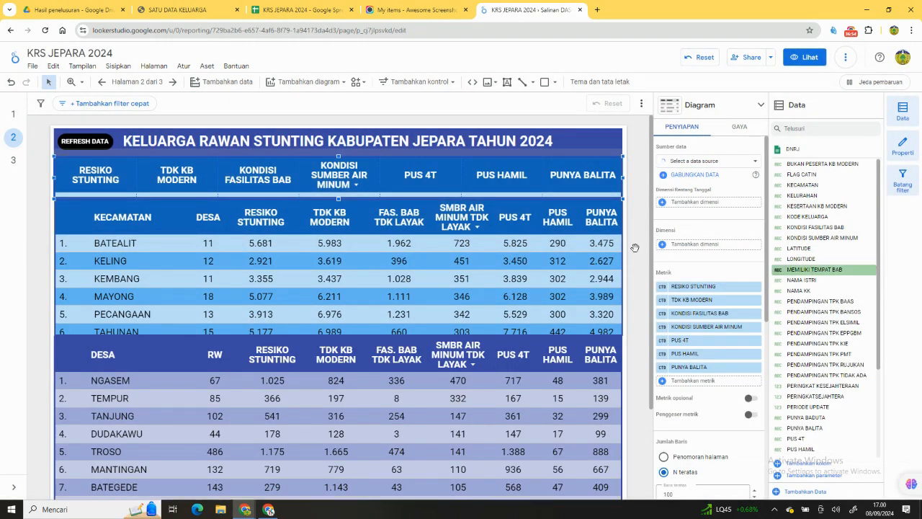
Extend the DONOROJO totals table downward to reveal its value row and set the RESIKO STUNTING metric's aggregation to Jumlah.
drag(338, 199, 338, 229)
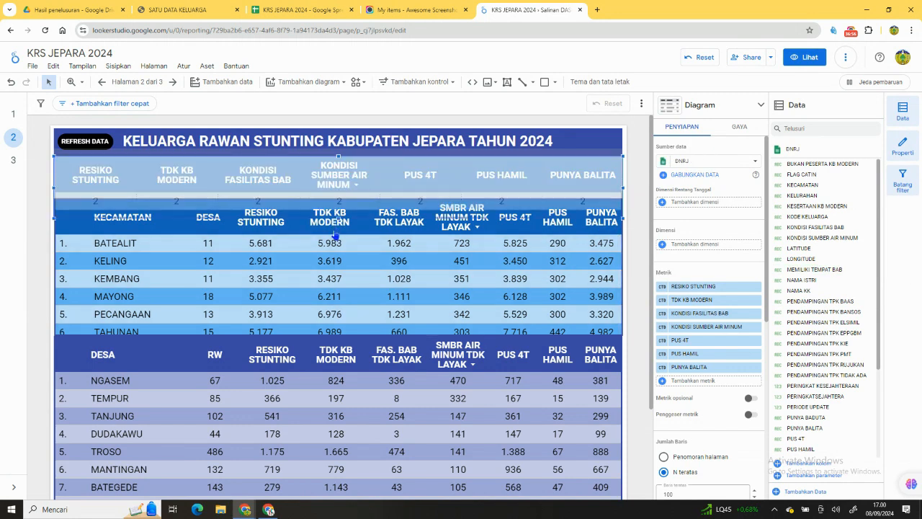
click(661, 287)
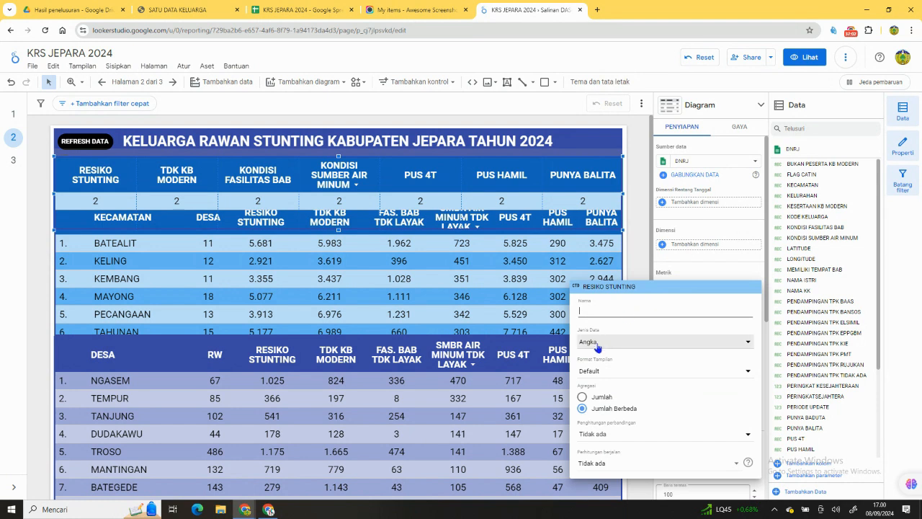
click(607, 397)
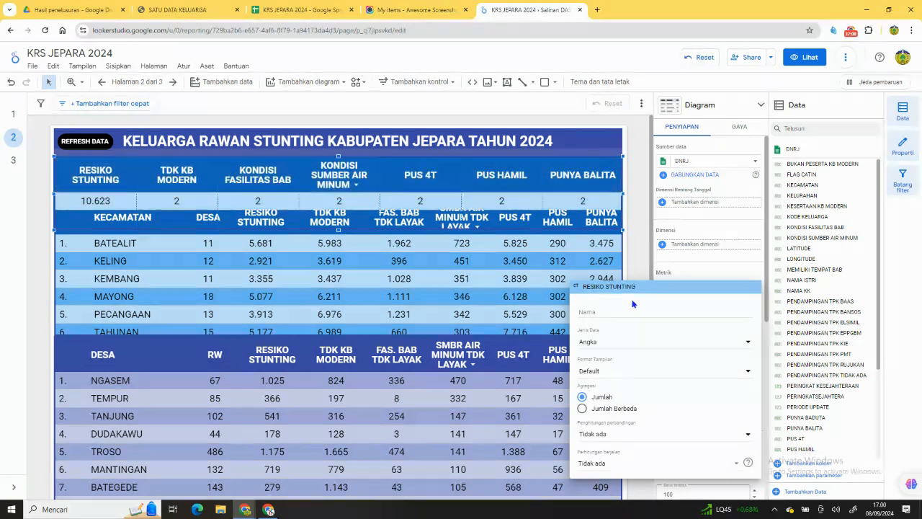
Set the totals table's TDK KB MODERN metric aggregation to Jumlah and move RESIKO STUNTING from the metrics to the dimensions.
click(631, 268)
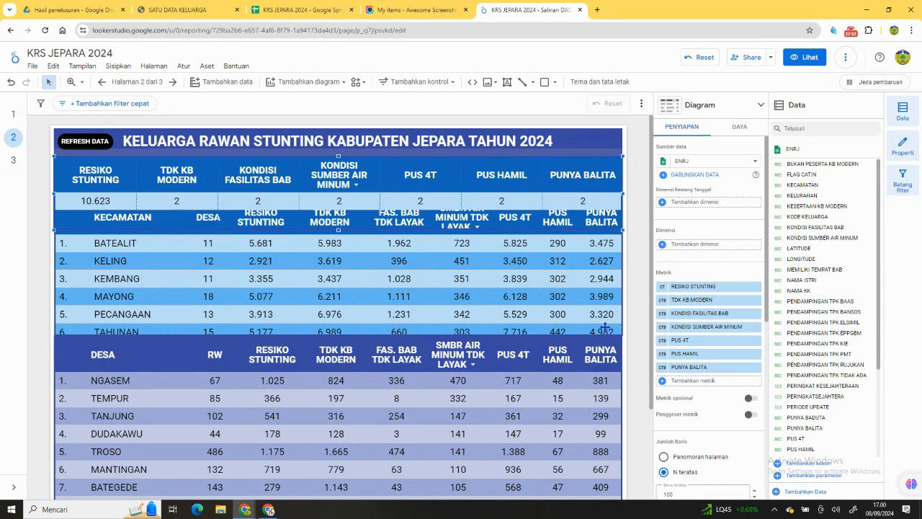
click(661, 300)
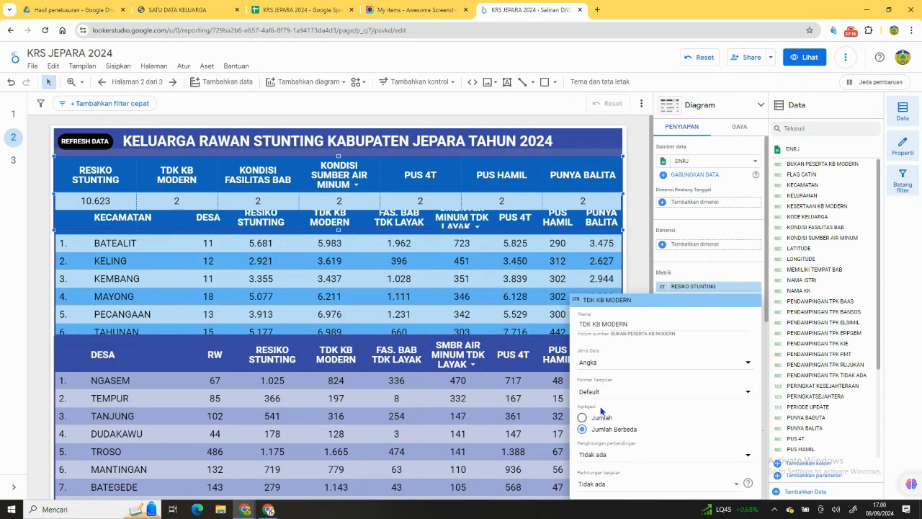
click(638, 266)
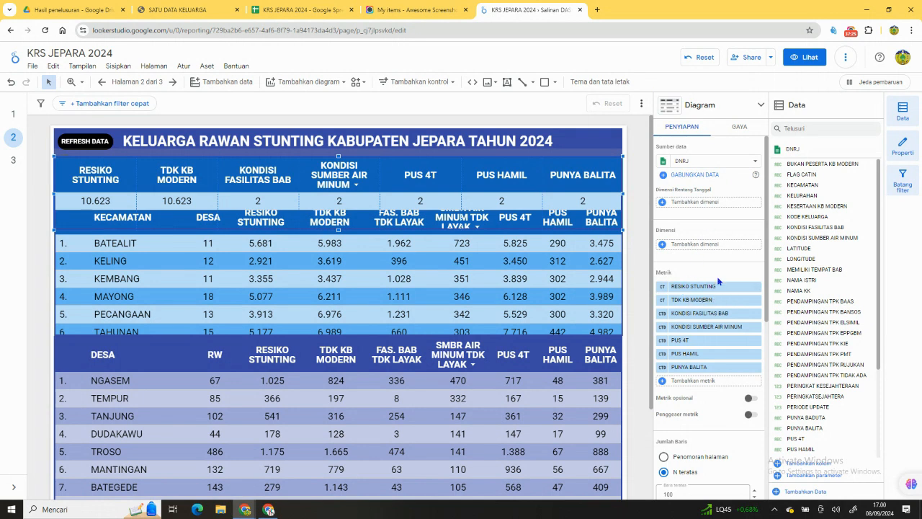
drag(718, 288, 718, 250)
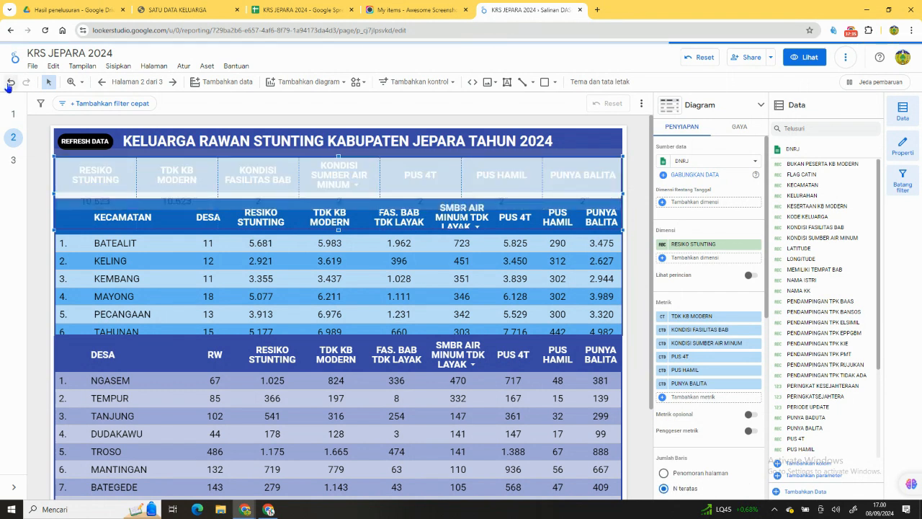
Undo the totals table's changes back to the KRS JEPARA 2024 - REKAP data source with its original metrics.
click(9, 82)
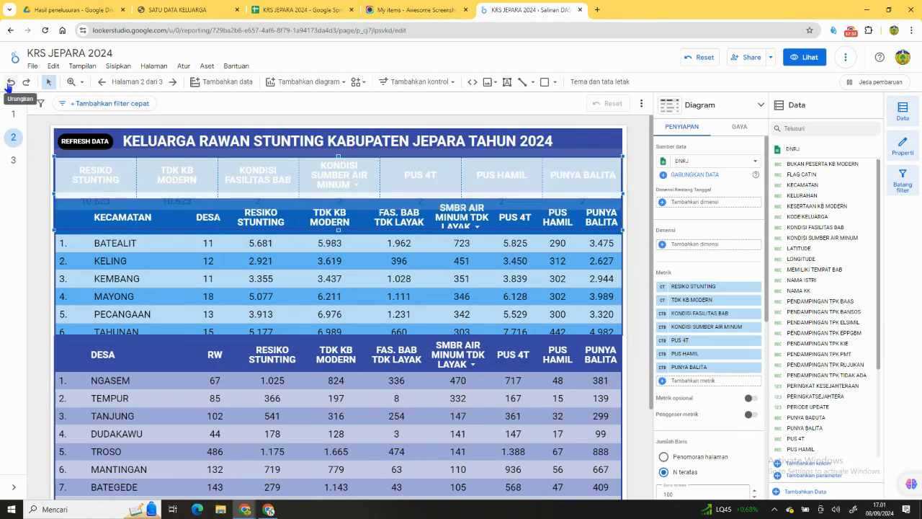
click(10, 82)
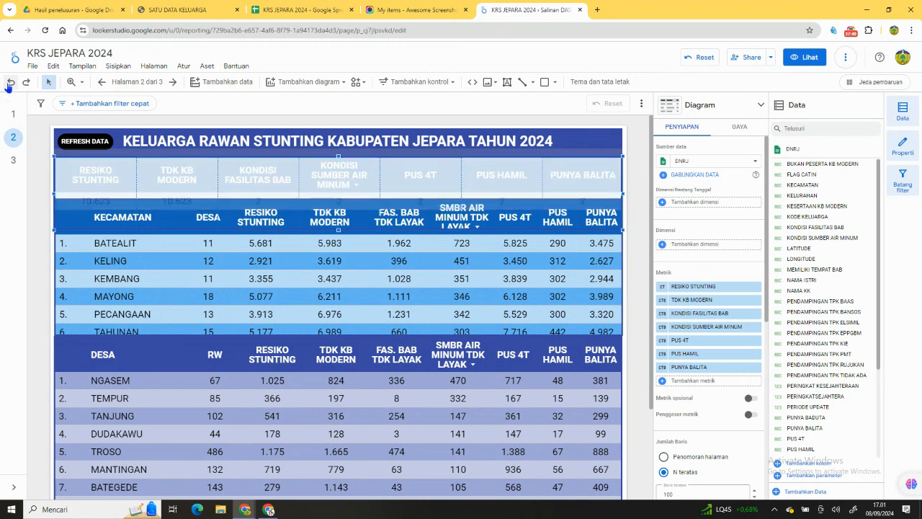
click(9, 82)
click(10, 83)
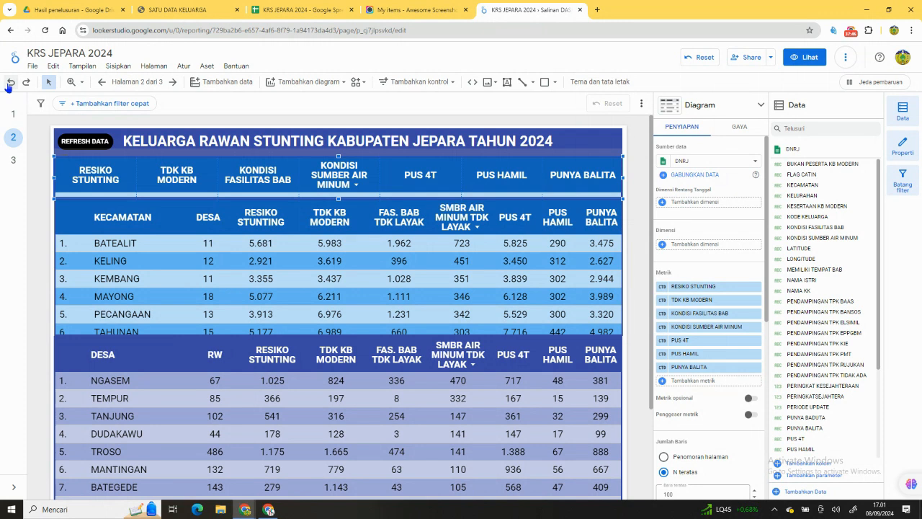
click(10, 82)
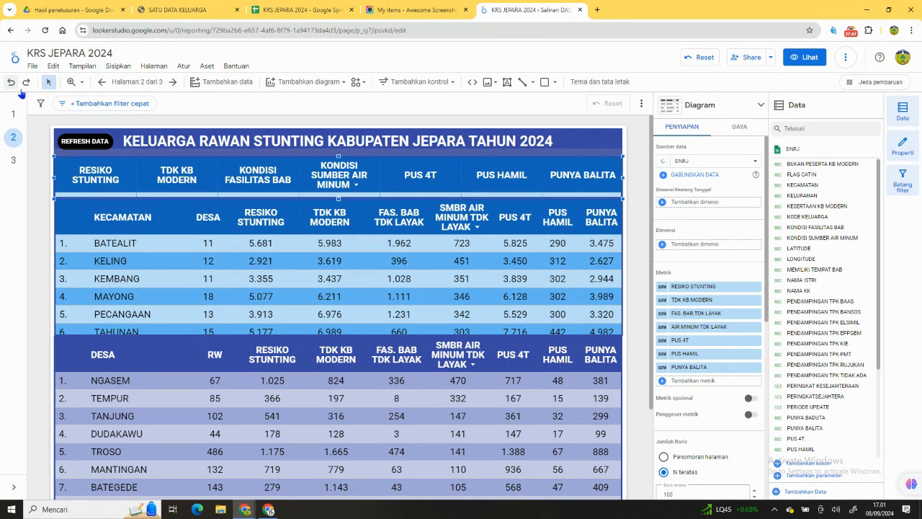
click(10, 83)
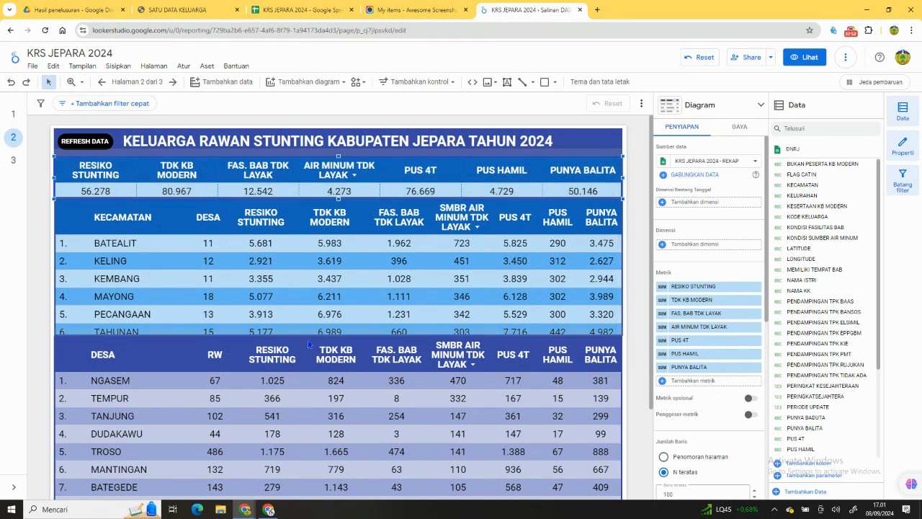
Delete the KECAMATAN table from the DONOROJO page.
scroll(607, 258, down, 3)
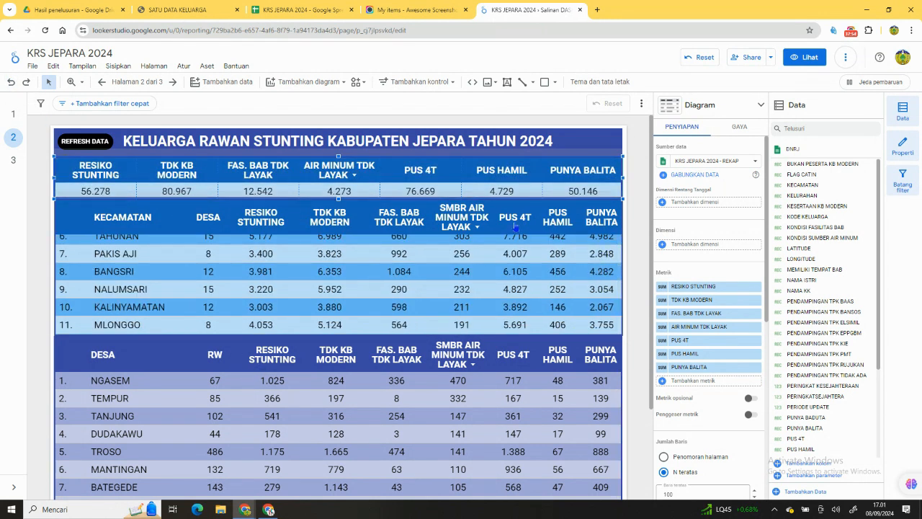
click(512, 204)
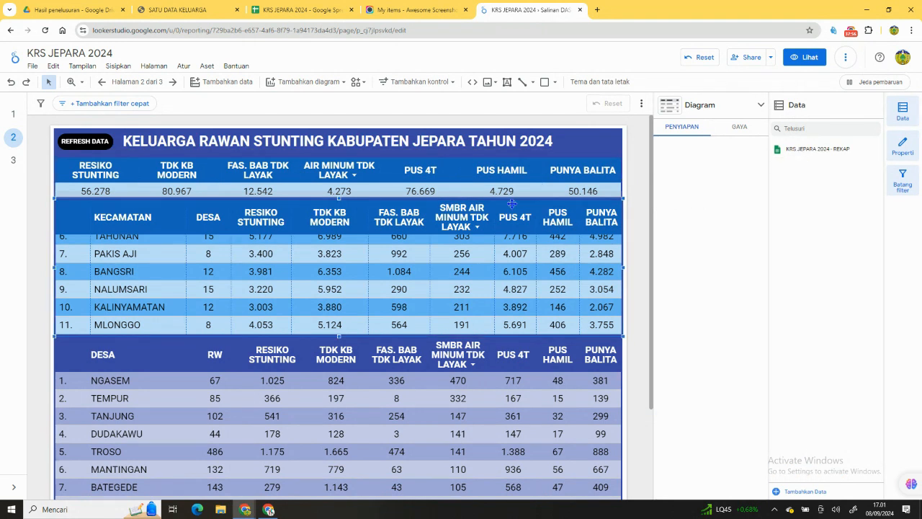
key(Delete)
Move the DESA table up directly beneath the totals table and shorten it to five rows.
drag(371, 350, 370, 213)
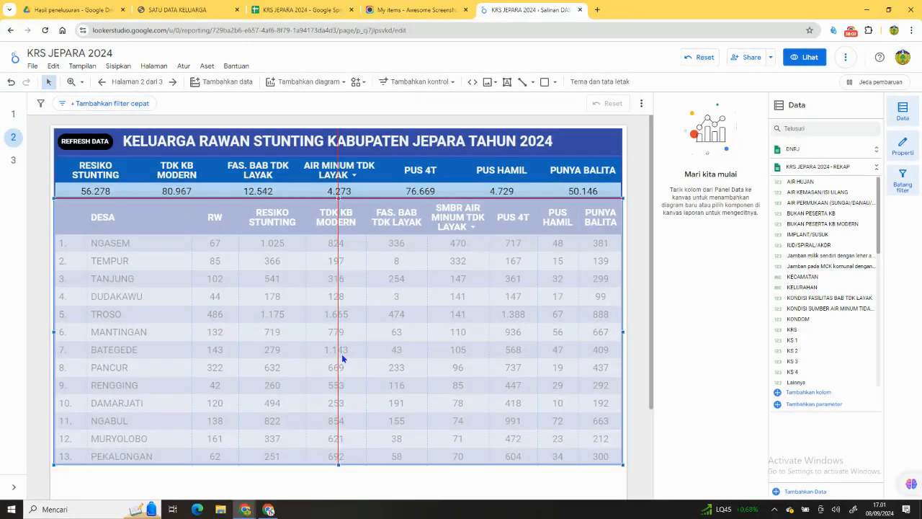
drag(342, 353, 342, 355)
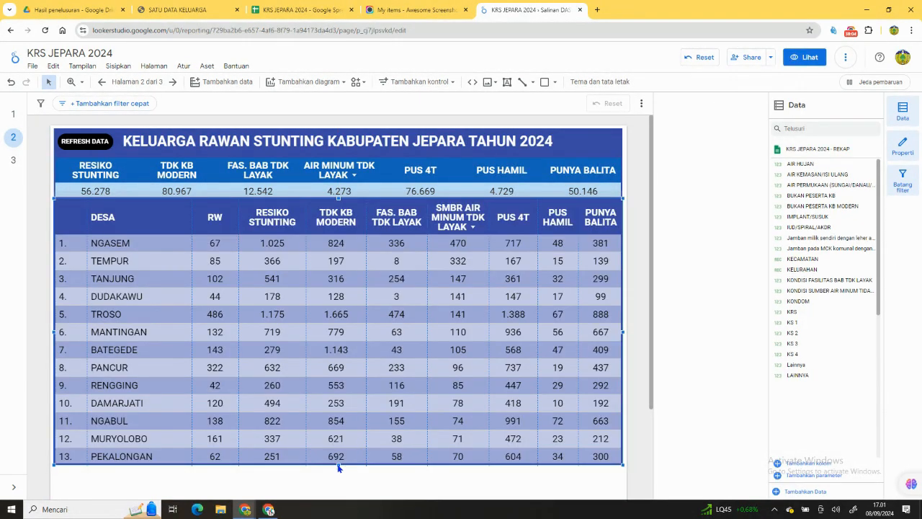
drag(338, 465, 334, 325)
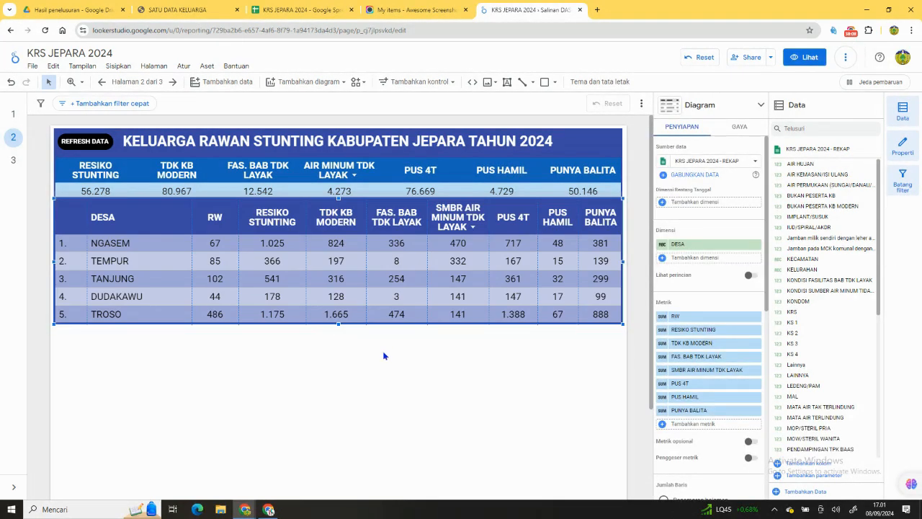
Add a filter to the DESA table that includes only rows where KECAMATAN is Sama dengan (=) DONOROJO.
scroll(670, 374, down, 5)
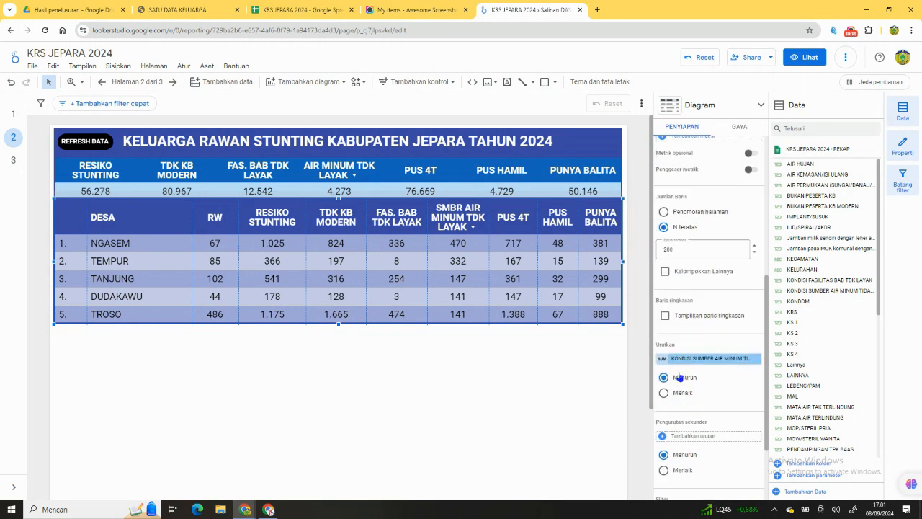
scroll(683, 409, down, 1)
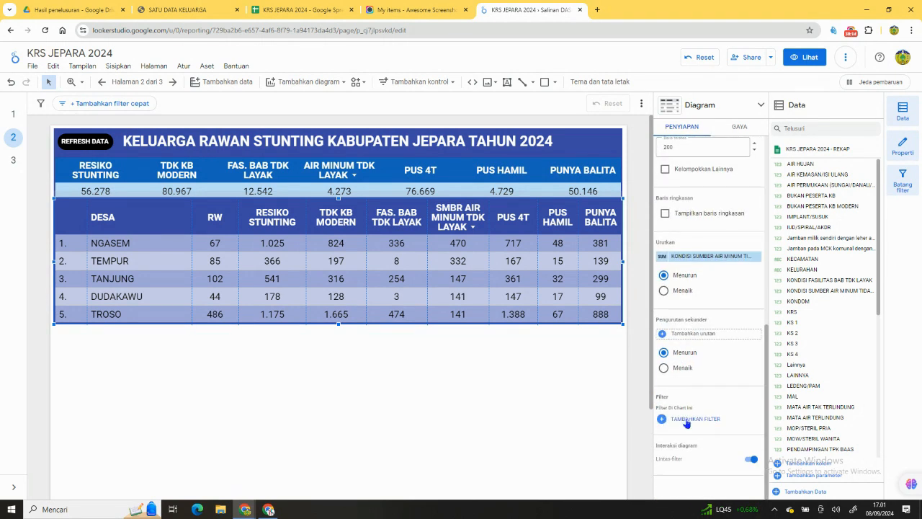
click(687, 420)
click(109, 333)
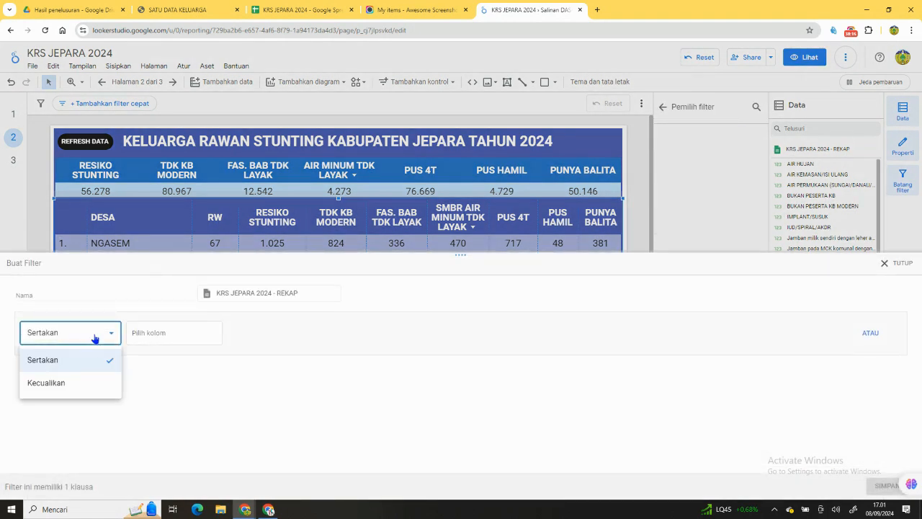
click(156, 334)
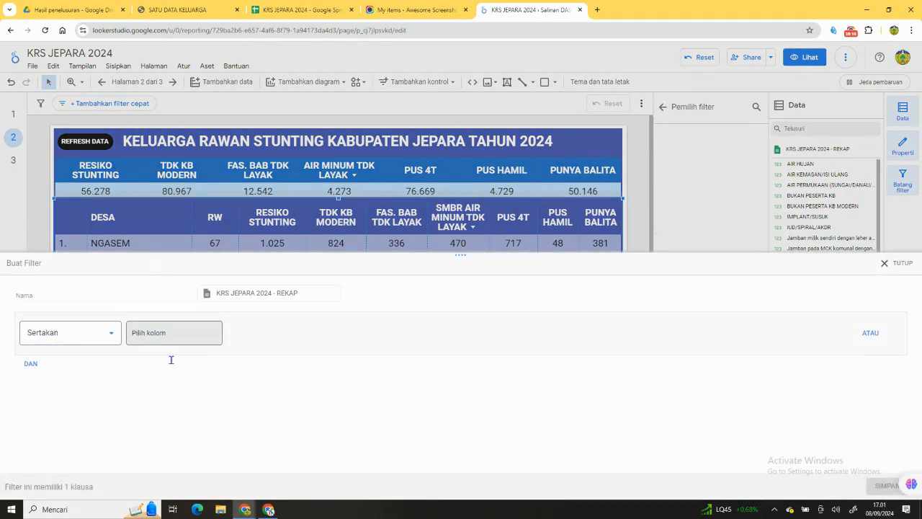
click(141, 369)
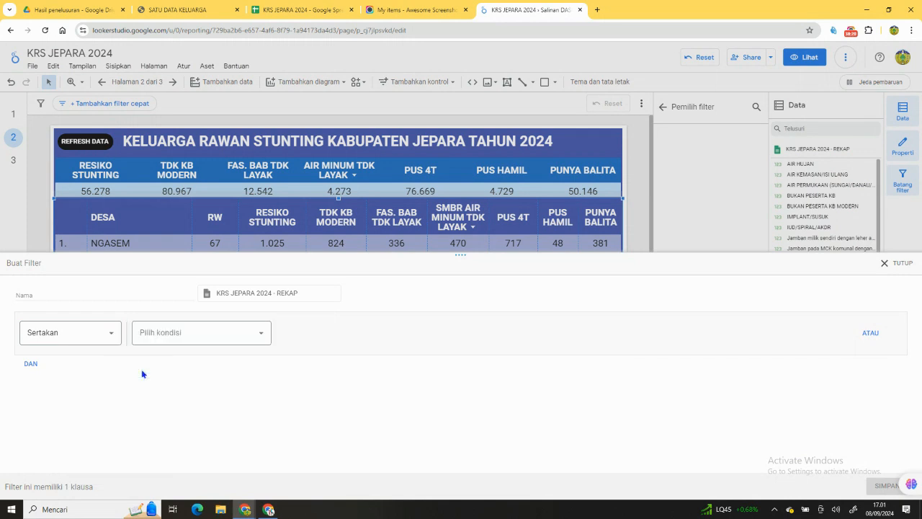
click(258, 334)
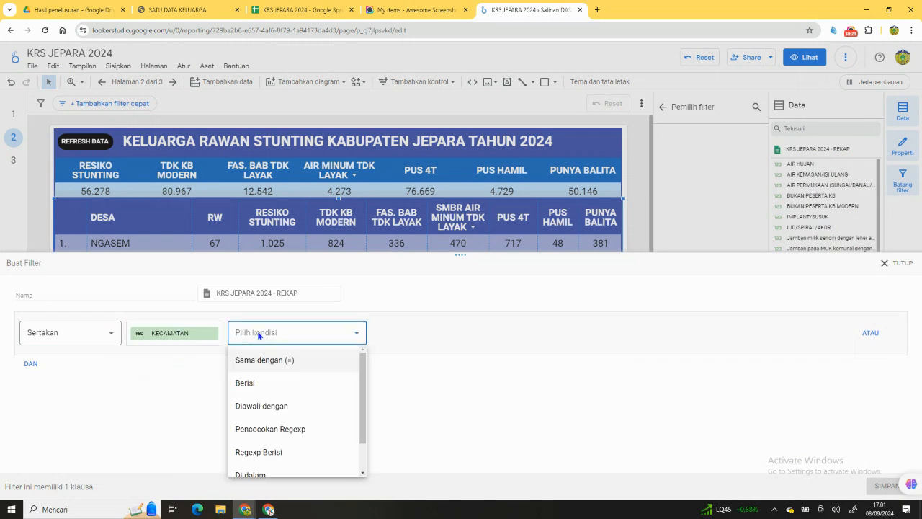
click(283, 365)
click(401, 333)
text(DONOROJO)
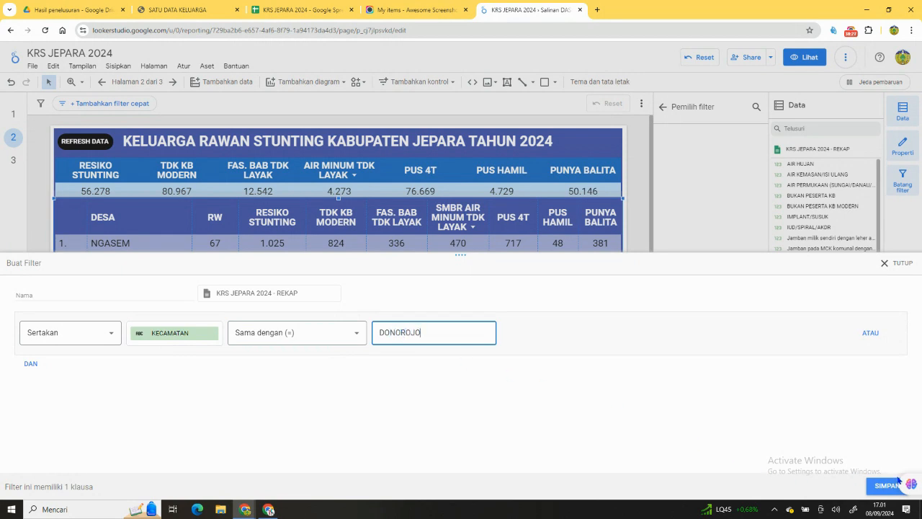
click(898, 481)
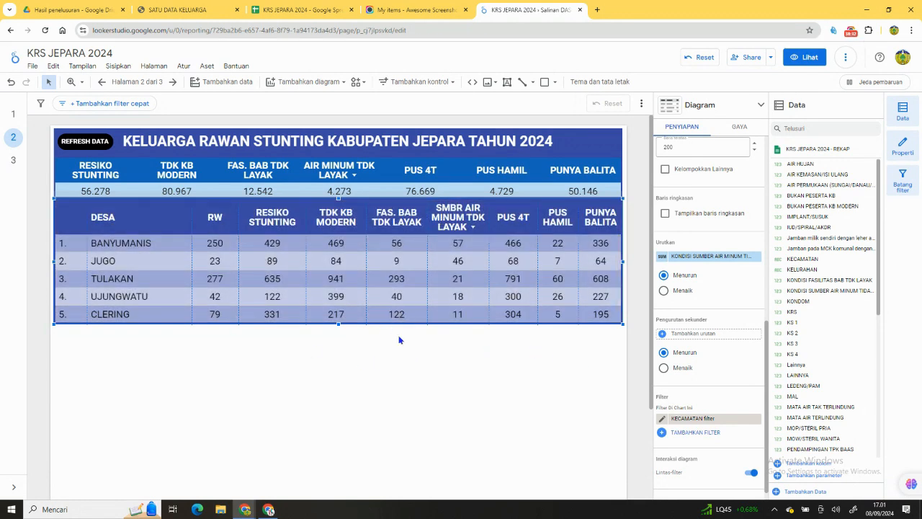
Copy and paste the filtered DESA table, placing the duplicate directly below the original.
right_click(549, 252)
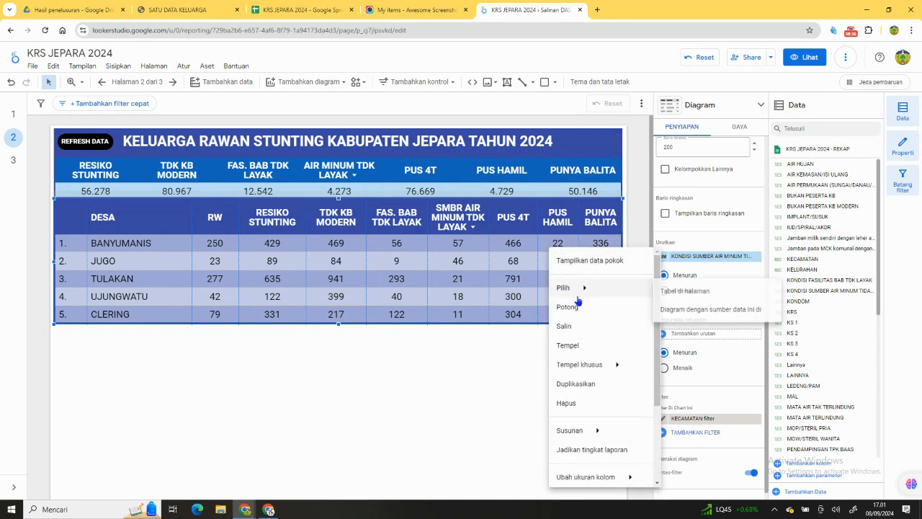
click(565, 328)
right_click(376, 358)
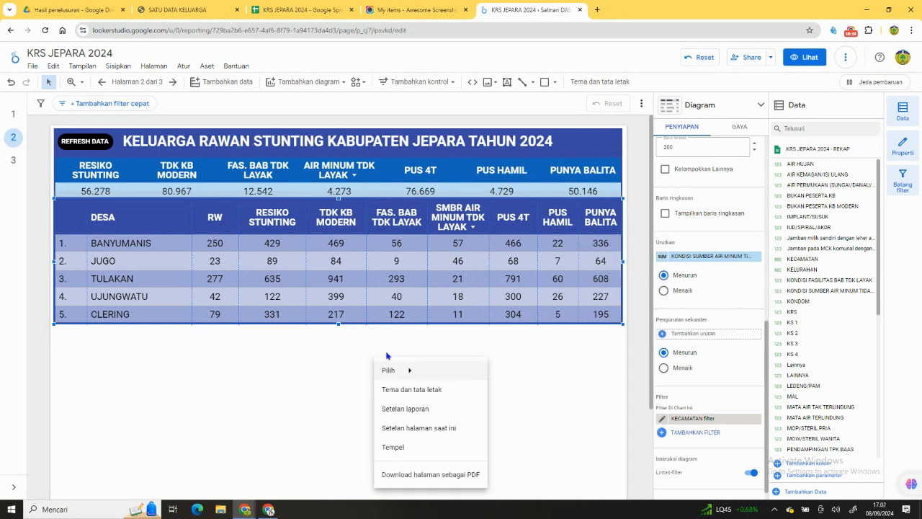
click(402, 448)
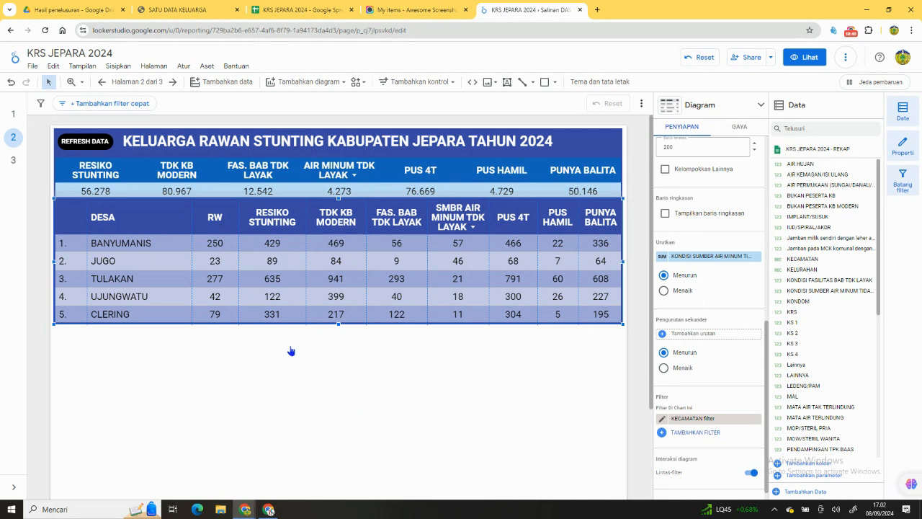
drag(311, 261, 315, 349)
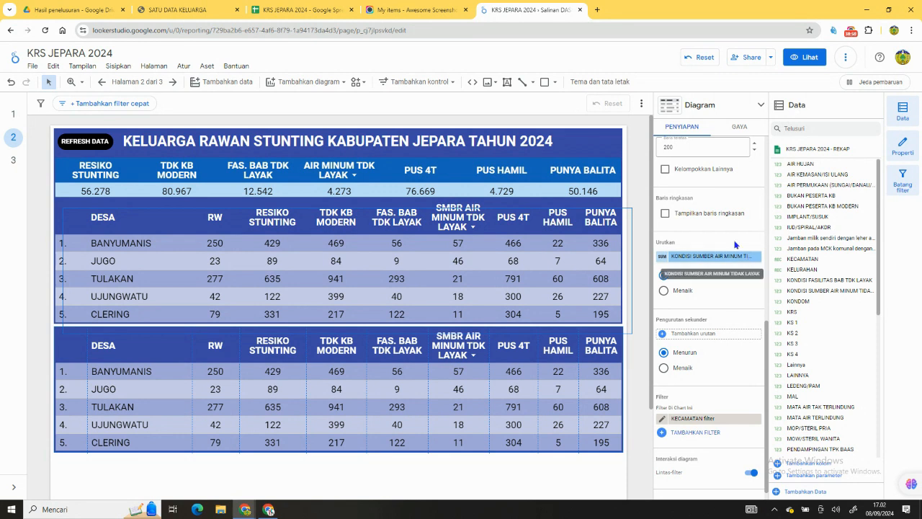
Switch the lower DESA table's data source to DNRJ.
scroll(728, 238, up, 5)
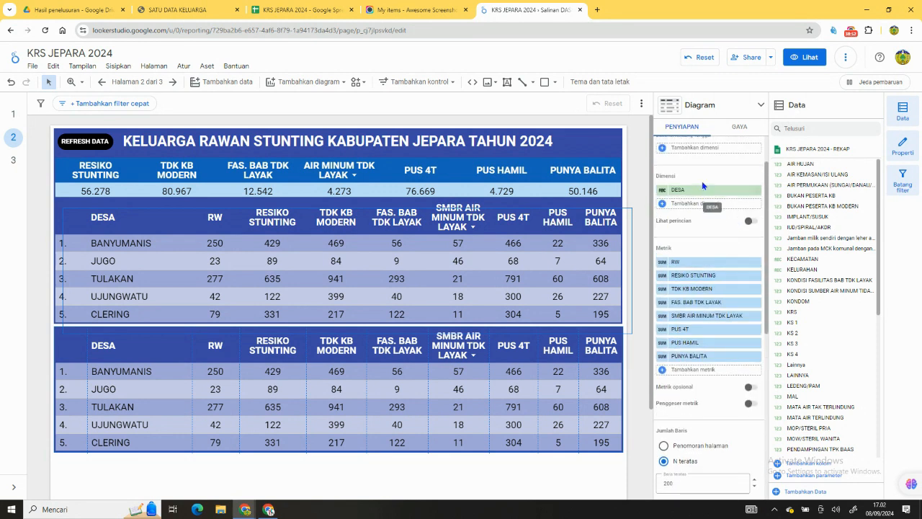
scroll(703, 186, up, 2)
click(700, 181)
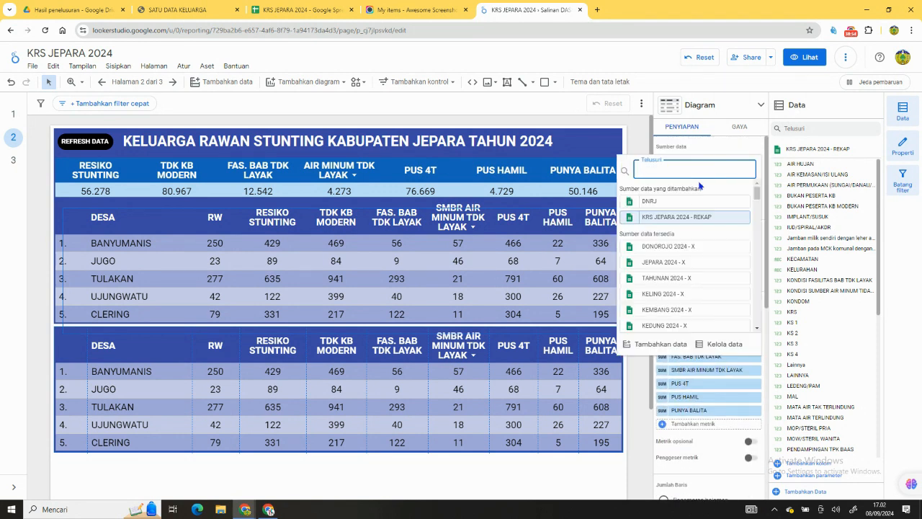
click(690, 202)
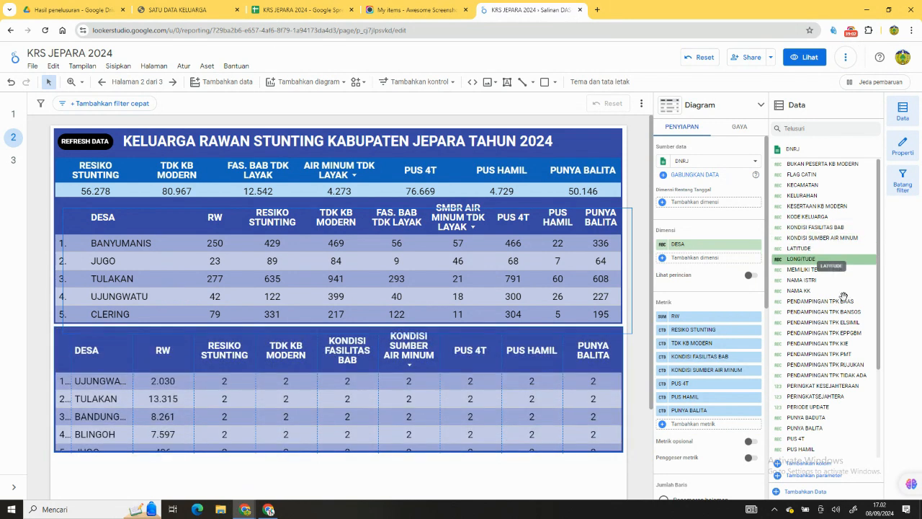
Add NAMA ISTRI after RW in the lower table's metrics and replace the RESIKO STUNTING metric with NAMA KK.
scroll(839, 316, down, 3)
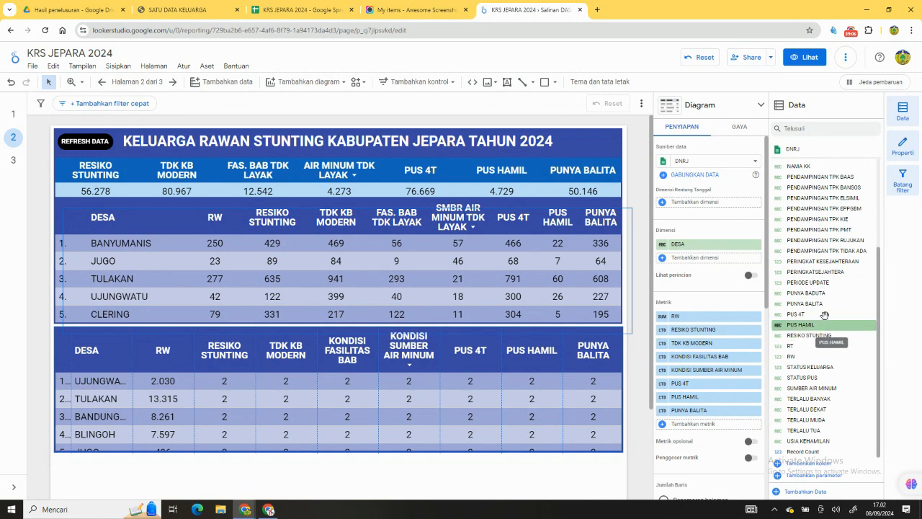
scroll(827, 302, up, 2)
scroll(830, 294, up, 3)
drag(832, 283, 719, 338)
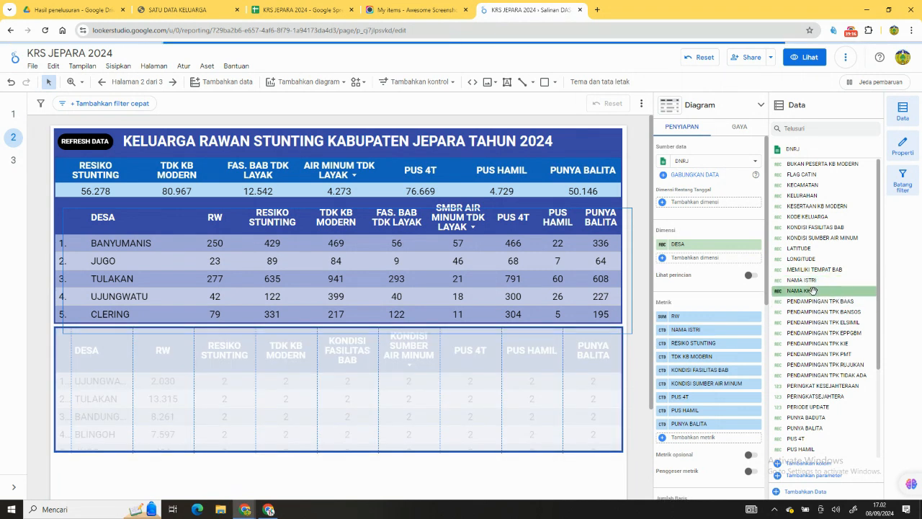
drag(721, 347, 717, 347)
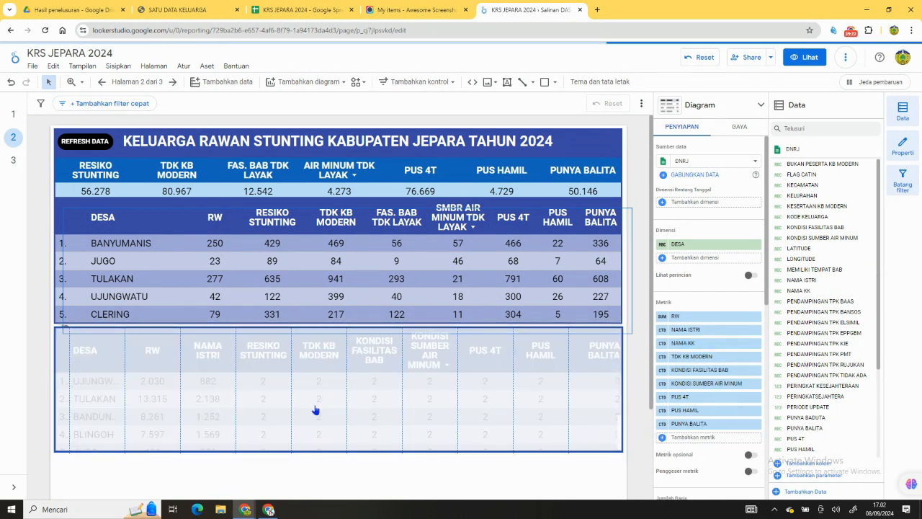
Move RW and NAMA ISTRI from the lower table's metrics into its dimensions below DESA.
drag(682, 319, 686, 261)
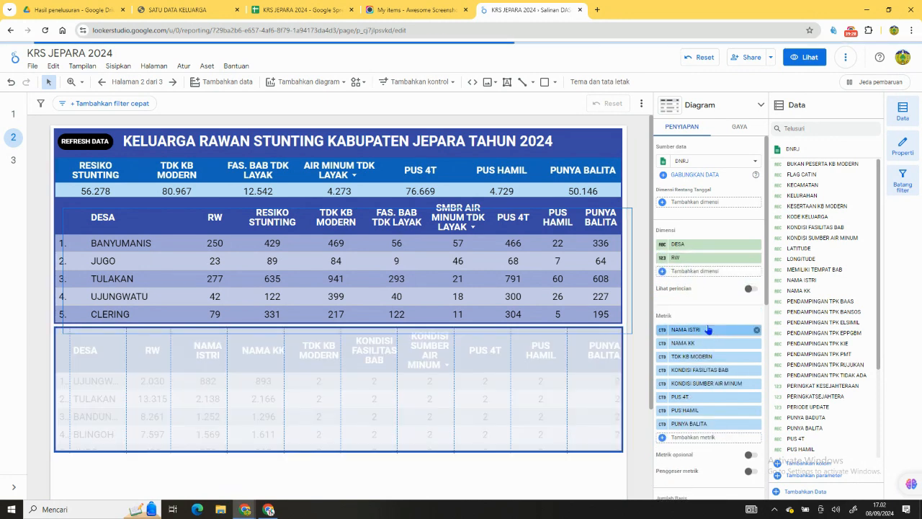
drag(711, 297, 712, 301)
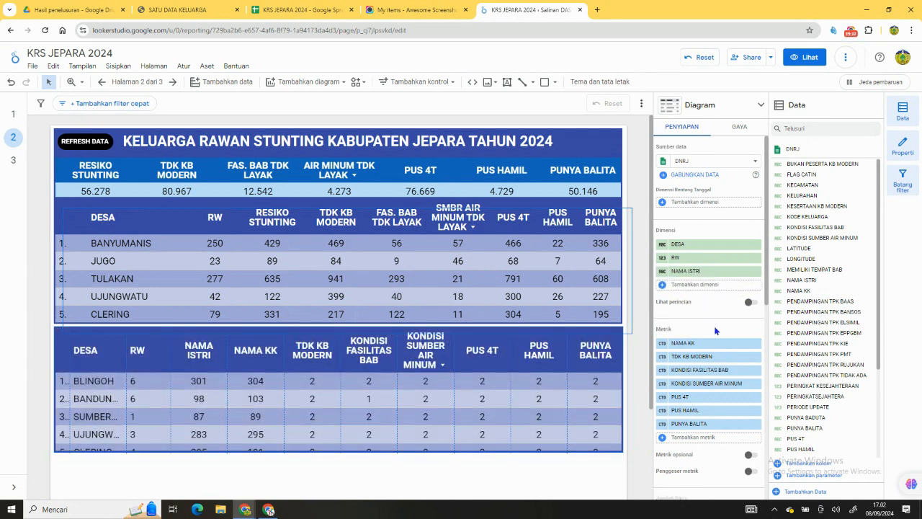
drag(713, 343, 713, 288)
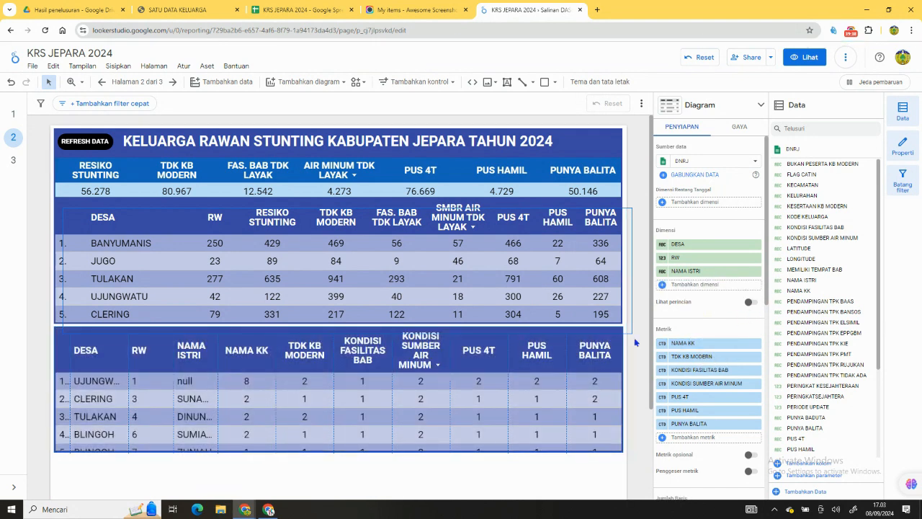
Move NAMA KK from the lower table's metrics into its dimensions below NAMA ISTRI and adjust the column widths to fit.
double_click(218, 350)
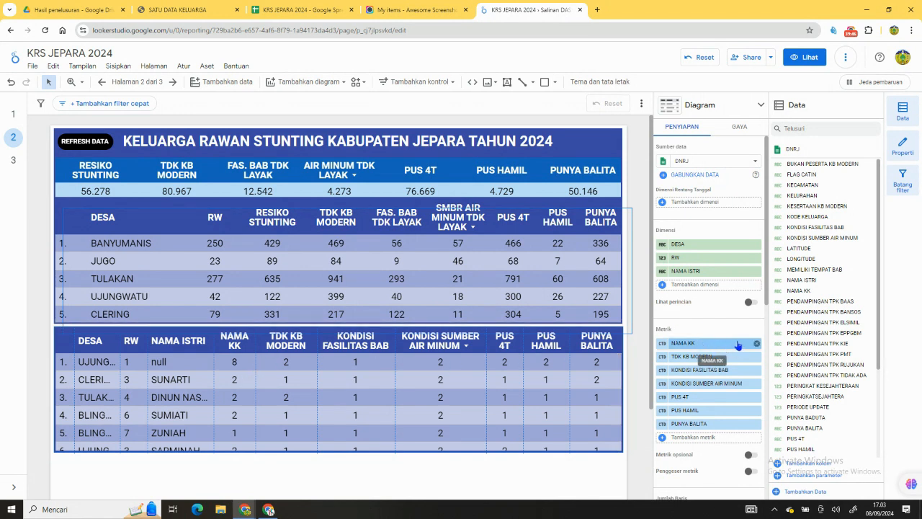
drag(730, 317, 729, 291)
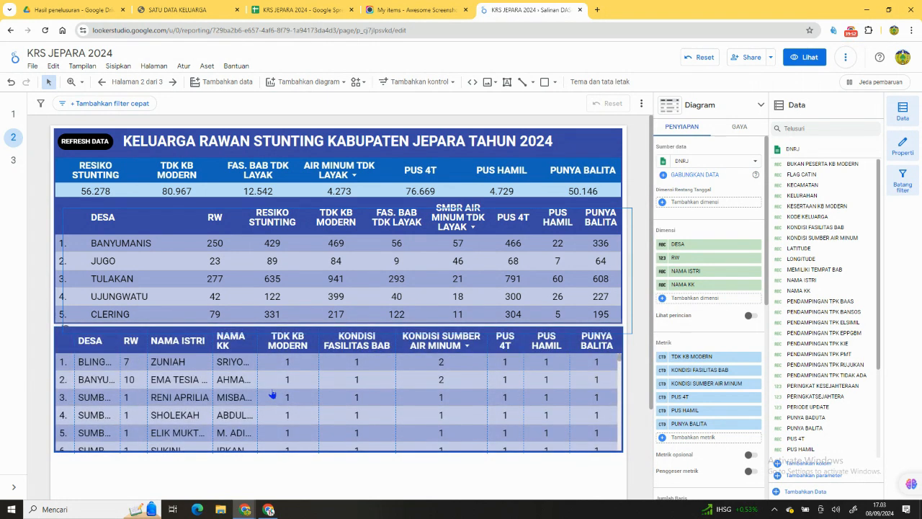
drag(266, 371, 278, 373)
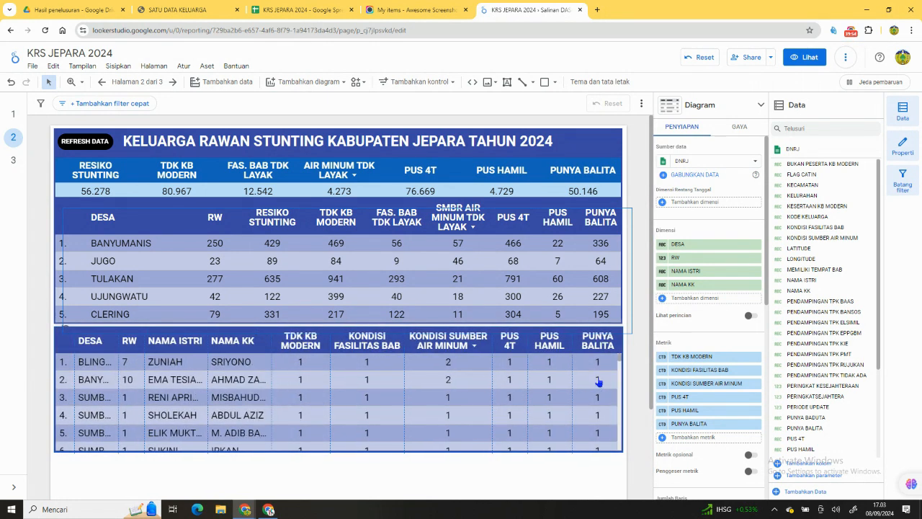
Remove all remaining metrics from the lower table, from TDK KB MODERN through PUNYA BALITA, and narrow its row-number column.
click(758, 356)
click(758, 357)
click(757, 357)
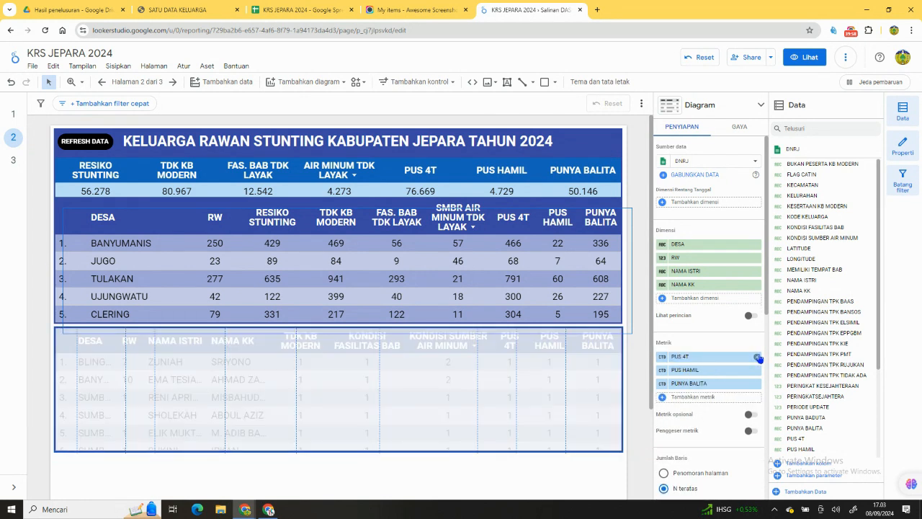
click(758, 356)
click(758, 357)
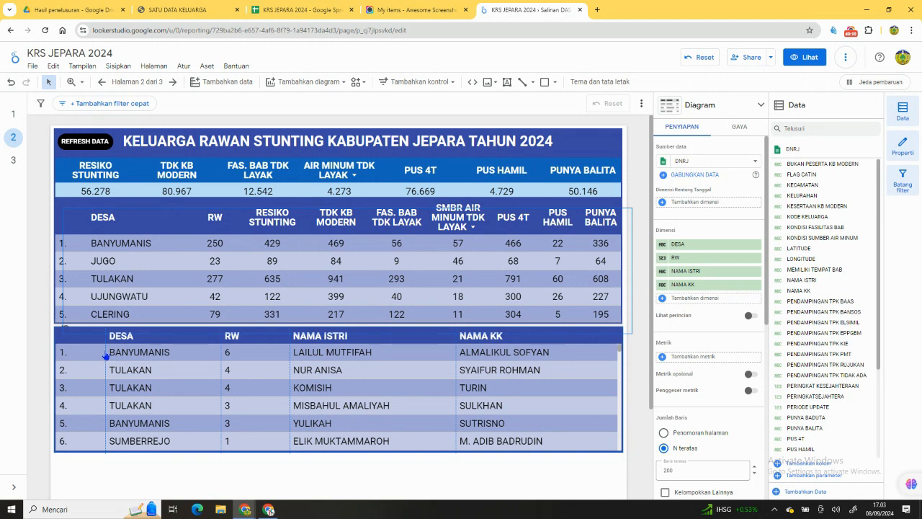
drag(105, 351, 74, 351)
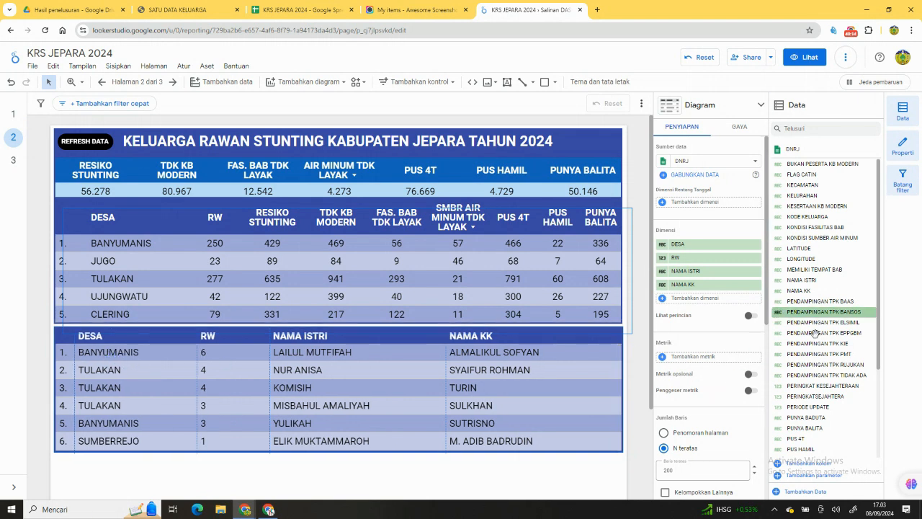
Add PUS 4T as a dimension of the lower table below NAMA KK.
scroll(816, 367, down, 2)
scroll(818, 280, up, 1)
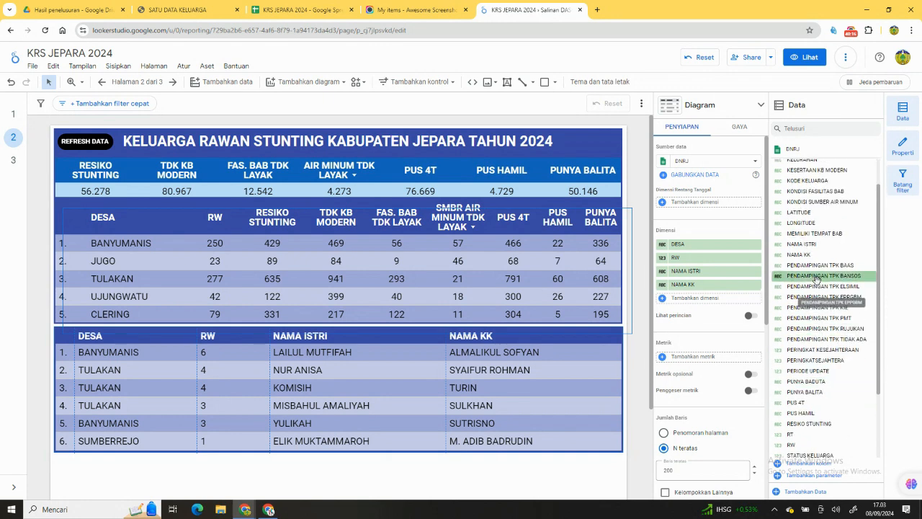
scroll(845, 323, down, 1)
scroll(843, 324, down, 4)
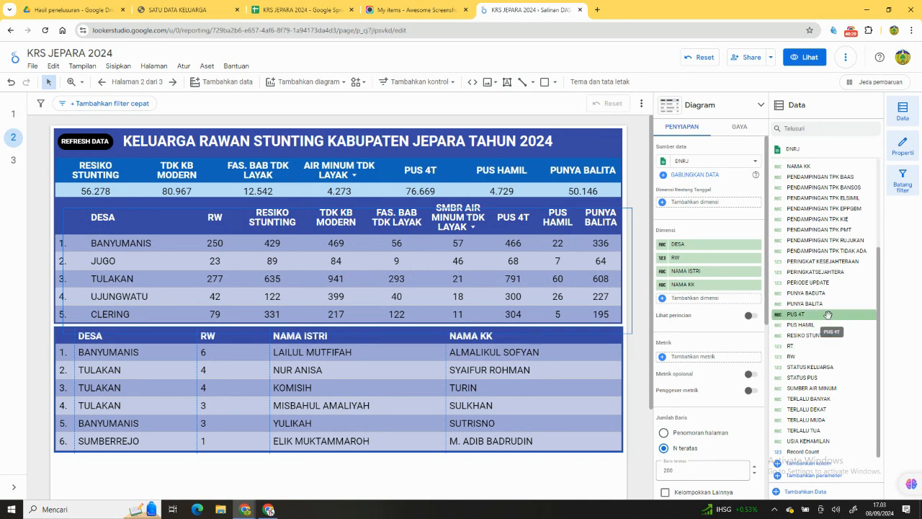
drag(828, 315, 736, 304)
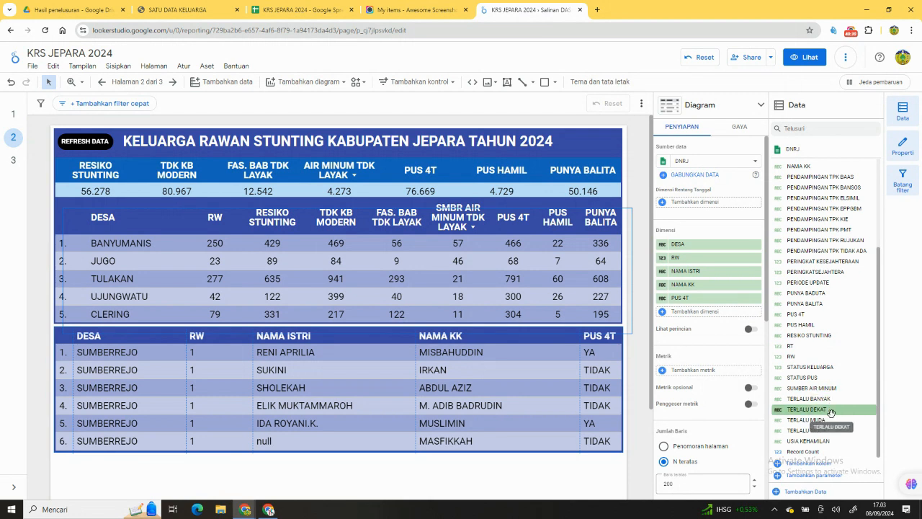
Add RESIKO STUNTING as the last dimension of the lower table, below PUS 4T.
scroll(807, 324, up, 3)
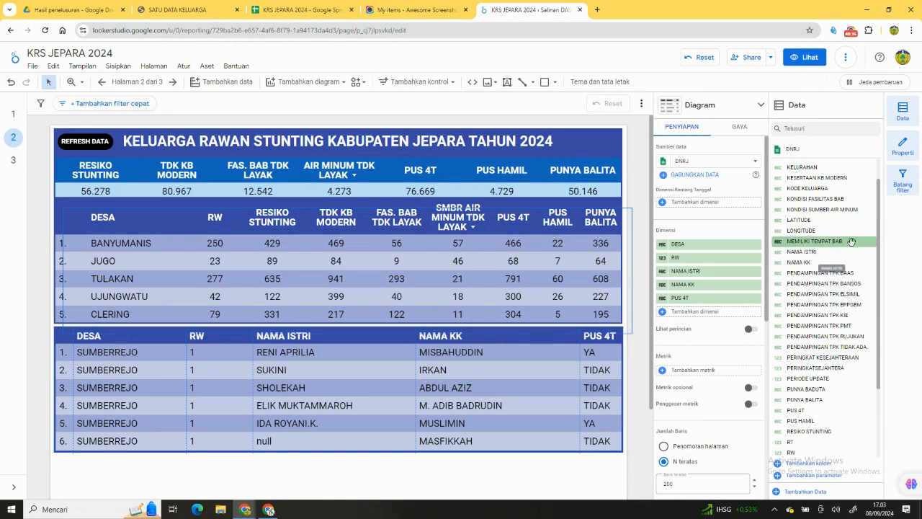
mouse_move(854, 243)
mouse_down()
mouse_move(792, 286)
mouse_move(771, 318)
mouse_move(748, 315)
mouse_move(792, 296)
mouse_move(861, 241)
mouse_up()
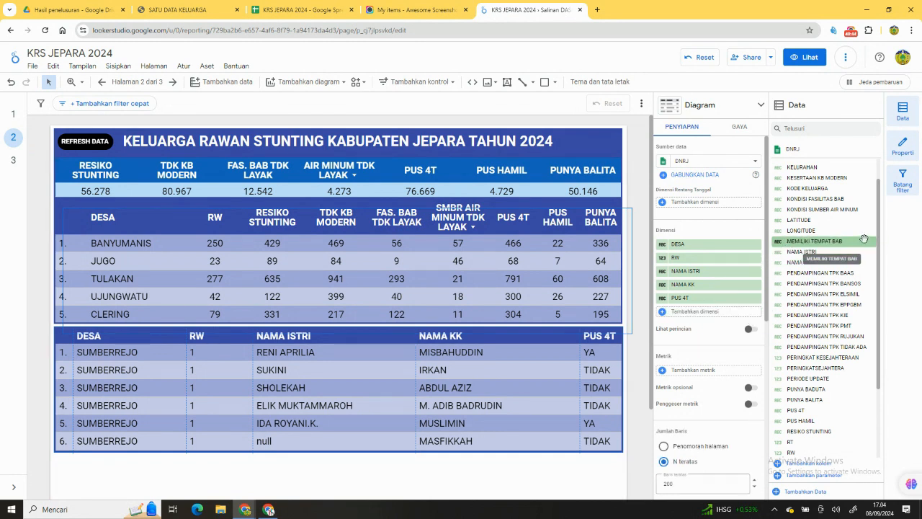
scroll(858, 242, up, 1)
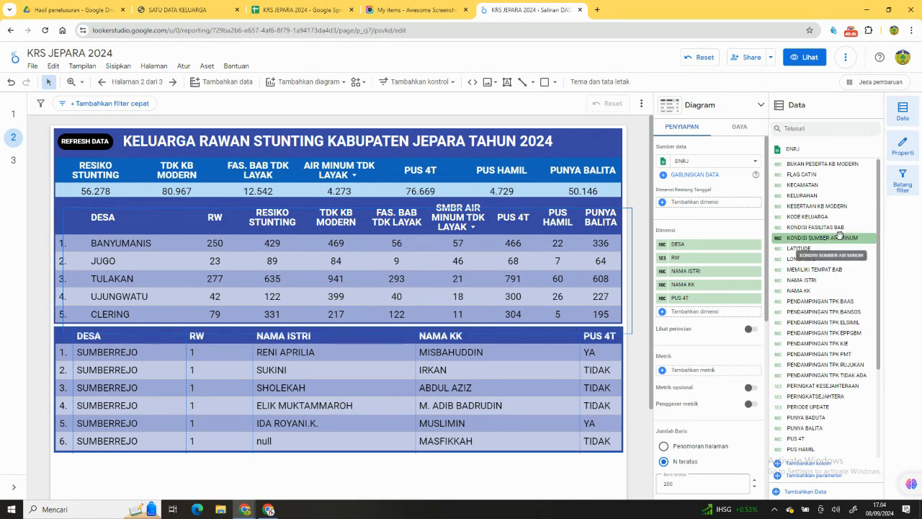
scroll(839, 234, down, 4)
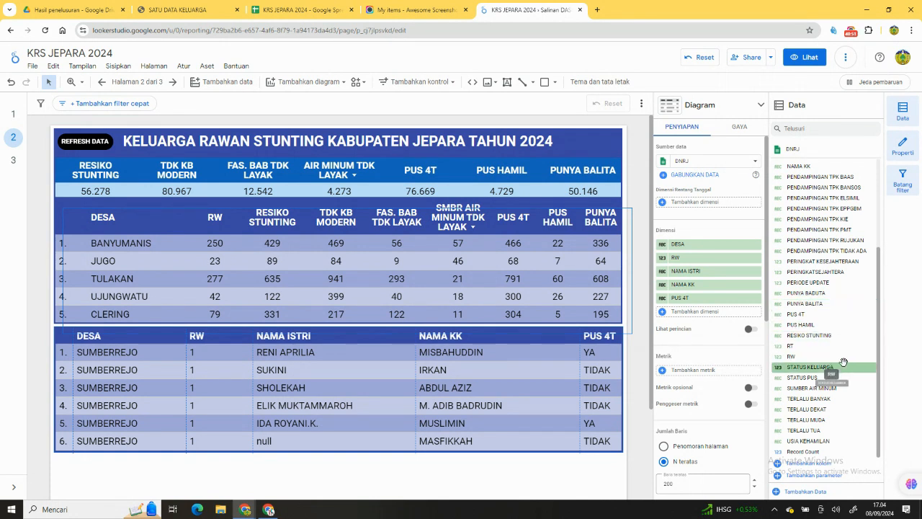
drag(828, 335, 733, 311)
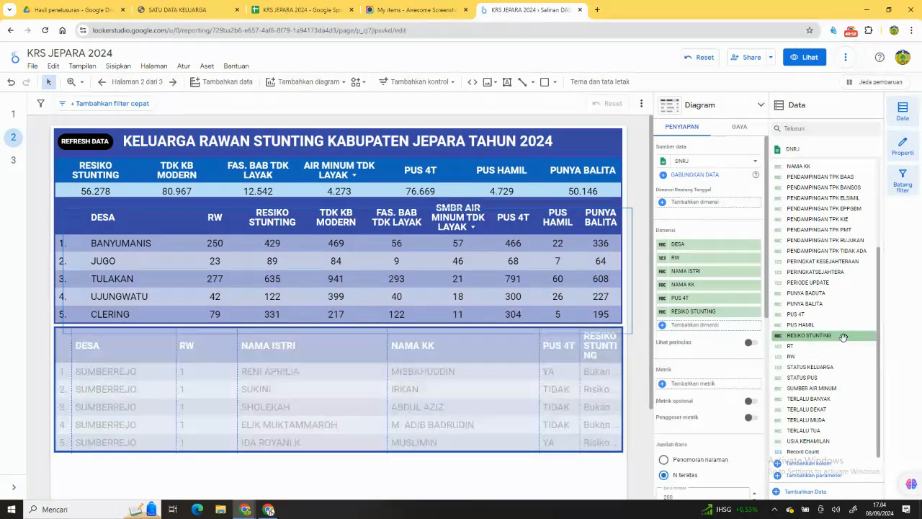
Insert RT between the RW and NAMA ISTRI dimensions of the lower table and fit all columns to their data.
mouse_move(852, 379)
mouse_down()
mouse_move(850, 408)
mouse_move(852, 389)
mouse_up()
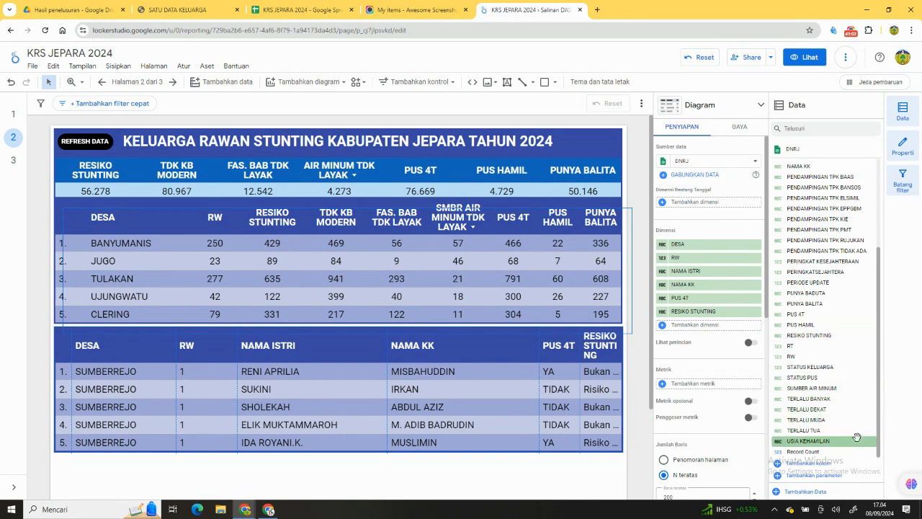
drag(836, 344, 756, 271)
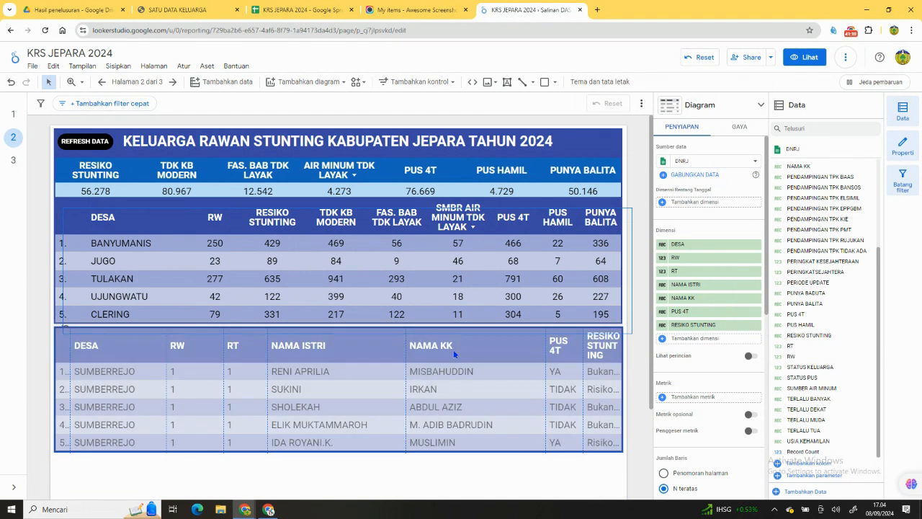
double_click(582, 366)
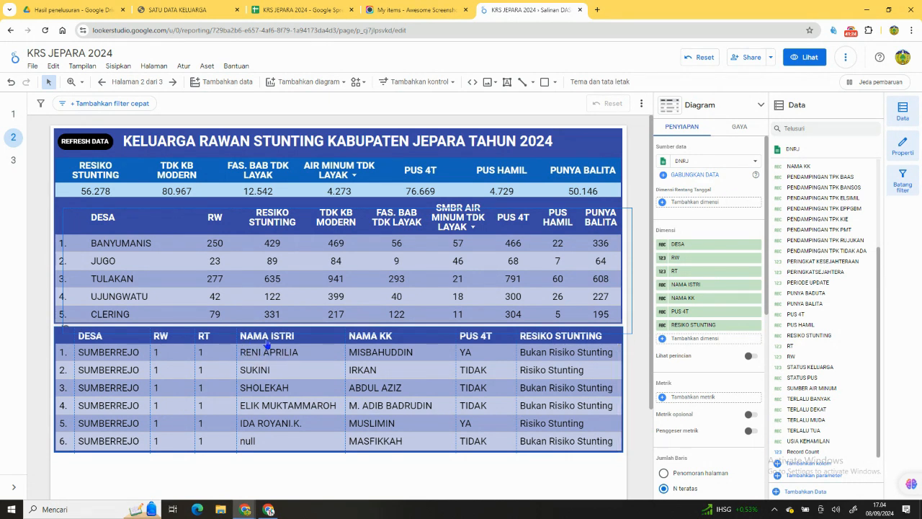
Narrow the lower table's RW and RT columns, giving the freed width to the DESA column.
click(295, 297)
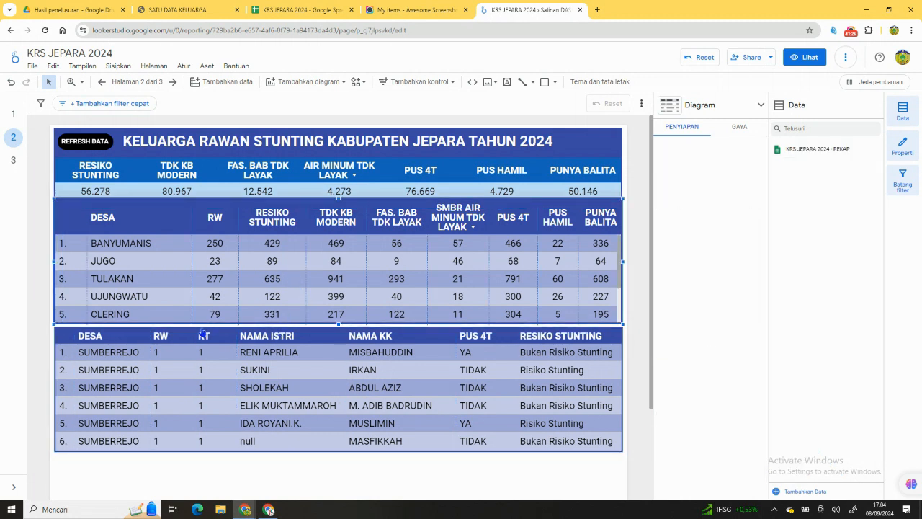
click(242, 364)
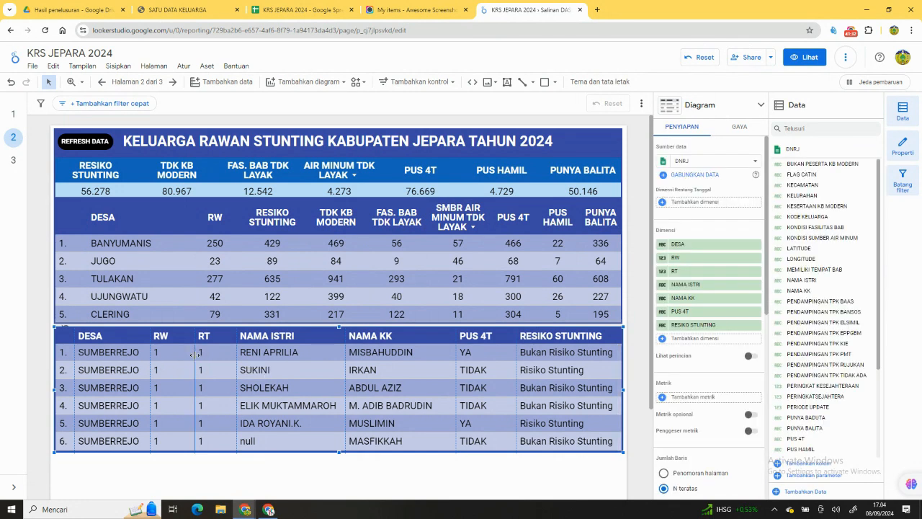
mouse_move(198, 357)
mouse_down()
mouse_move(149, 357)
mouse_move(188, 360)
mouse_up()
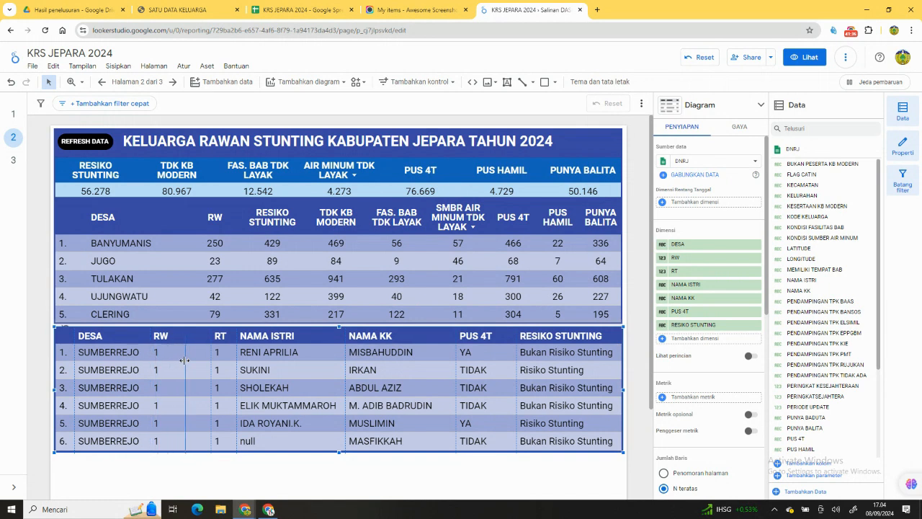
drag(253, 351, 259, 353)
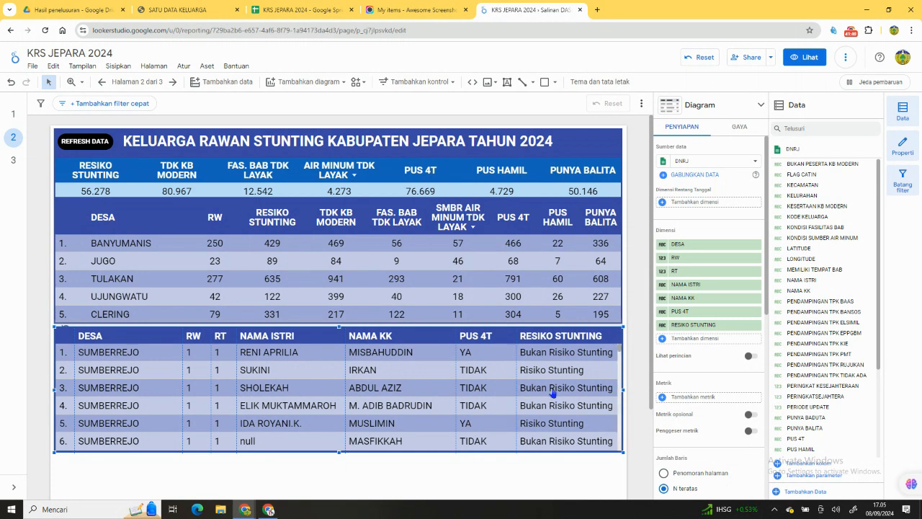
Extend the lower family table down to the bottom edge of the page and look through its rows.
scroll(635, 355, down, 2)
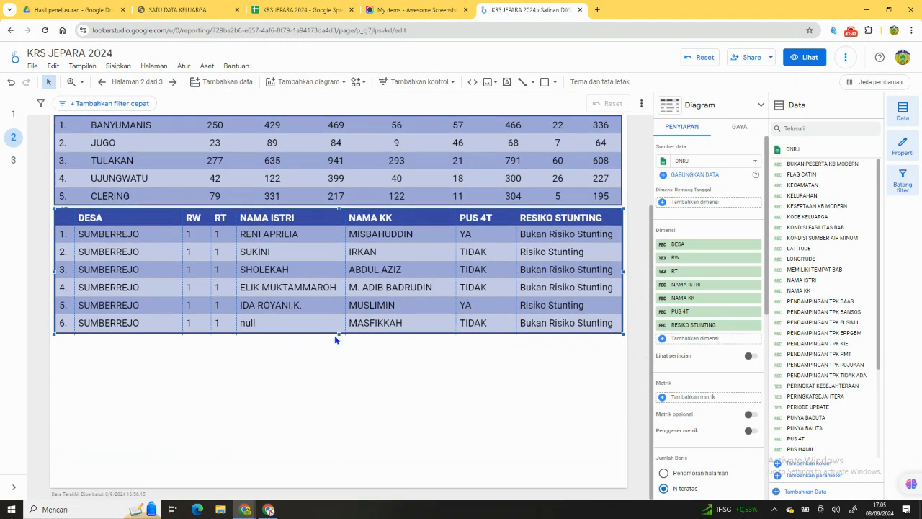
drag(337, 335, 348, 489)
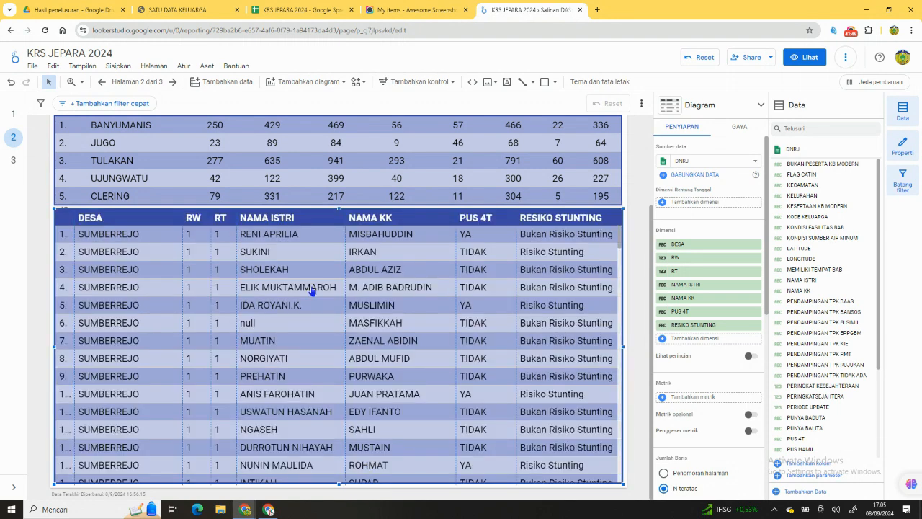
scroll(448, 246, down, 2)
scroll(453, 246, up, 2)
scroll(452, 245, down, 3)
scroll(452, 246, up, 2)
scroll(455, 303, down, 1)
scroll(454, 303, up, 1)
scroll(637, 221, up, 3)
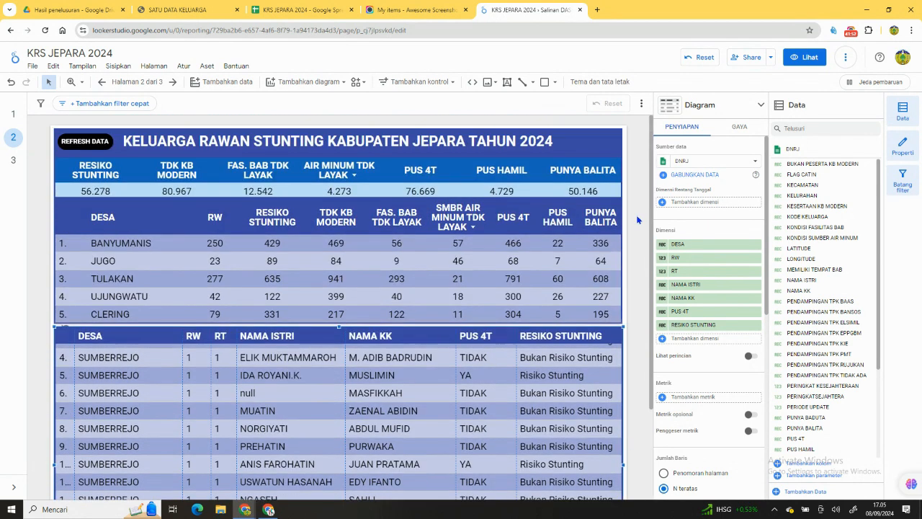
Try to replace the totals table under the page title with a copy of the lower family table.
click(418, 179)
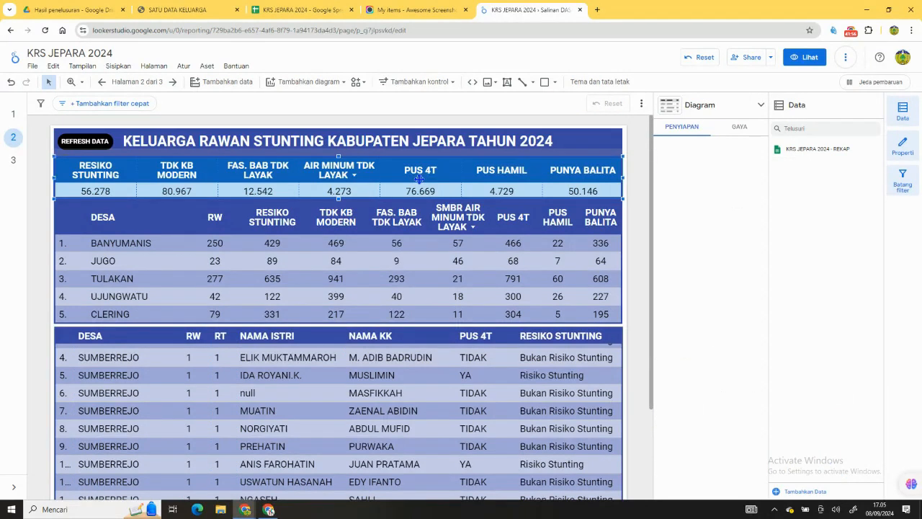
key(Delete)
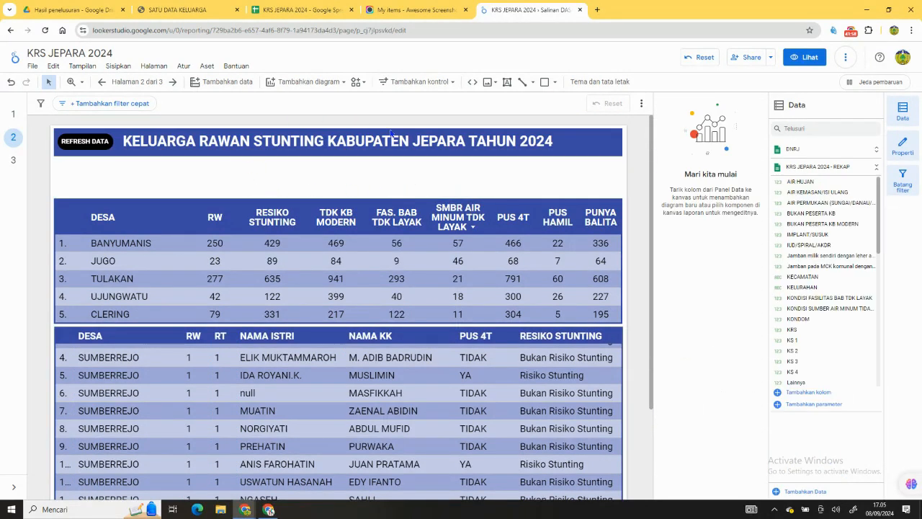
right_click(424, 365)
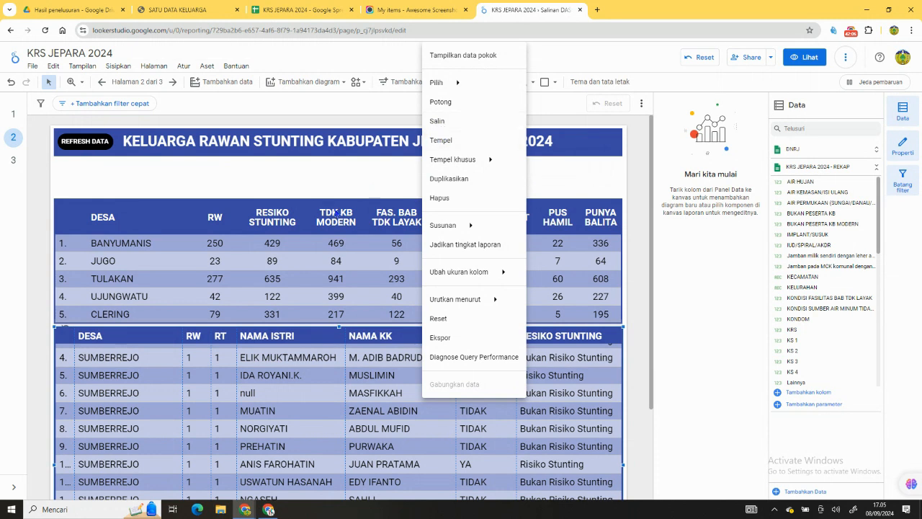
right_click(198, 370)
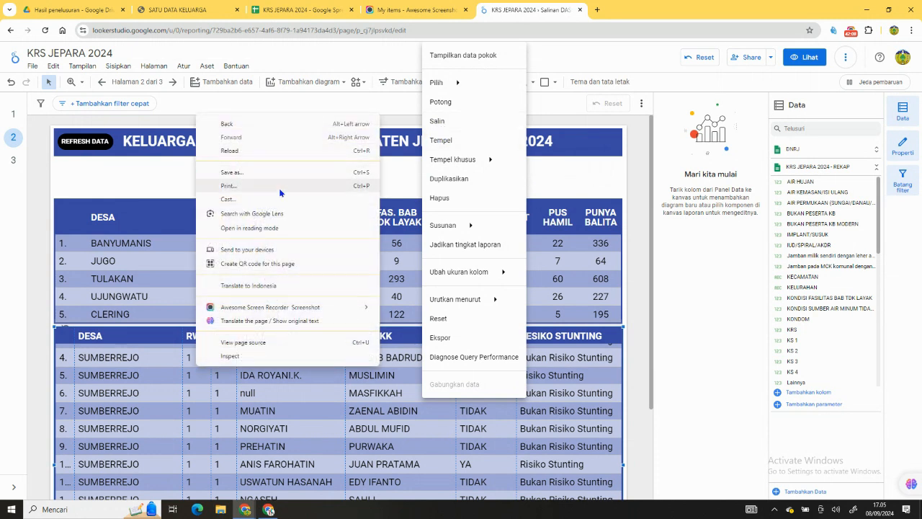
key(Escape)
key(Escape)
right_click(236, 178)
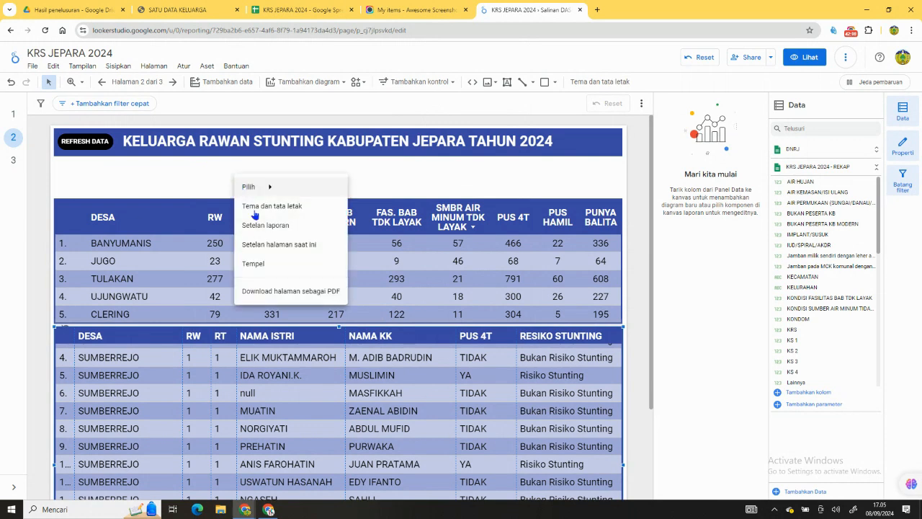
click(280, 268)
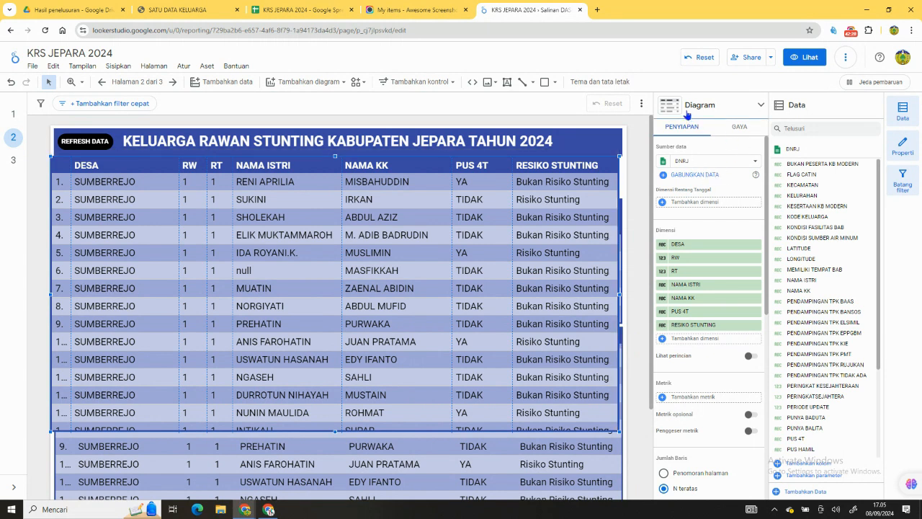
click(670, 117)
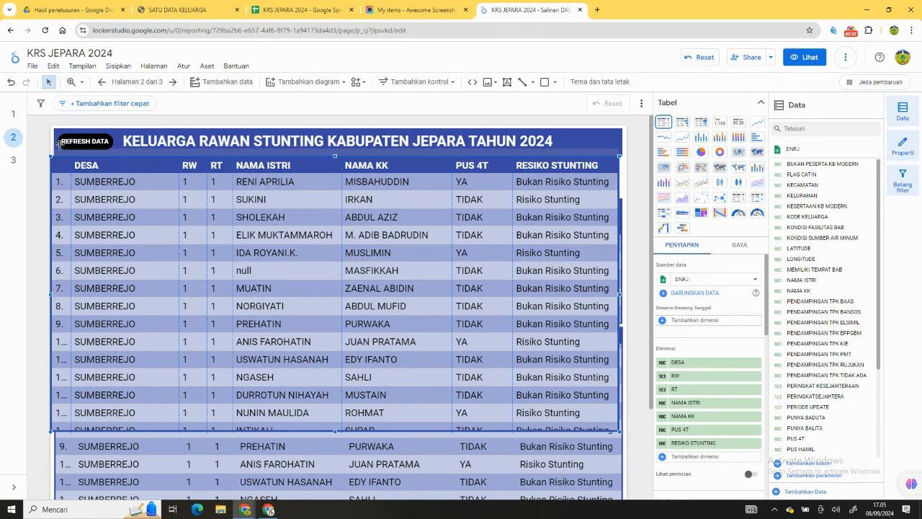
Undo the pasted family table's move, its insertion and the deletion of the totals table.
click(10, 82)
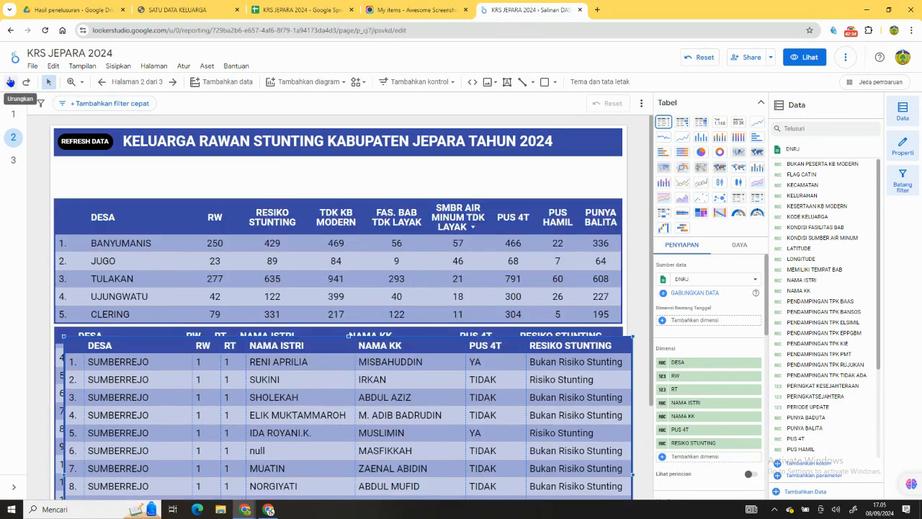
click(10, 81)
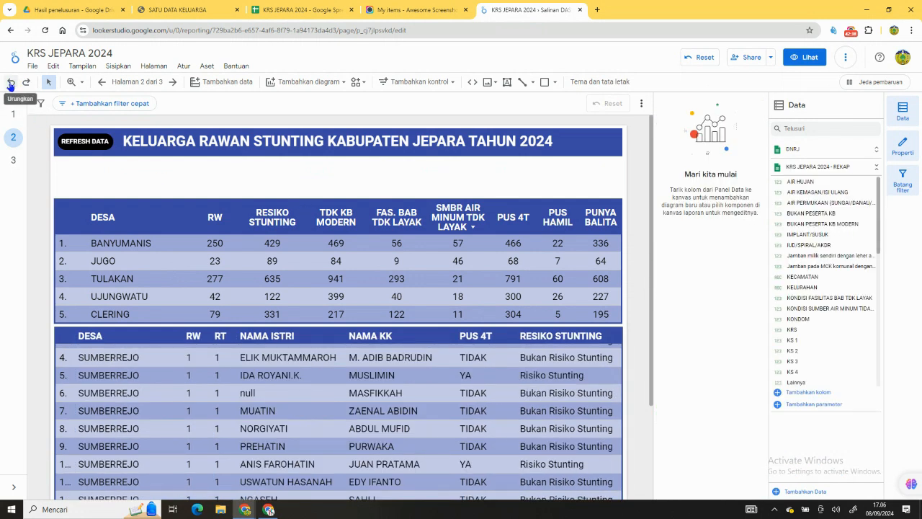
click(10, 84)
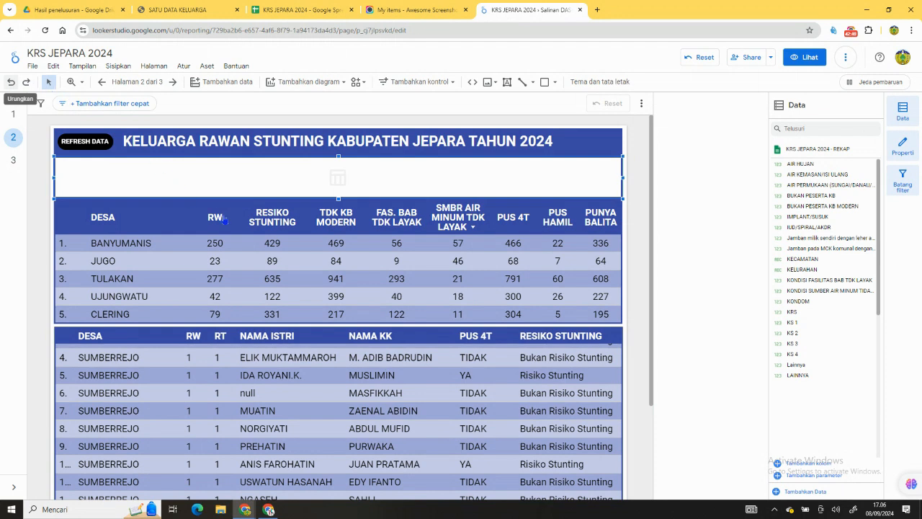
Cross-filter the page by selecting the village BLINGOH in the upper DESA table.
scroll(583, 248, down, 3)
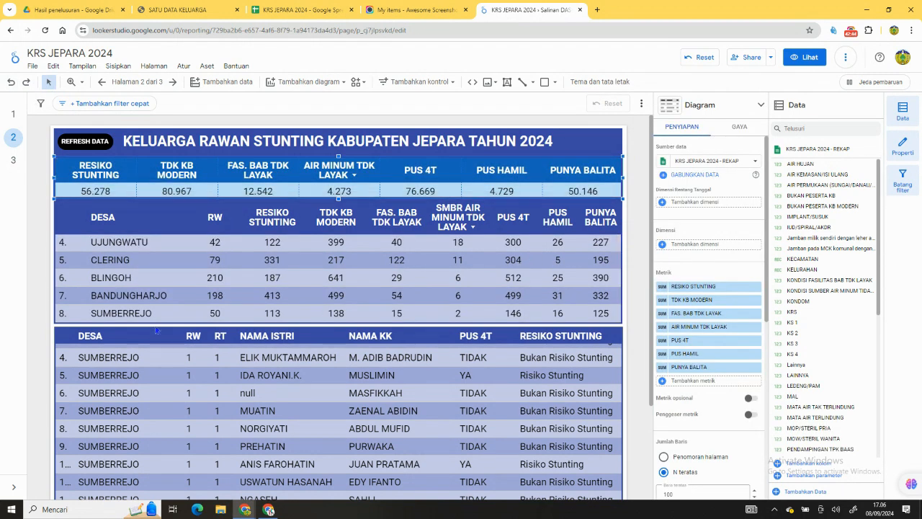
click(126, 280)
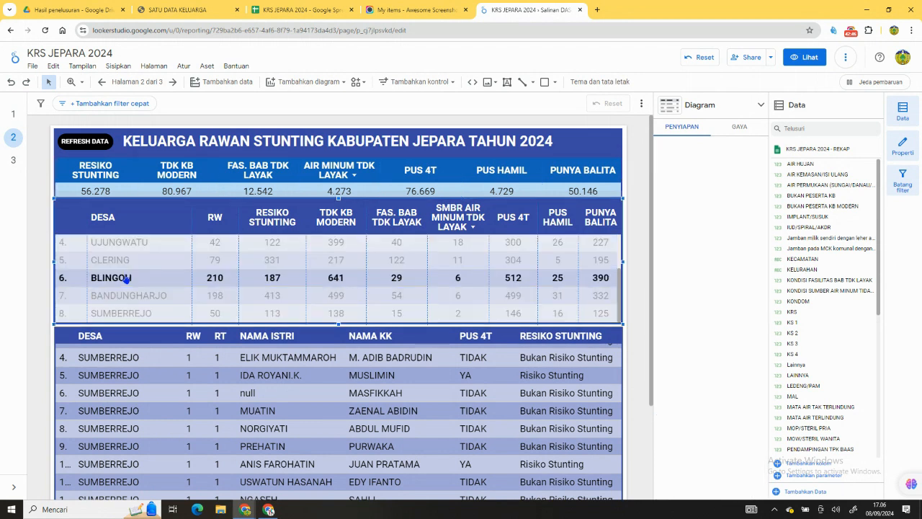